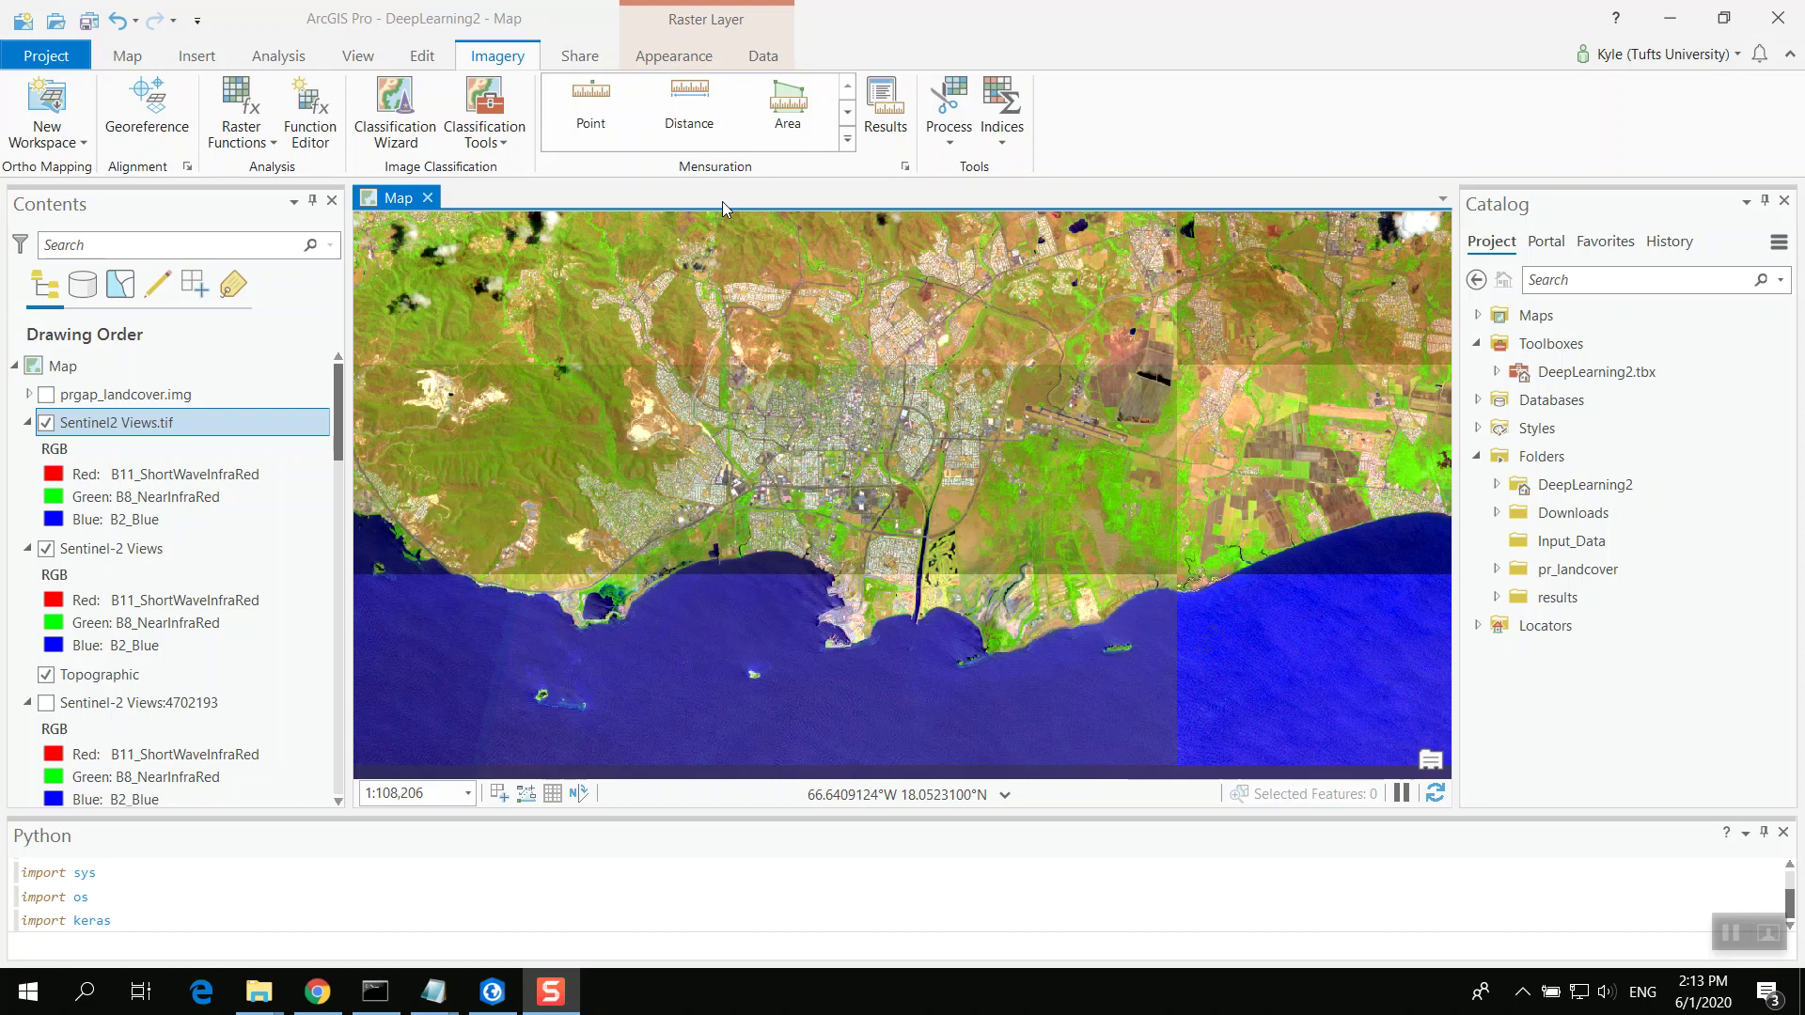
Step: Select Sentinel2 Views.tif and open the Training Samples Manager showing the NLCD2011 classes
{"action": "left_click", "coordinate": [166, 424]}
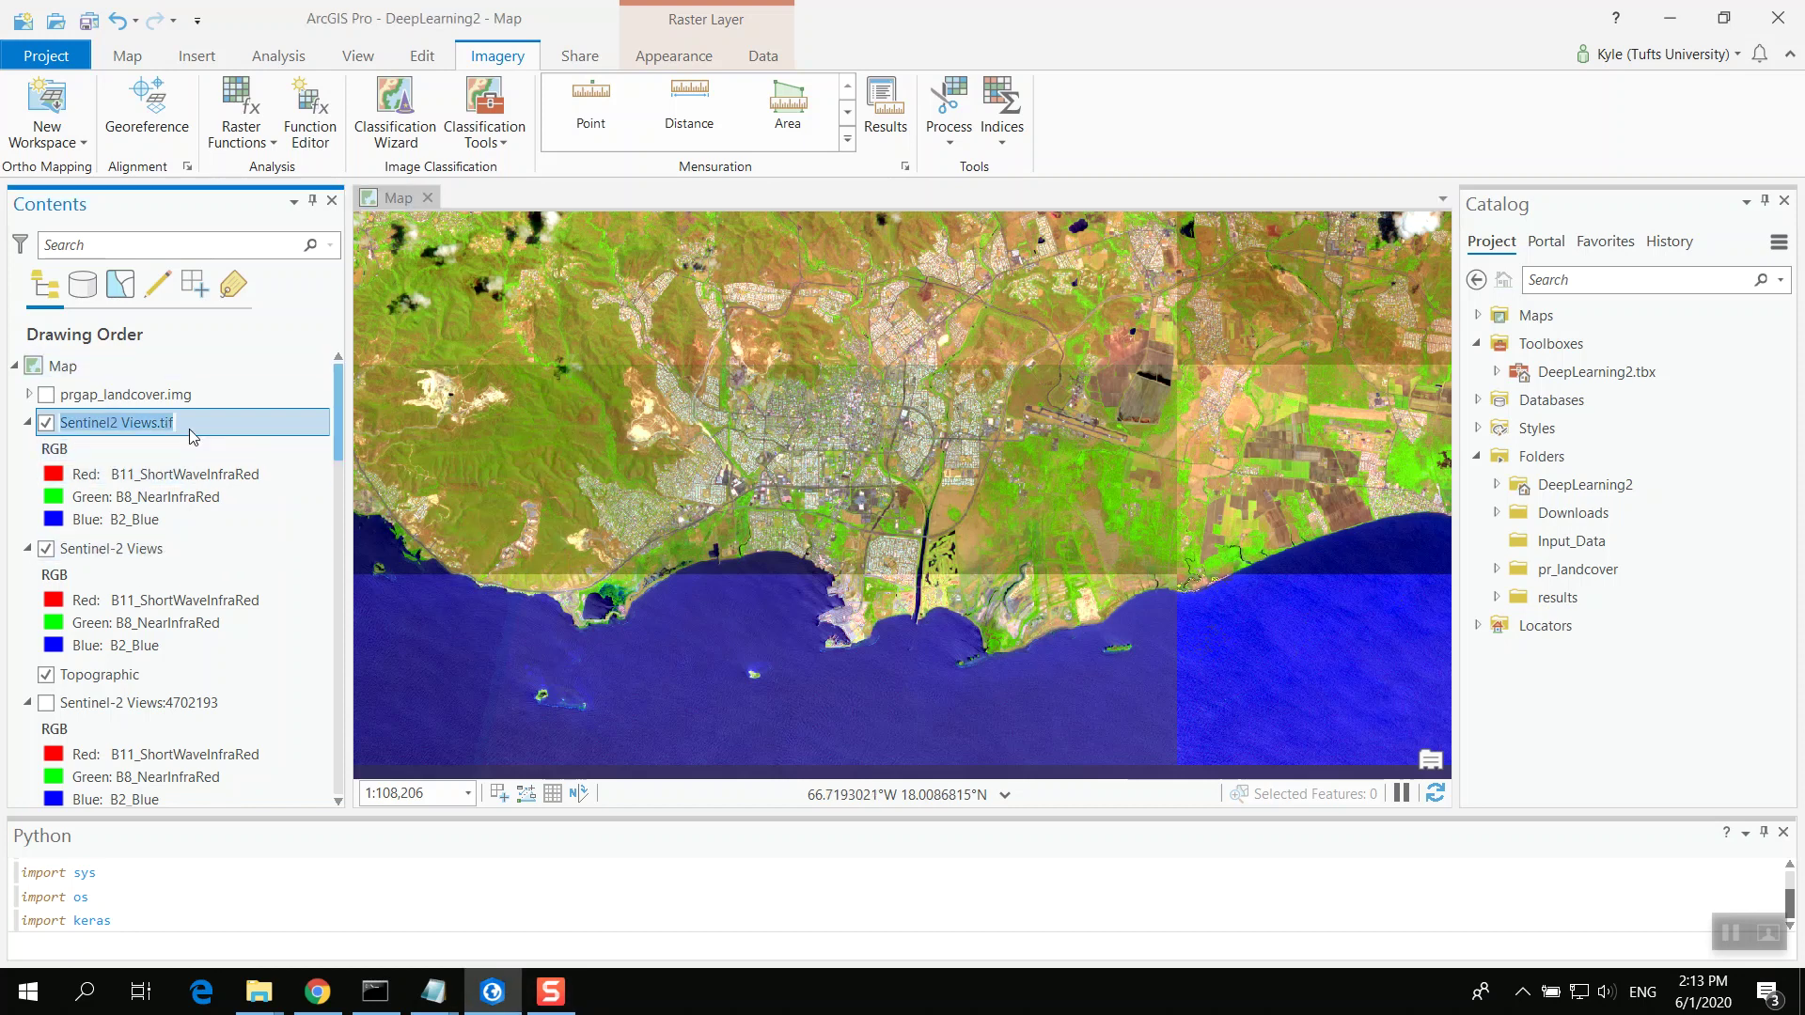
{"action": "key", "text": "Escape"}
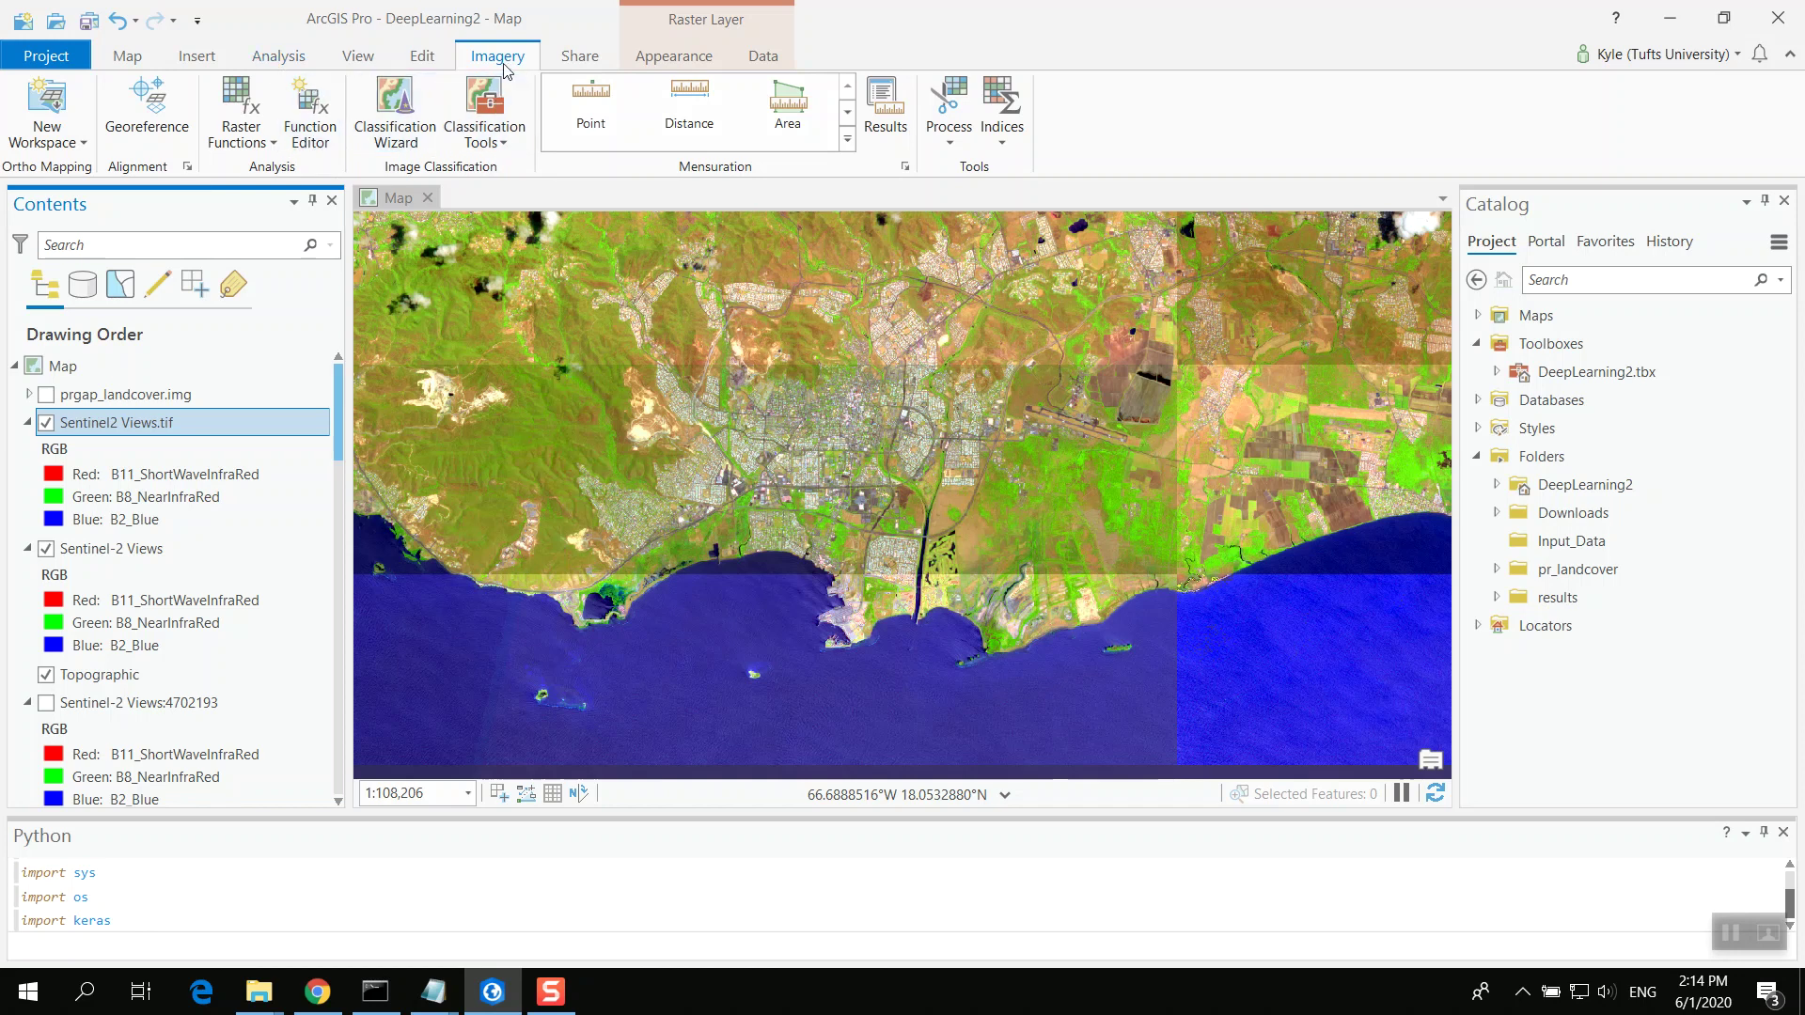
{"action": "left_click", "coordinate": [494, 143]}
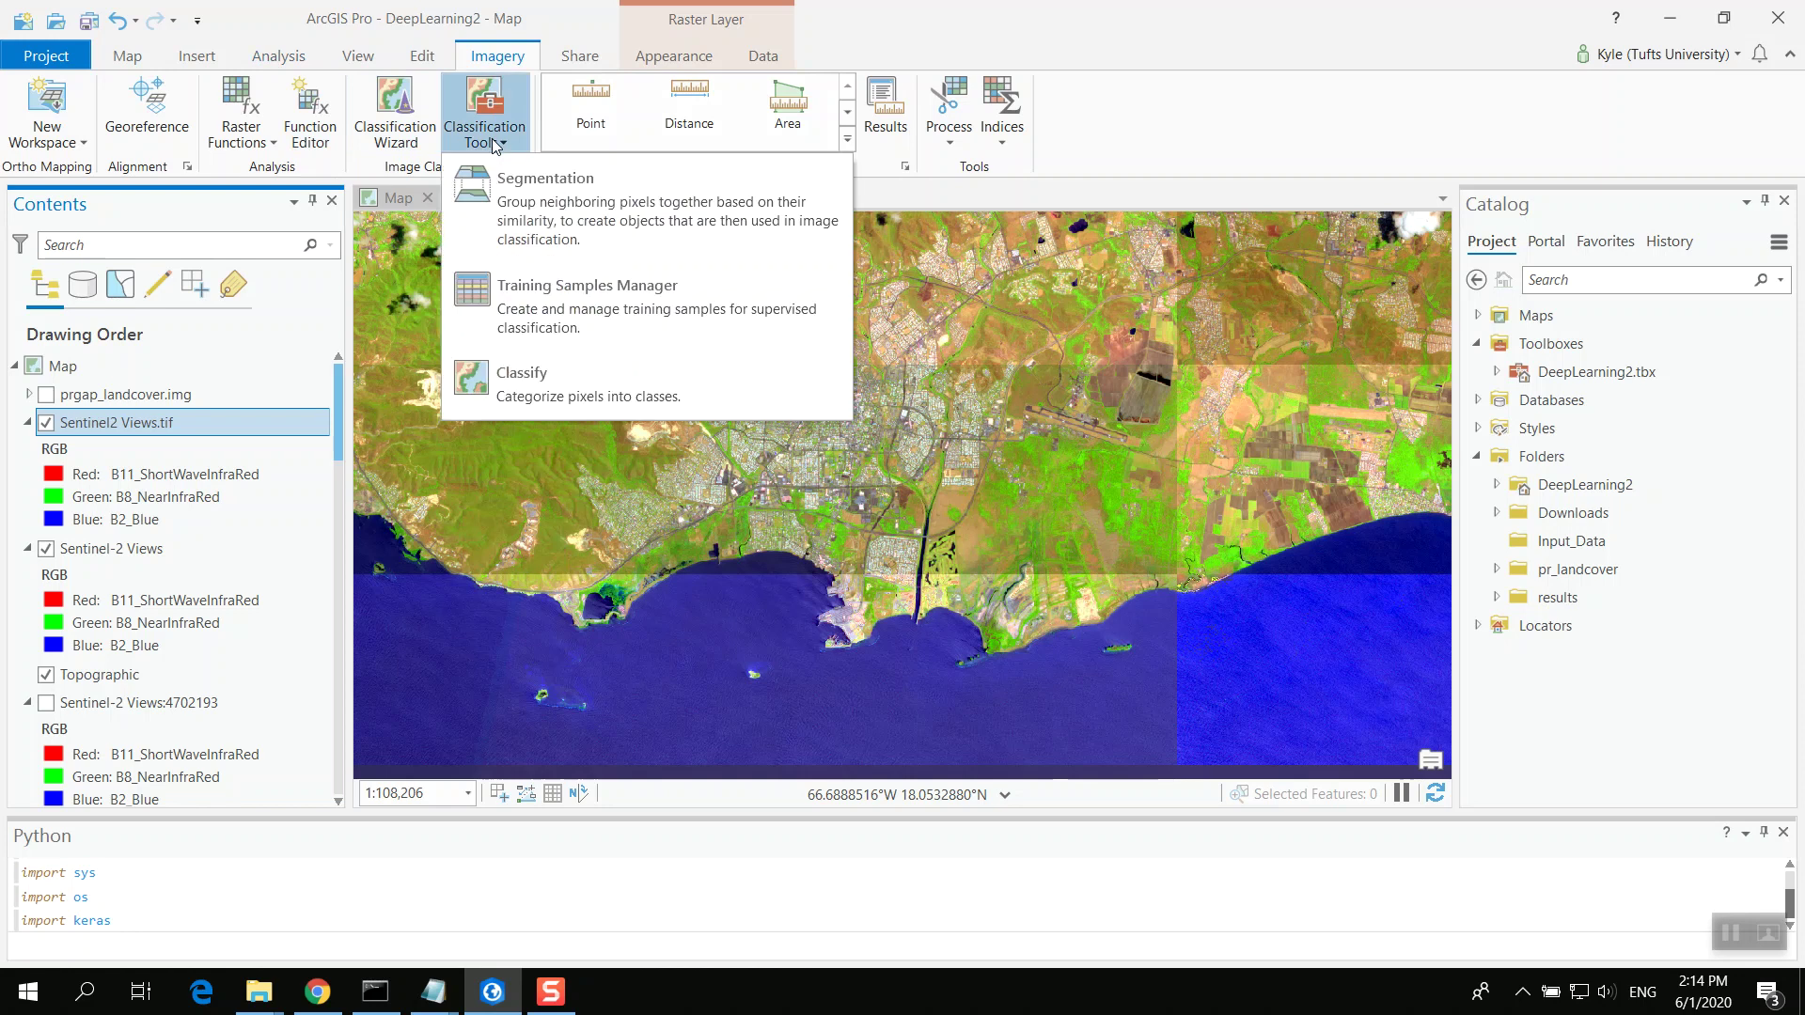
{"action": "left_click", "coordinate": [495, 316]}
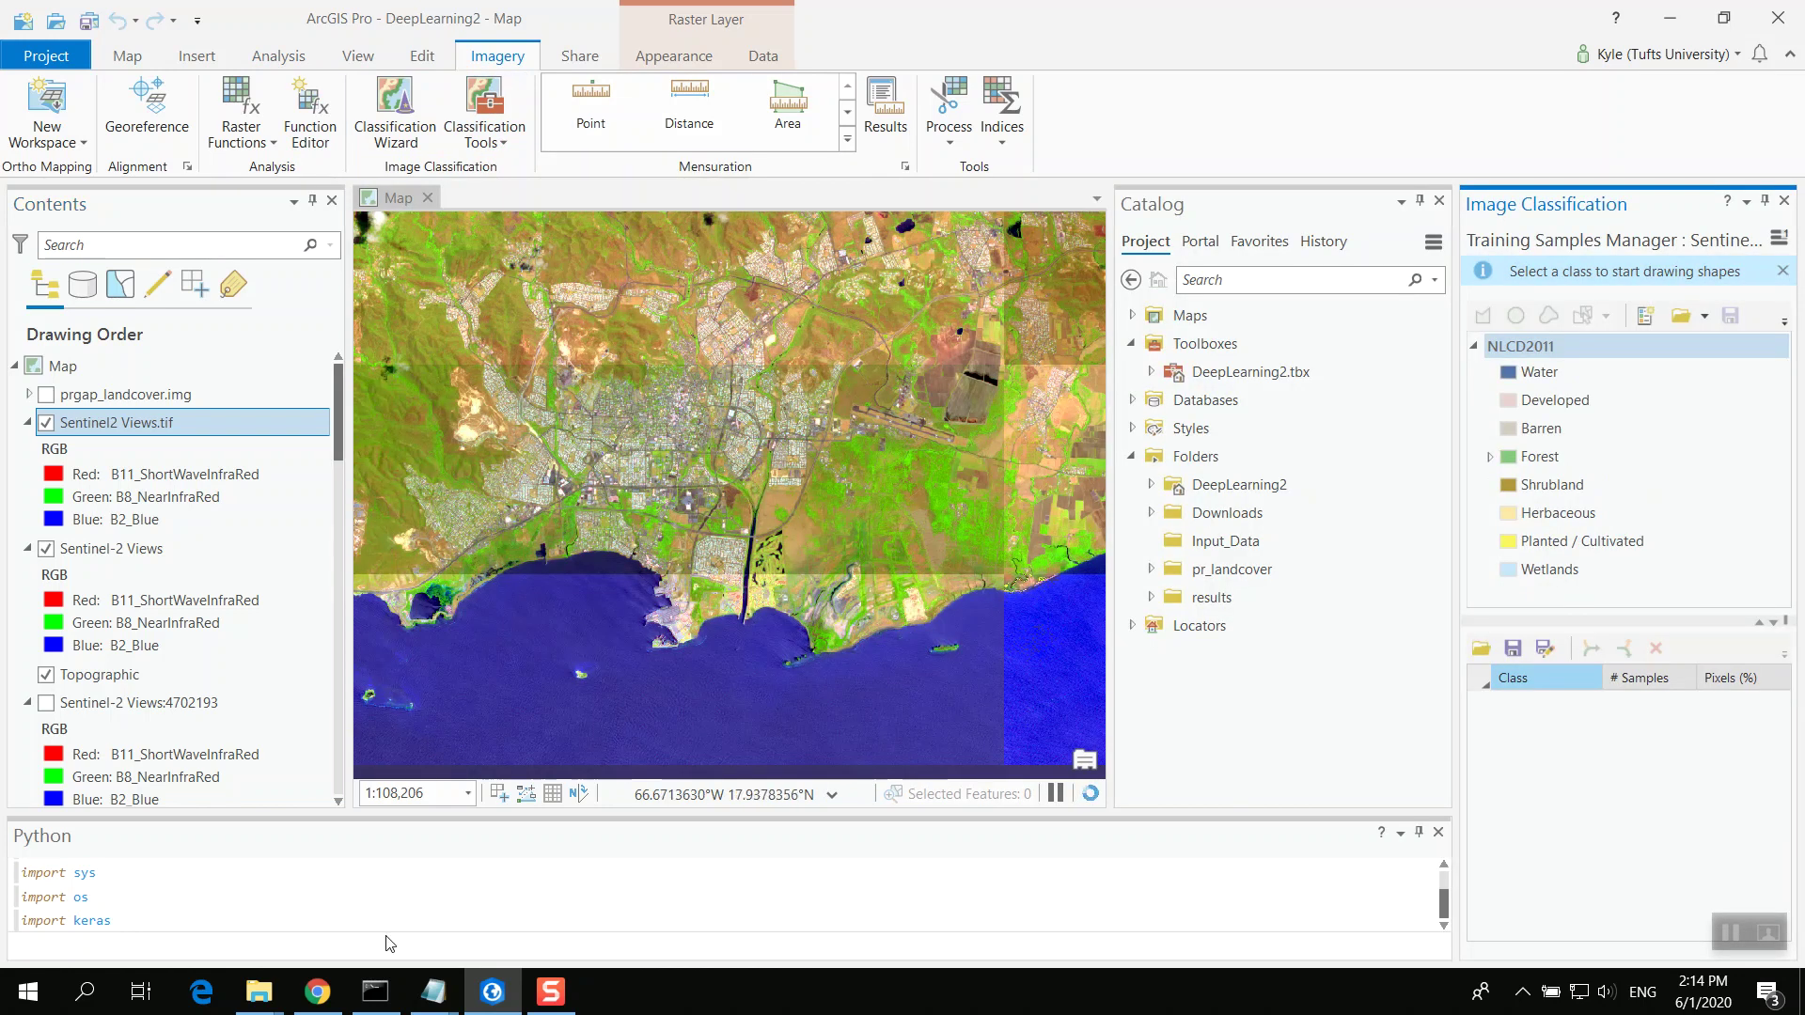
Step: Cut the 'Deep learning in ArcGIS Pro' help page URL from Chrome's address bar
{"action": "left_click", "coordinate": [318, 992]}
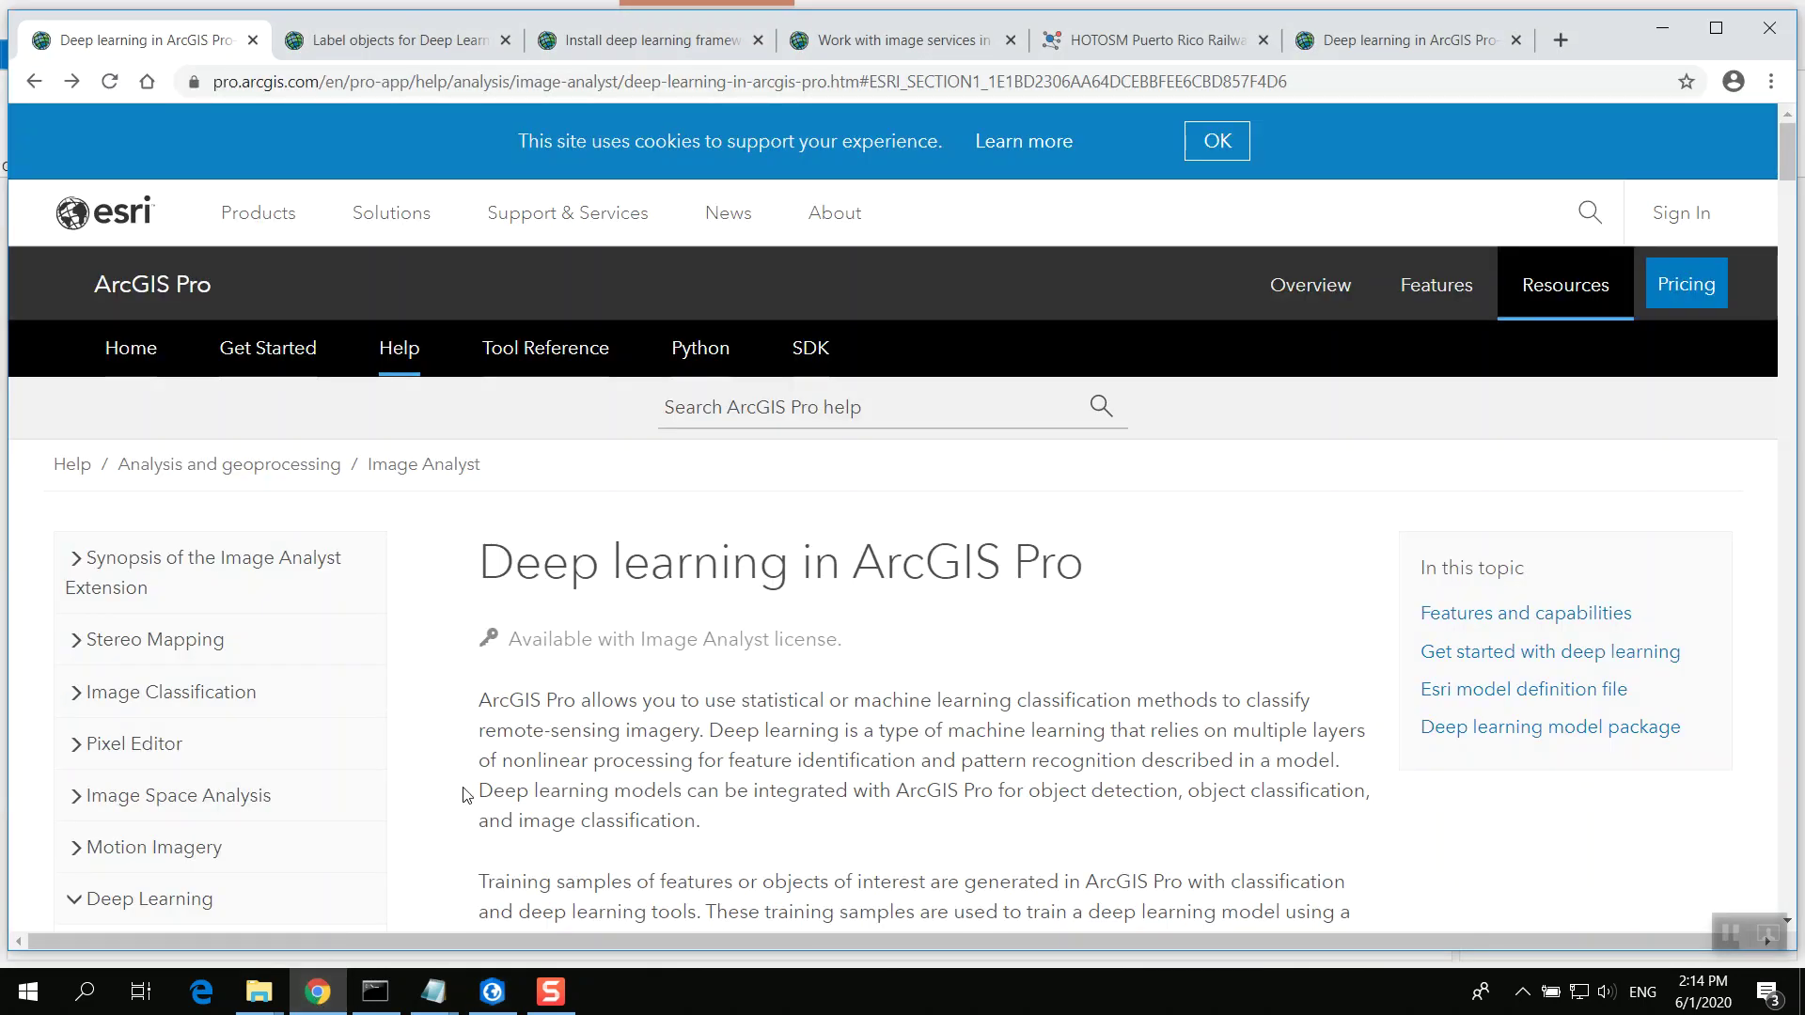
{"action": "scroll", "coordinate": [470, 795], "scroll_direction": "down", "scroll_amount": 4}
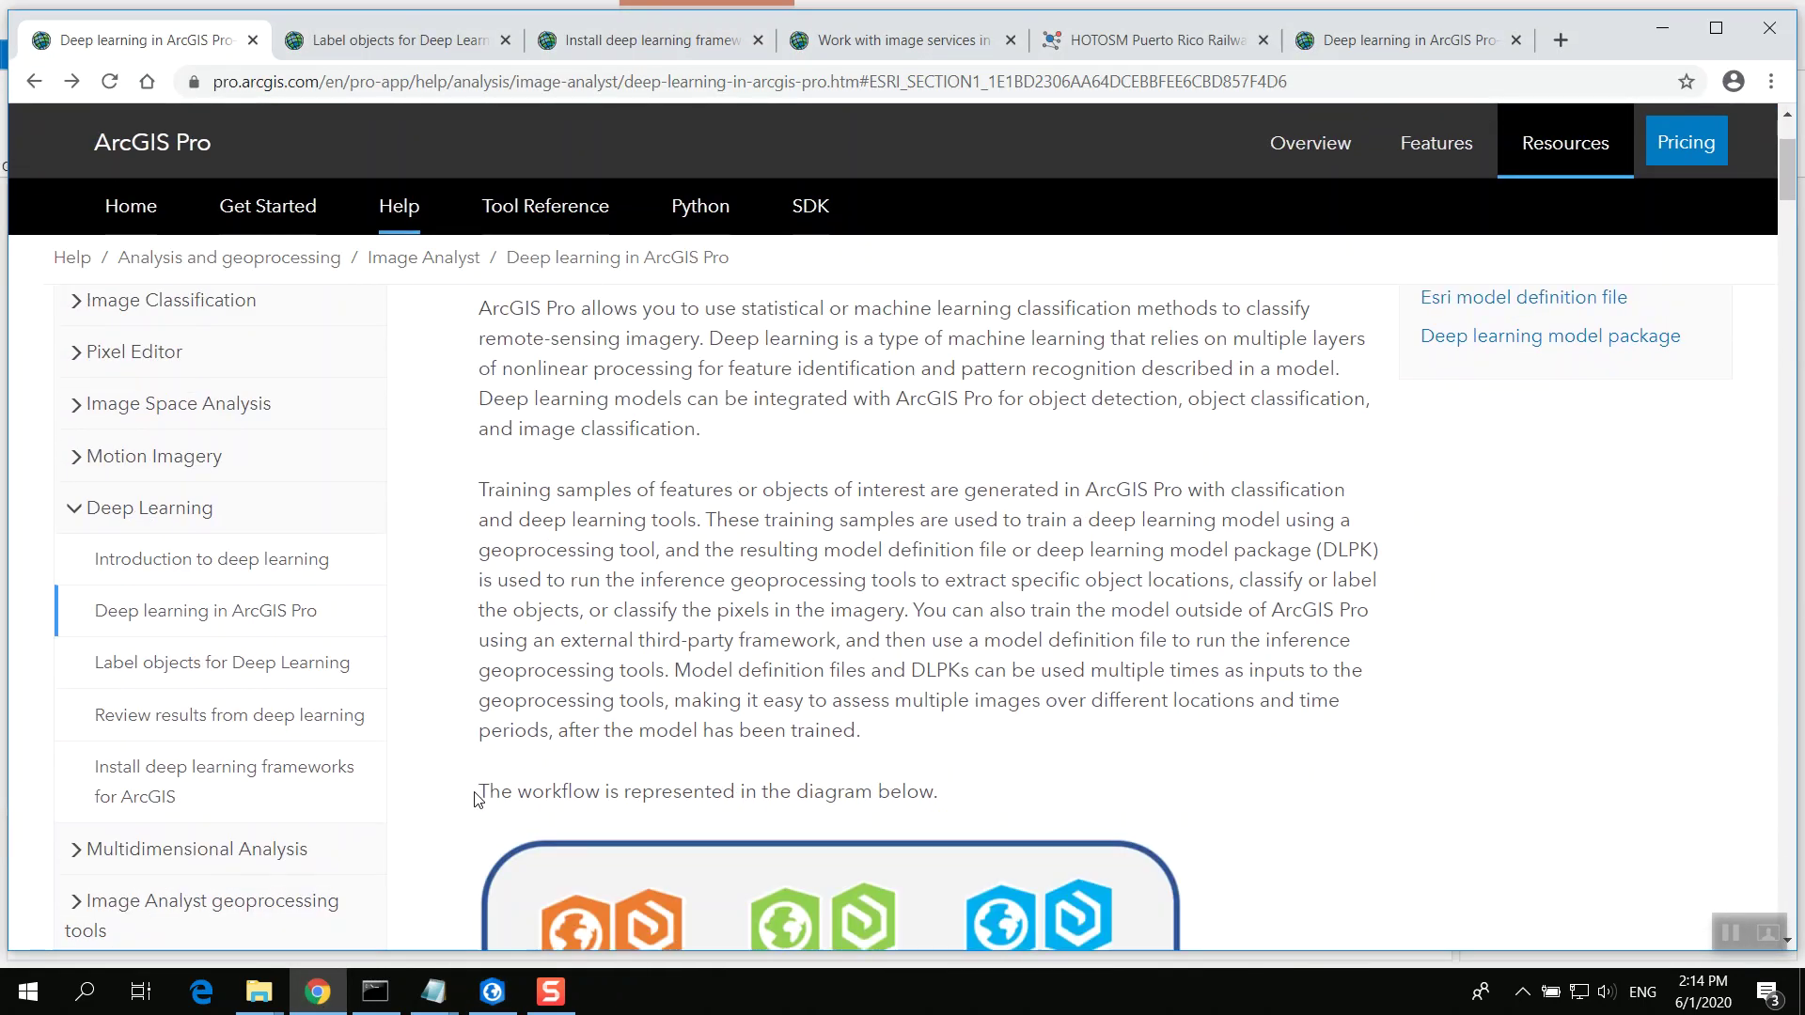
{"action": "scroll", "coordinate": [477, 797], "scroll_direction": "up", "scroll_amount": 1}
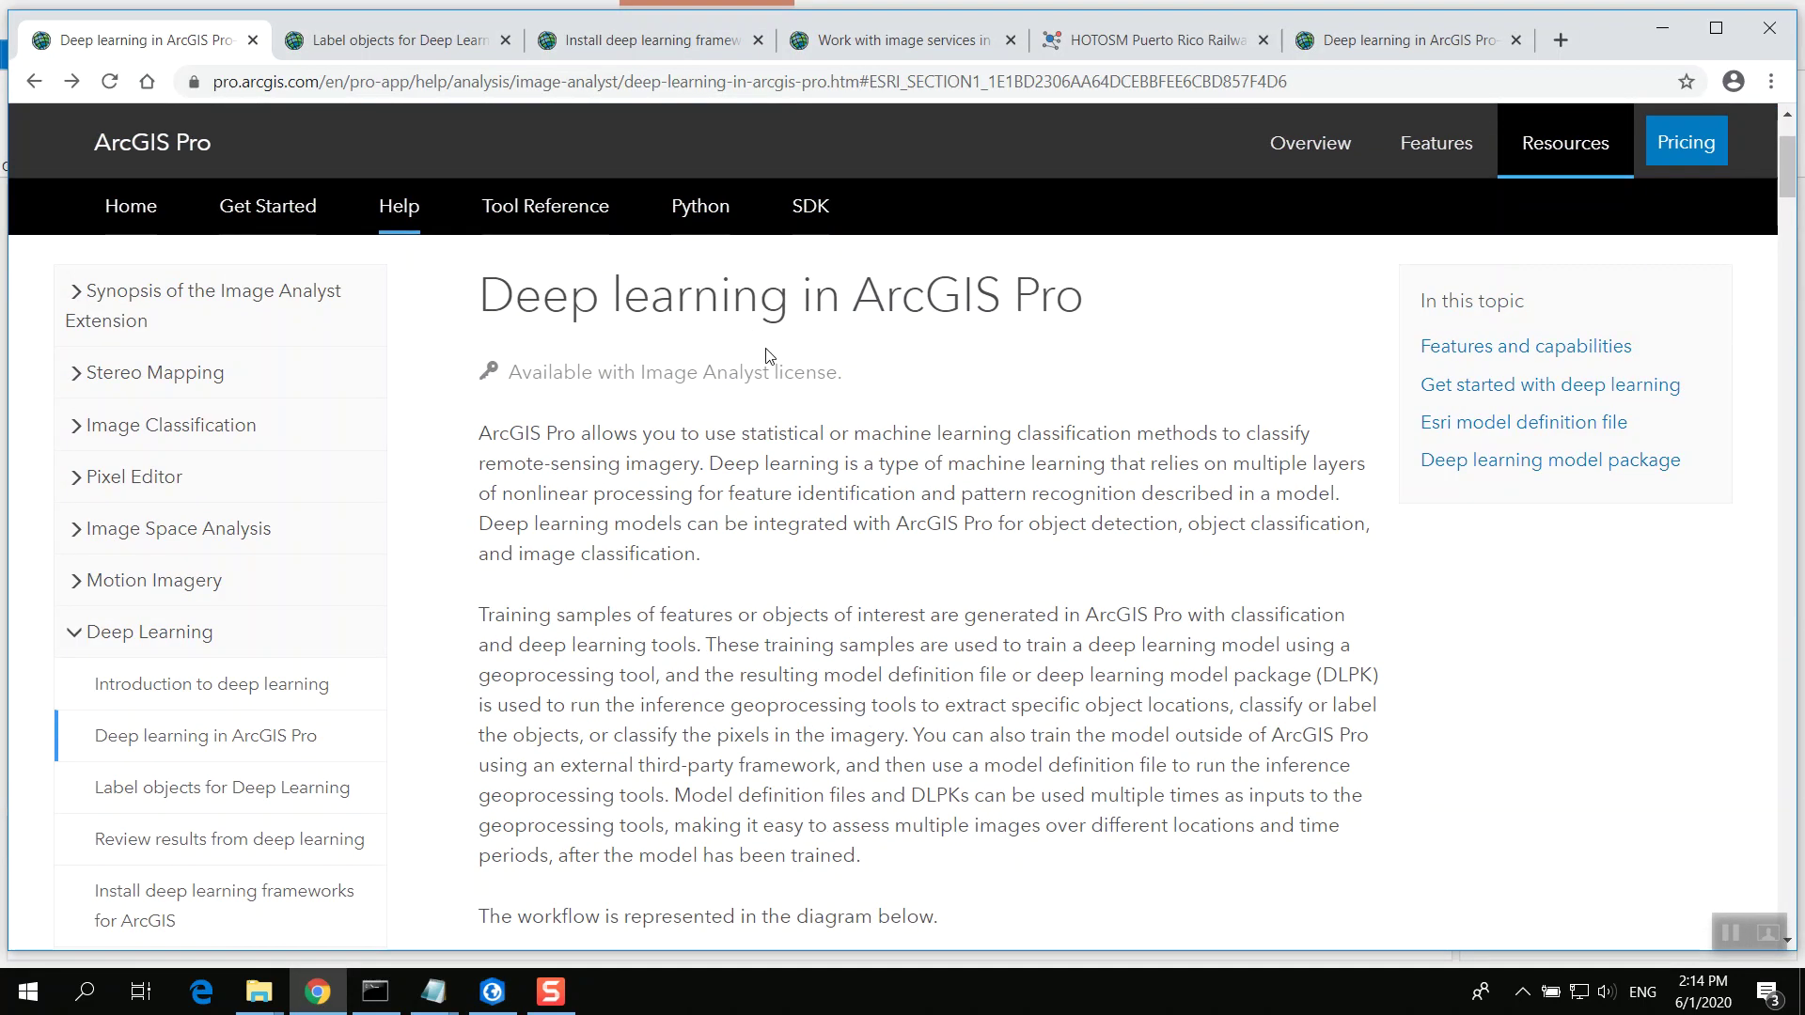
{"action": "left_click", "coordinate": [769, 82]}
{"action": "right_click", "coordinate": [768, 81]}
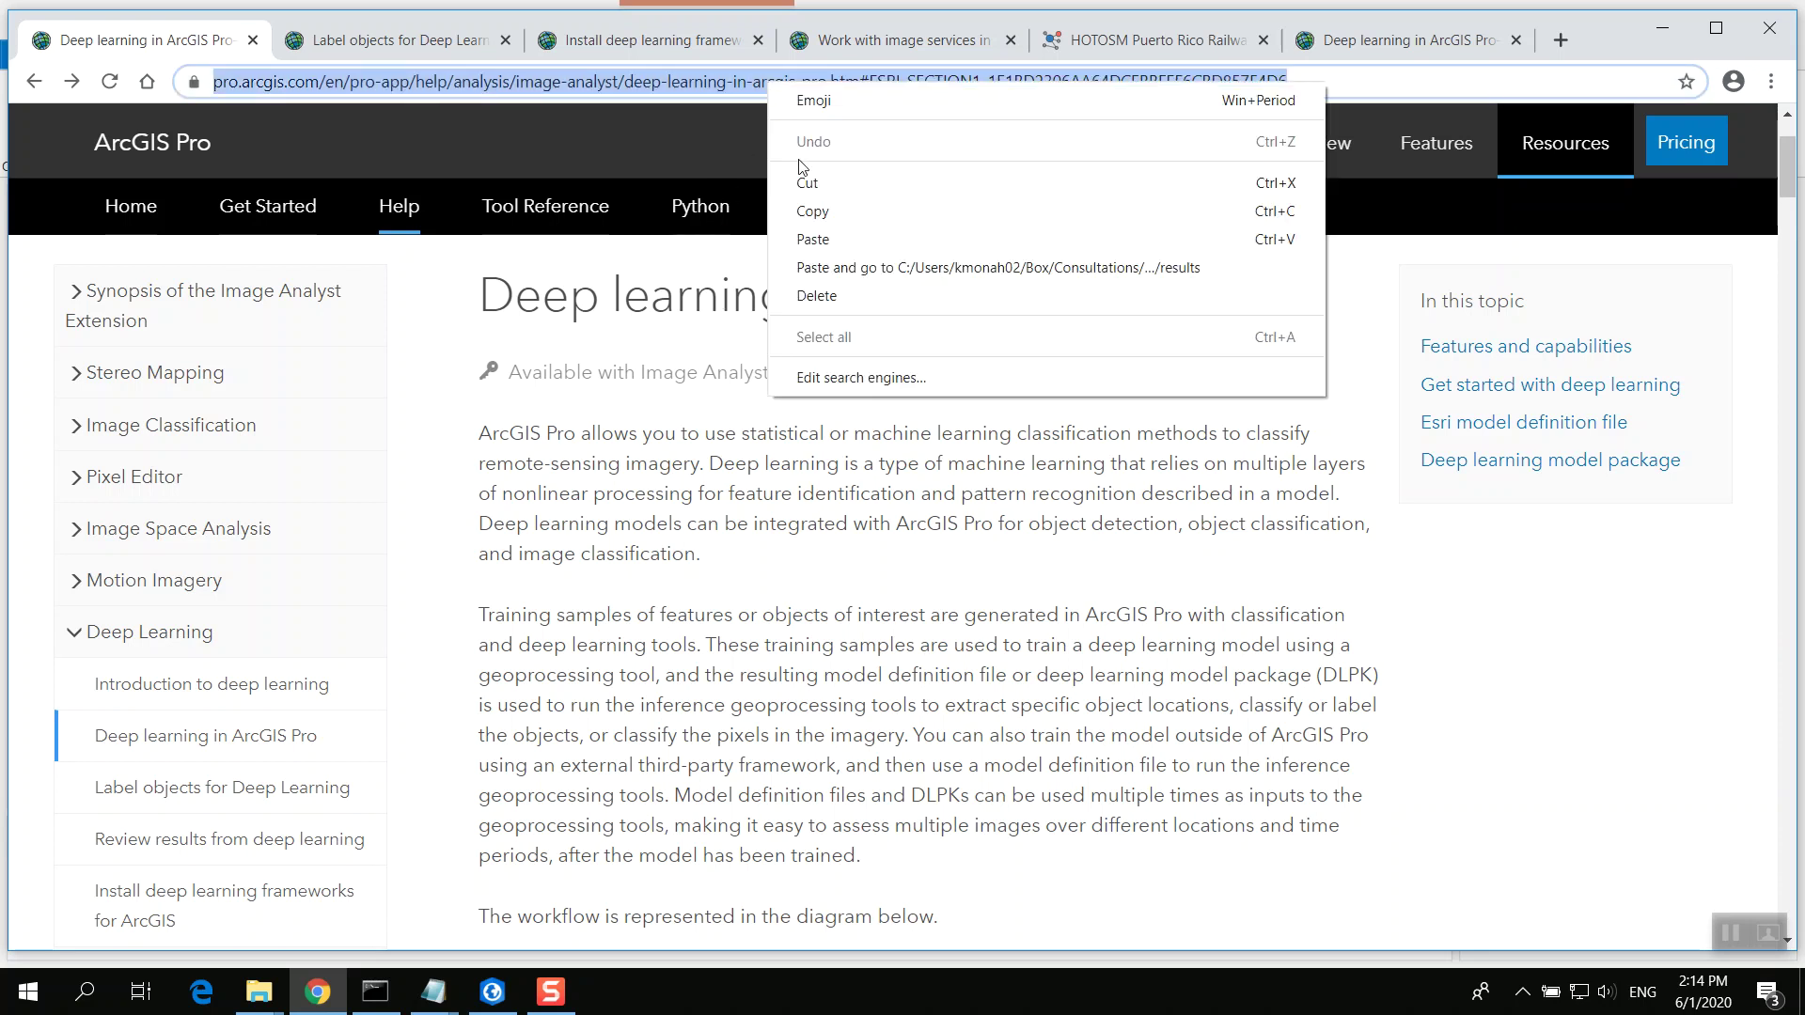
{"action": "left_click", "coordinate": [806, 182]}
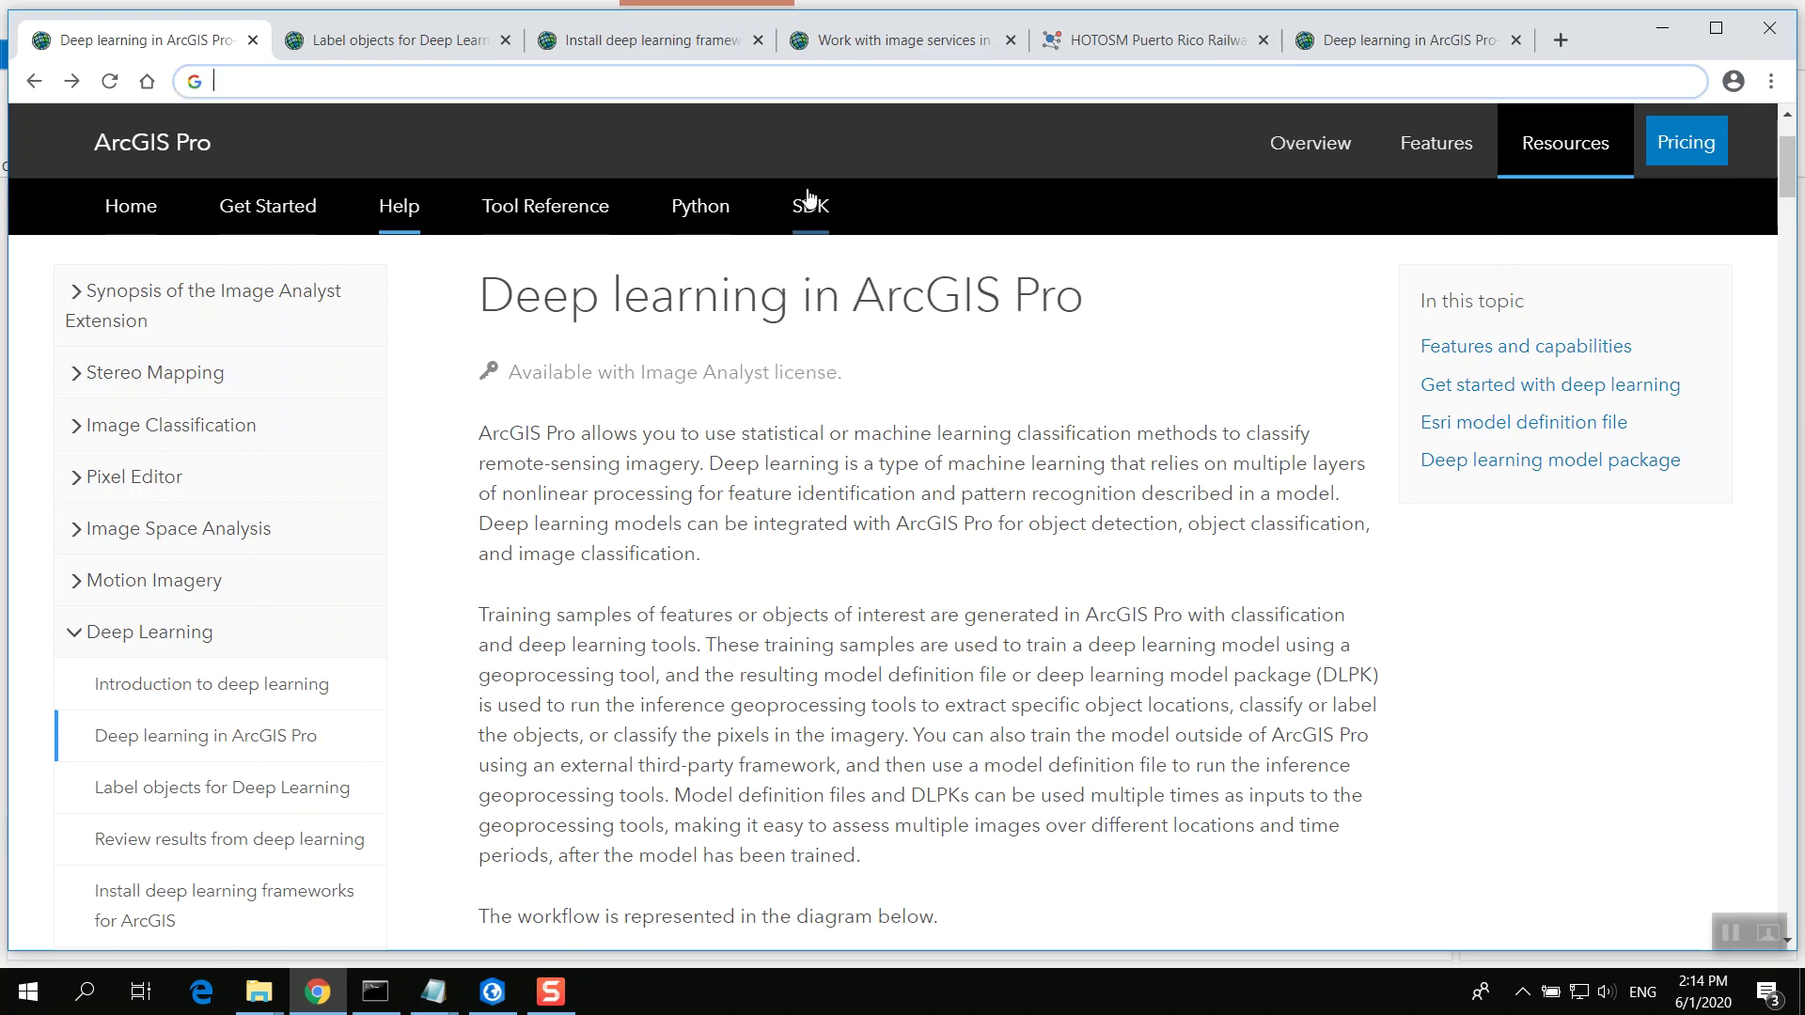
Step: In the untitled Notepad note, write 'Link to Deep Learning ArcGIS Pro training:' and paste the URL
{"action": "left_click", "coordinate": [431, 993]}
{"action": "left_click", "coordinate": [629, 877]}
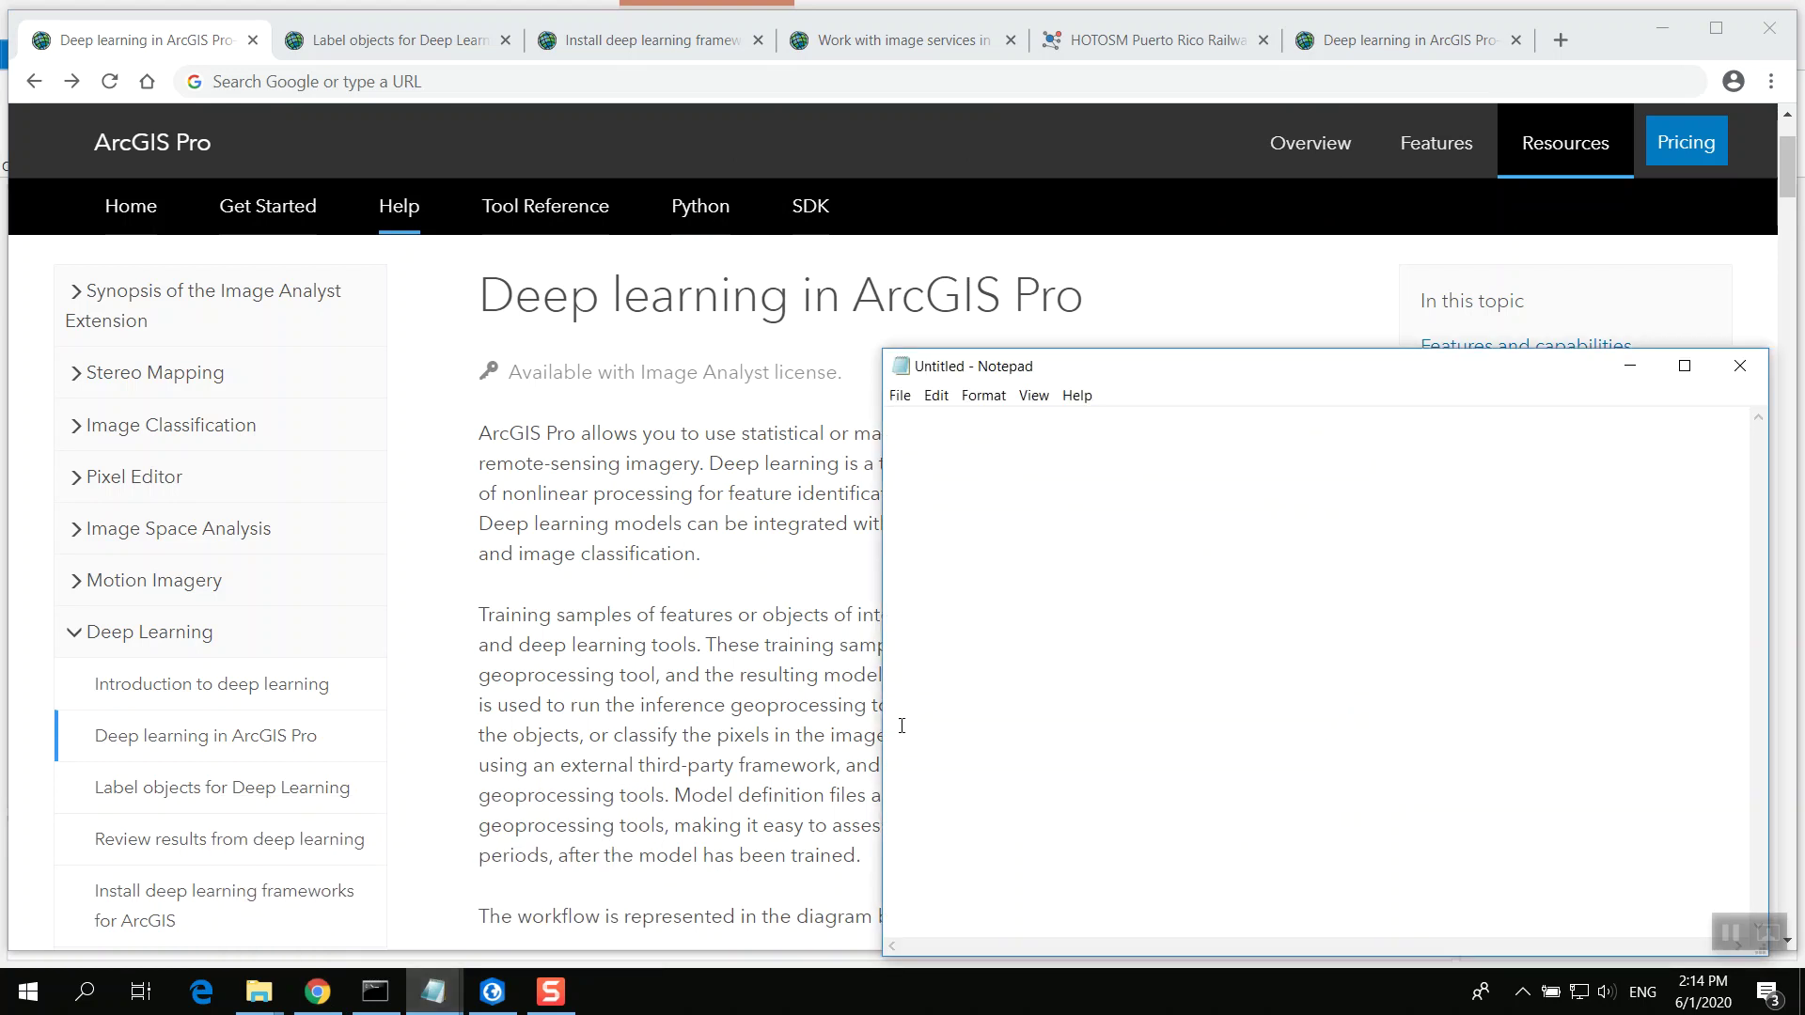
{"action": "type", "text": "Link to Deep Learning ArcGis"}
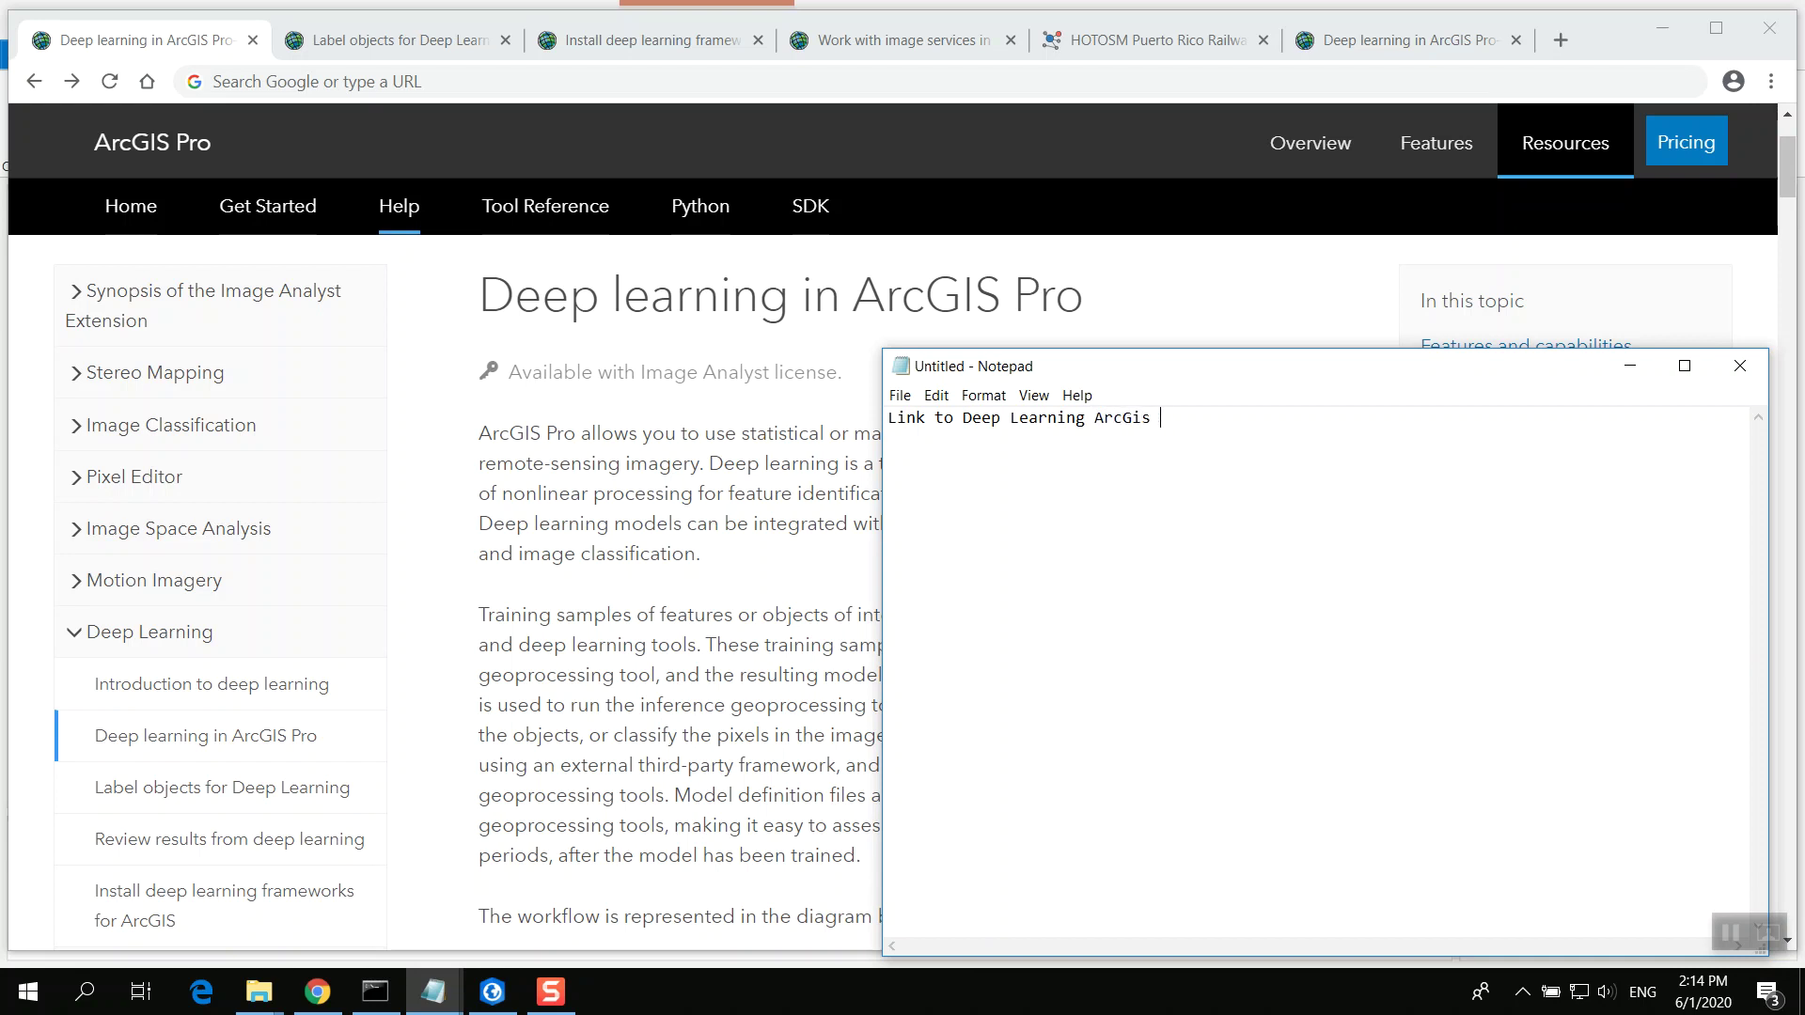
{"action": "key", "text": "BackSpace"}
{"action": "key", "text": "BackSpace"}
{"action": "key", "text": "BackSpace"}
{"action": "type", "text": "IS Pro training:"}
{"action": "key", "text": "alt+v"}
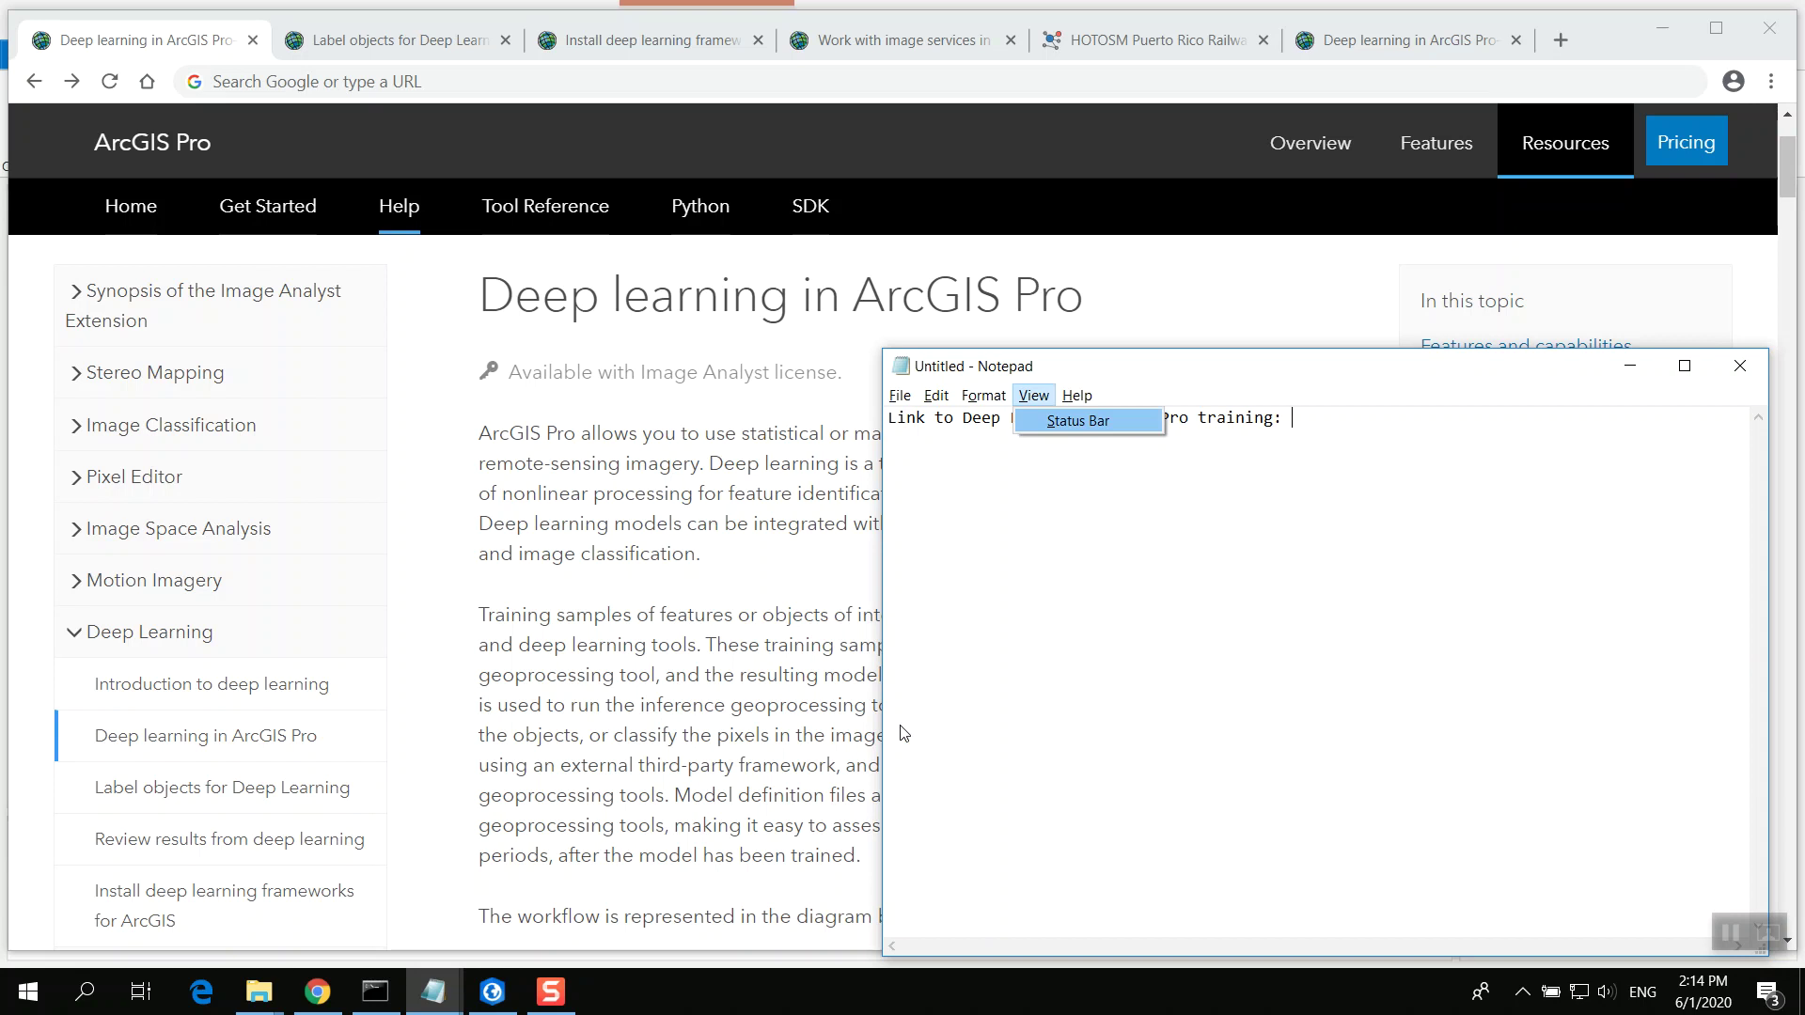
{"action": "key", "text": "Escape"}
{"action": "key", "text": "ctrl+v"}
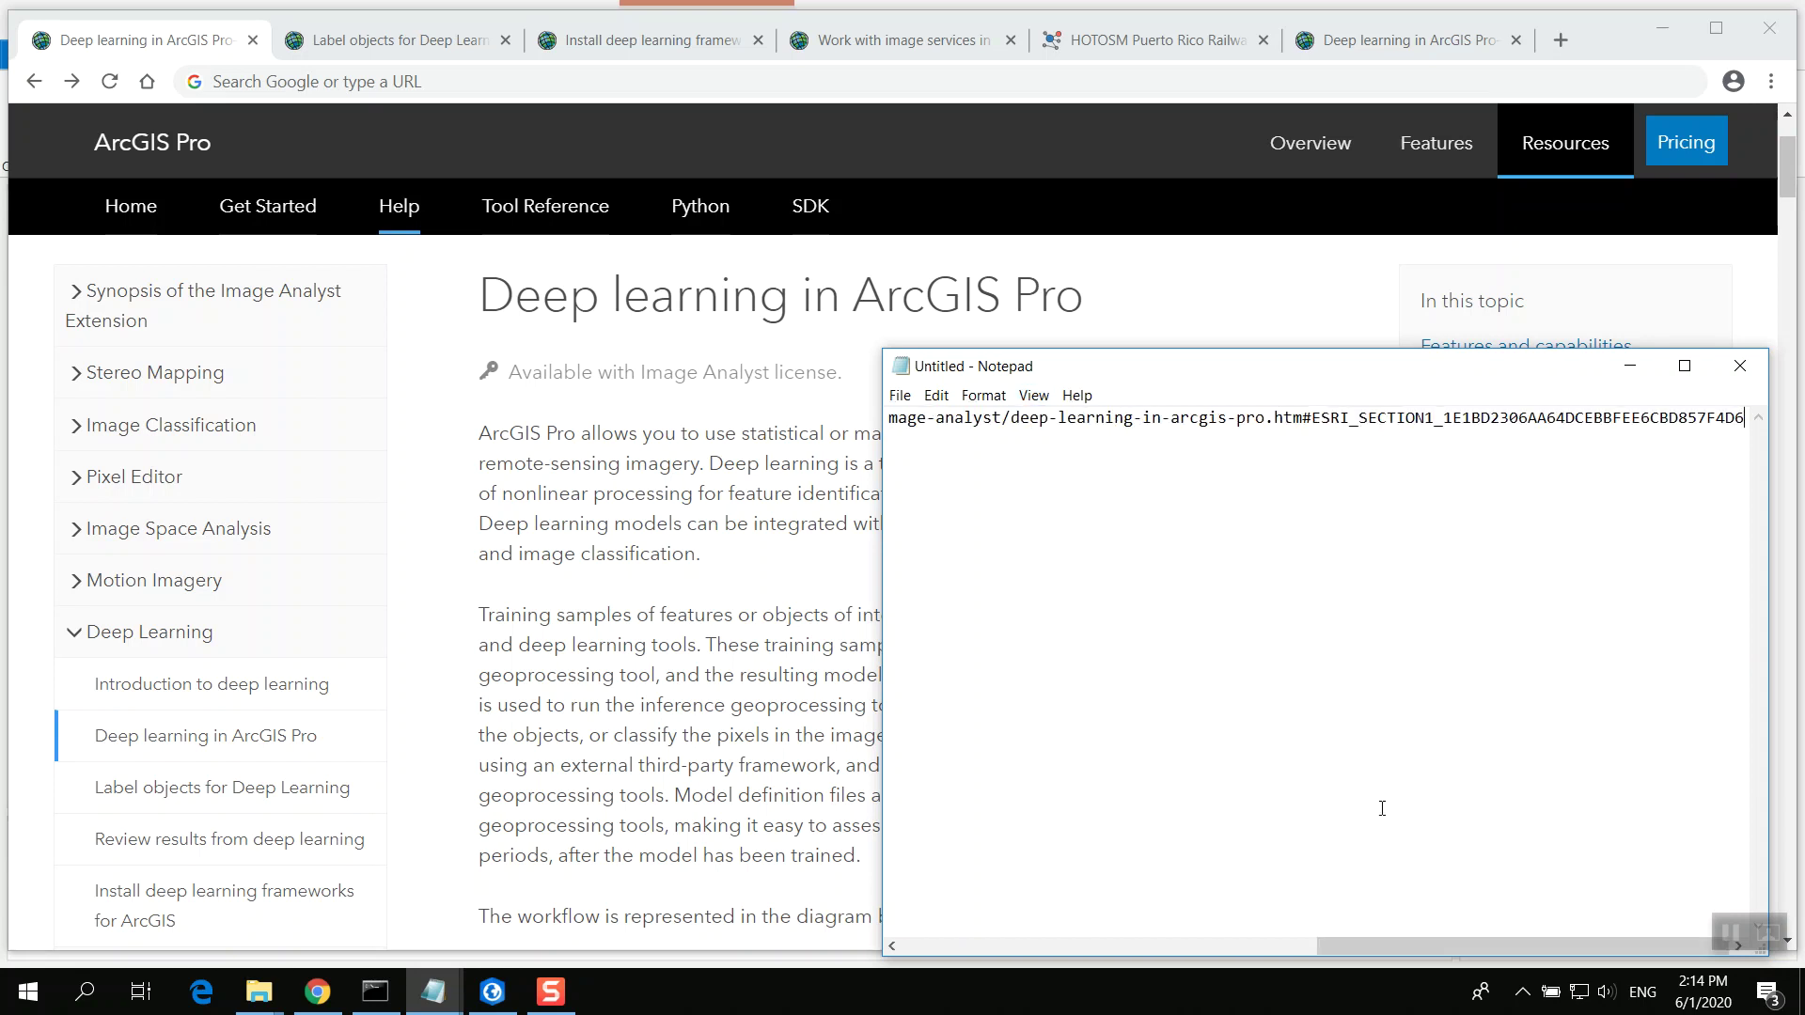
{"action": "key", "text": "Return"}
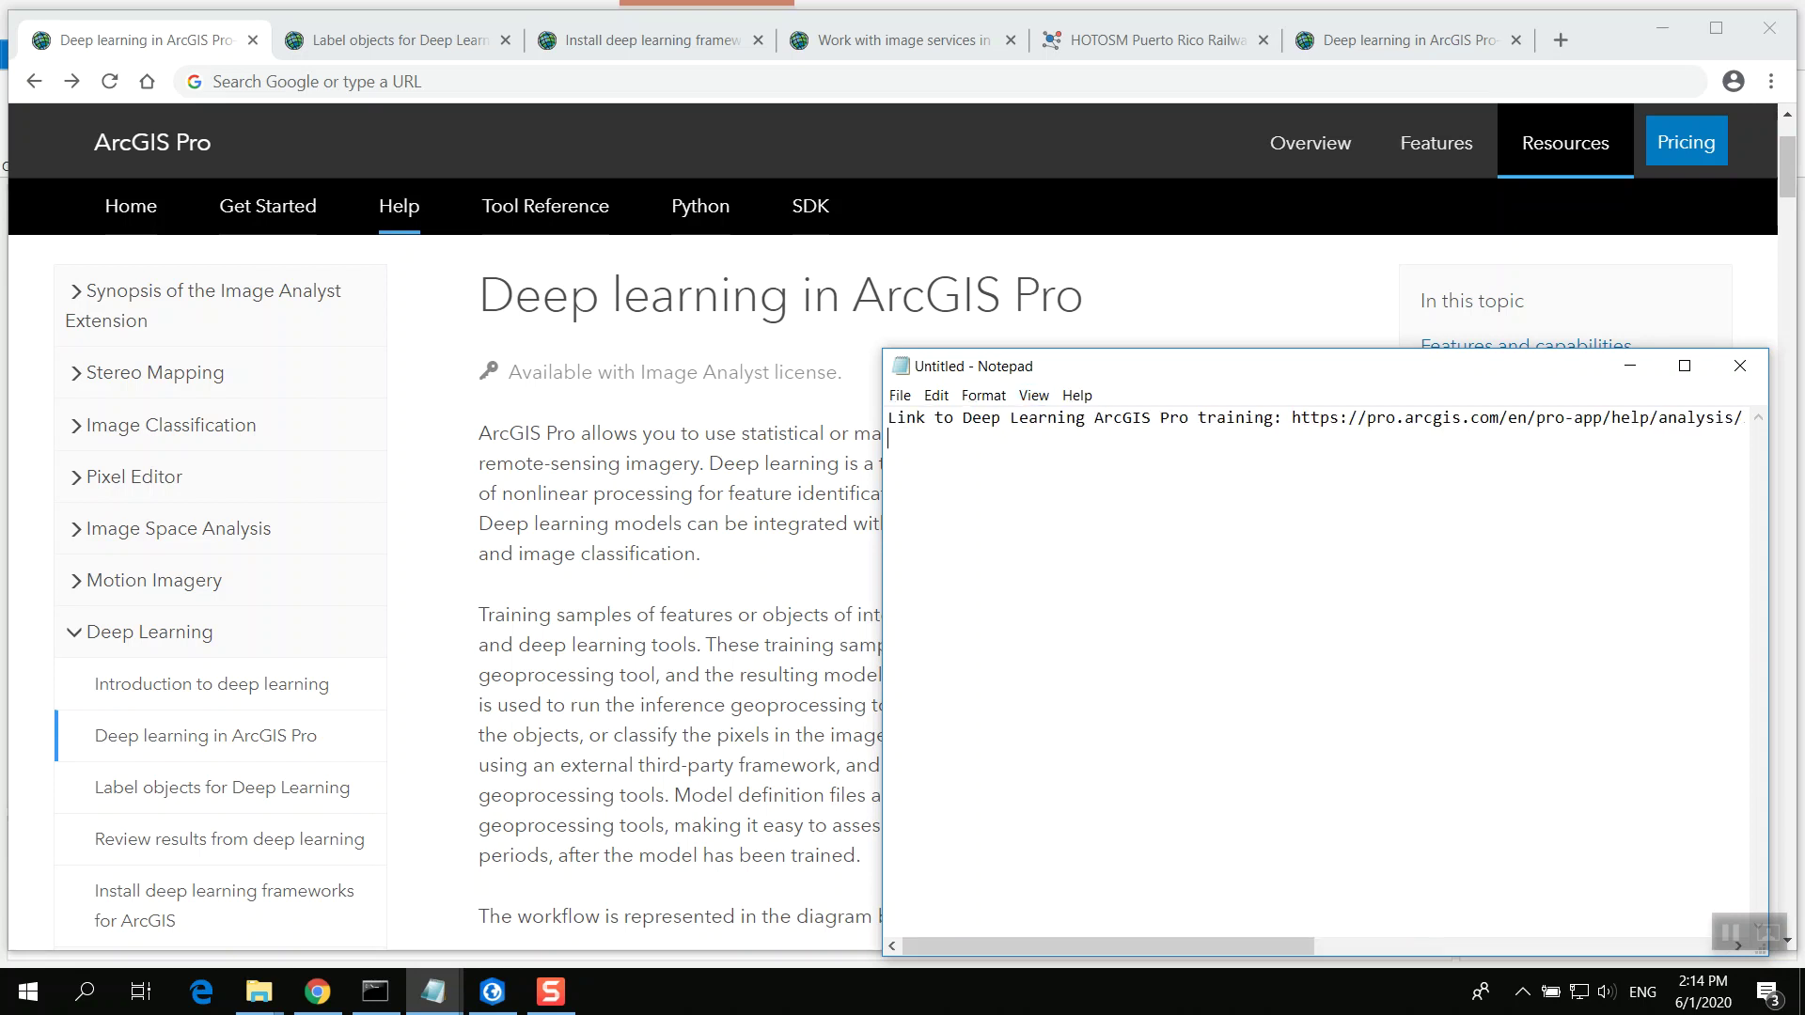
Step: Select the Image Analyst licence requirement line on the help page, then minimize Chrome
{"action": "middle_click", "coordinate": [668, 721]}
{"action": "scroll", "coordinate": [668, 721], "scroll_direction": "down", "scroll_amount": 4}
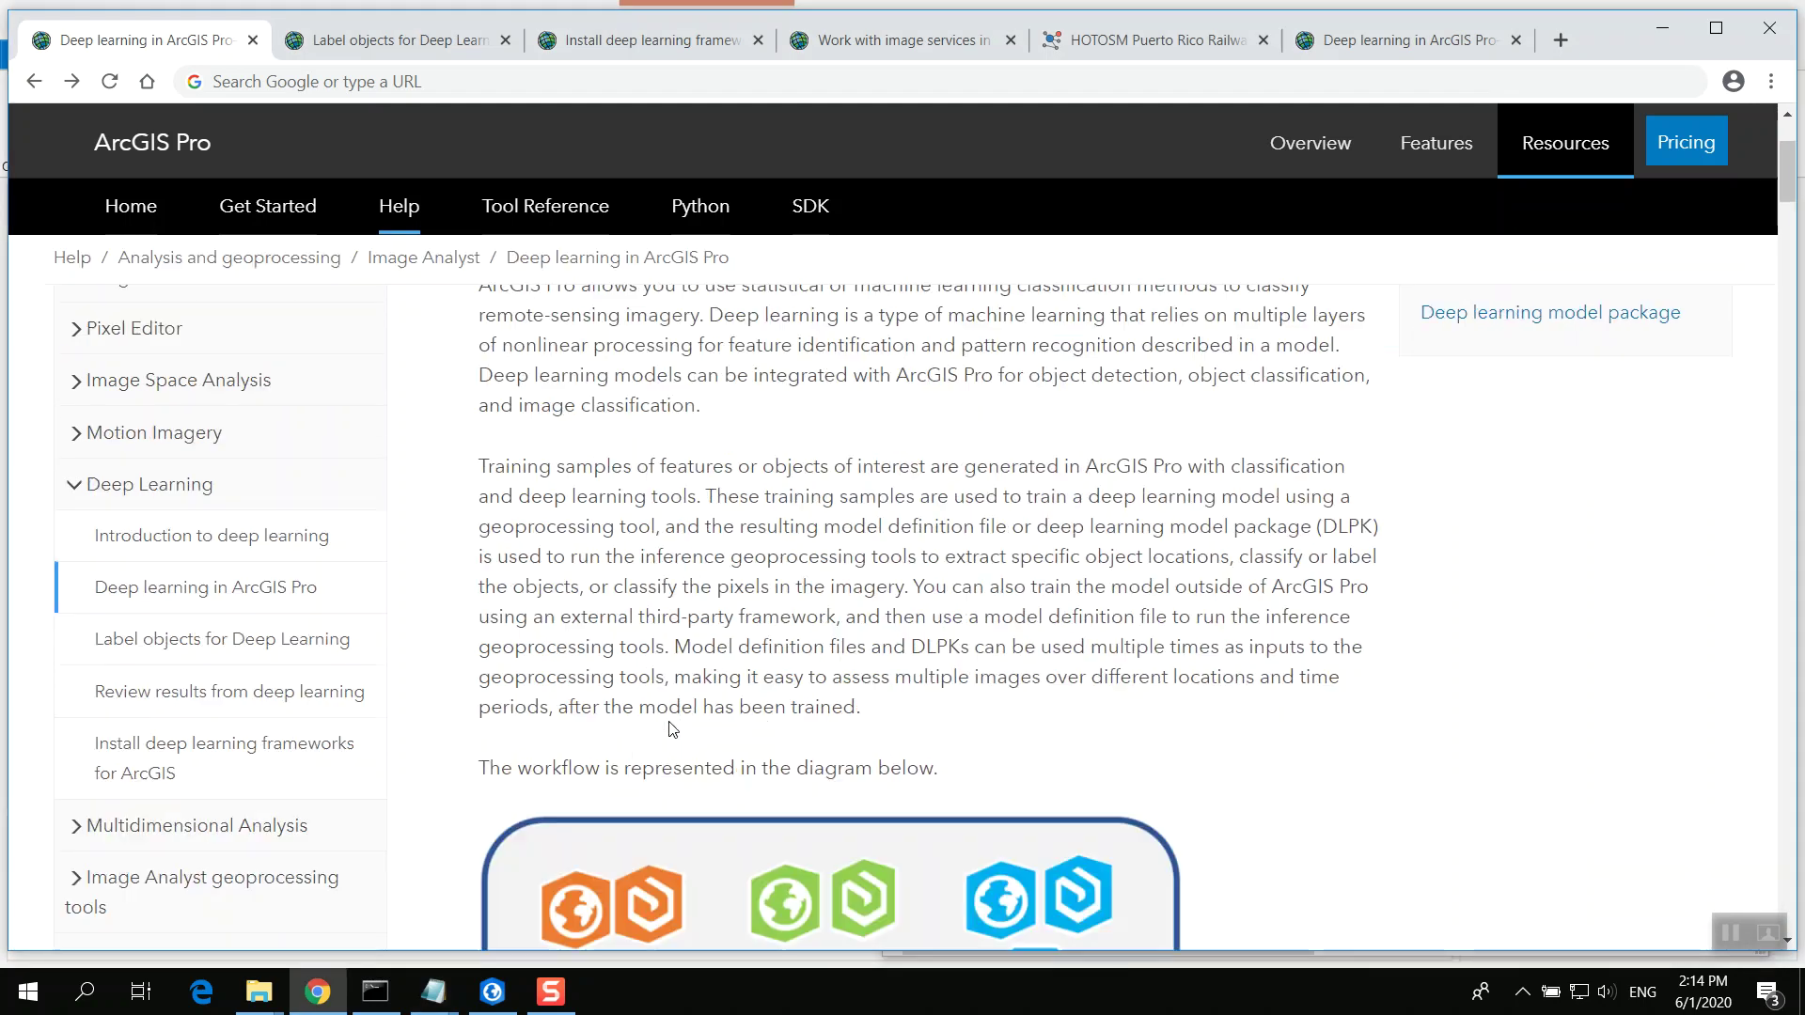
{"action": "scroll", "coordinate": [668, 721], "scroll_direction": "up", "scroll_amount": 4}
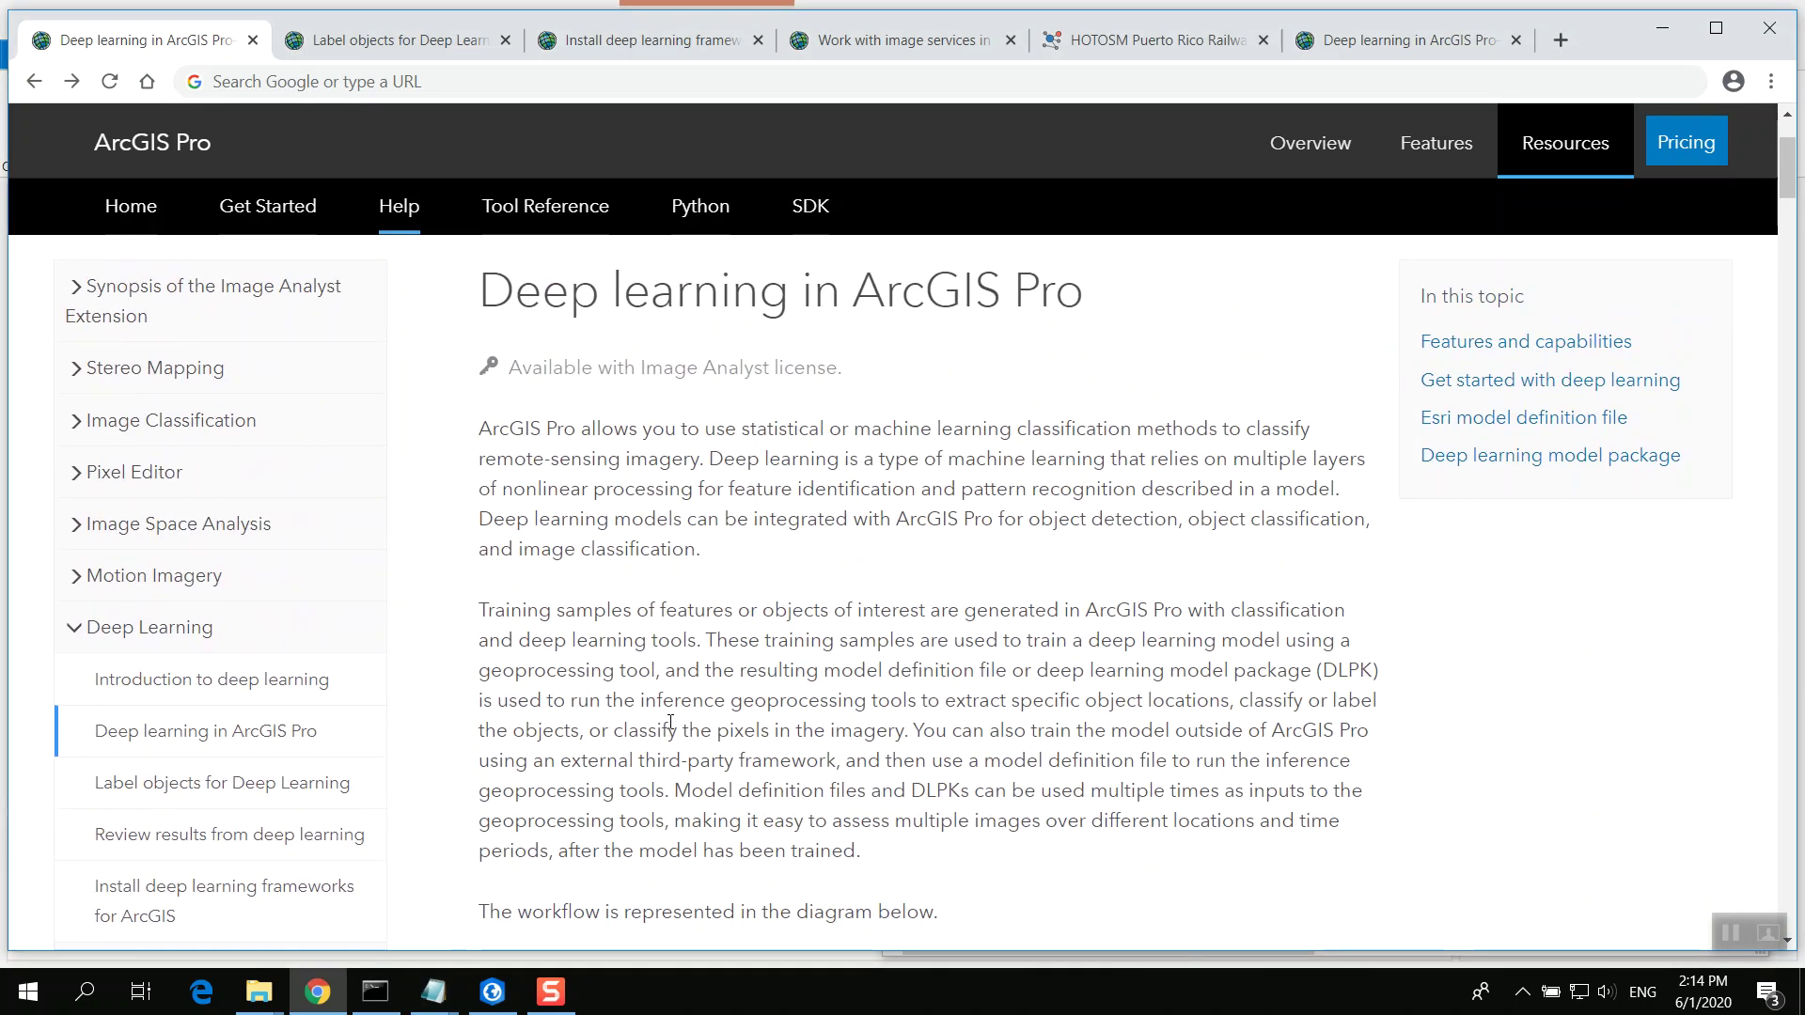
{"action": "triple_click", "coordinate": [632, 380]}
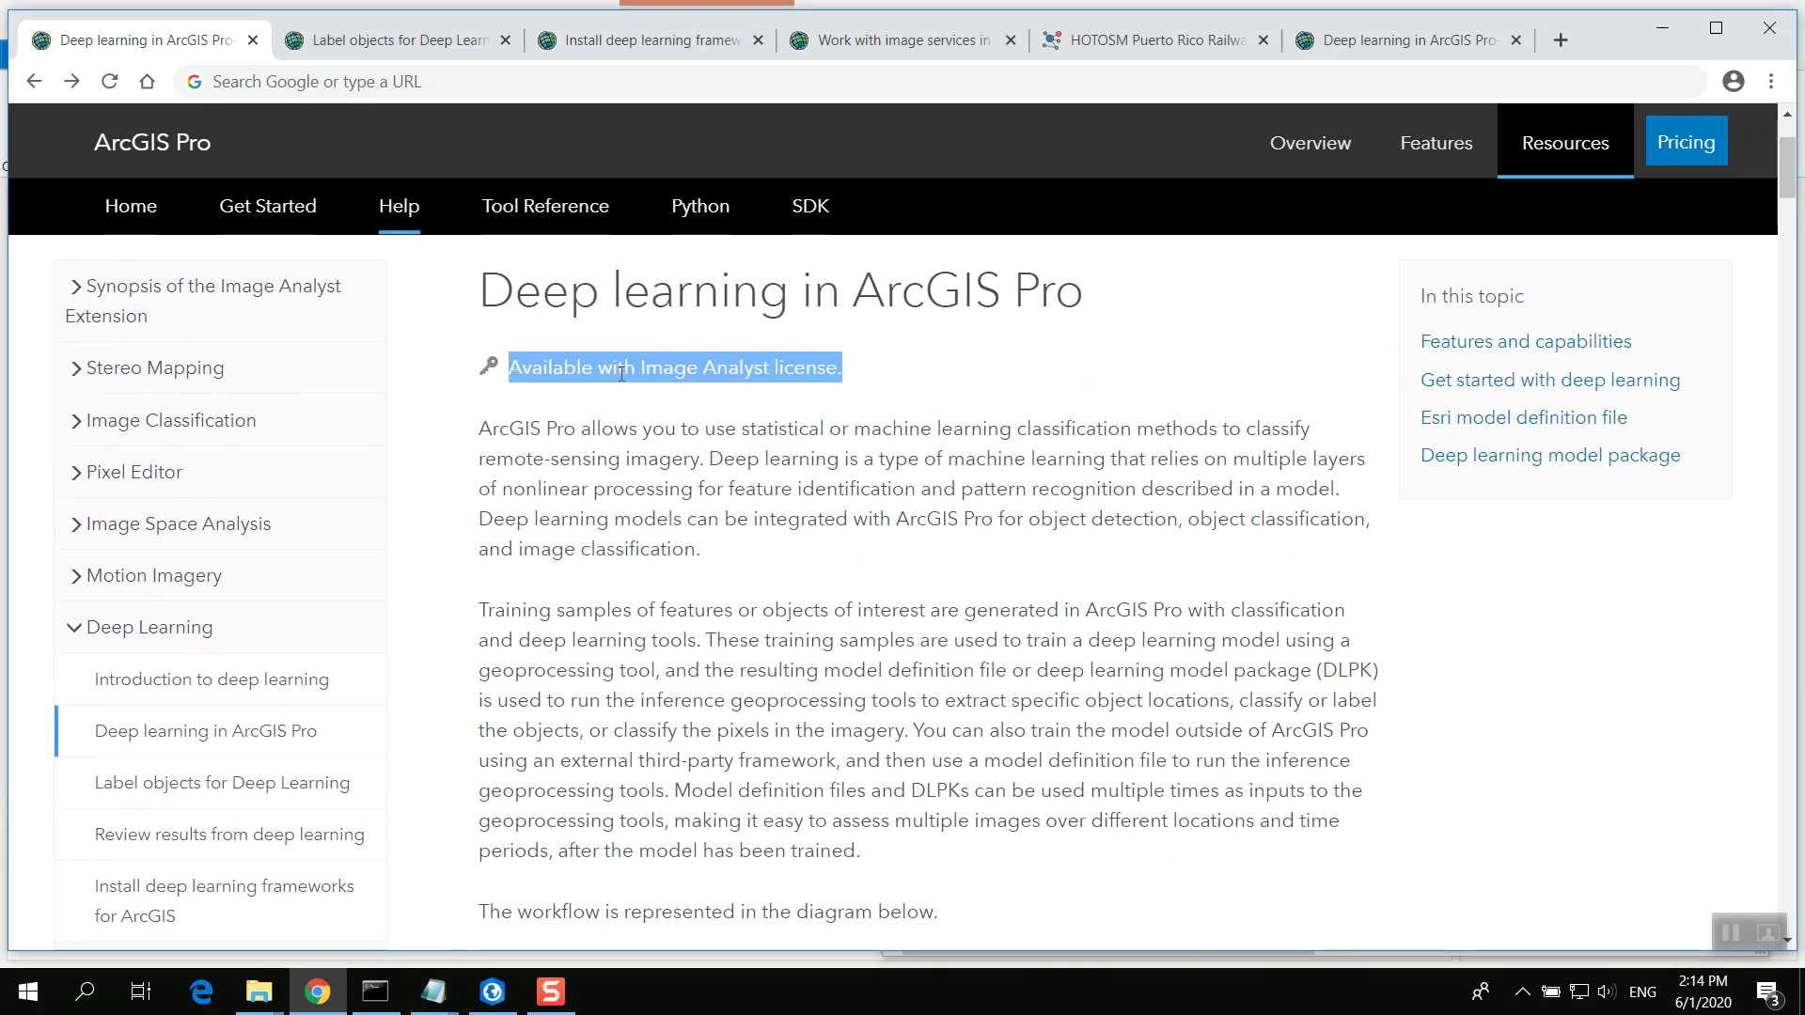
{"action": "left_click", "coordinate": [1662, 28]}
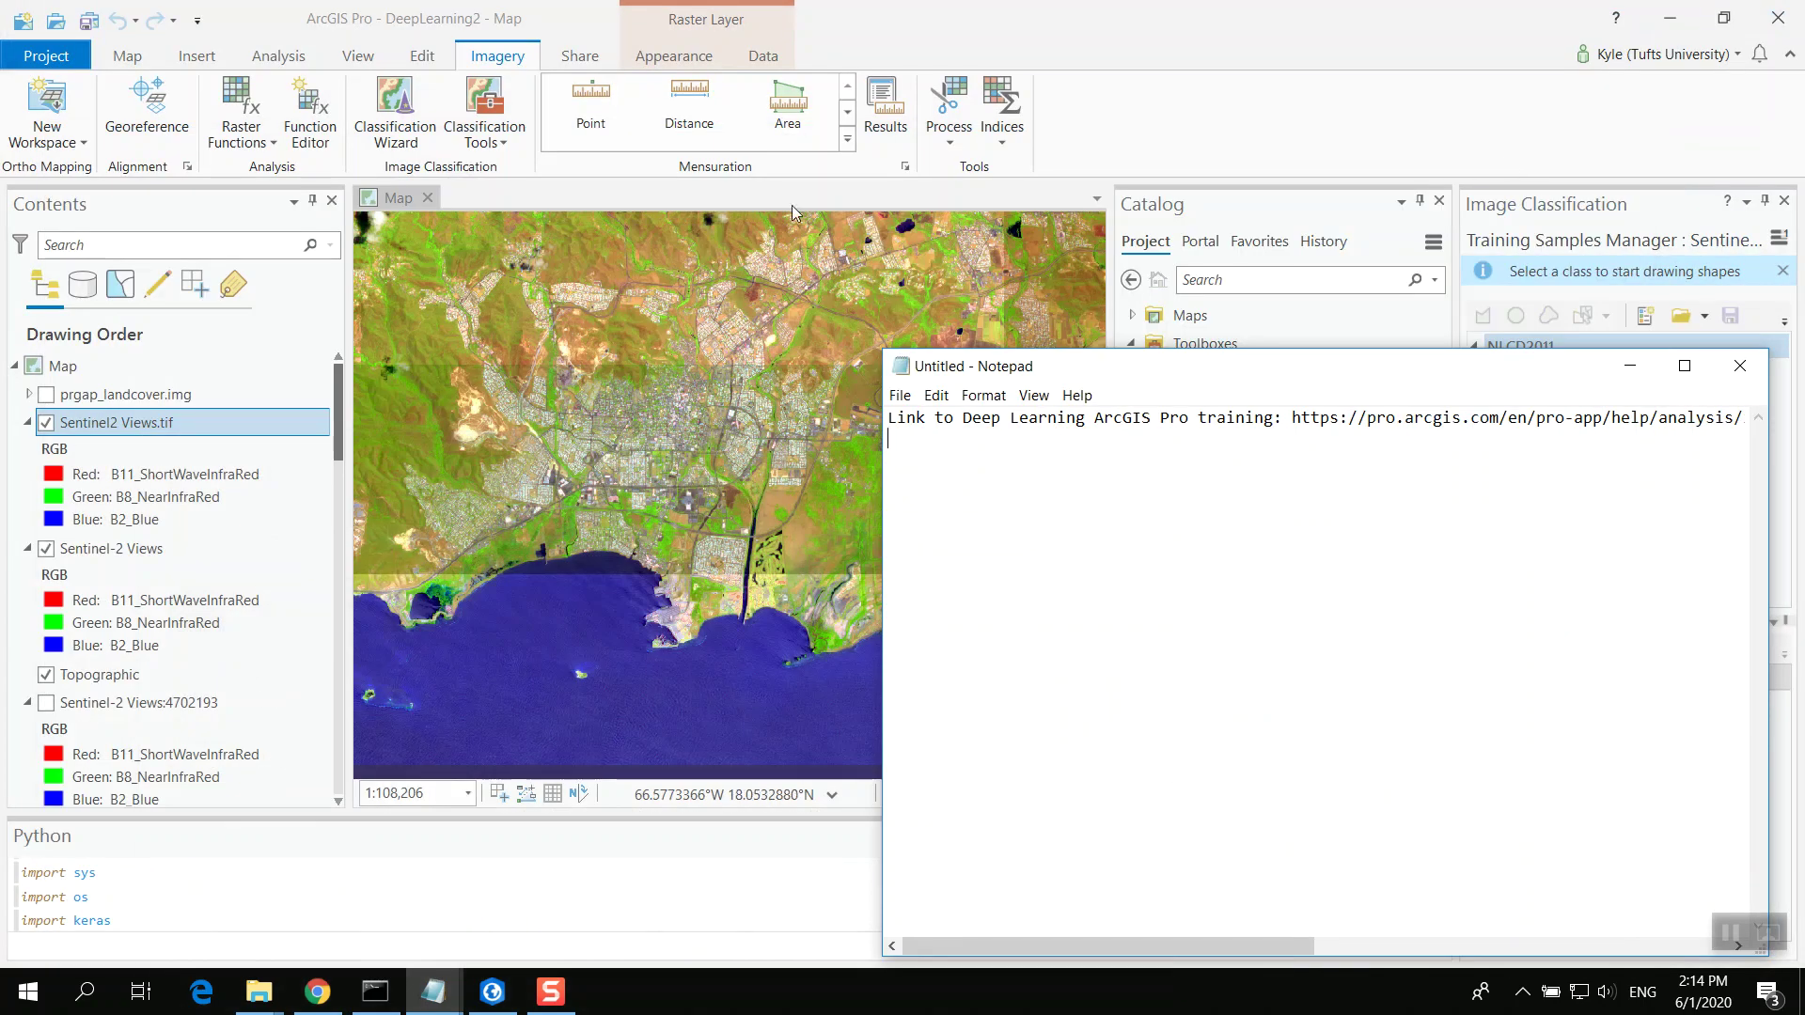
Step: Review ArcGIS Pro's licensing and extension status, then return to the map
{"action": "left_click", "coordinate": [28, 55]}
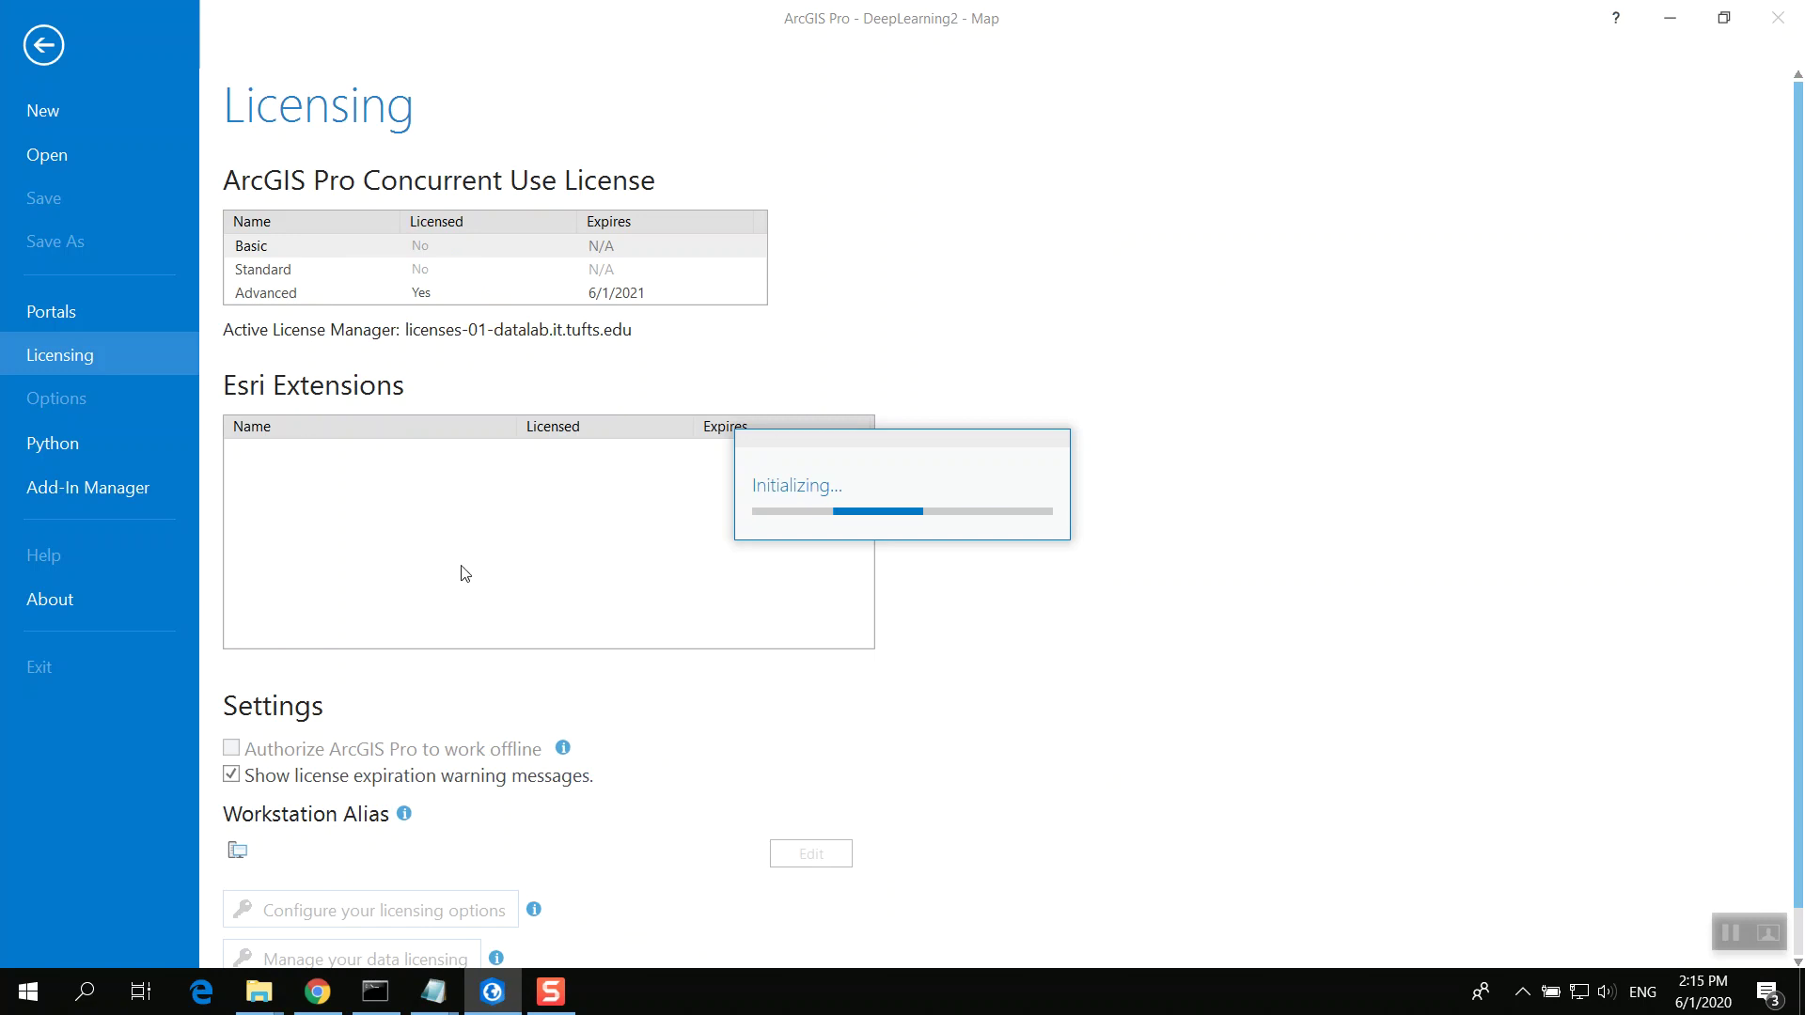
{"action": "left_click", "coordinate": [42, 44]}
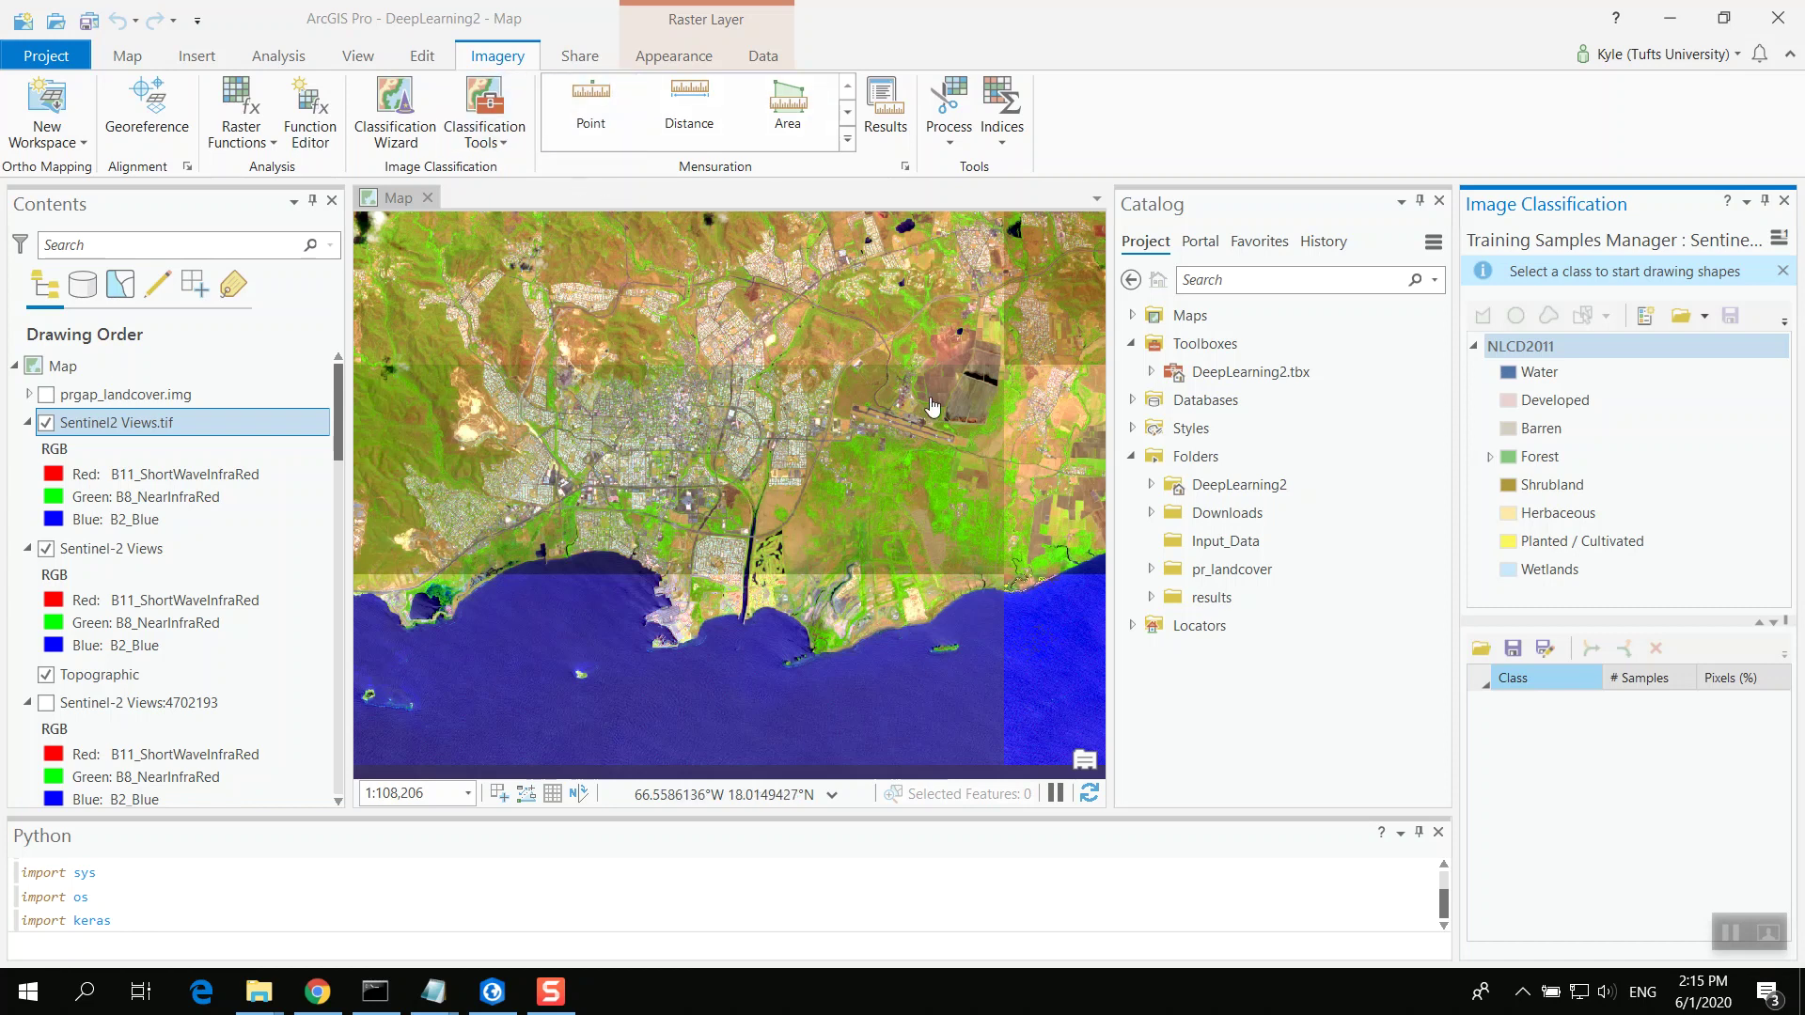
Step: Open the Add New Class form from the NLCD2011 schema's context menu
{"action": "left_click", "coordinate": [490, 135]}
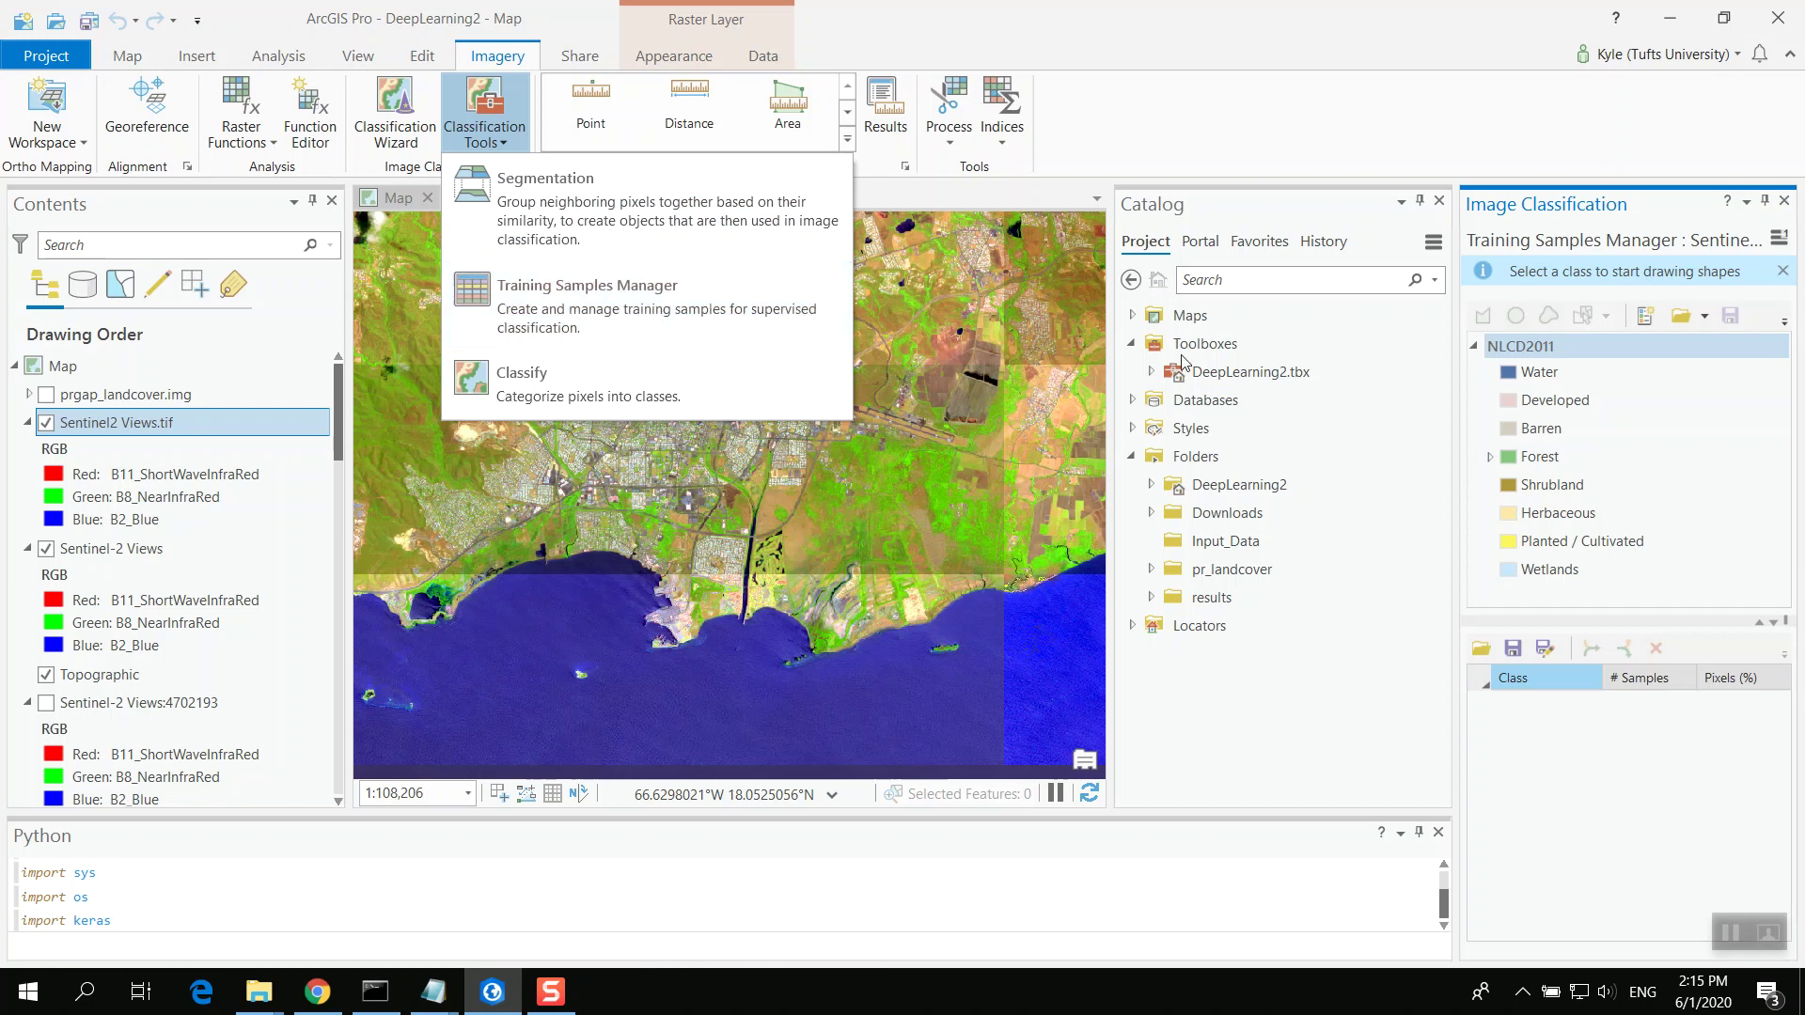
{"action": "left_click", "coordinate": [1656, 357]}
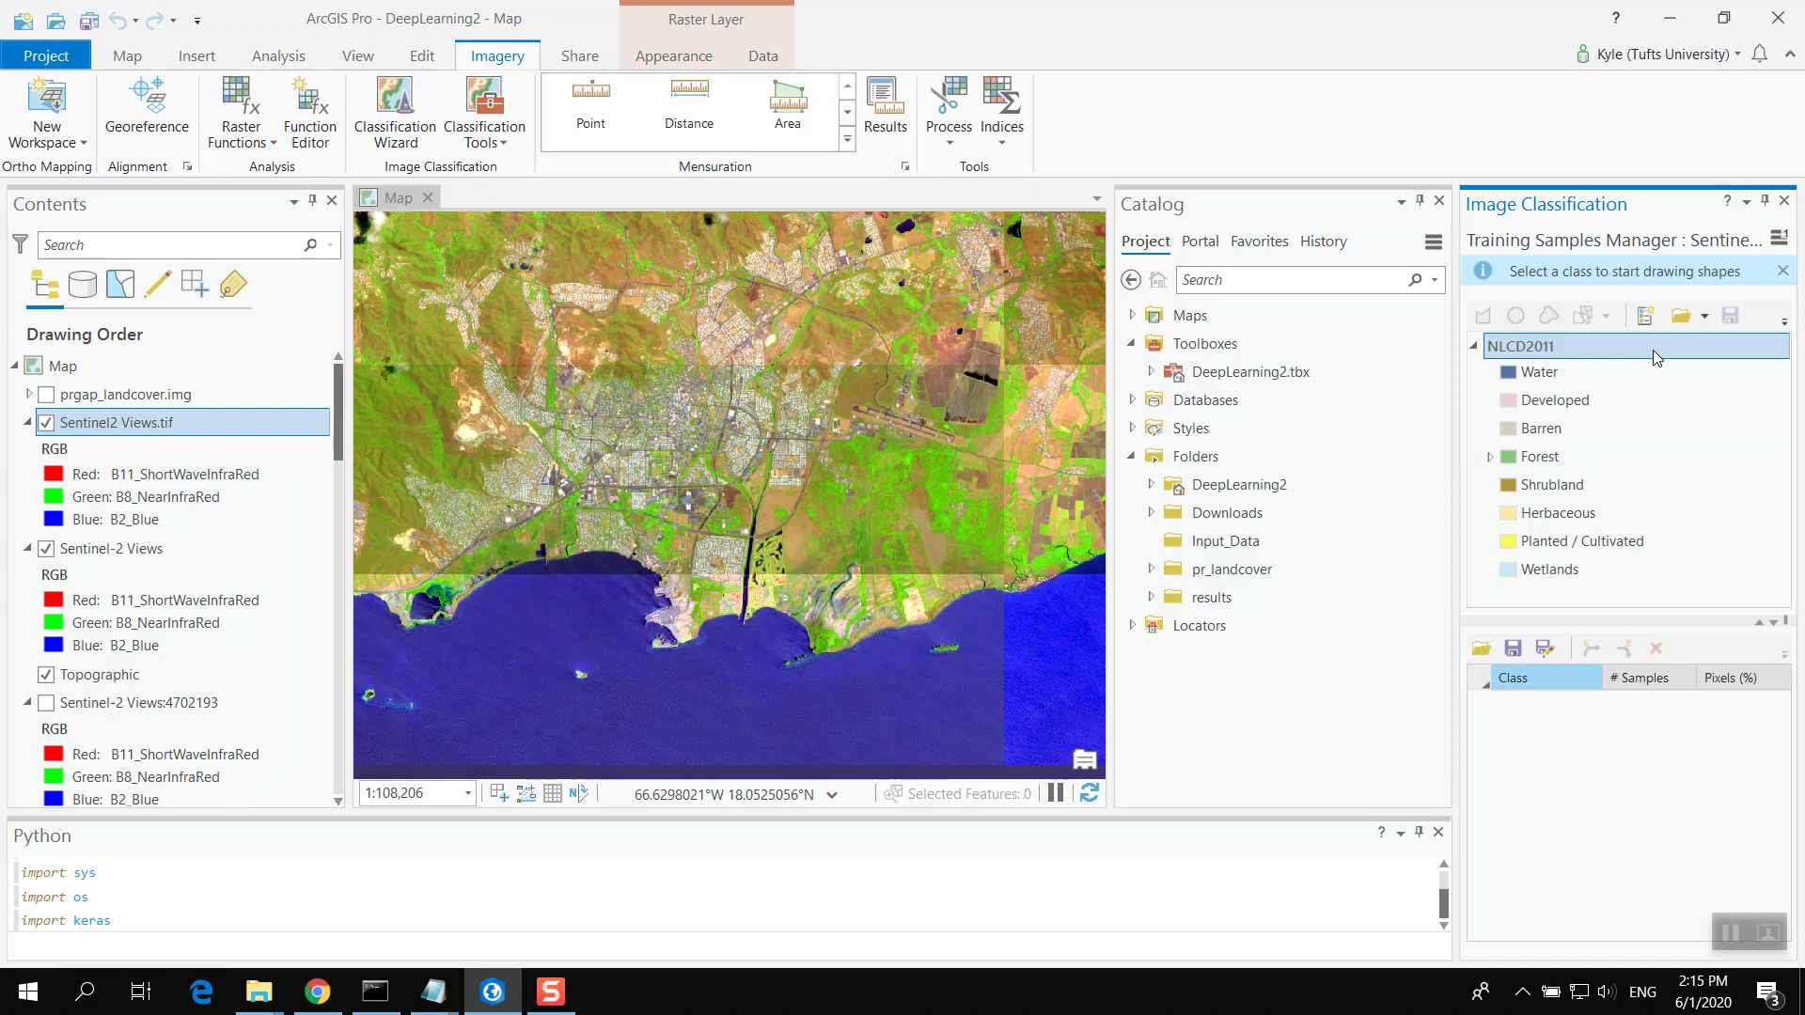
{"action": "right_click", "coordinate": [1653, 350]}
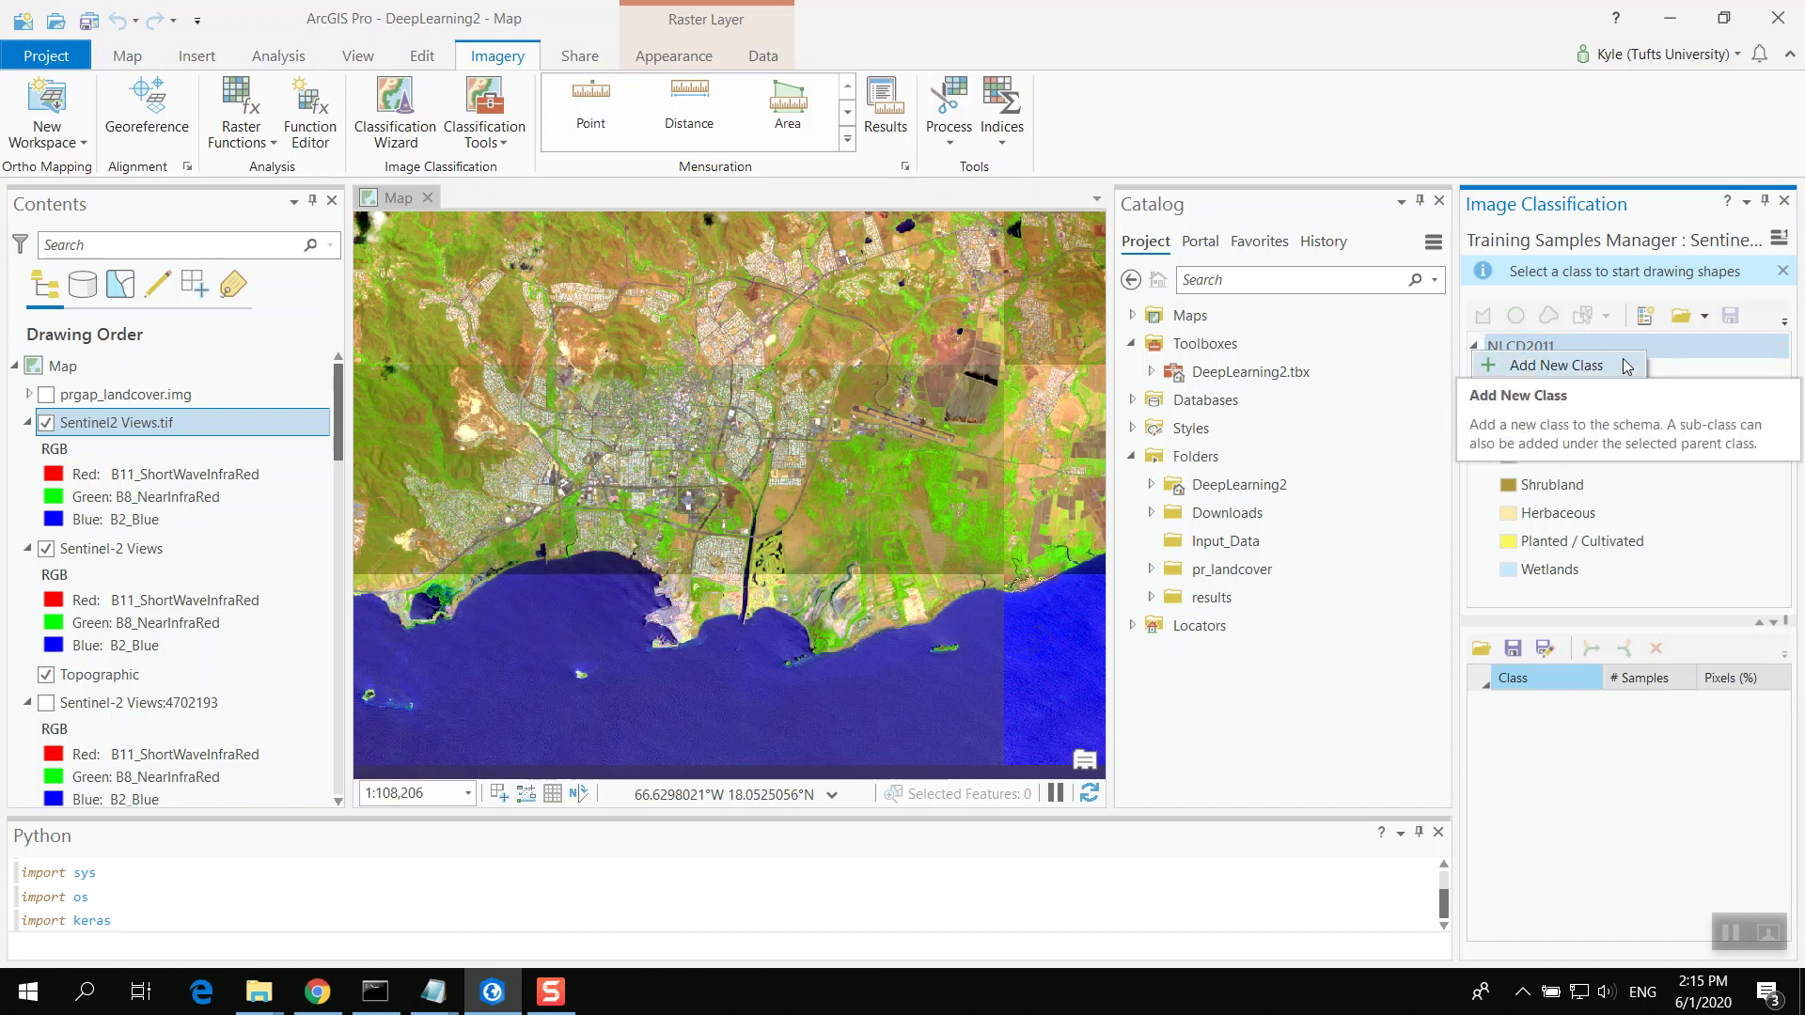
{"action": "left_click", "coordinate": [1626, 365]}
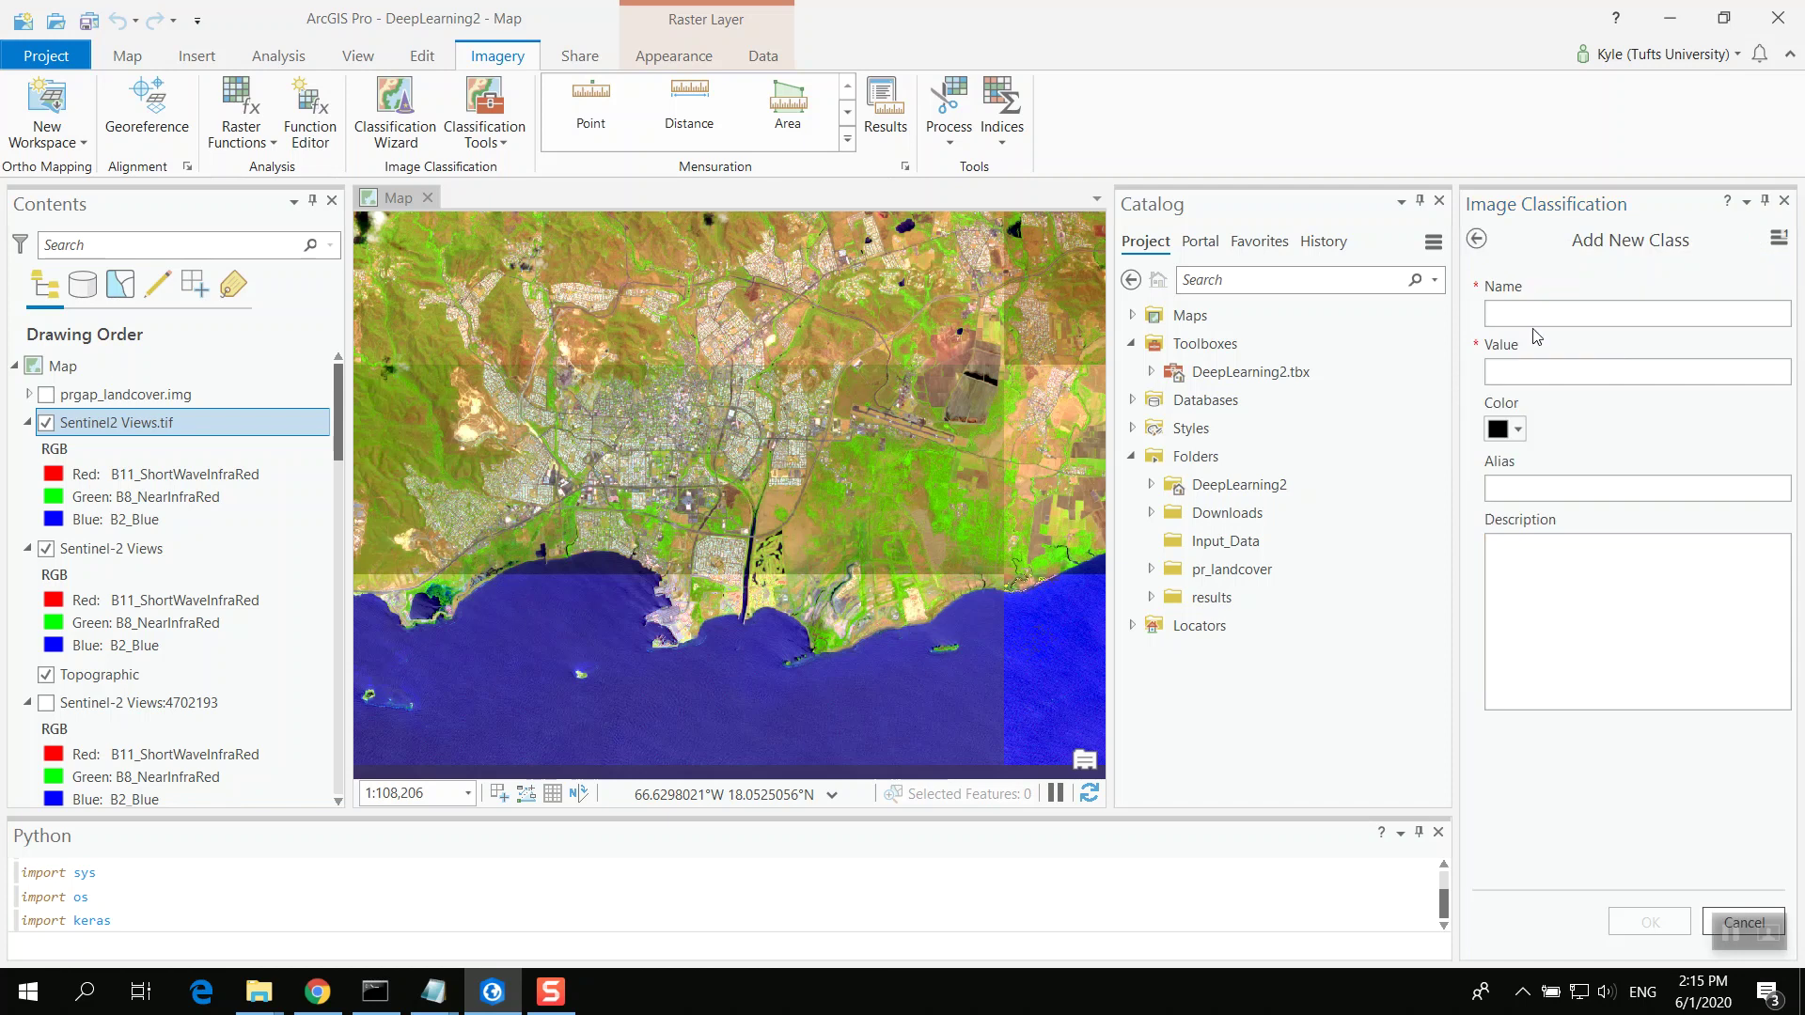
Step: Reopen Add New Class for NLCD2011 and enter name UrbanArea with value 1
{"action": "left_click", "coordinate": [1477, 238]}
{"action": "right_click", "coordinate": [1546, 344]}
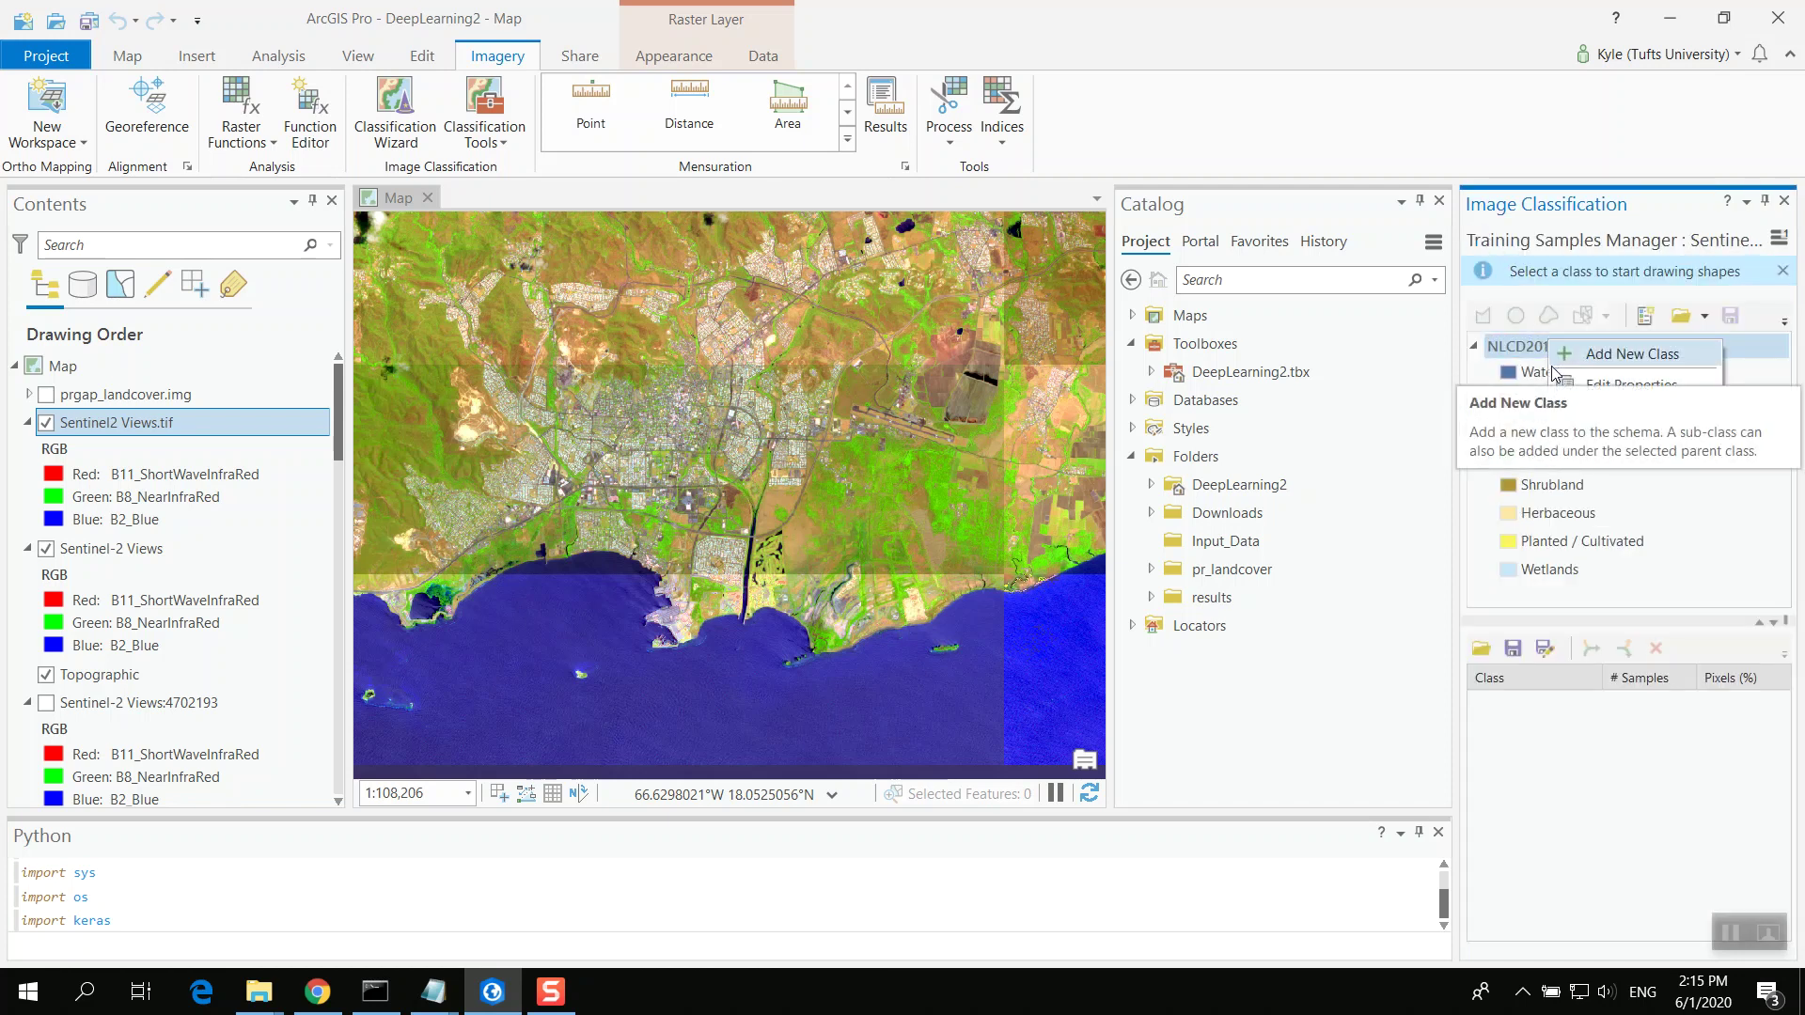
{"action": "left_click", "coordinate": [1557, 361]}
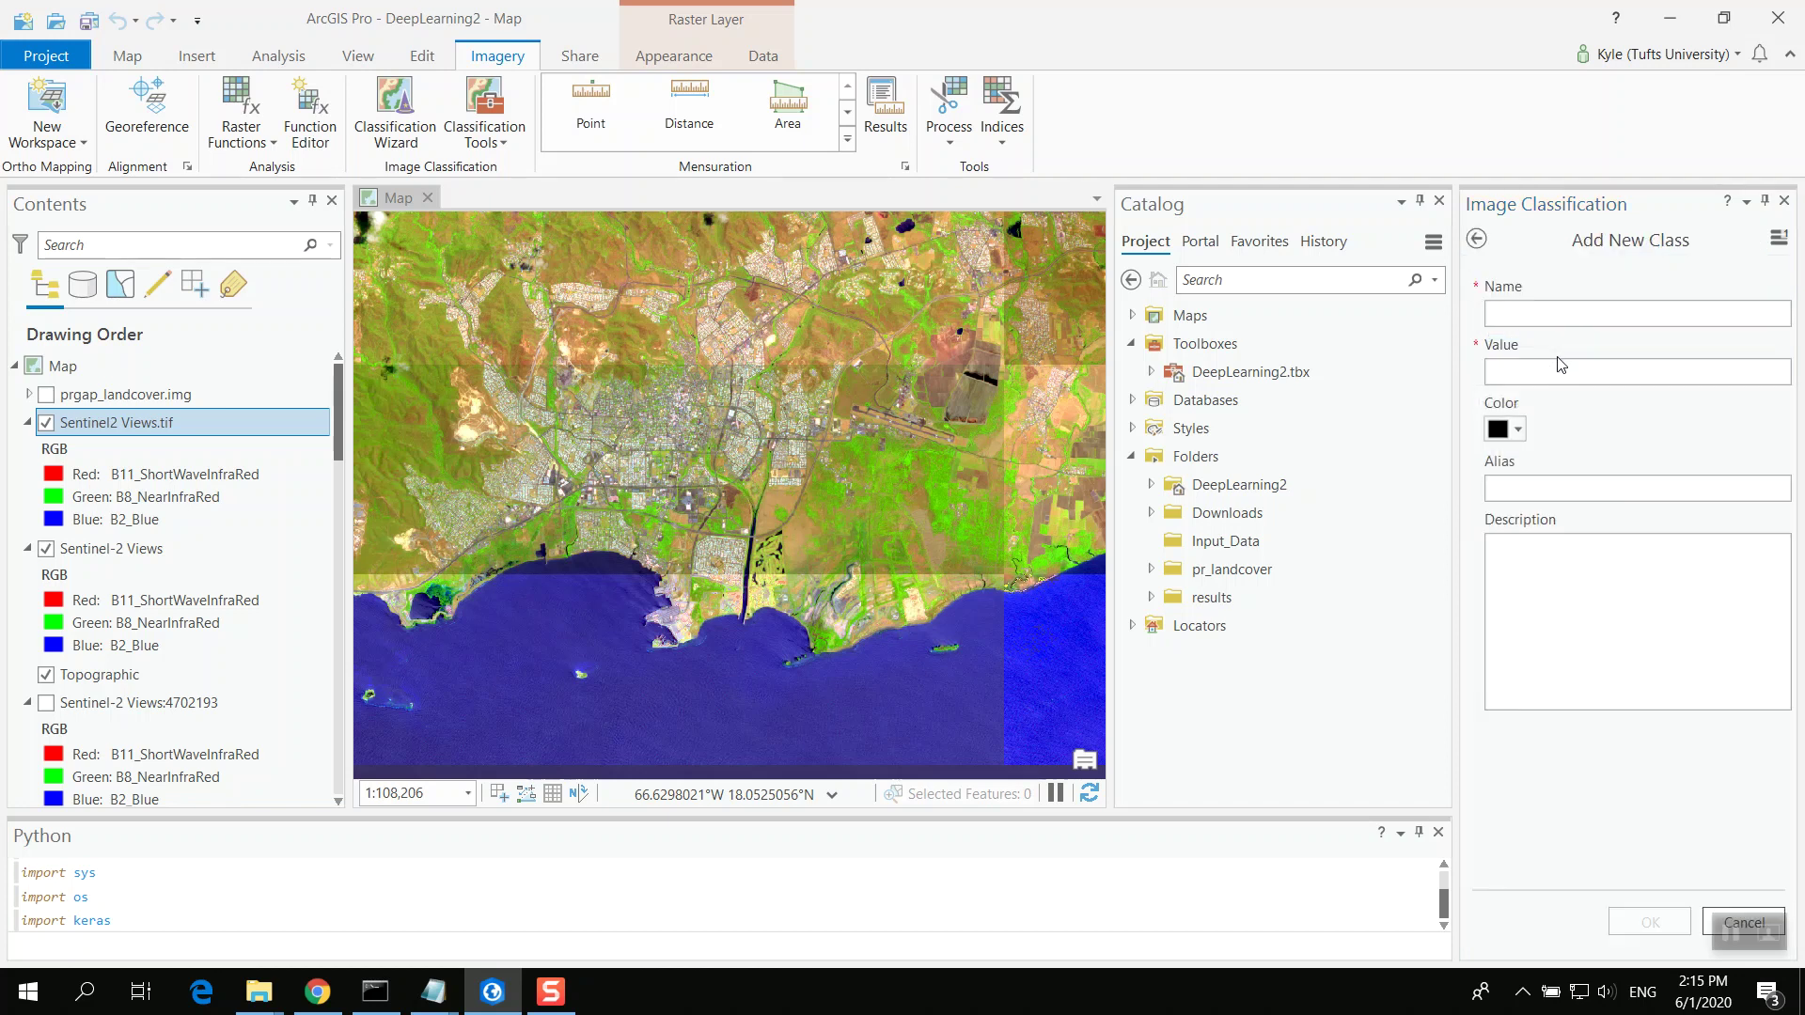
{"action": "left_click", "coordinate": [1558, 312]}
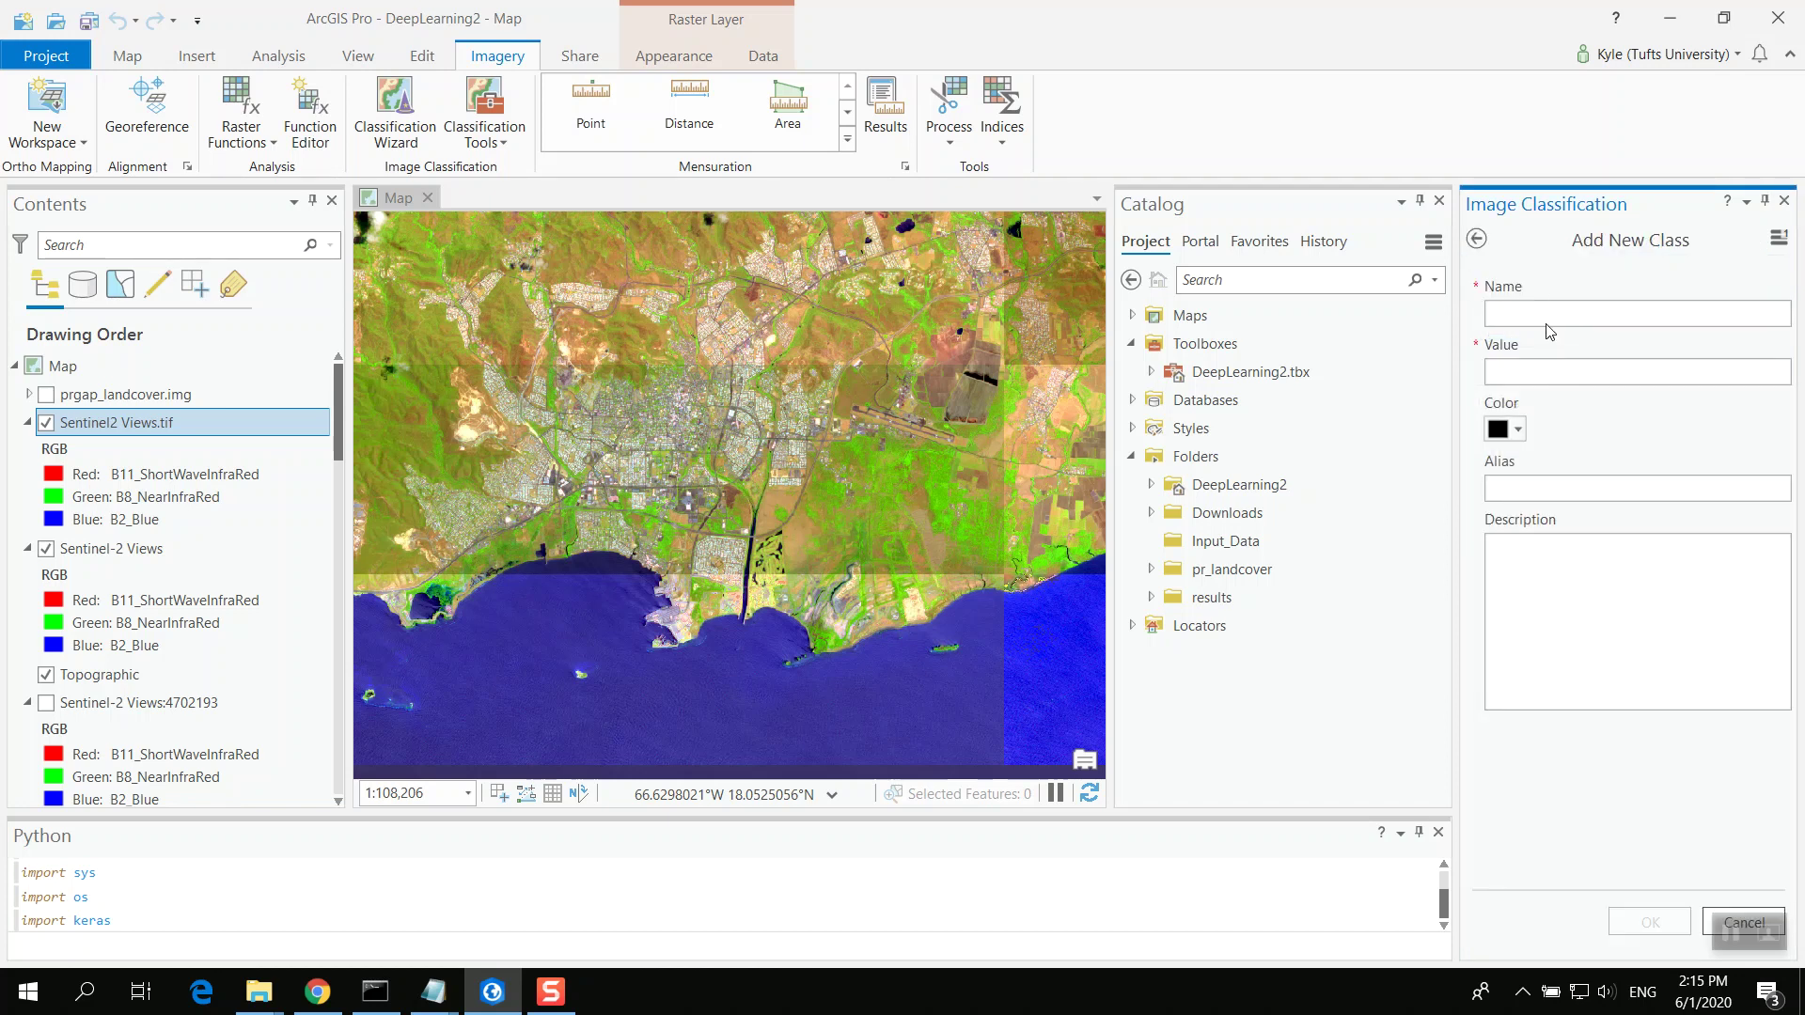
{"action": "type", "text": "Urba"}
{"action": "type", "text": "nArea"}
{"action": "type", "text": "0"}
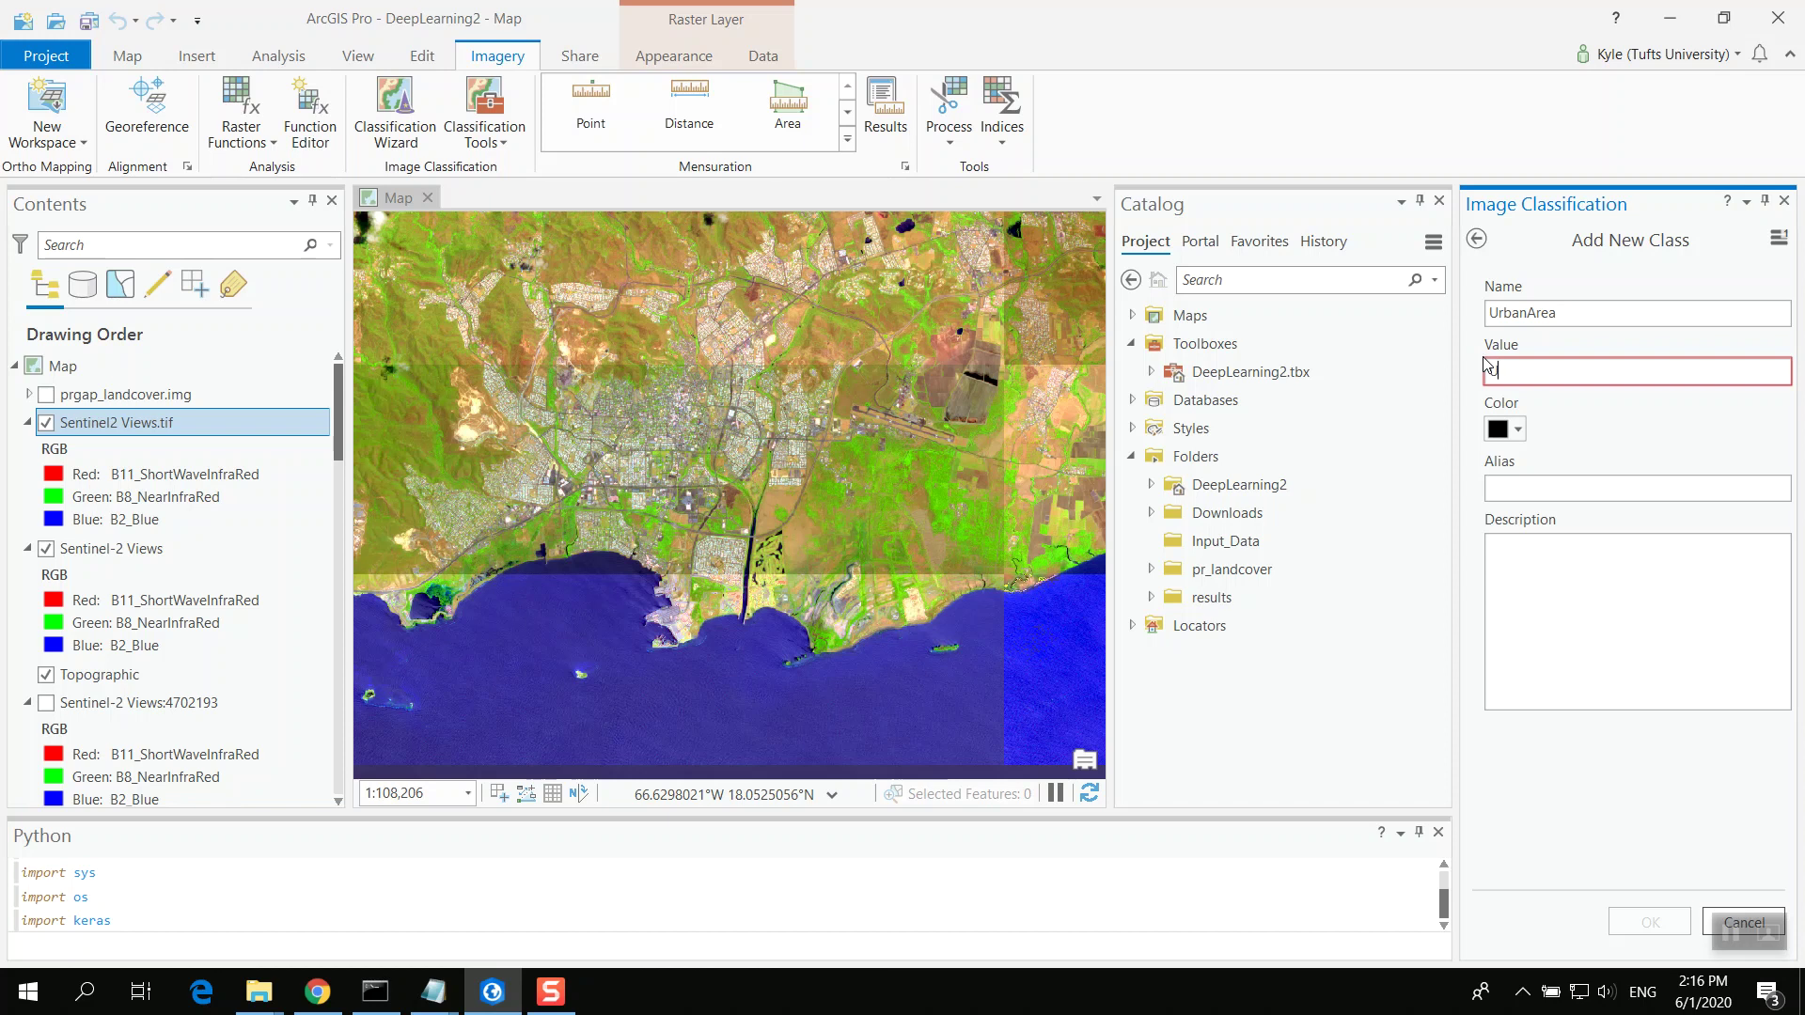
{"action": "type", "text": "rban"}
{"action": "left_click_drag", "start_coordinate": [1530, 374], "coordinate": [1485, 373]}
{"action": "key", "text": "BackSpace"}
{"action": "type", "text": "1"}
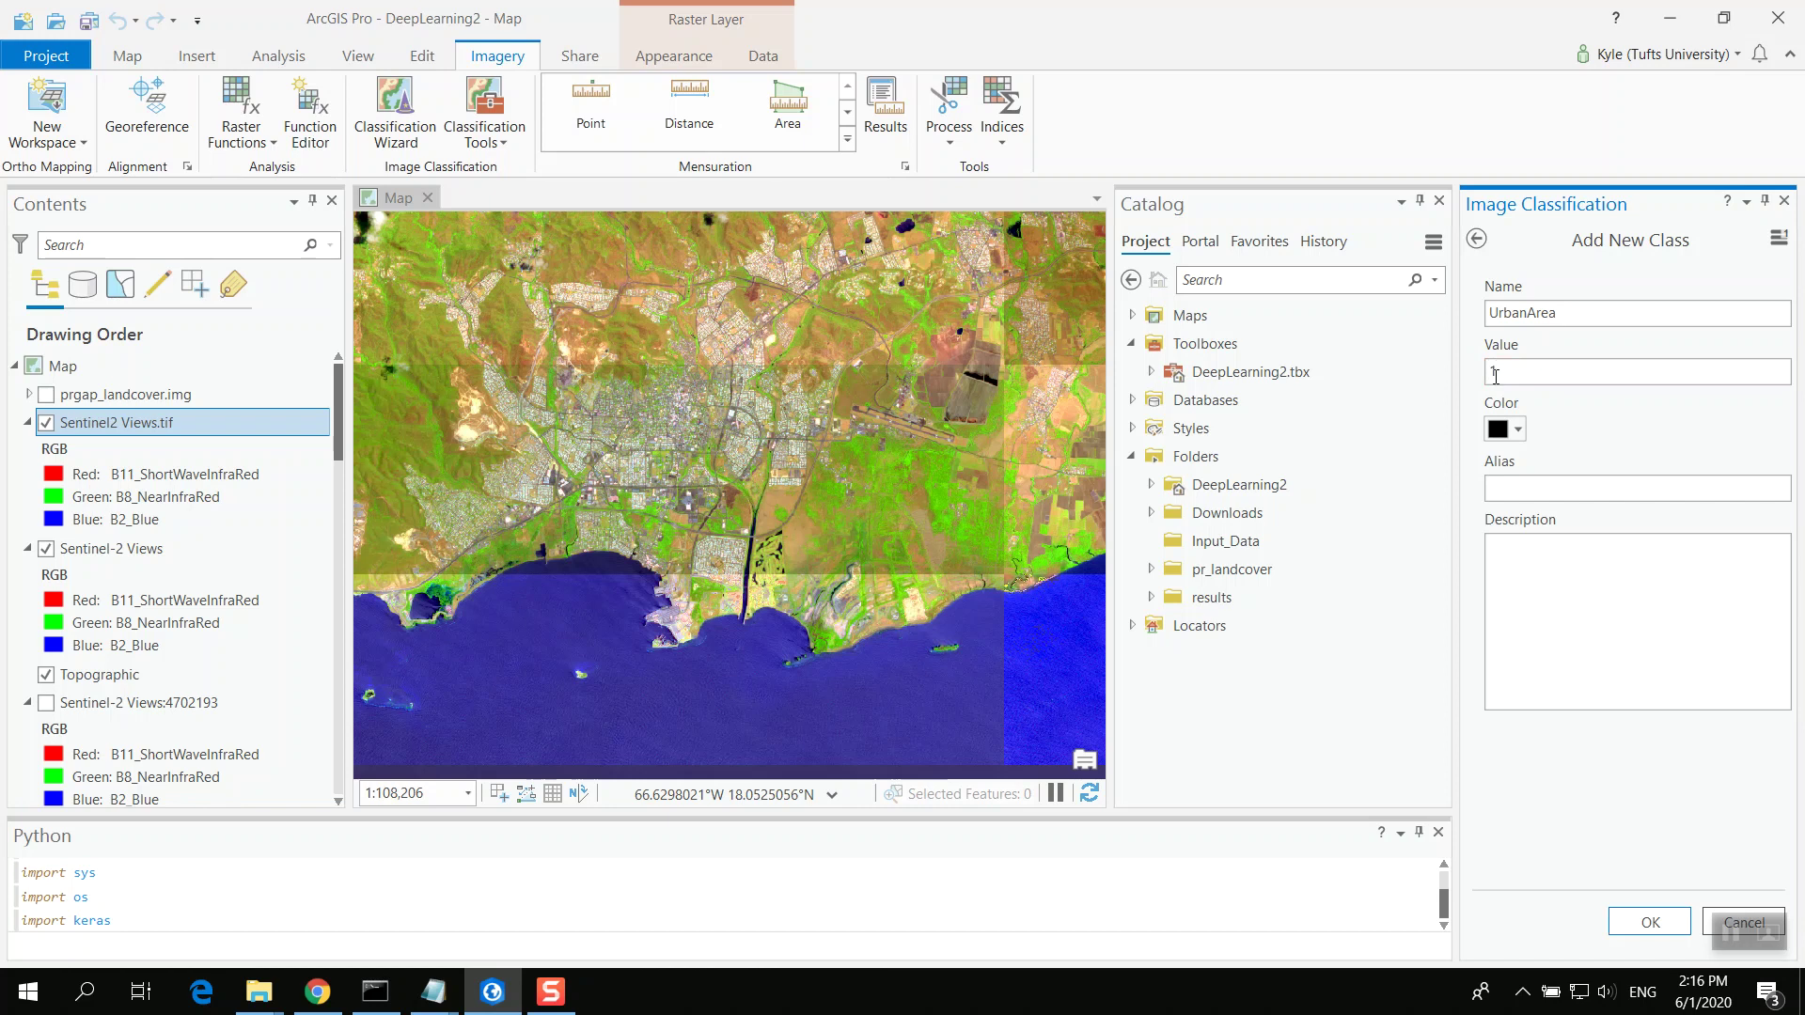
Step: Give UrbanArea a red colour, alias UrbanDevelopedArea and an urban-development description, and confirm
{"action": "left_click", "coordinate": [1517, 430]}
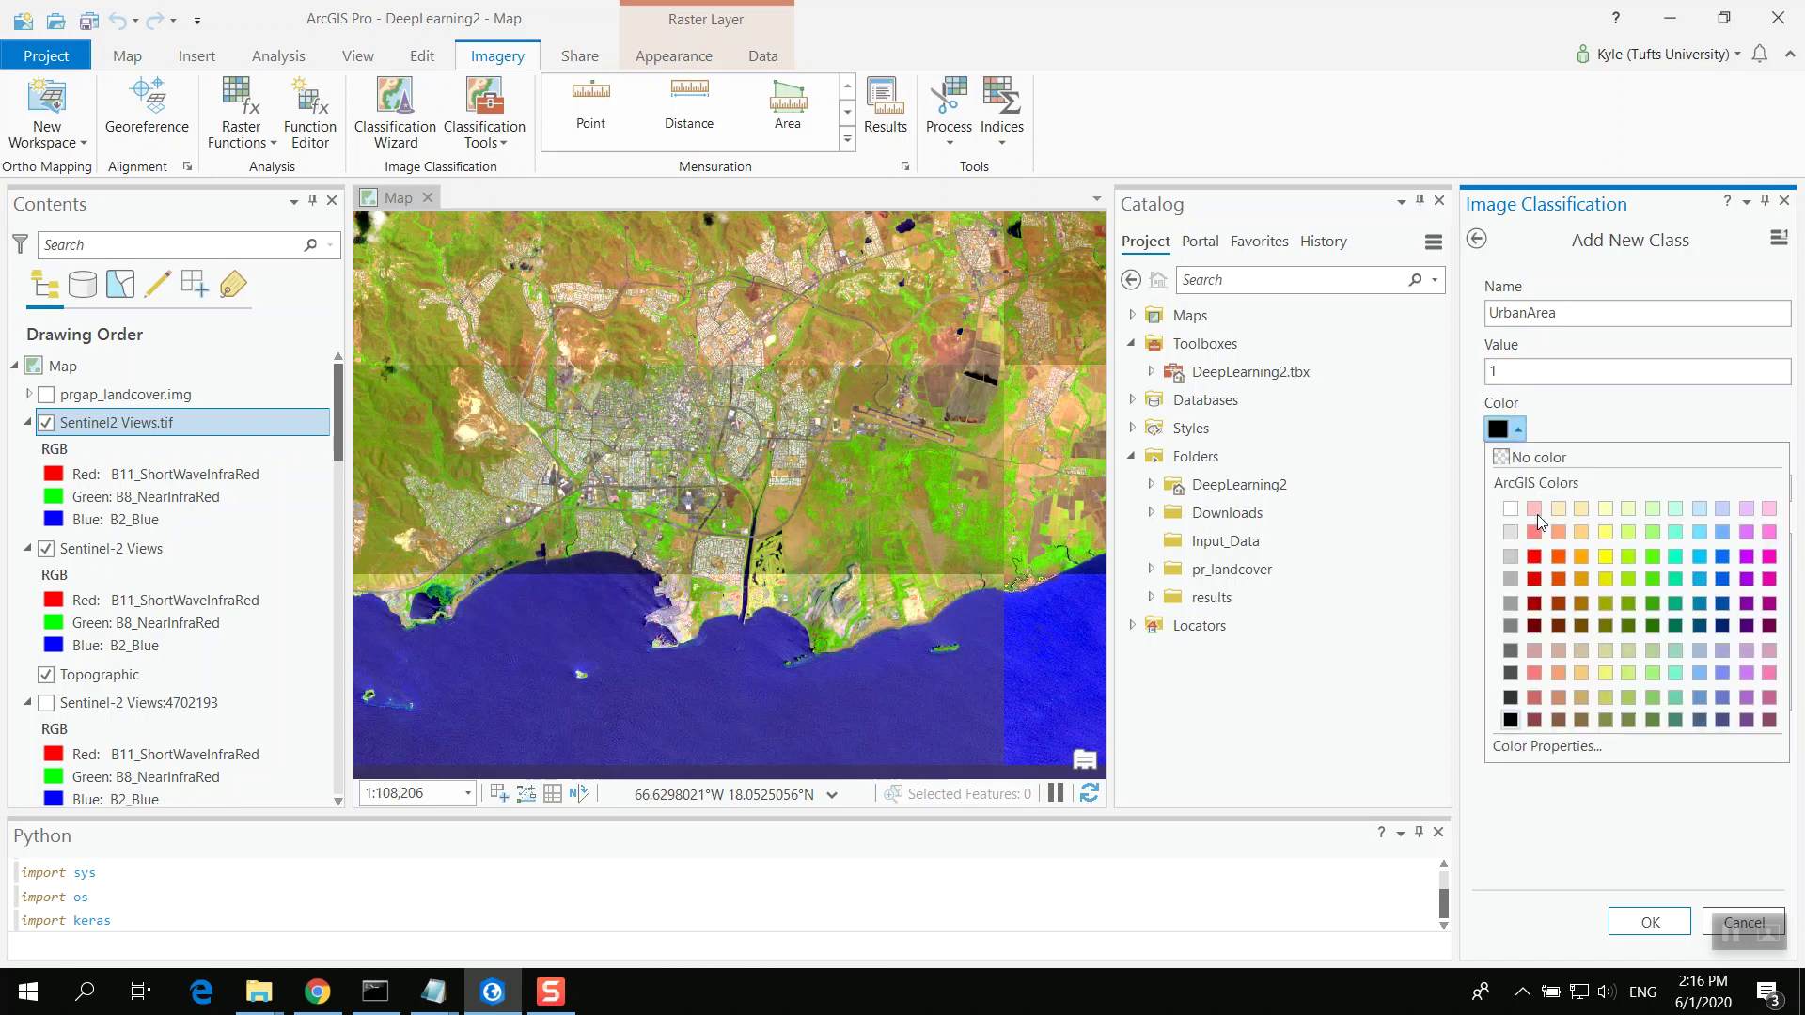
{"action": "left_click", "coordinate": [1535, 557]}
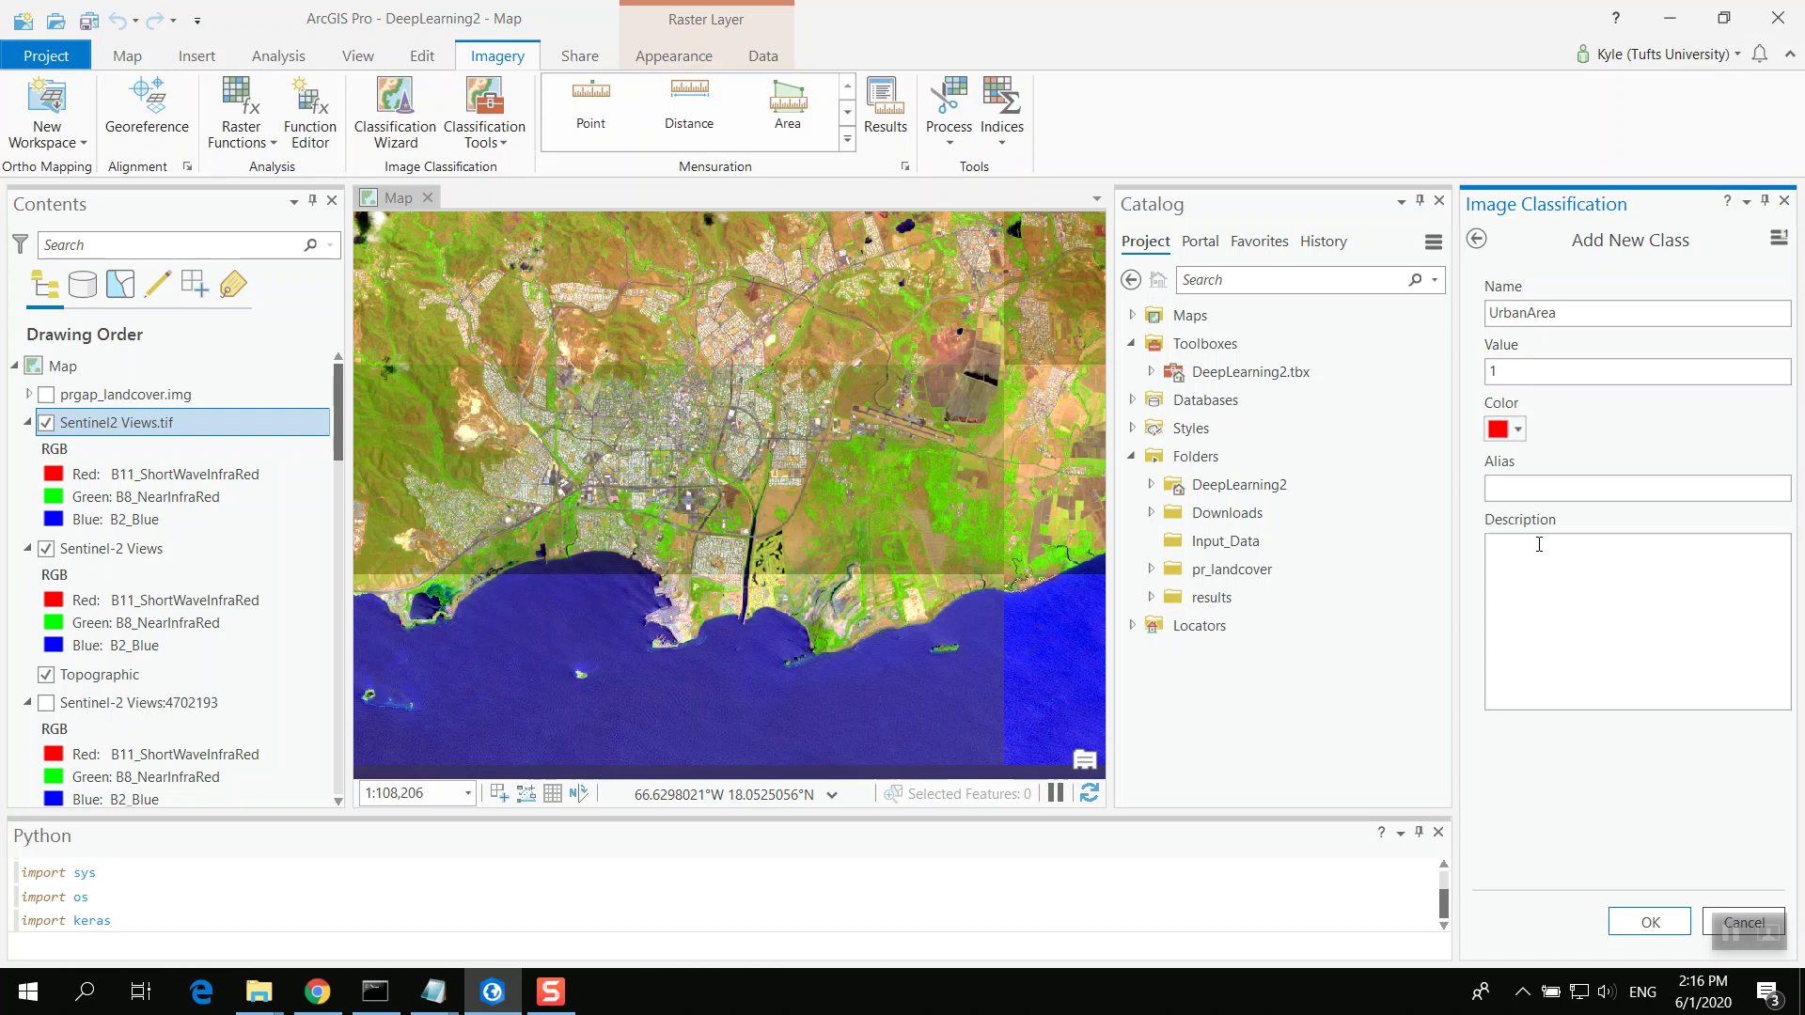
{"action": "left_click", "coordinate": [1540, 485]}
{"action": "type", "text": "UrbanDevelopedAre"}
{"action": "type", "text": "Th"}
{"action": "type", "text": "is is a genea"}
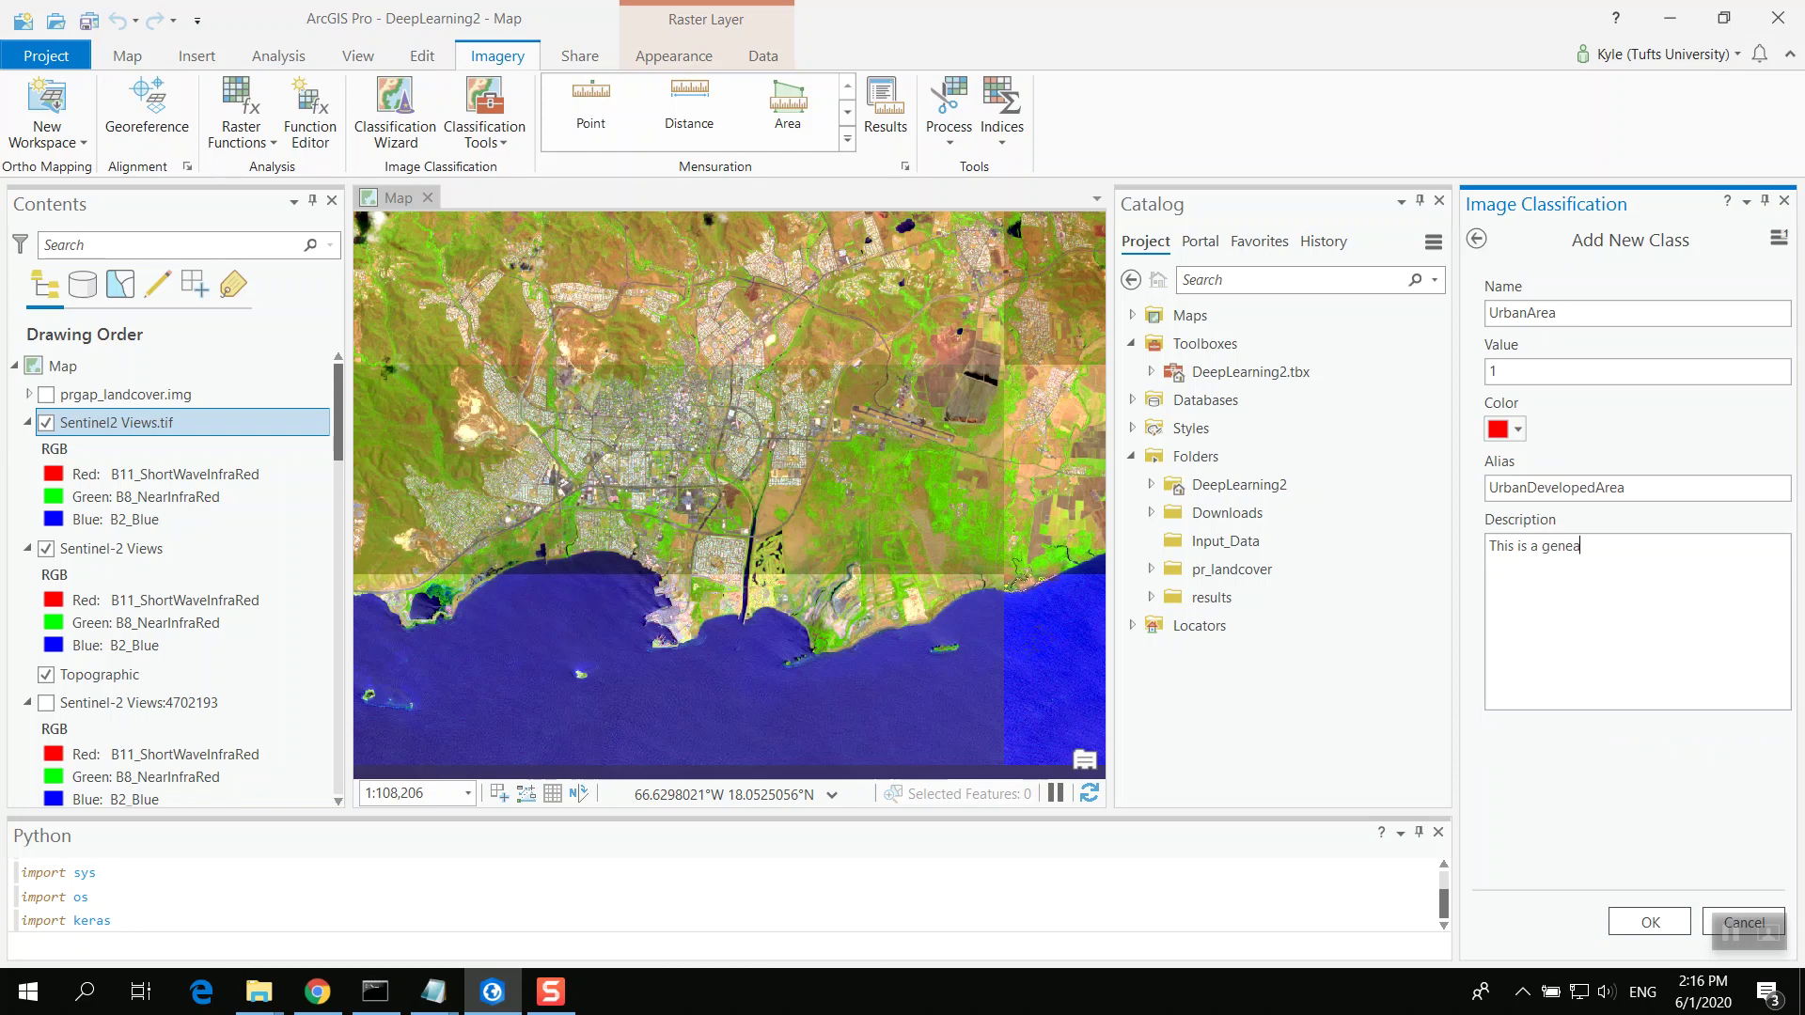
{"action": "type", "text": "ral class to capure urban development."}
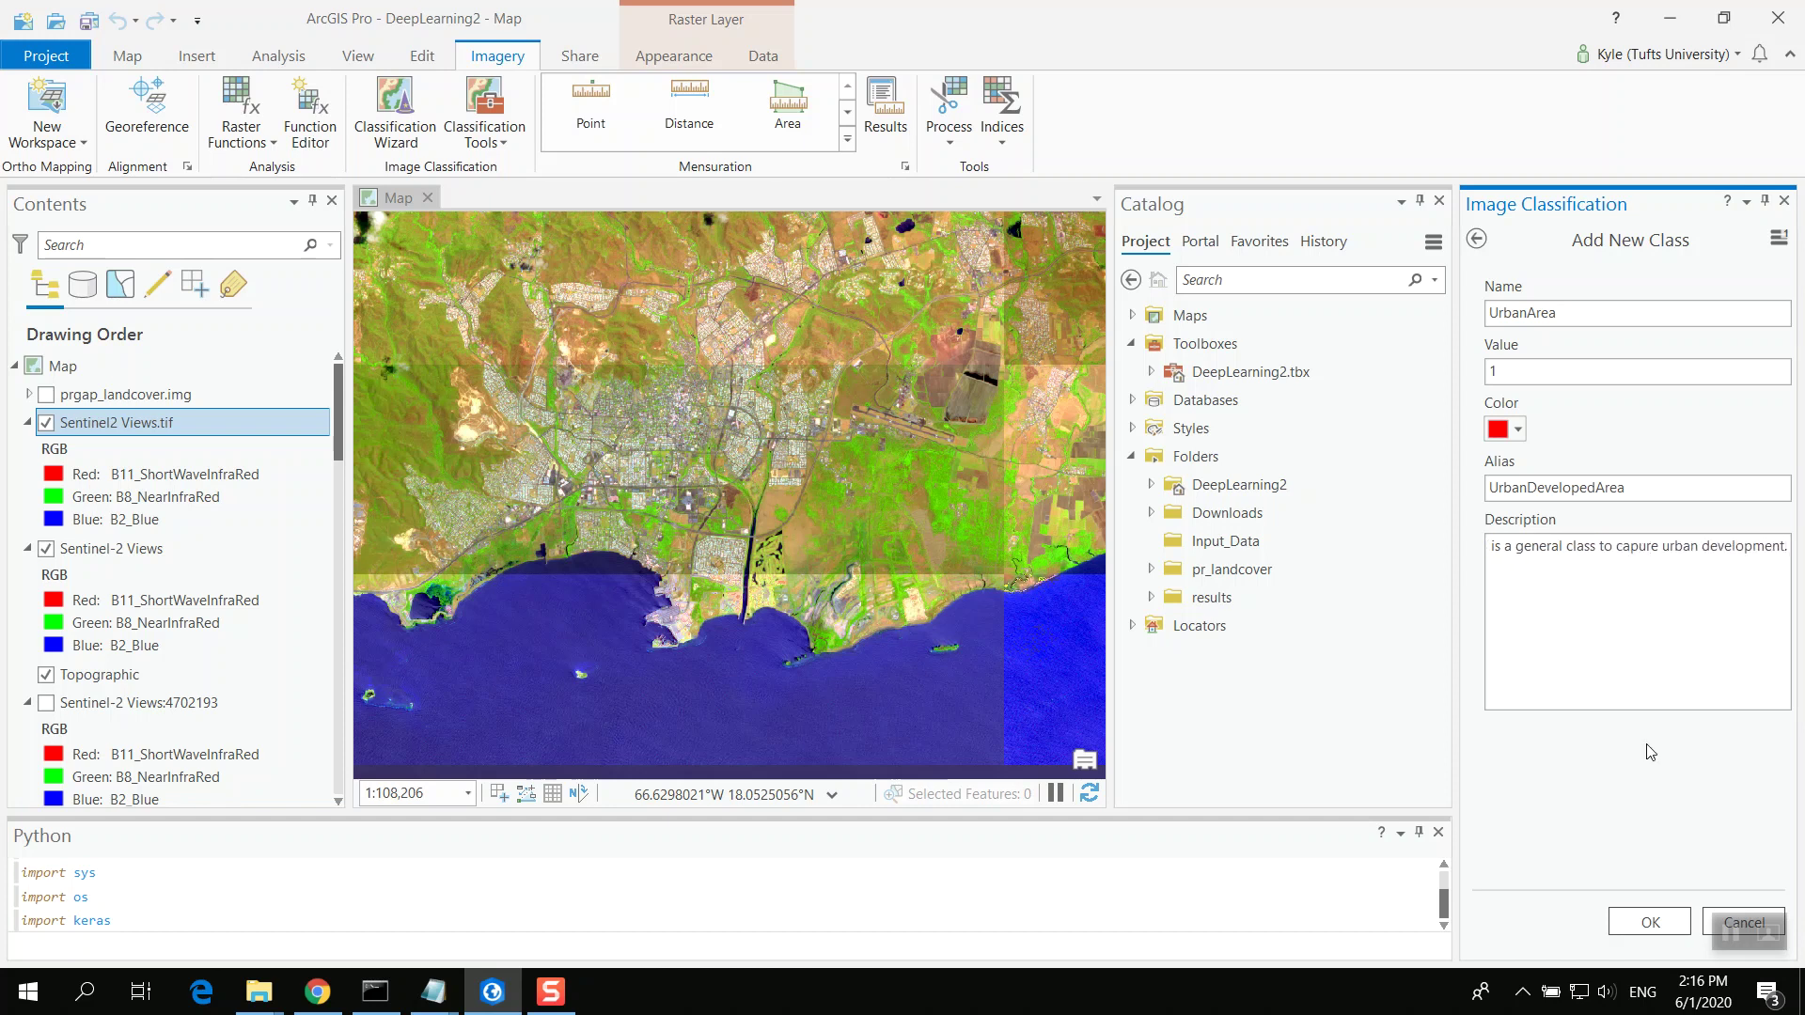
{"action": "left_click", "coordinate": [1651, 922]}
{"action": "left_click", "coordinate": [1649, 542]}
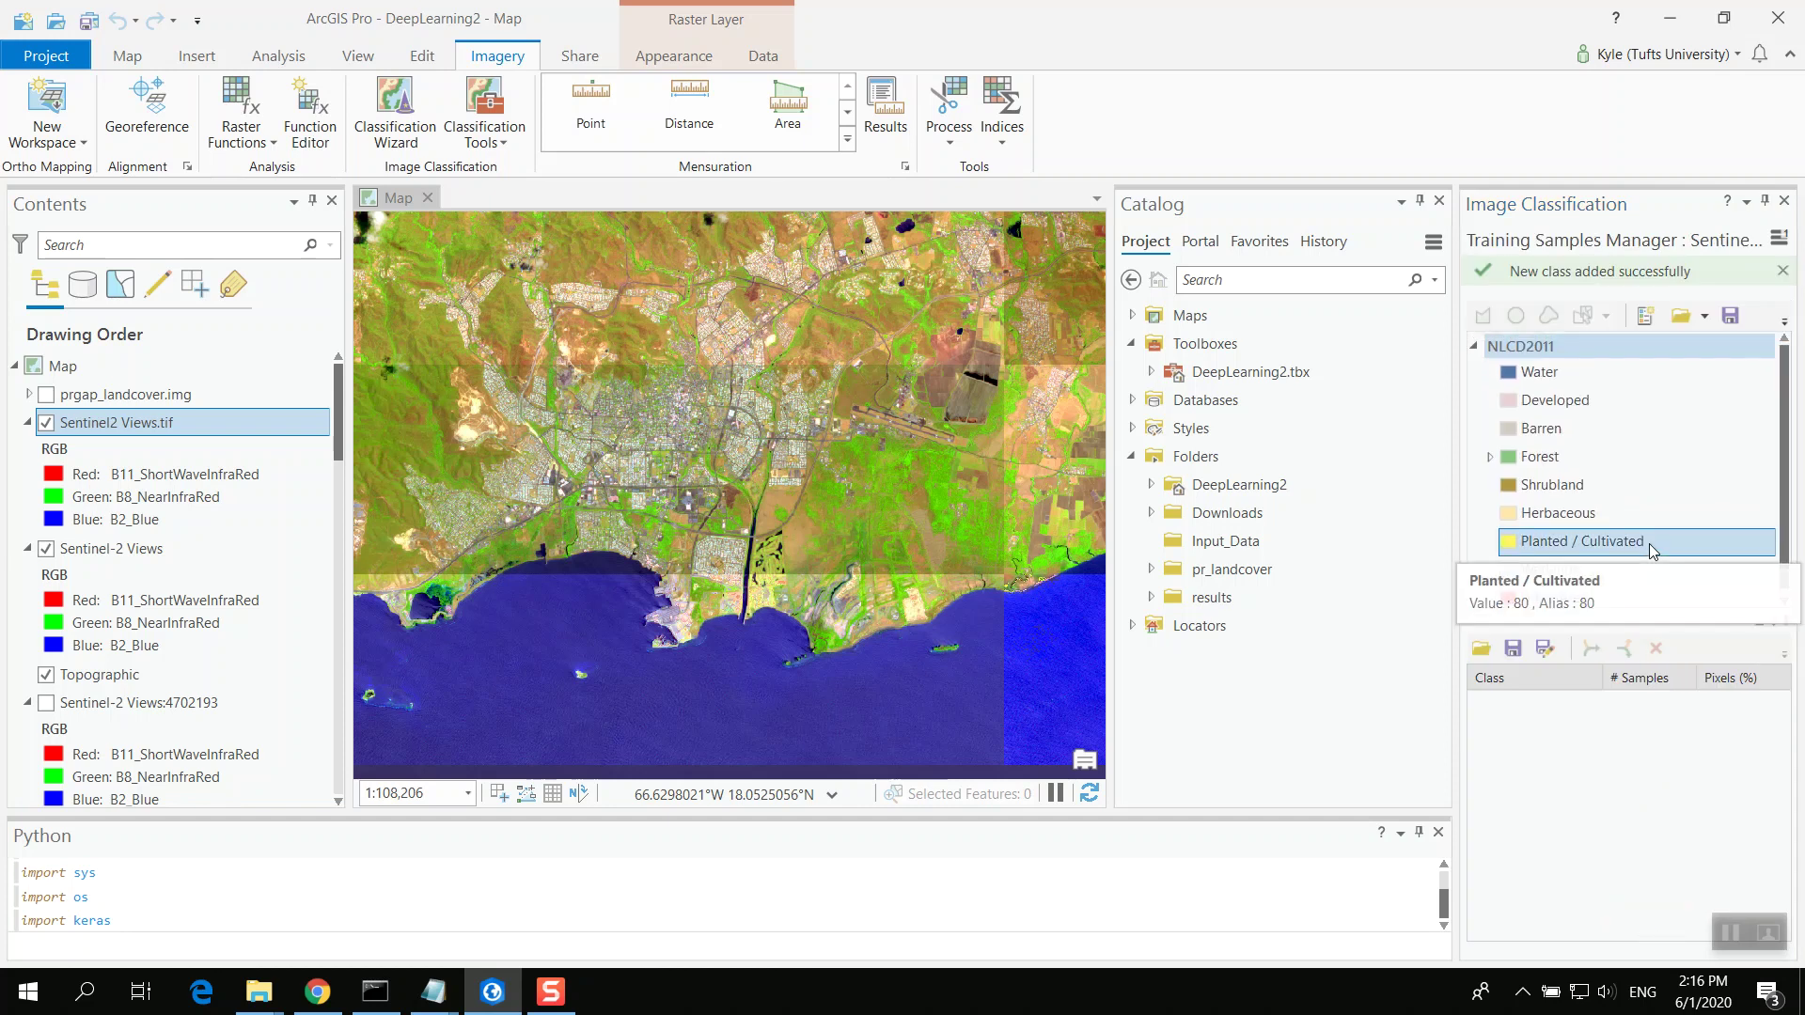
{"action": "left_click", "coordinate": [1616, 402]}
Step: Choose Water as the sample class and switch to the polygon drawing tool
{"action": "left_click", "coordinate": [1605, 344], "text": "ctrl"}
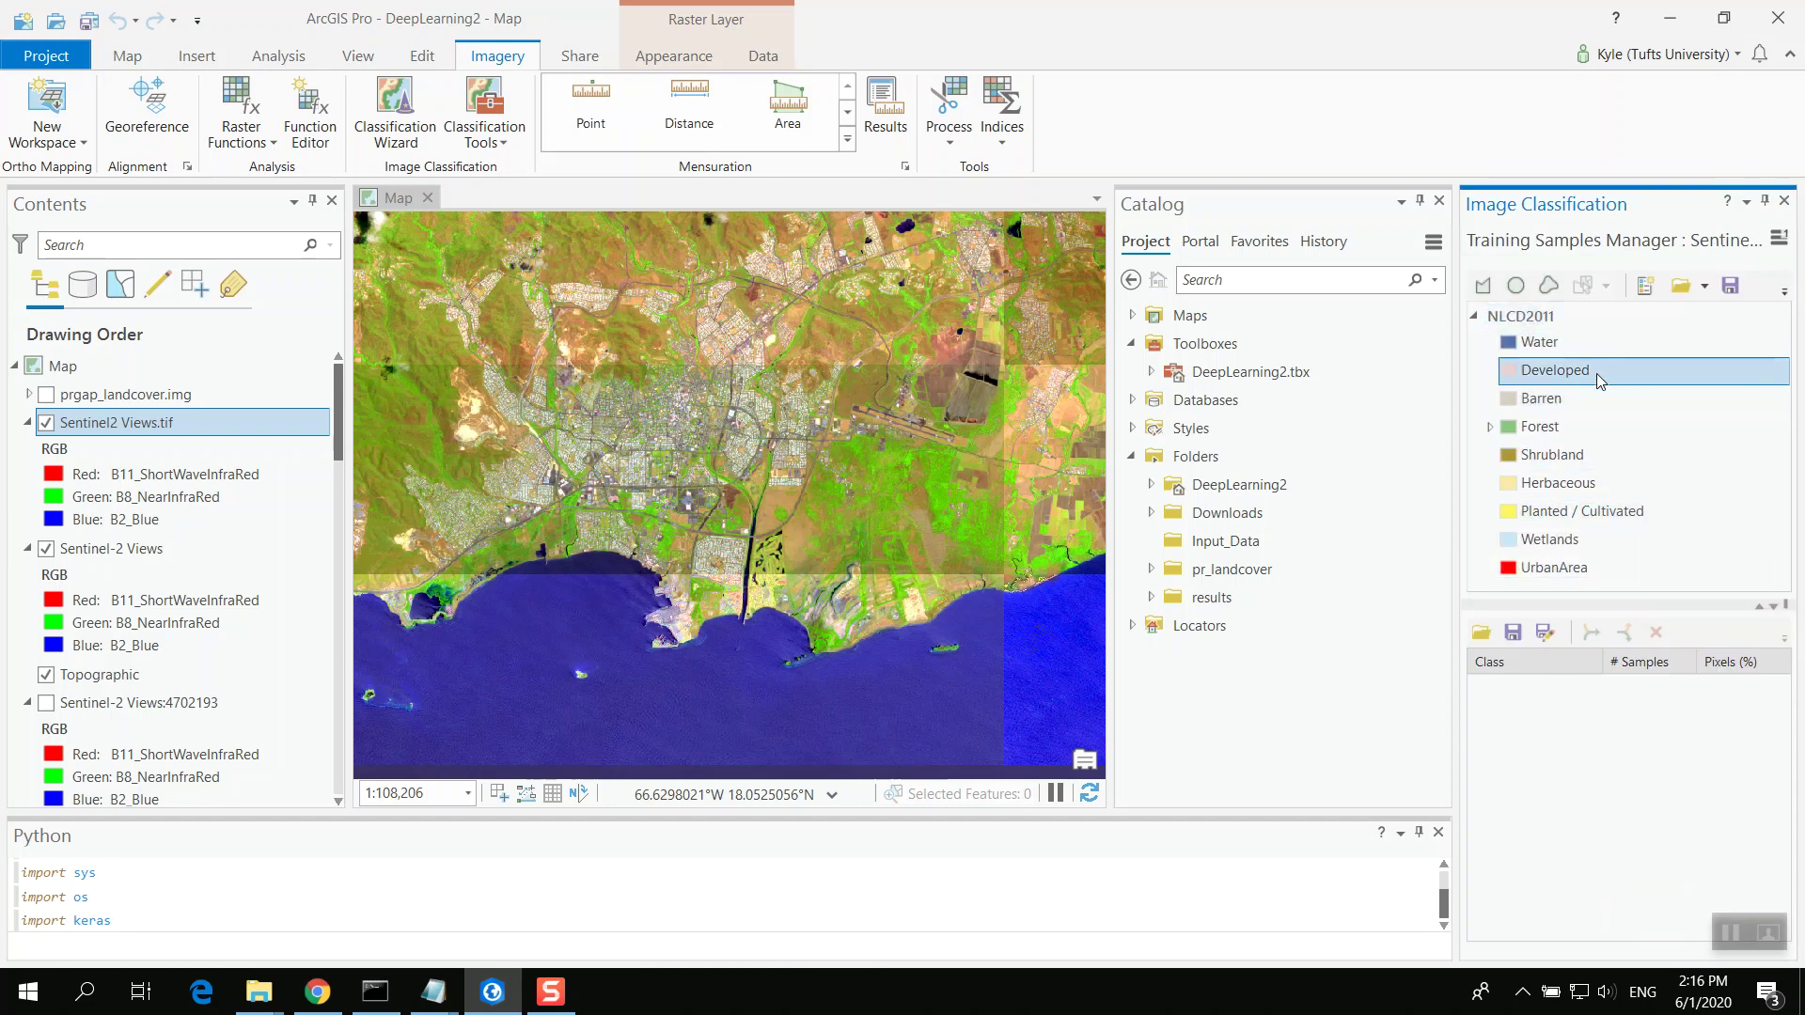
{"action": "left_click", "coordinate": [1577, 567]}
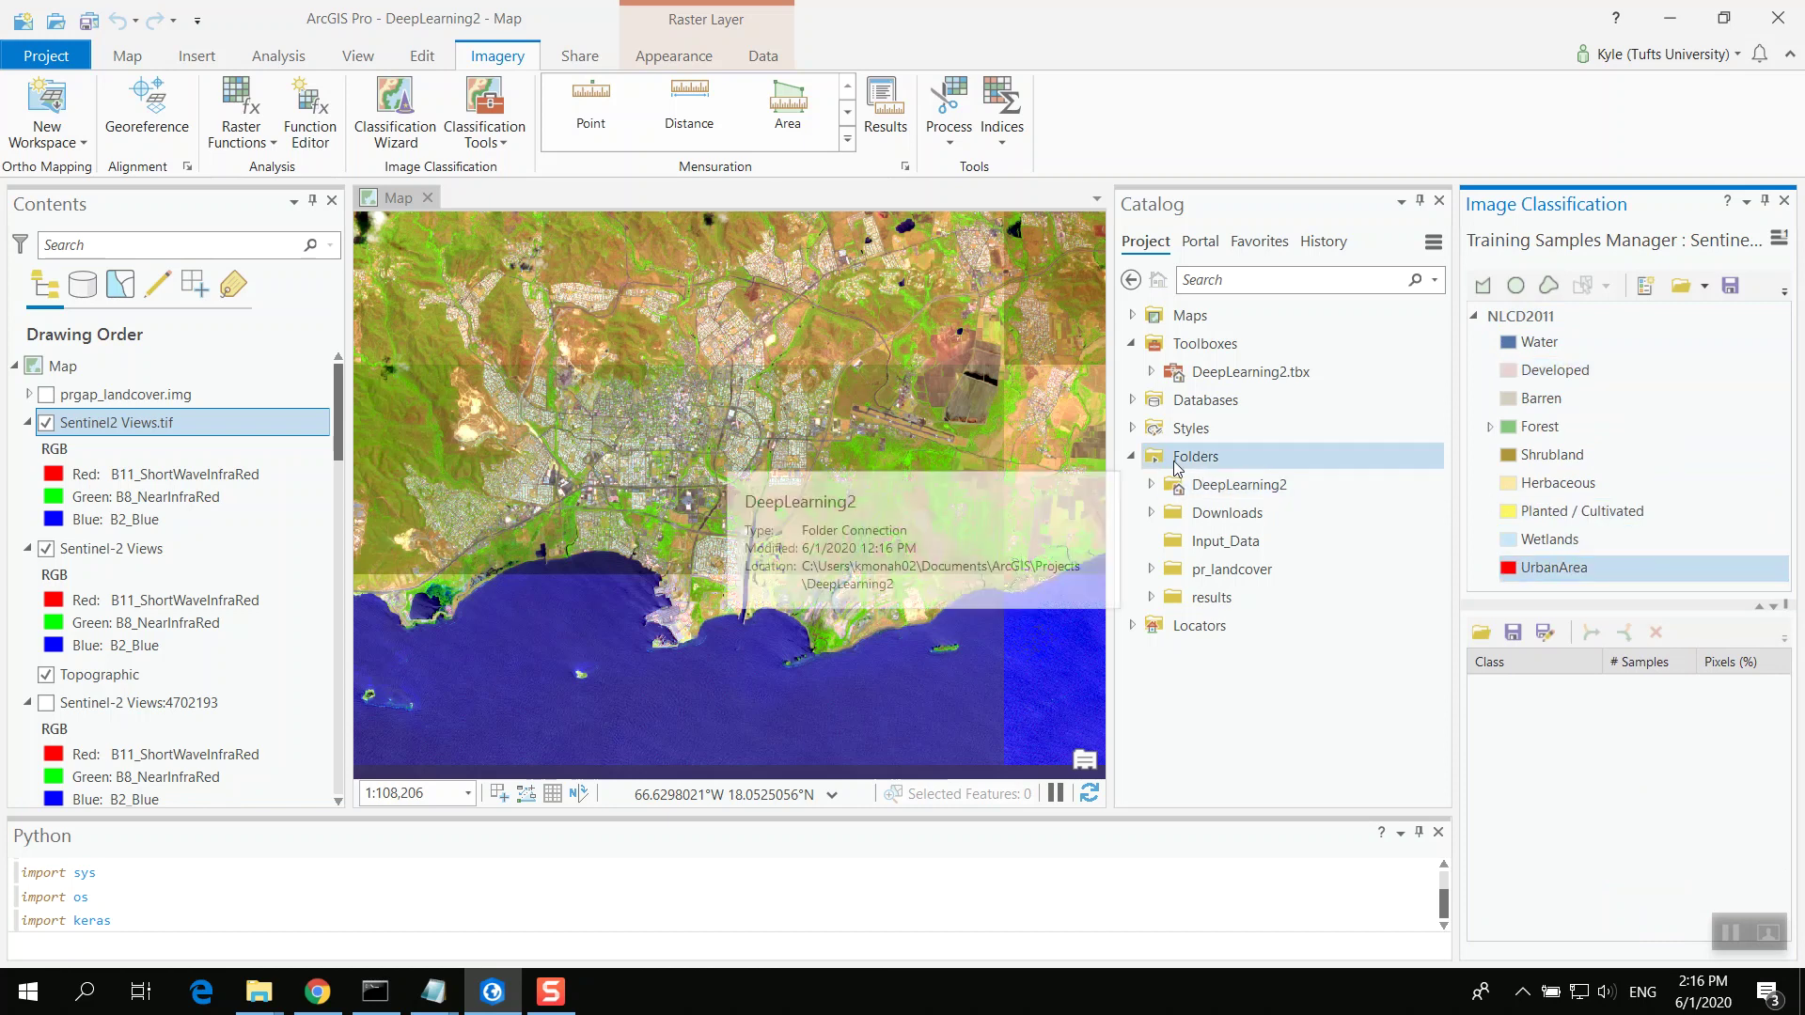
{"action": "left_click", "coordinate": [1638, 458], "text": "ctrl"}
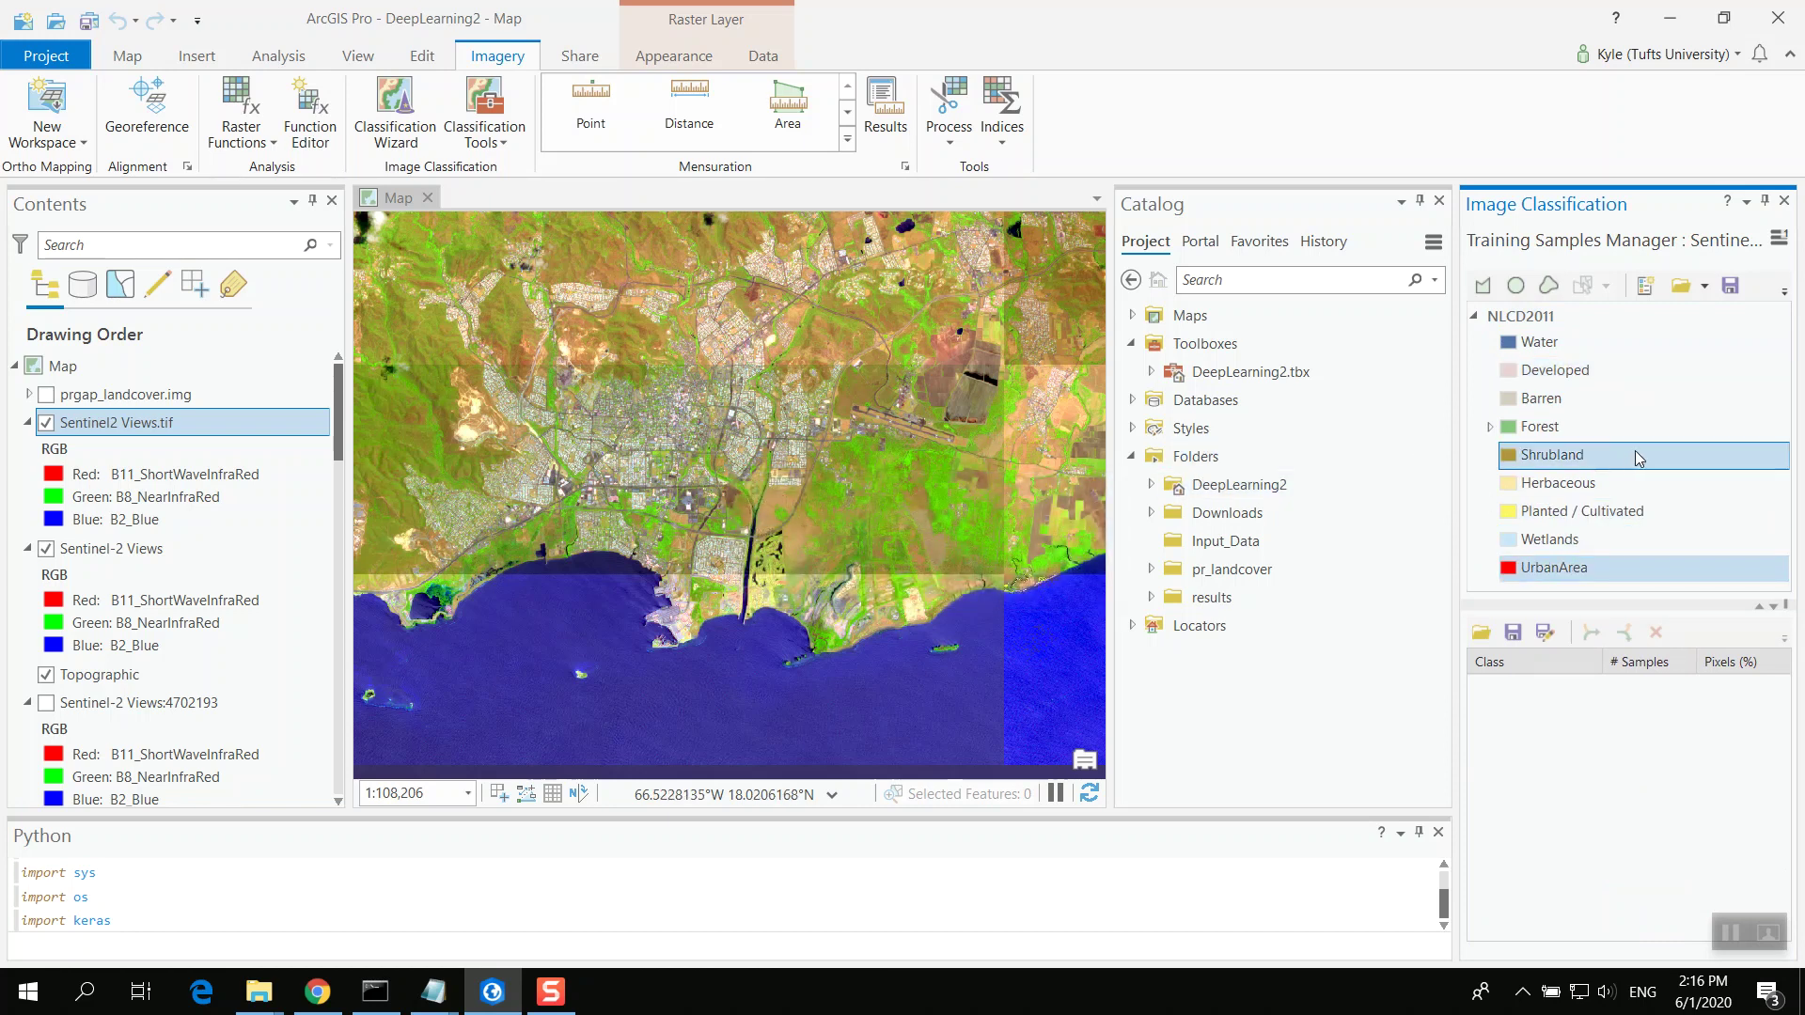
{"action": "left_click", "coordinate": [1622, 342]}
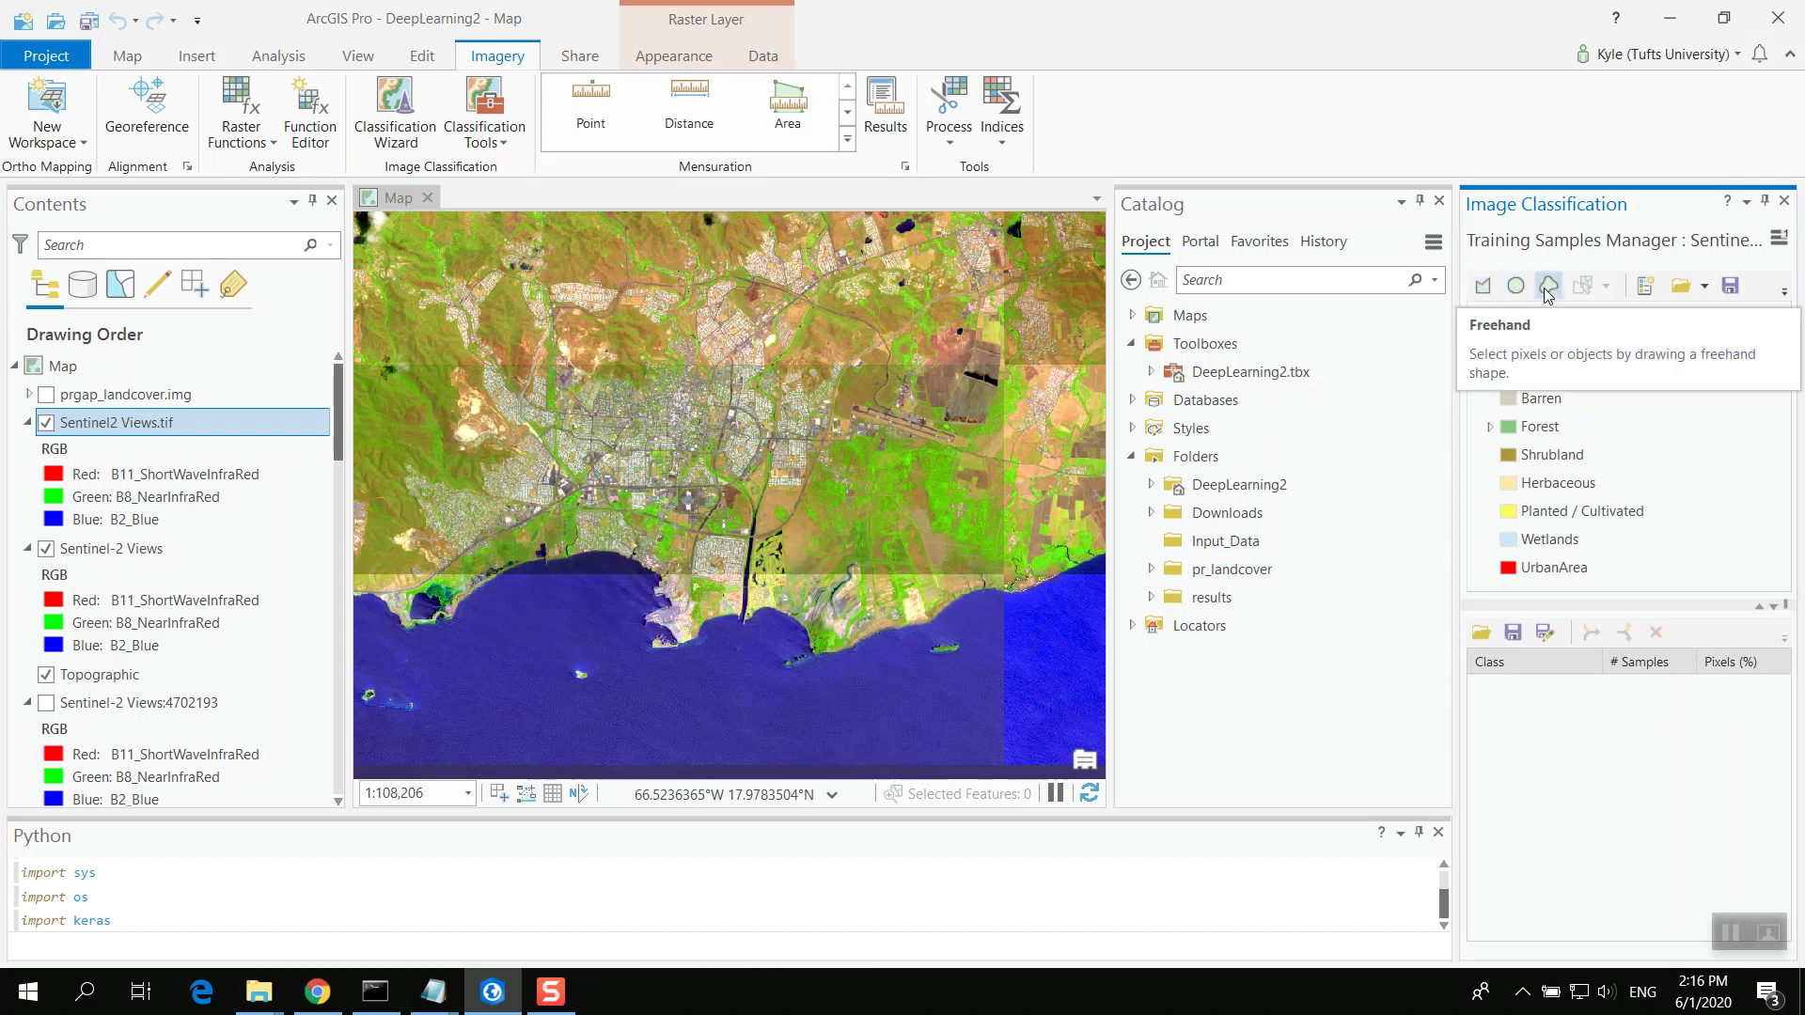
{"action": "left_click", "coordinate": [1483, 284]}
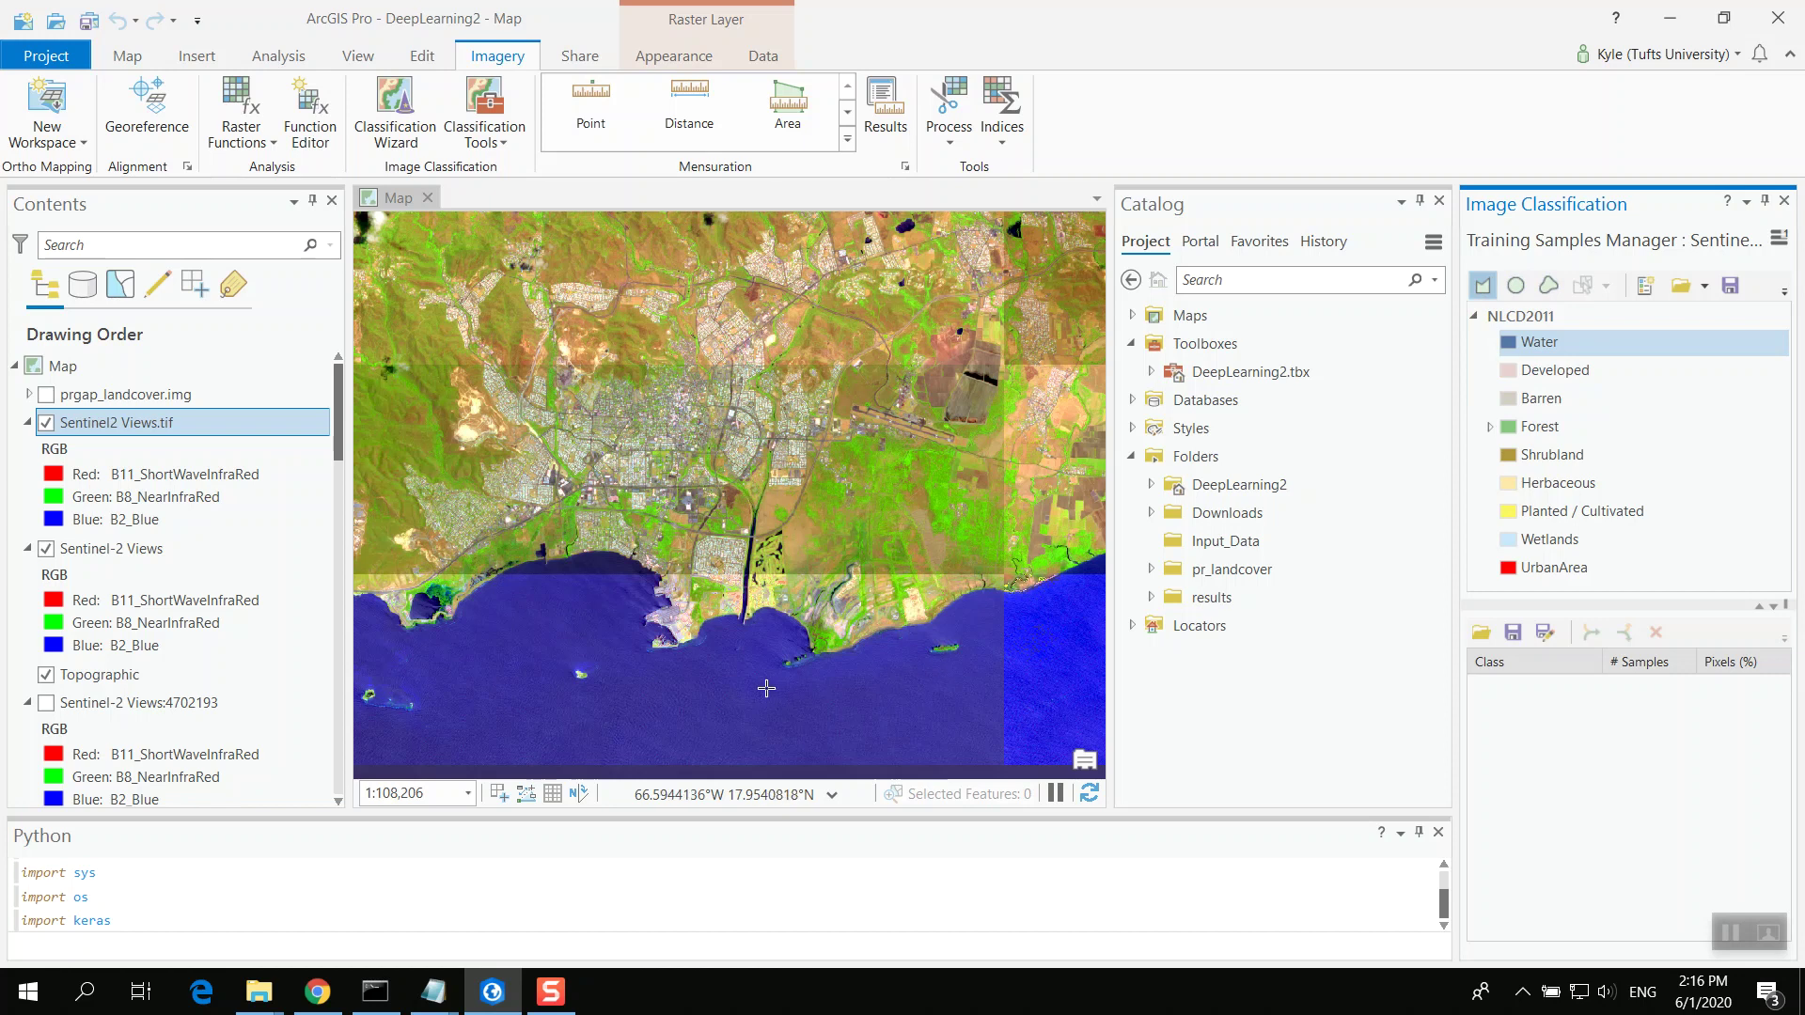
Step: Begin a Water polygon along the western coastline, tracing east to the harbour
{"action": "left_click", "coordinate": [431, 637]}
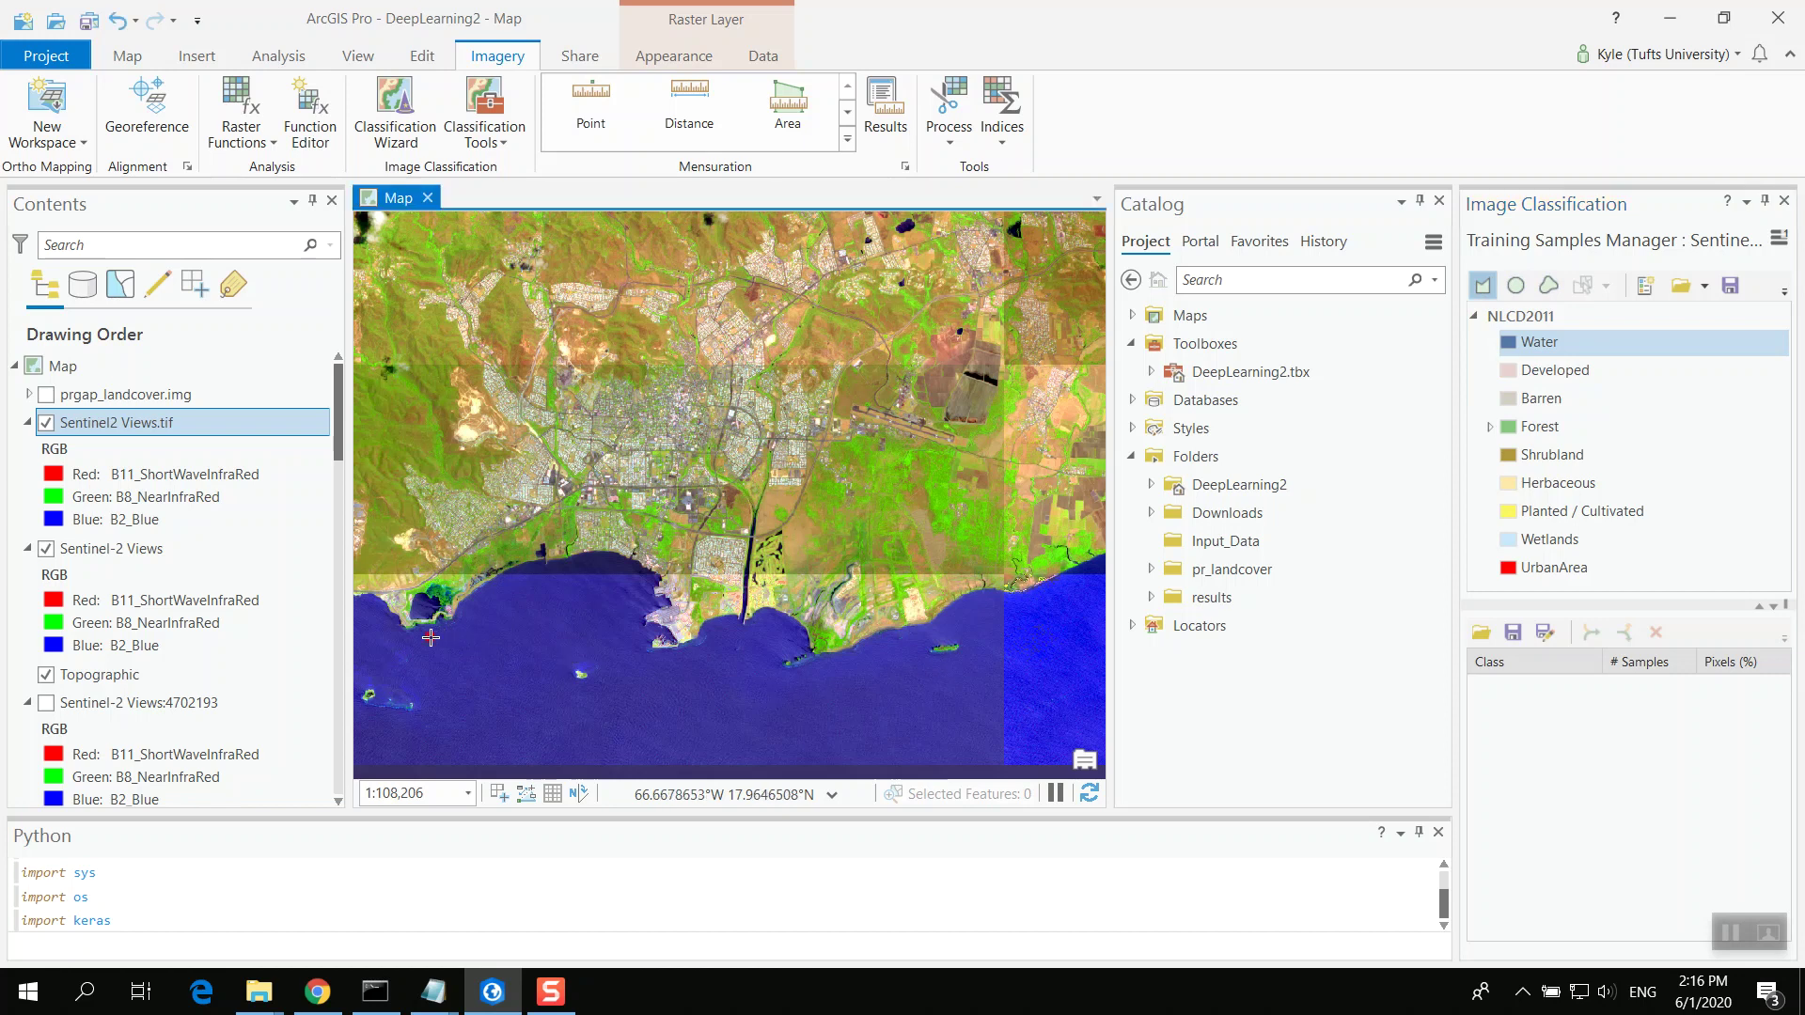
{"action": "left_click", "coordinate": [463, 621]}
{"action": "left_click", "coordinate": [474, 606]}
{"action": "left_click", "coordinate": [494, 586]}
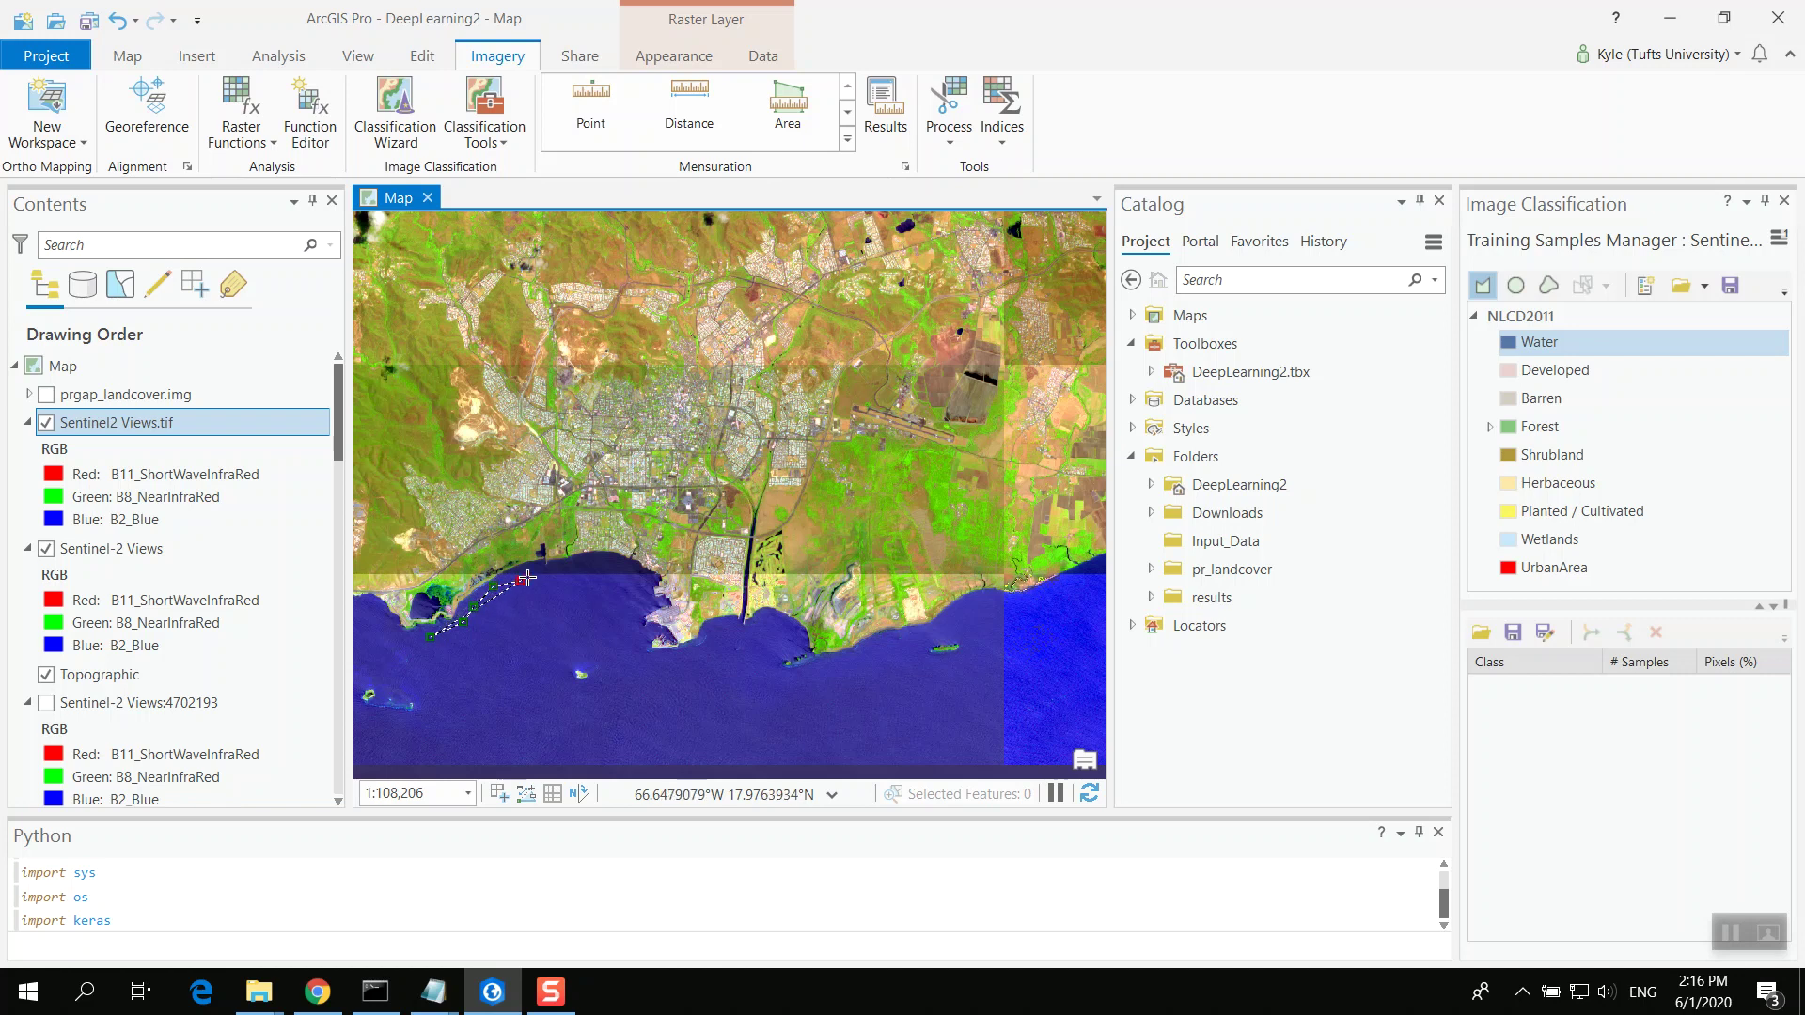
{"action": "scroll", "coordinate": [547, 580], "scroll_direction": "up", "scroll_amount": 2}
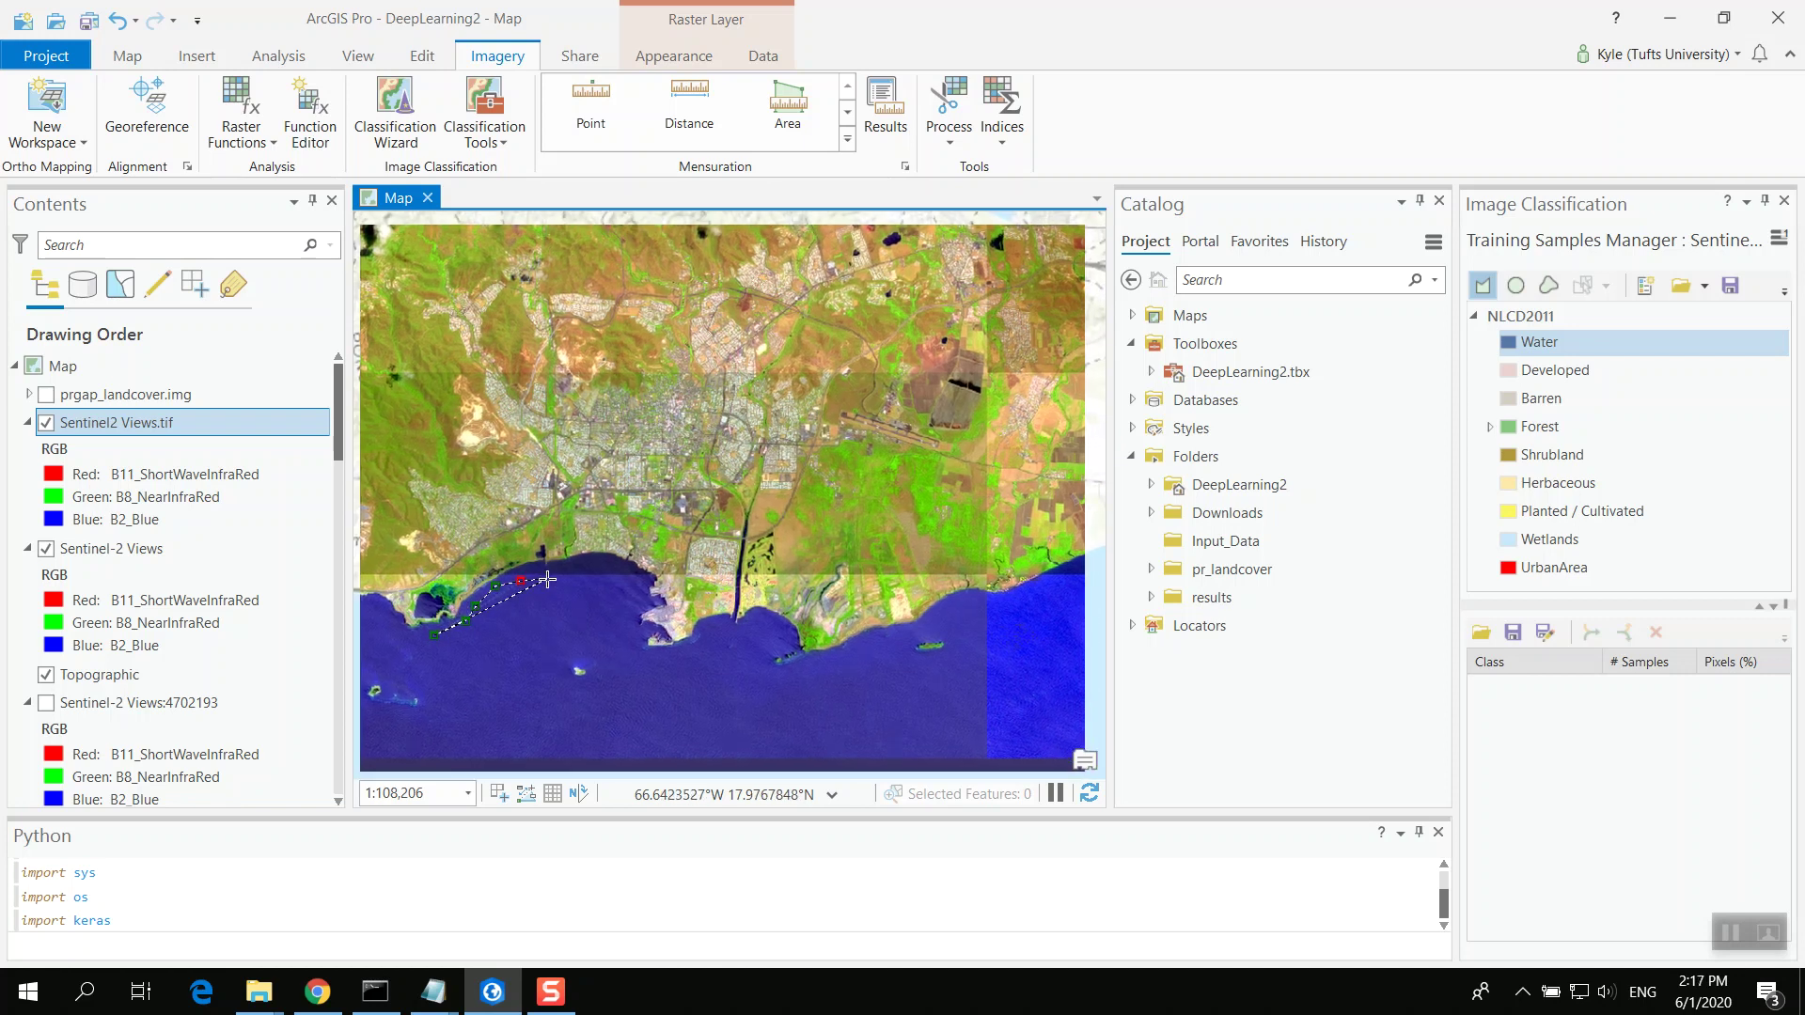
{"action": "scroll", "coordinate": [547, 580], "scroll_direction": "up", "scroll_amount": 3}
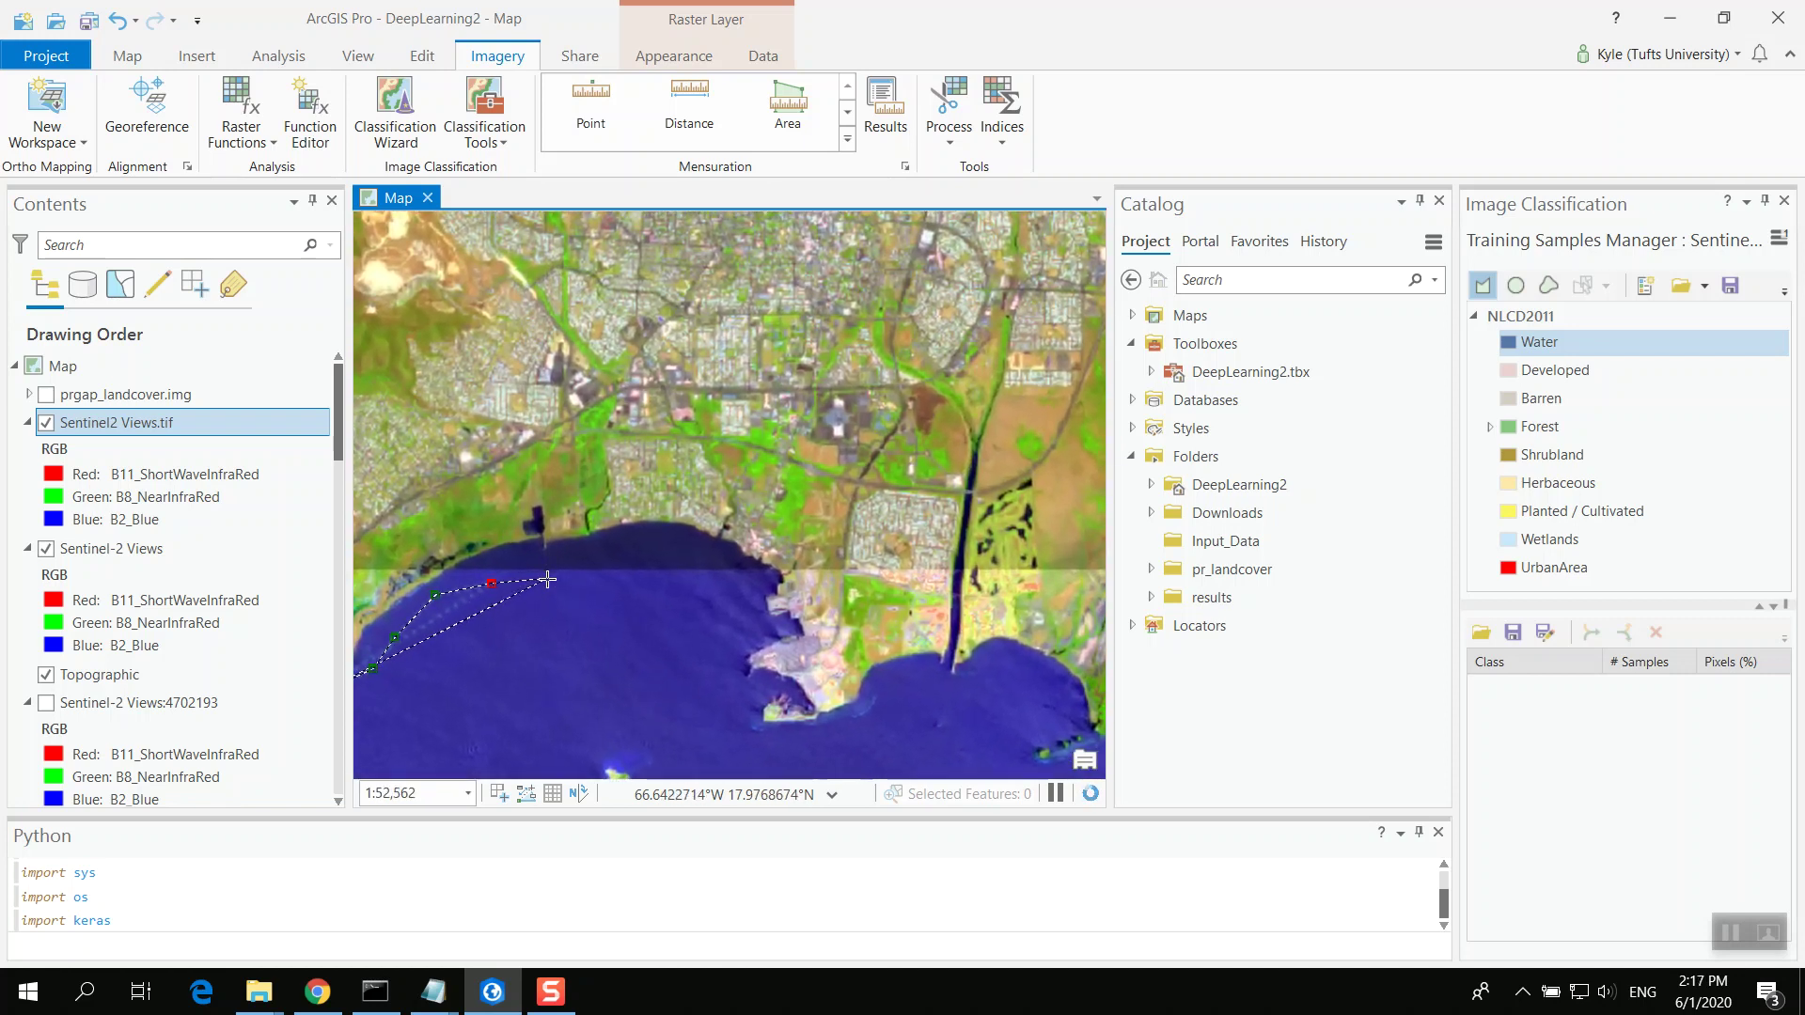
{"action": "left_click", "coordinate": [585, 571]}
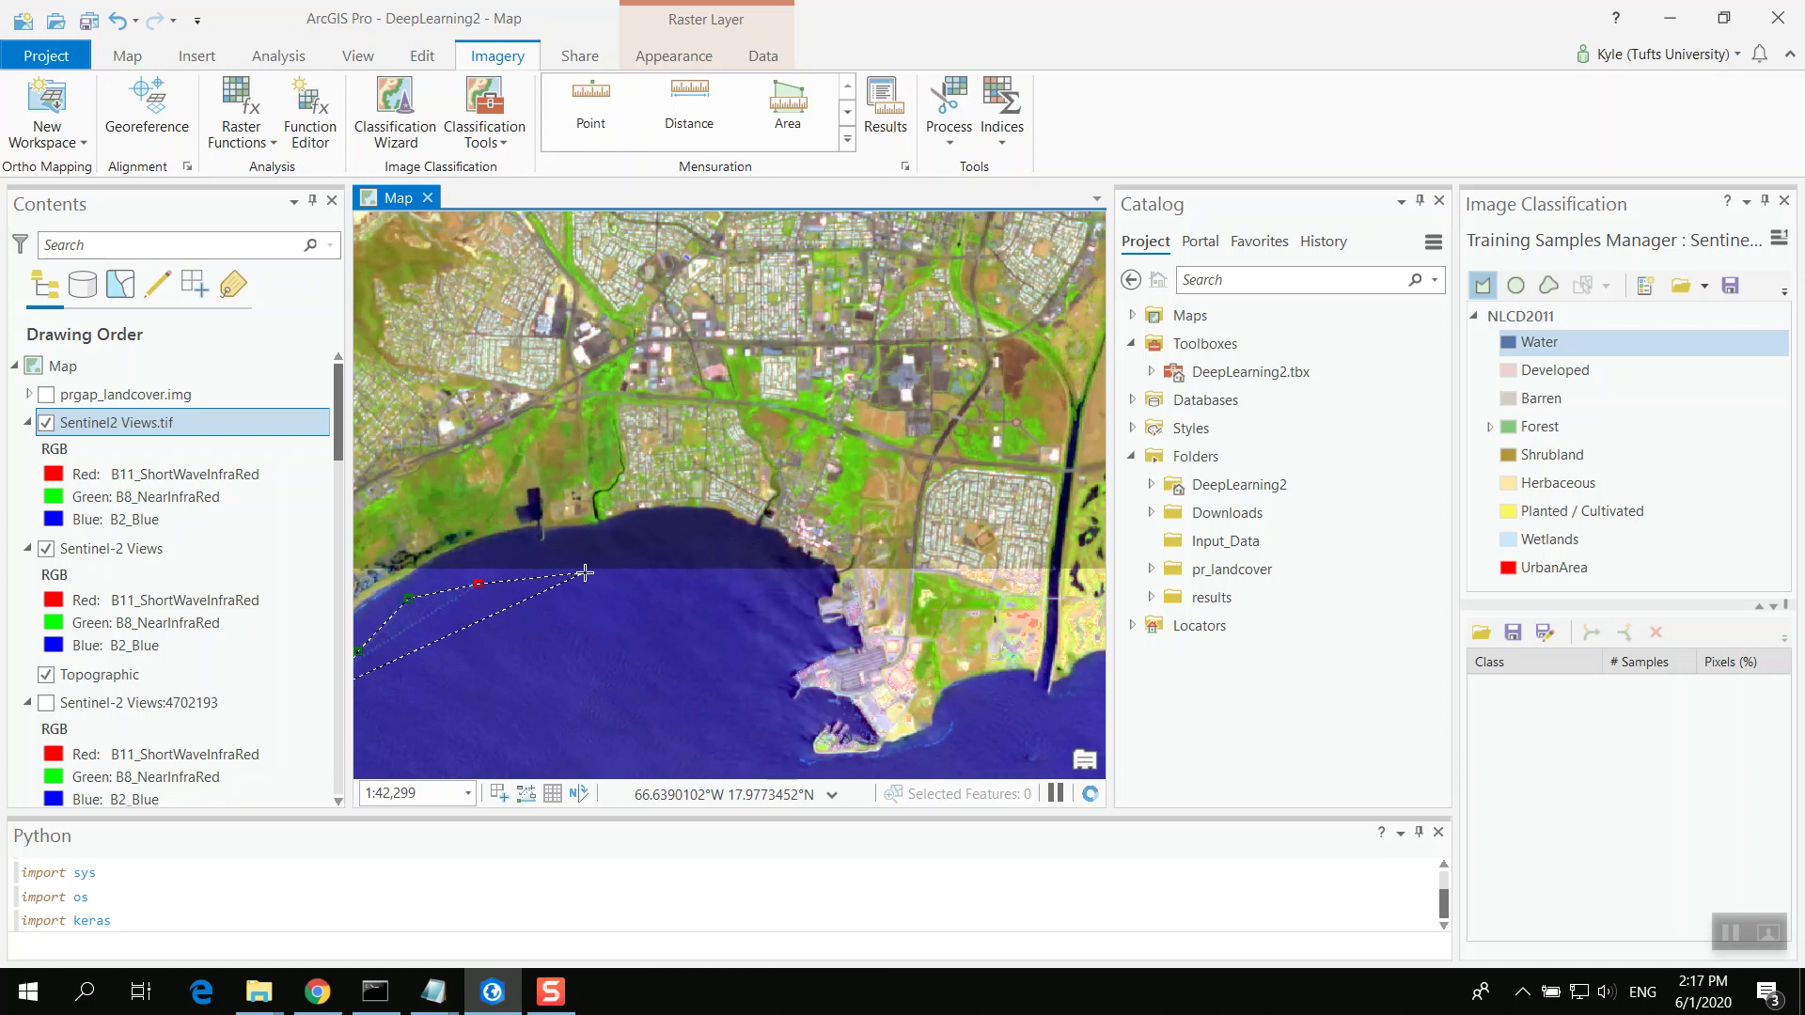
{"action": "left_click", "coordinate": [767, 576]}
{"action": "left_click", "coordinate": [816, 577]}
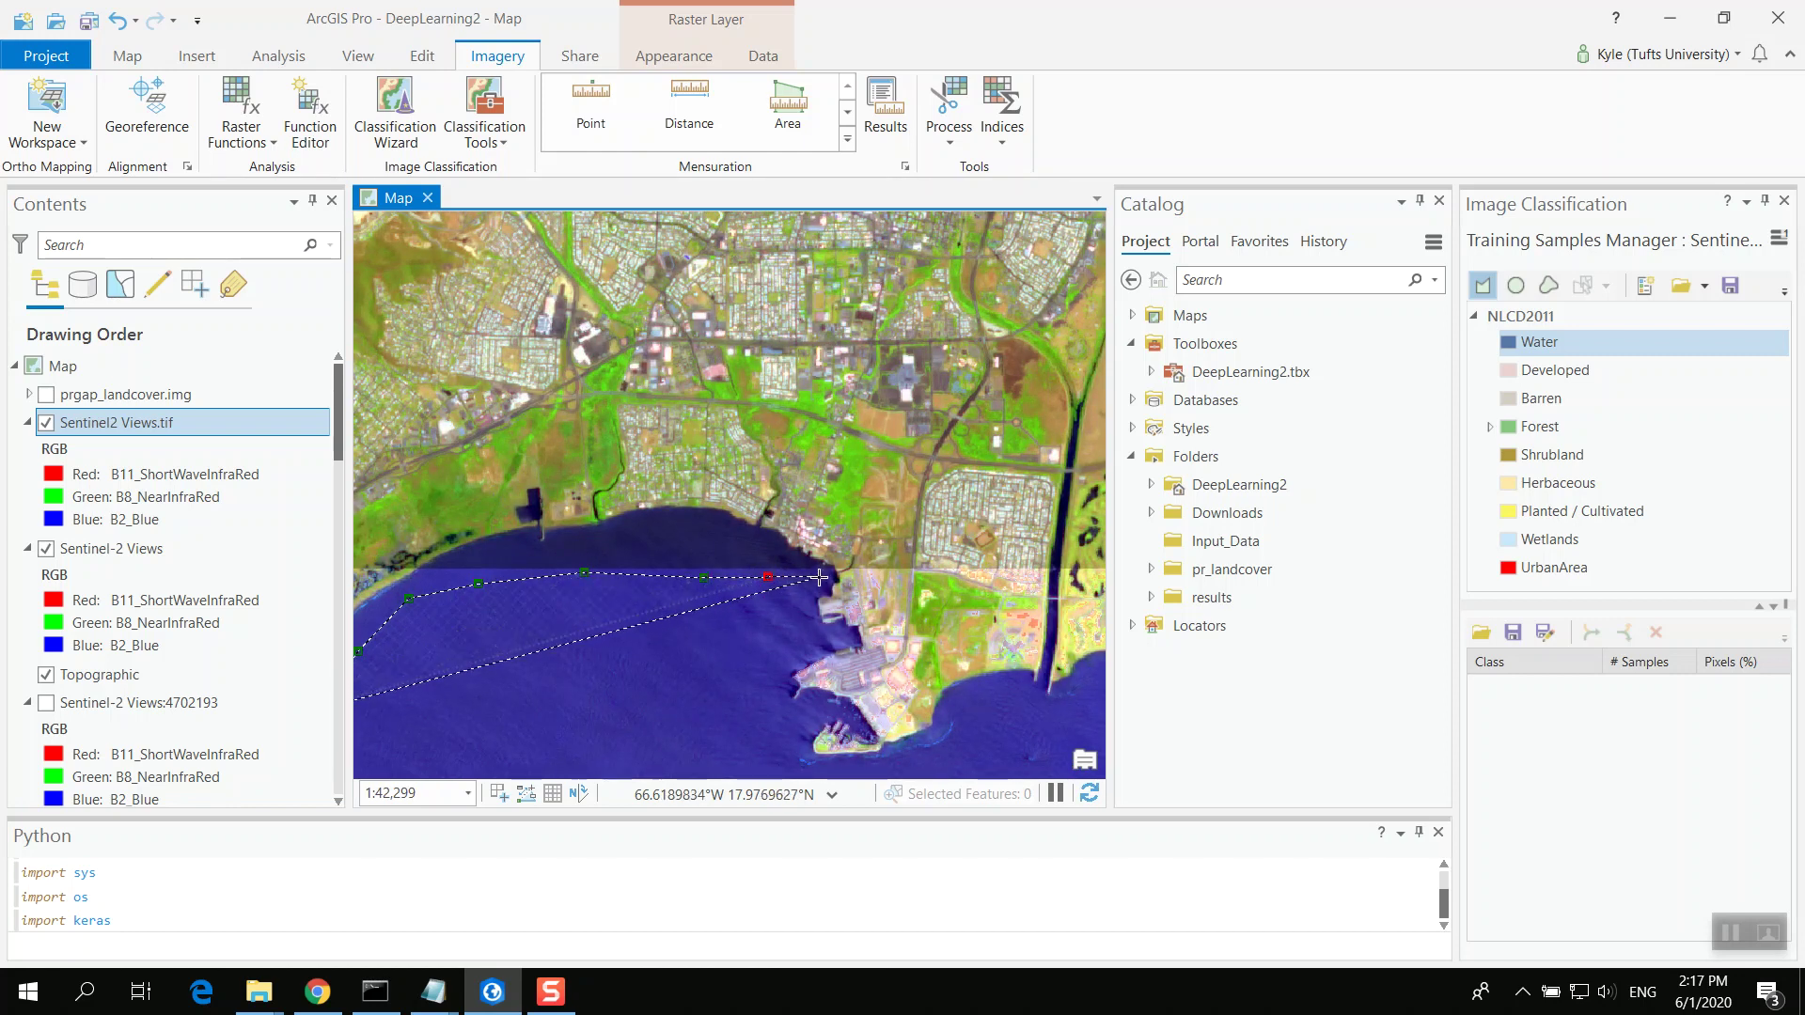
Step: Trace the Water polygon south down the harbour shore and finish it
{"action": "left_click", "coordinate": [809, 612]}
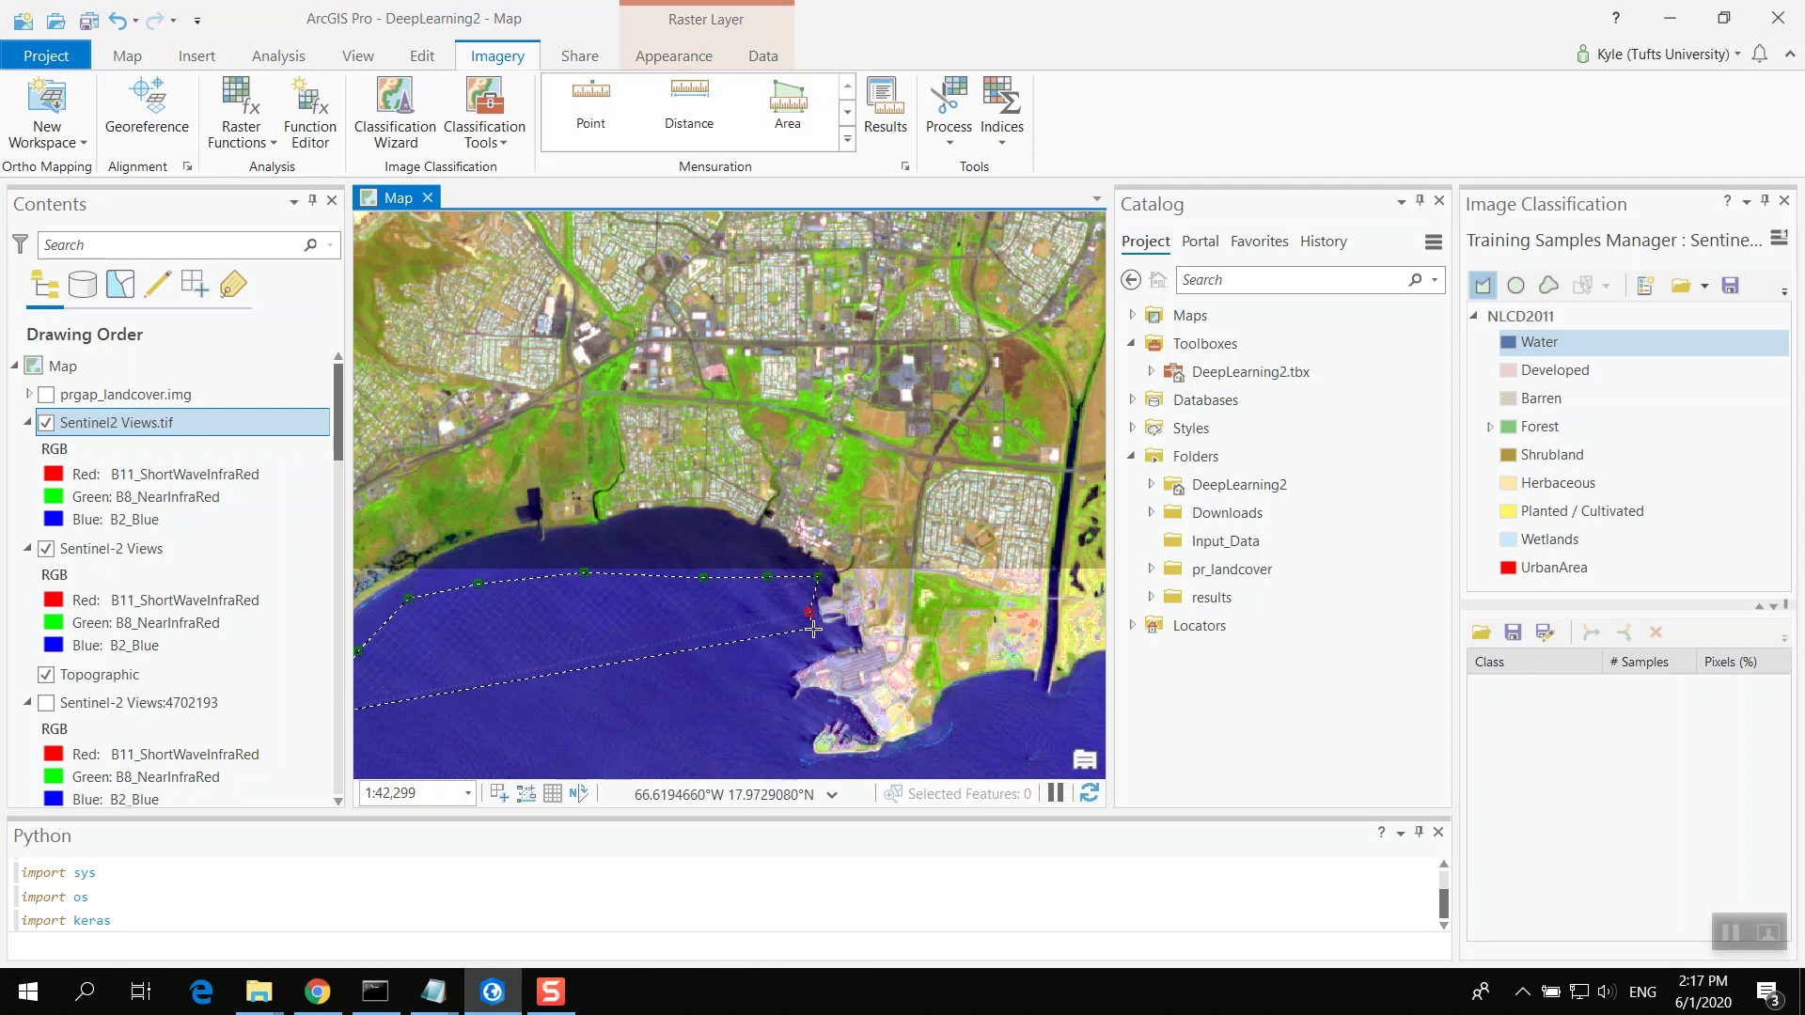
{"action": "left_click", "coordinate": [817, 631]}
{"action": "left_click", "coordinate": [844, 639]}
{"action": "left_click", "coordinate": [780, 666]}
{"action": "left_click", "coordinate": [785, 702]}
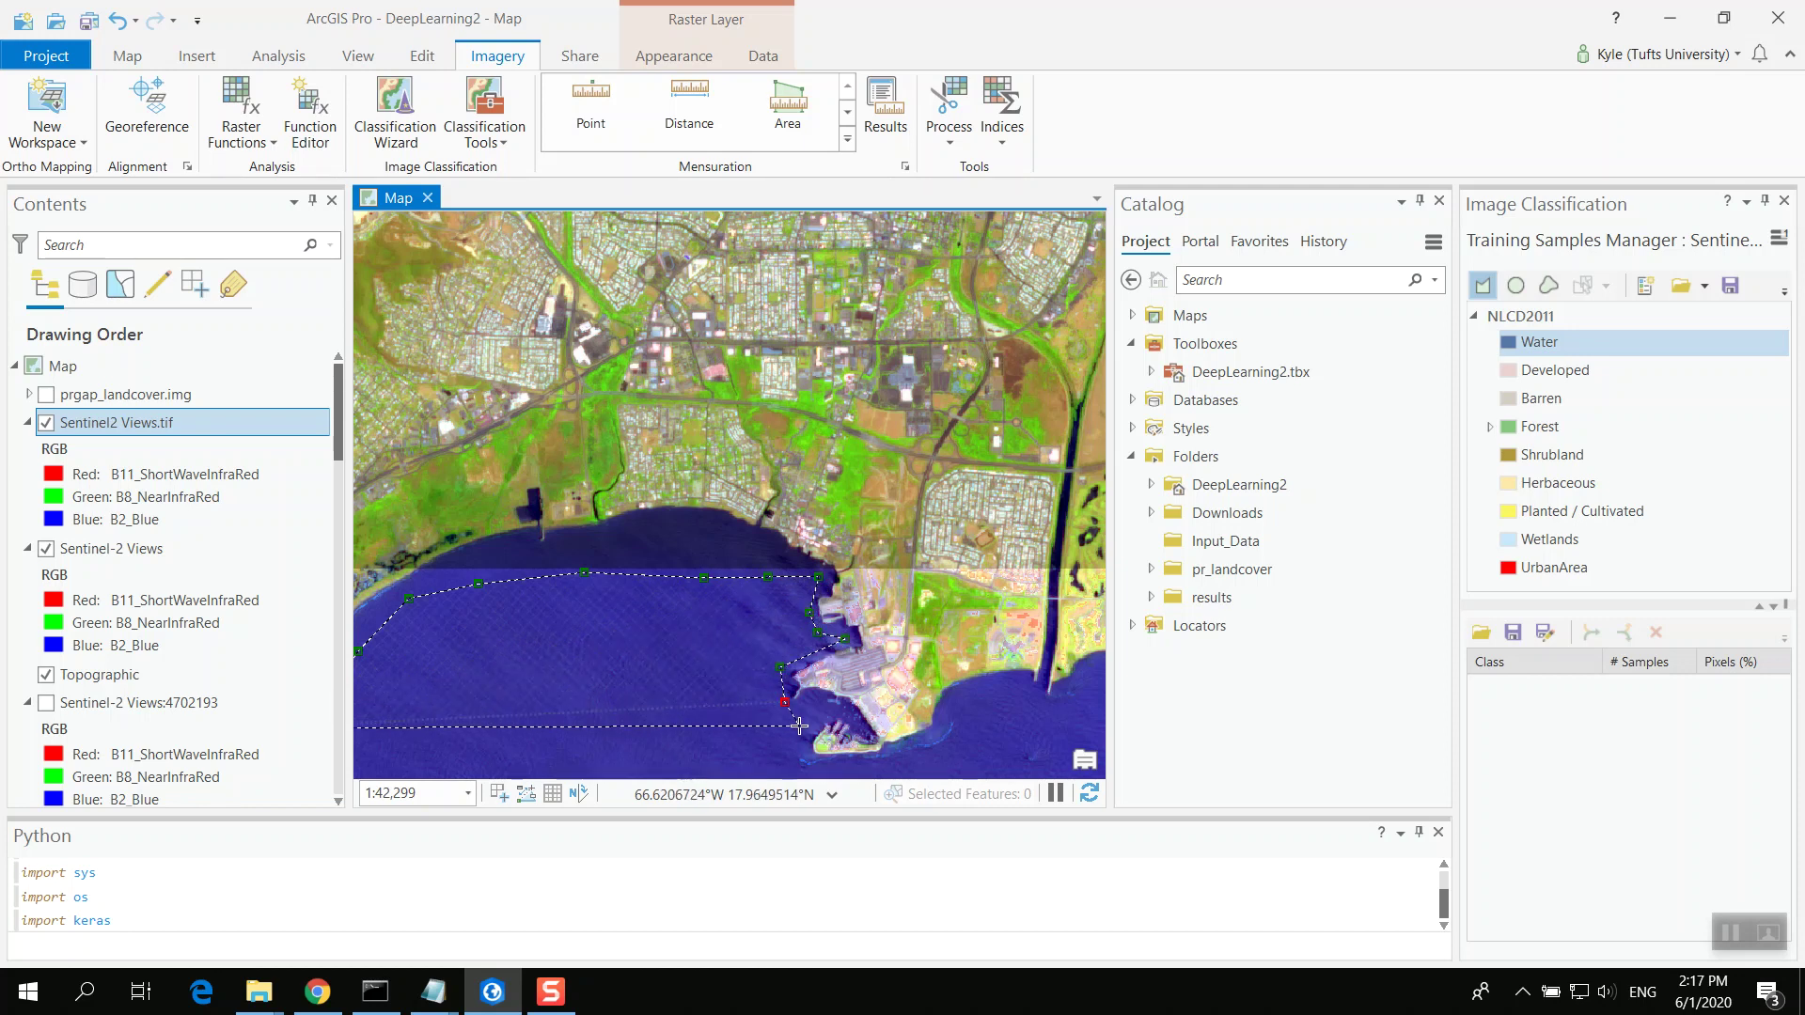
{"action": "left_click", "coordinate": [798, 729]}
{"action": "left_click", "coordinate": [772, 766]}
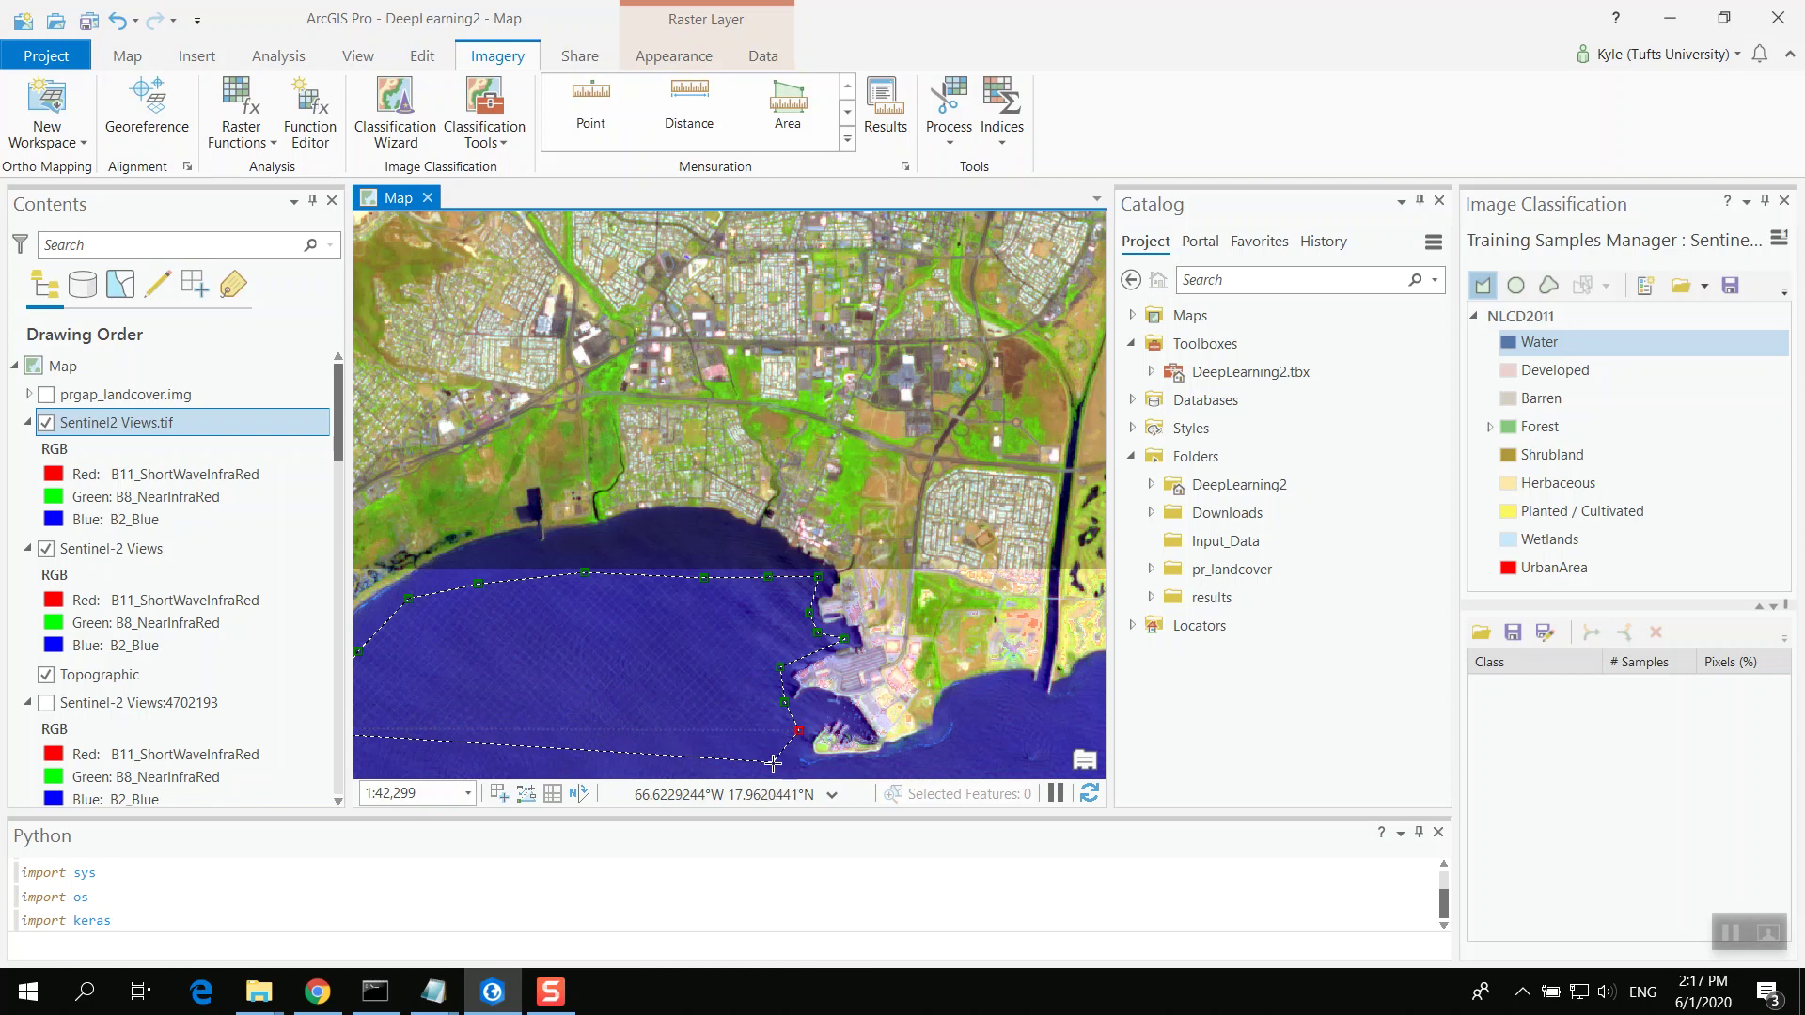
{"action": "double_click", "coordinate": [515, 766]}
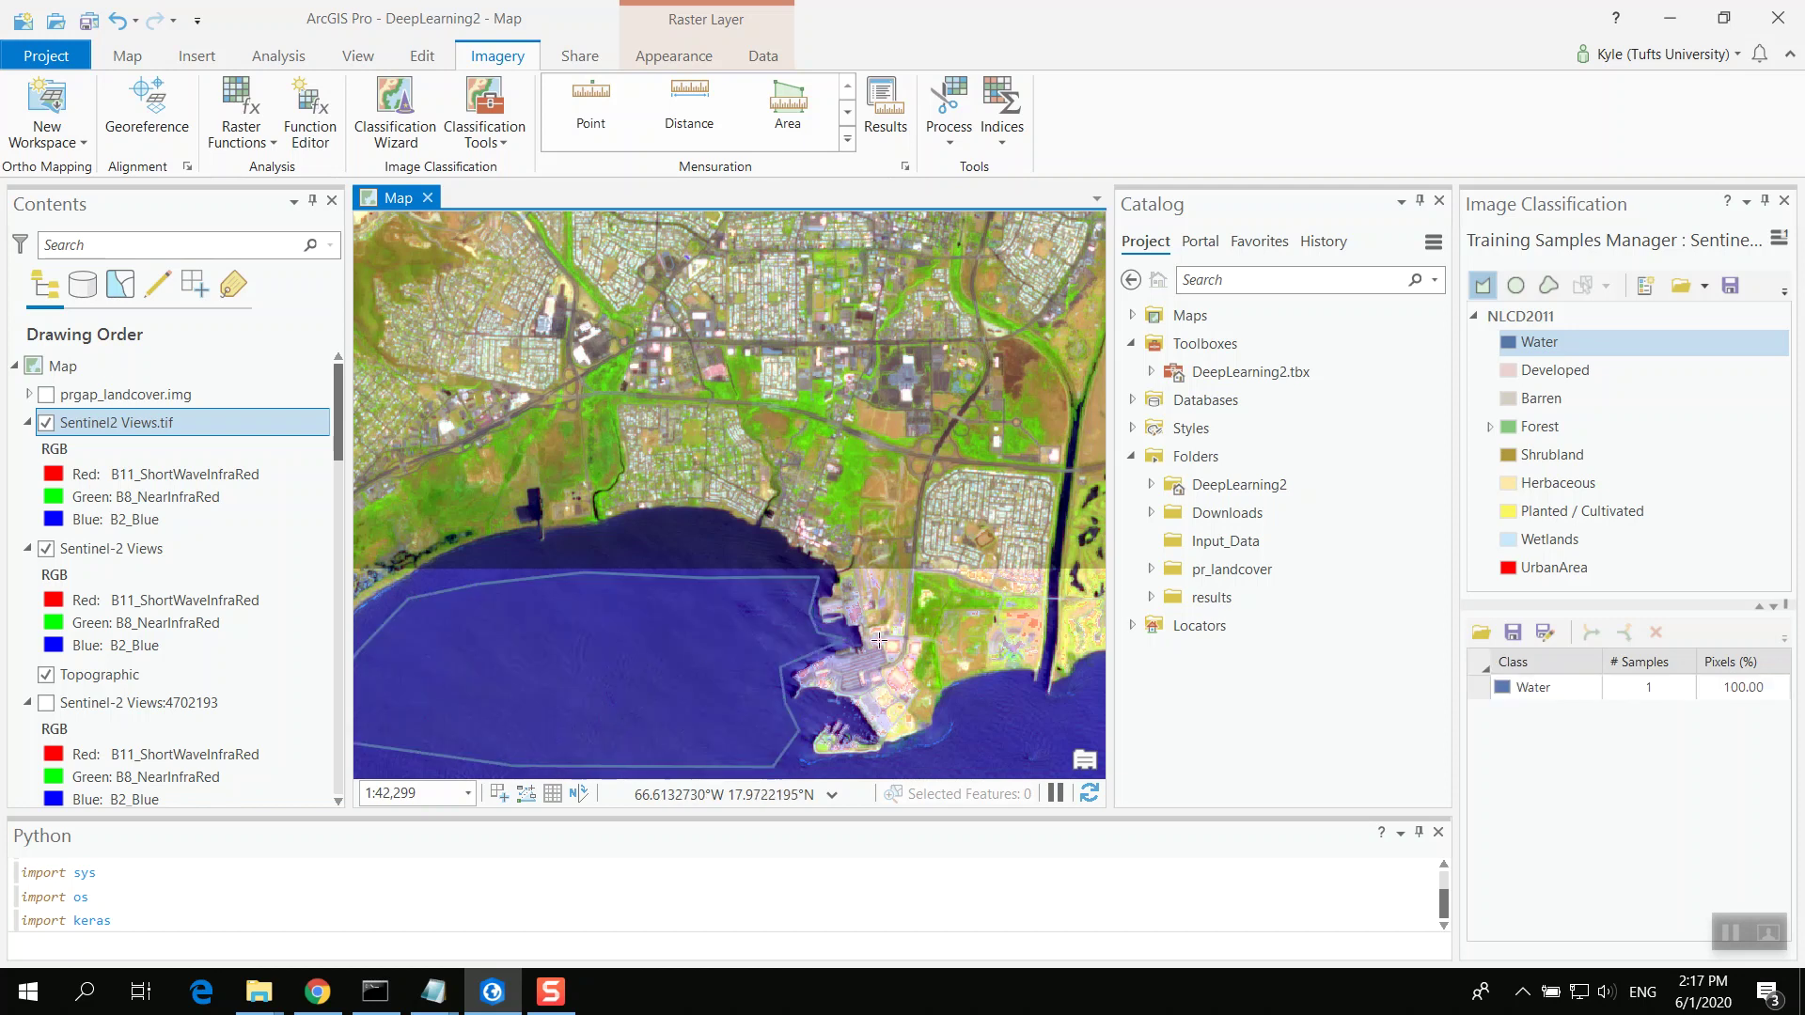
Step: Draw a second Water polygon over the sea along the eastern coast
{"action": "scroll", "coordinate": [879, 639], "scroll_direction": "down", "scroll_amount": 2}
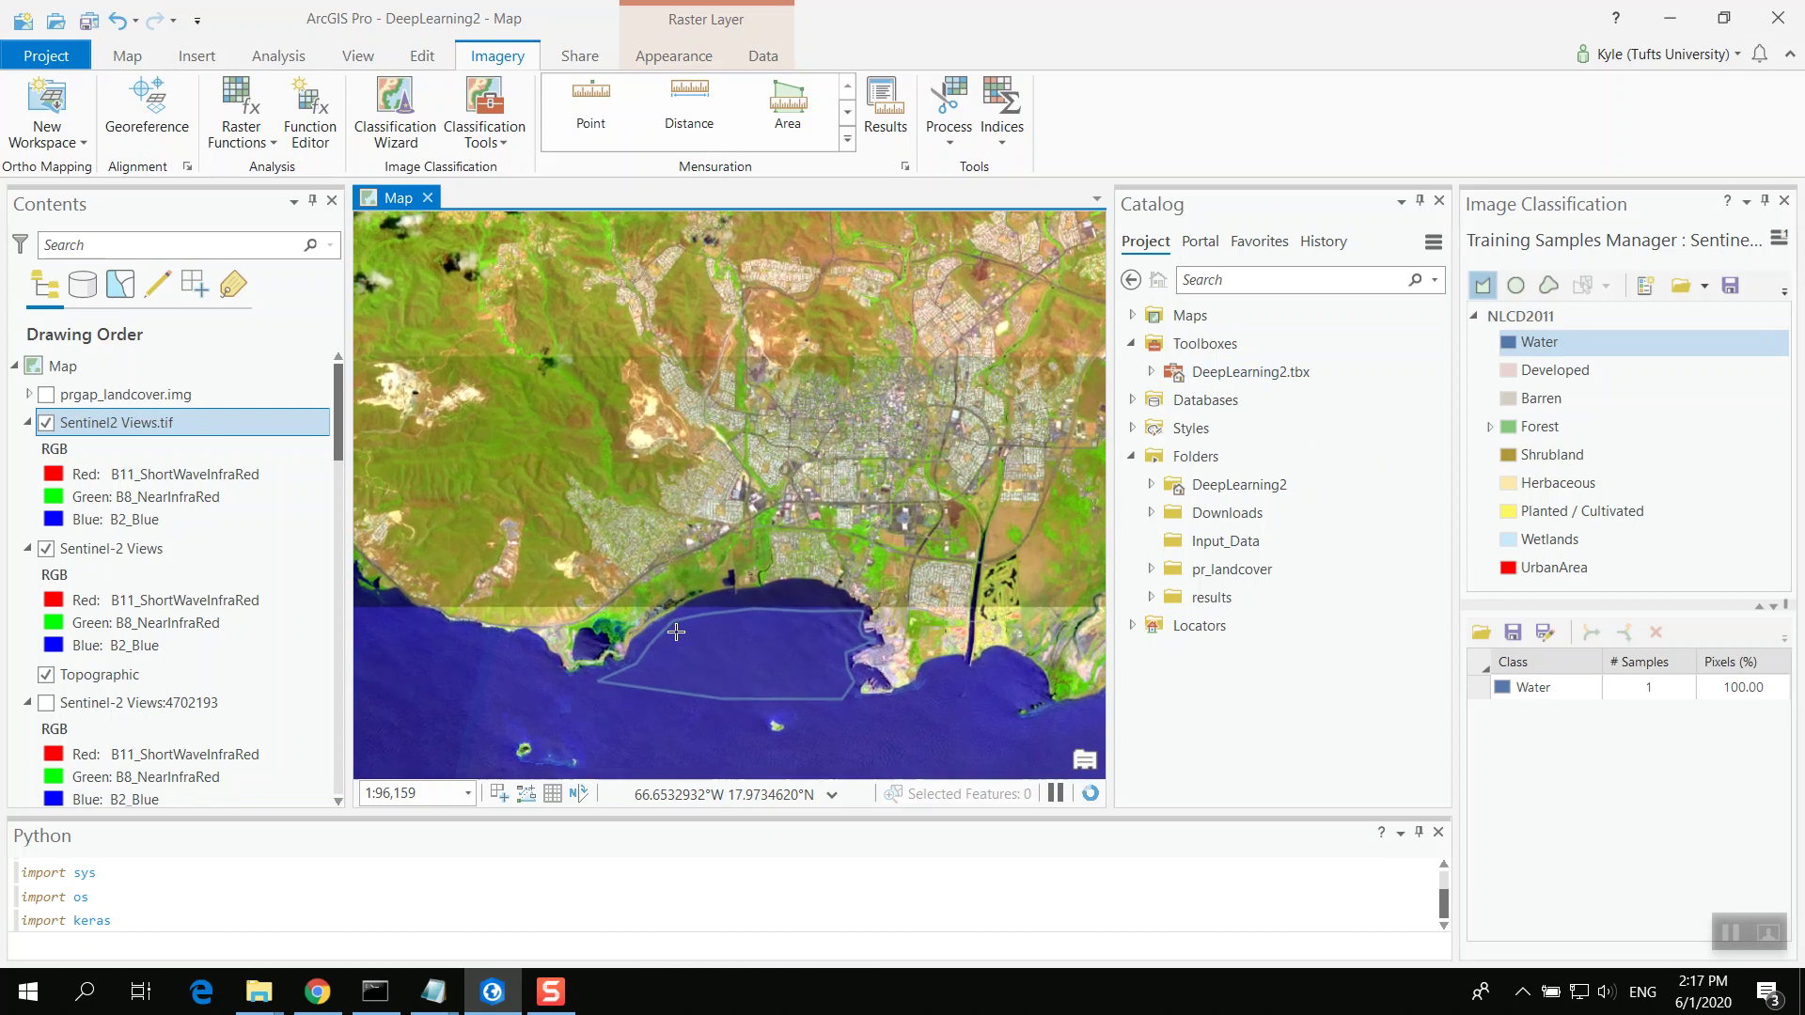
{"action": "scroll", "coordinate": [676, 631], "scroll_direction": "up", "scroll_amount": 3}
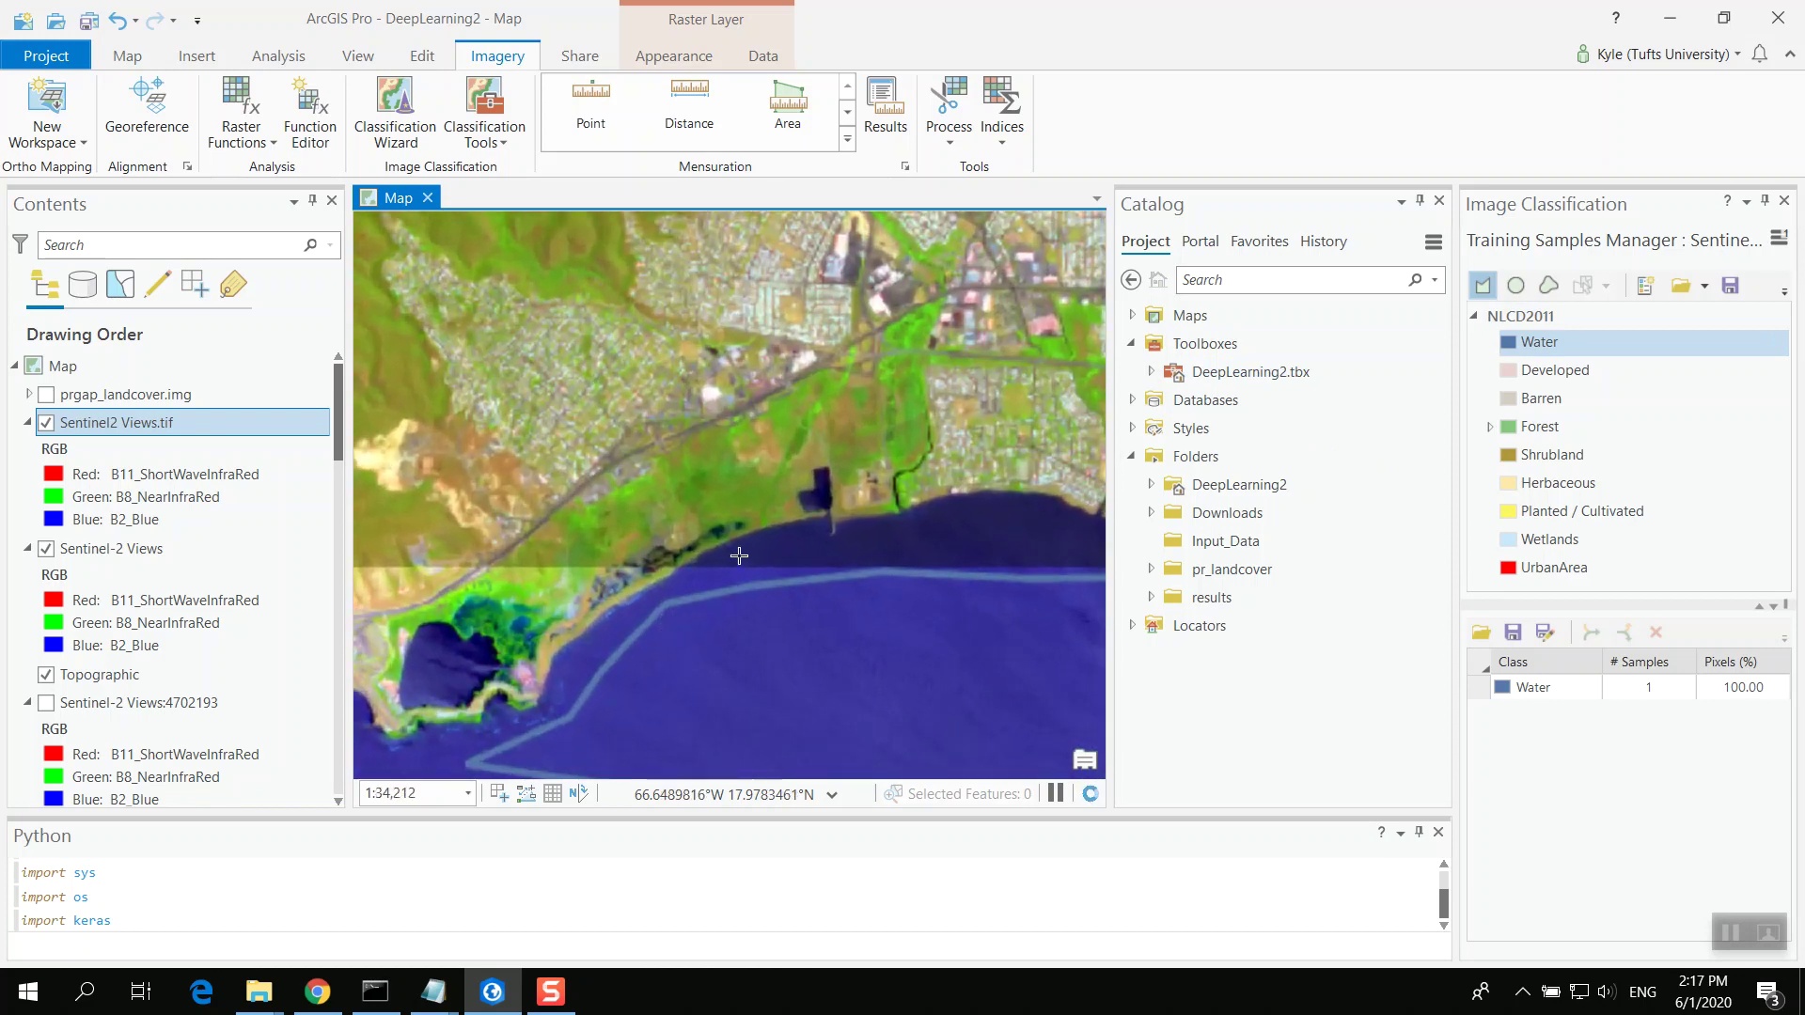
{"action": "left_click", "coordinate": [884, 552]}
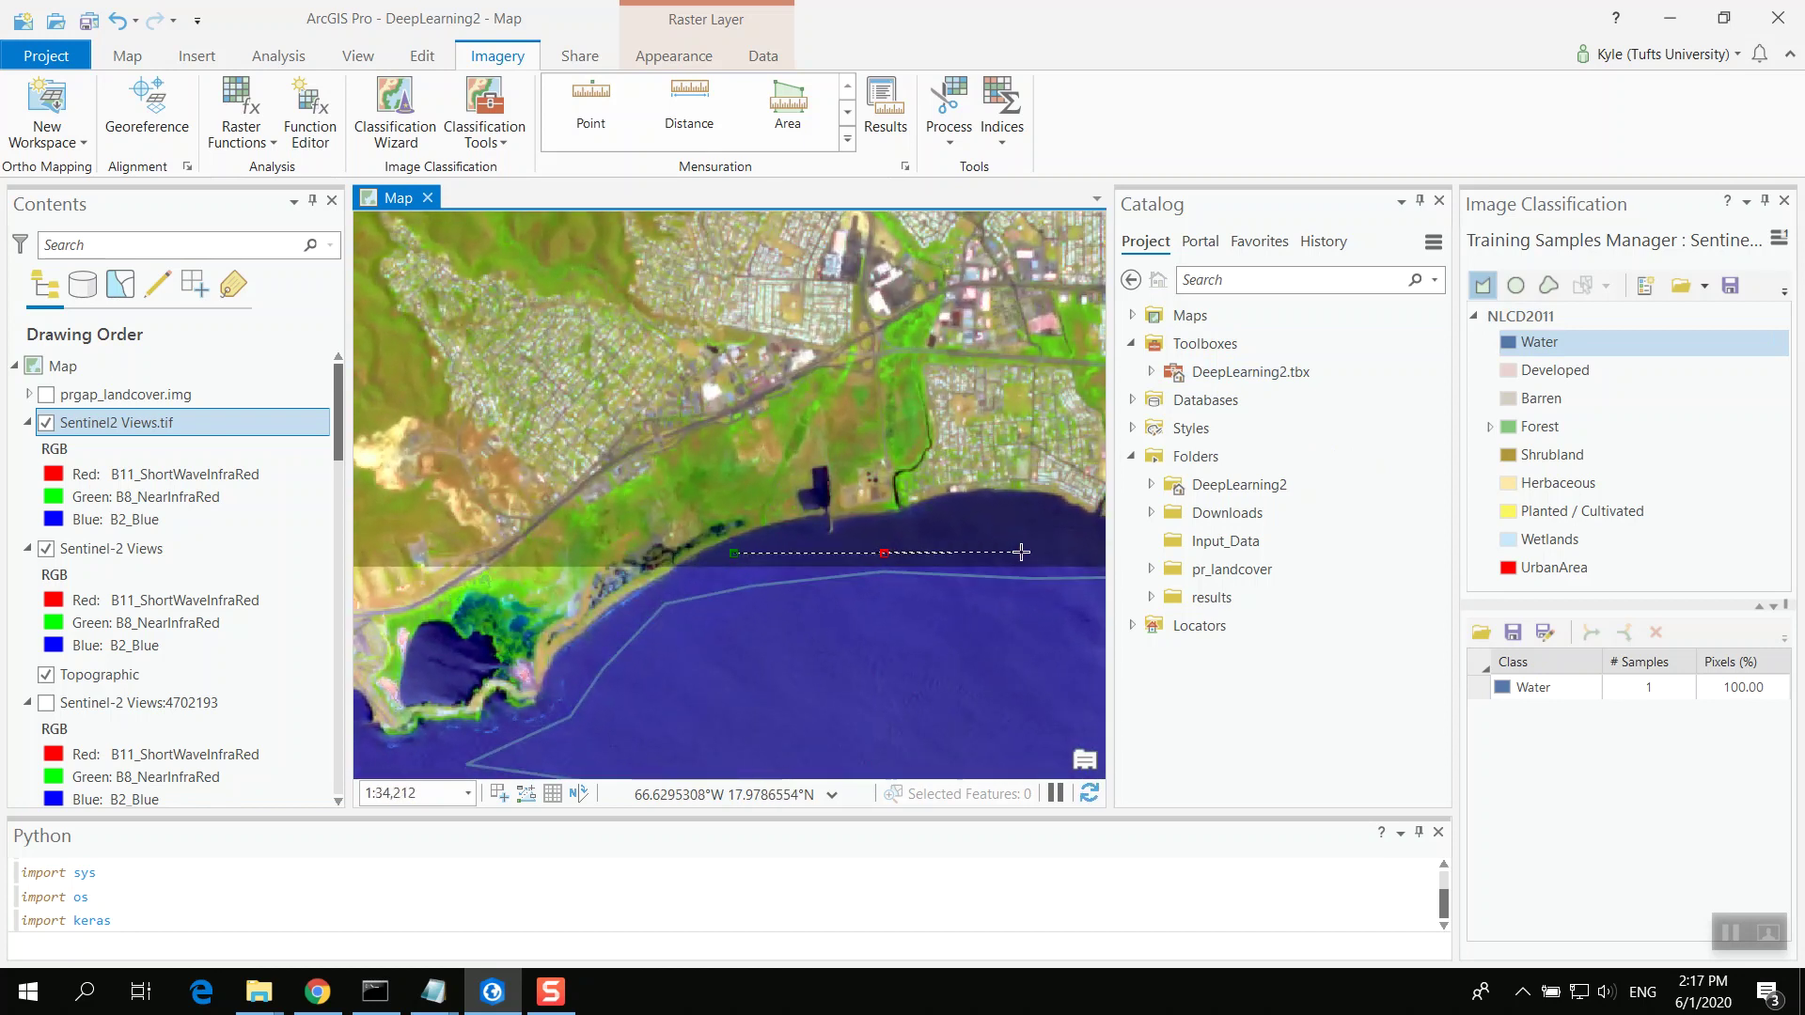
{"action": "left_click", "coordinate": [1020, 550]}
{"action": "left_click", "coordinate": [1097, 551]}
{"action": "left_click", "coordinate": [1085, 520]}
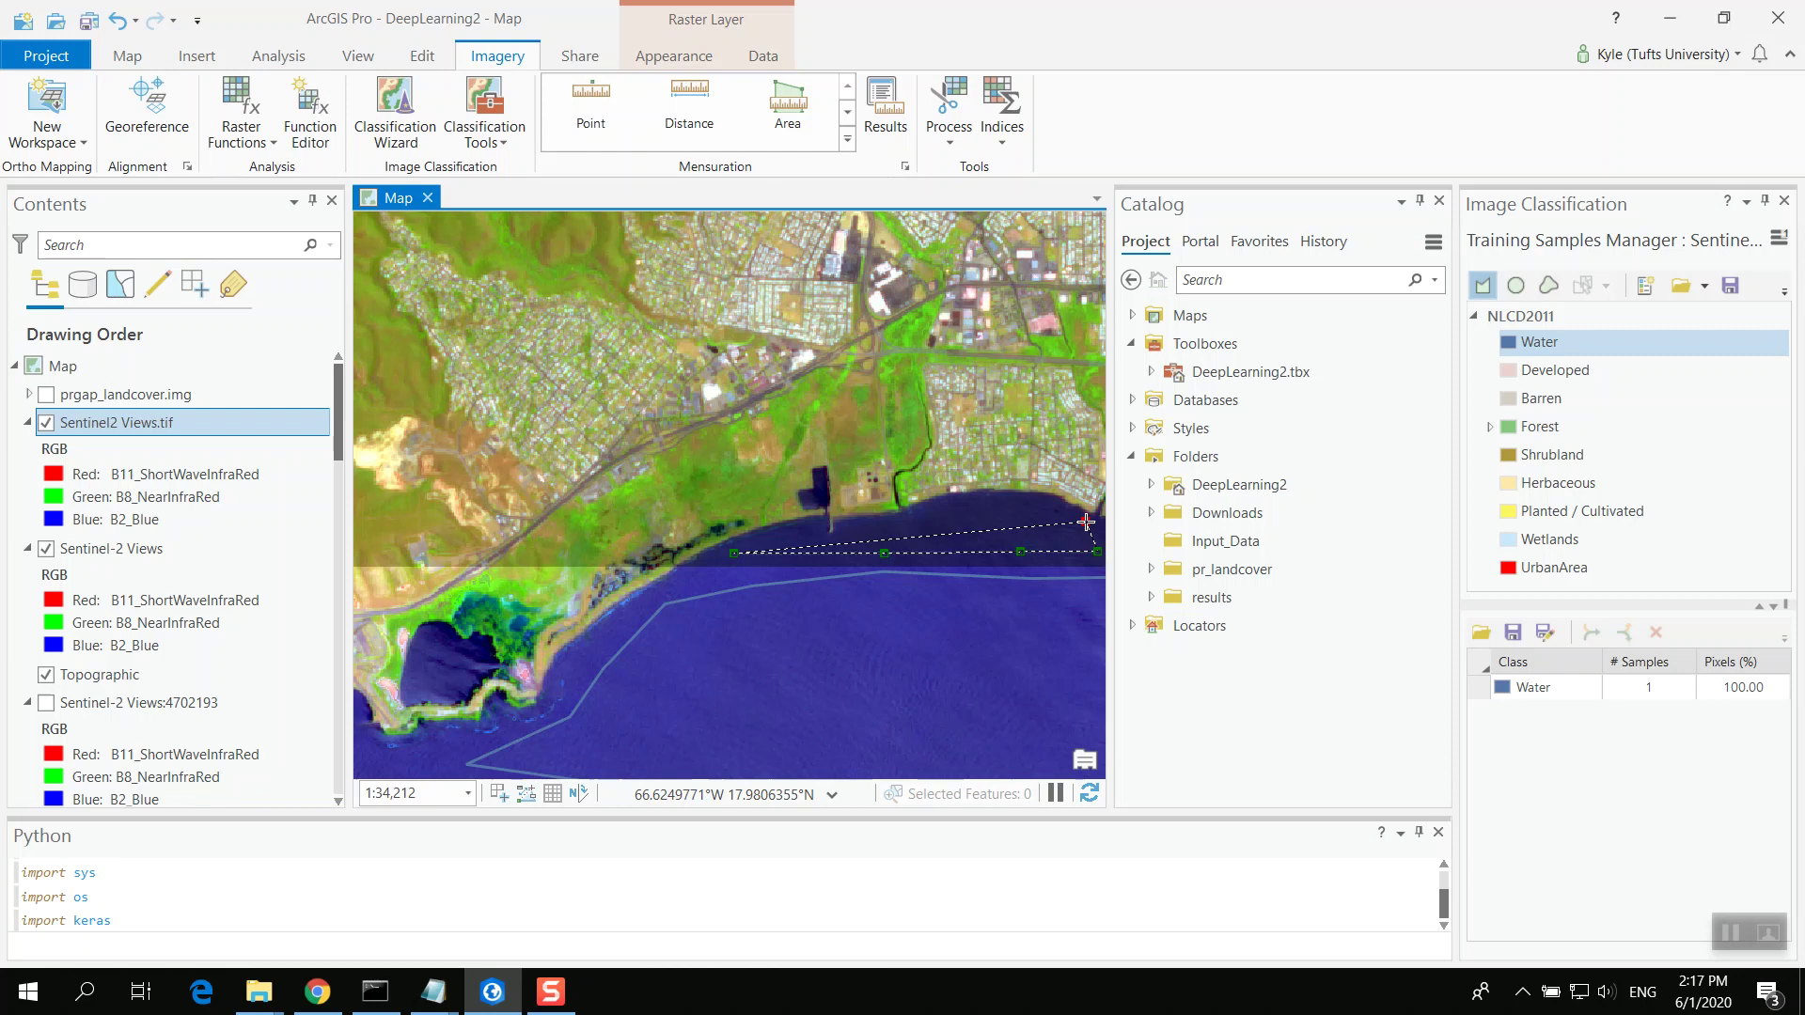
{"action": "left_click", "coordinate": [1001, 504]}
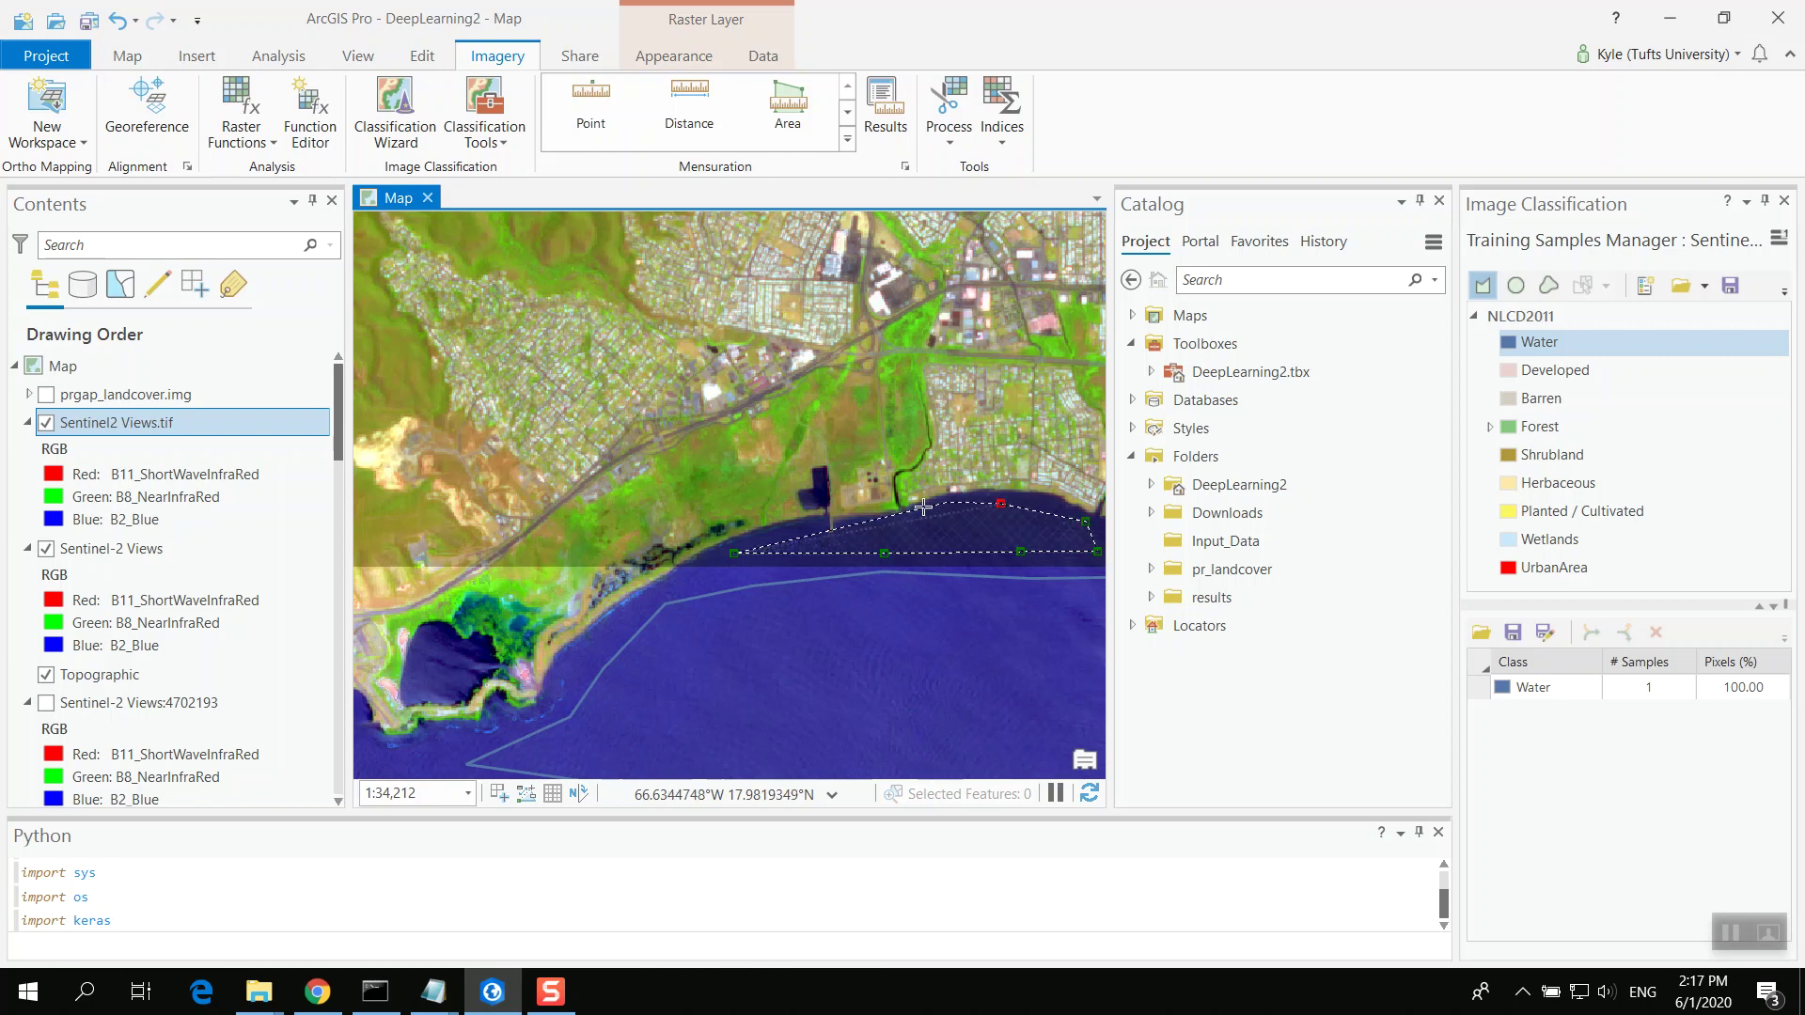
{"action": "left_click", "coordinate": [857, 535]}
{"action": "double_click", "coordinate": [794, 538]}
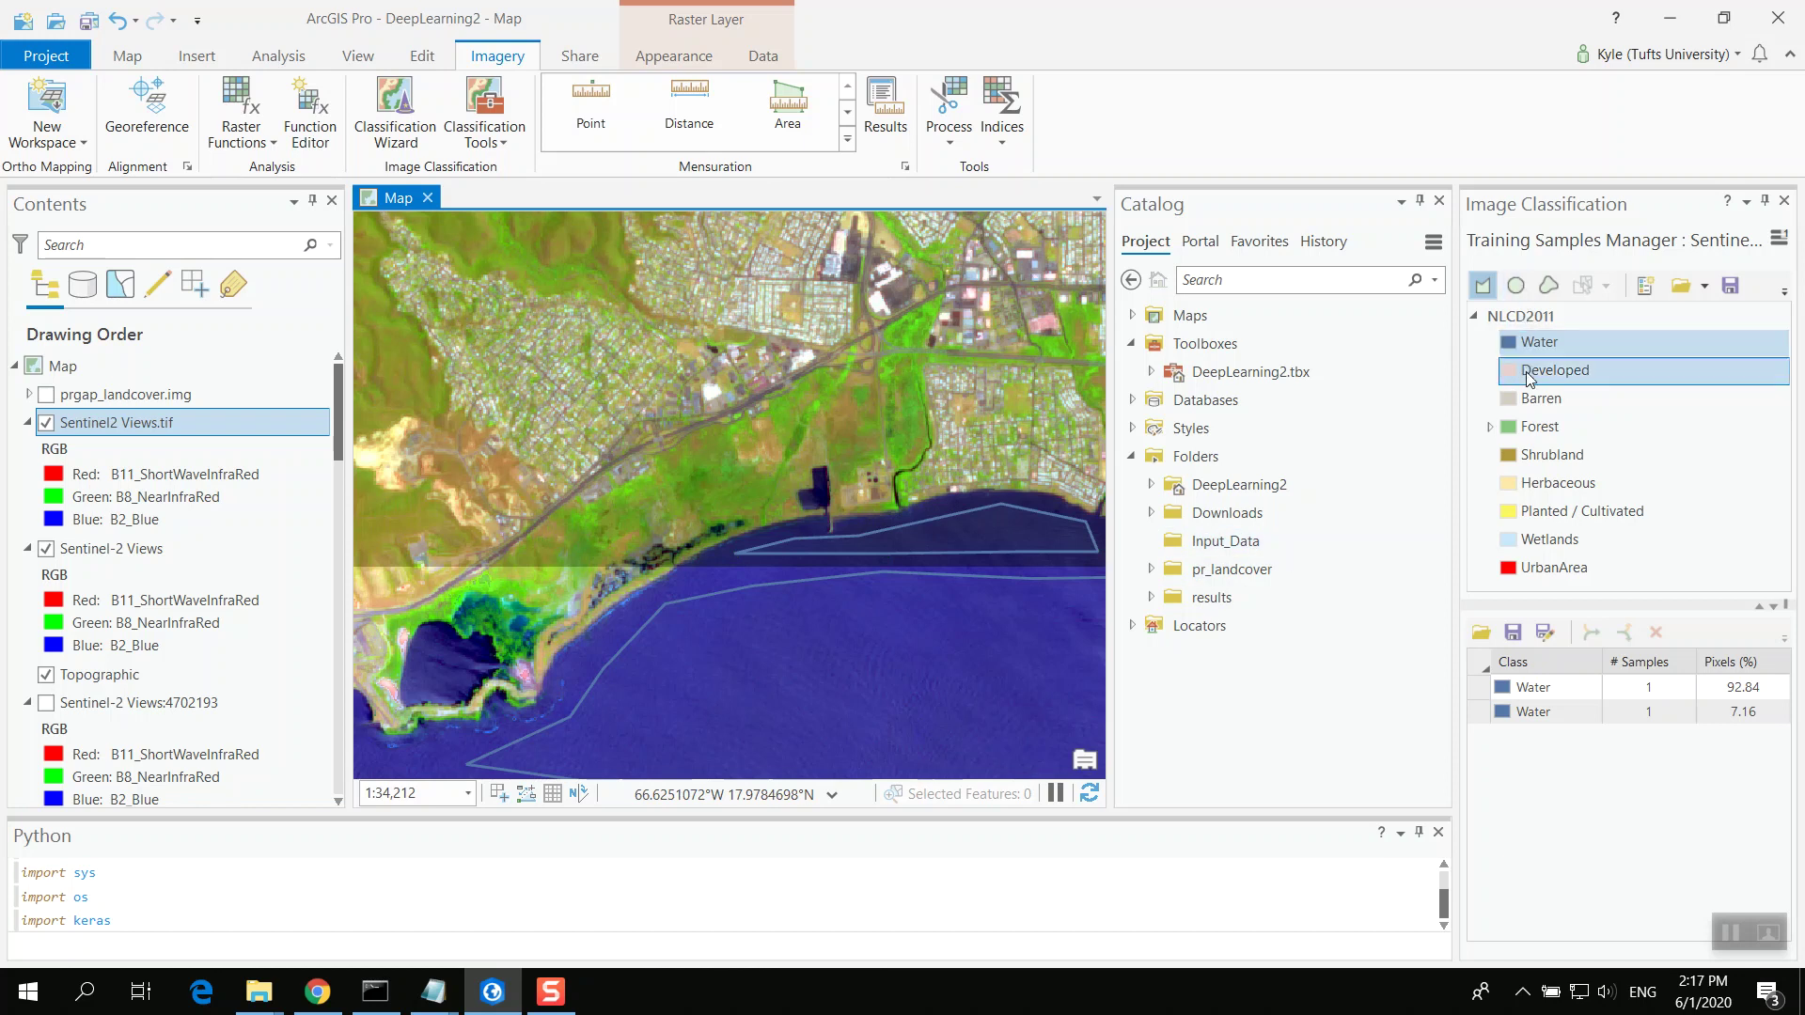
Step: Select the Developed class and outline the eastern town as a training sample
{"action": "scroll", "coordinate": [1000, 312], "scroll_direction": "down", "scroll_amount": 2}
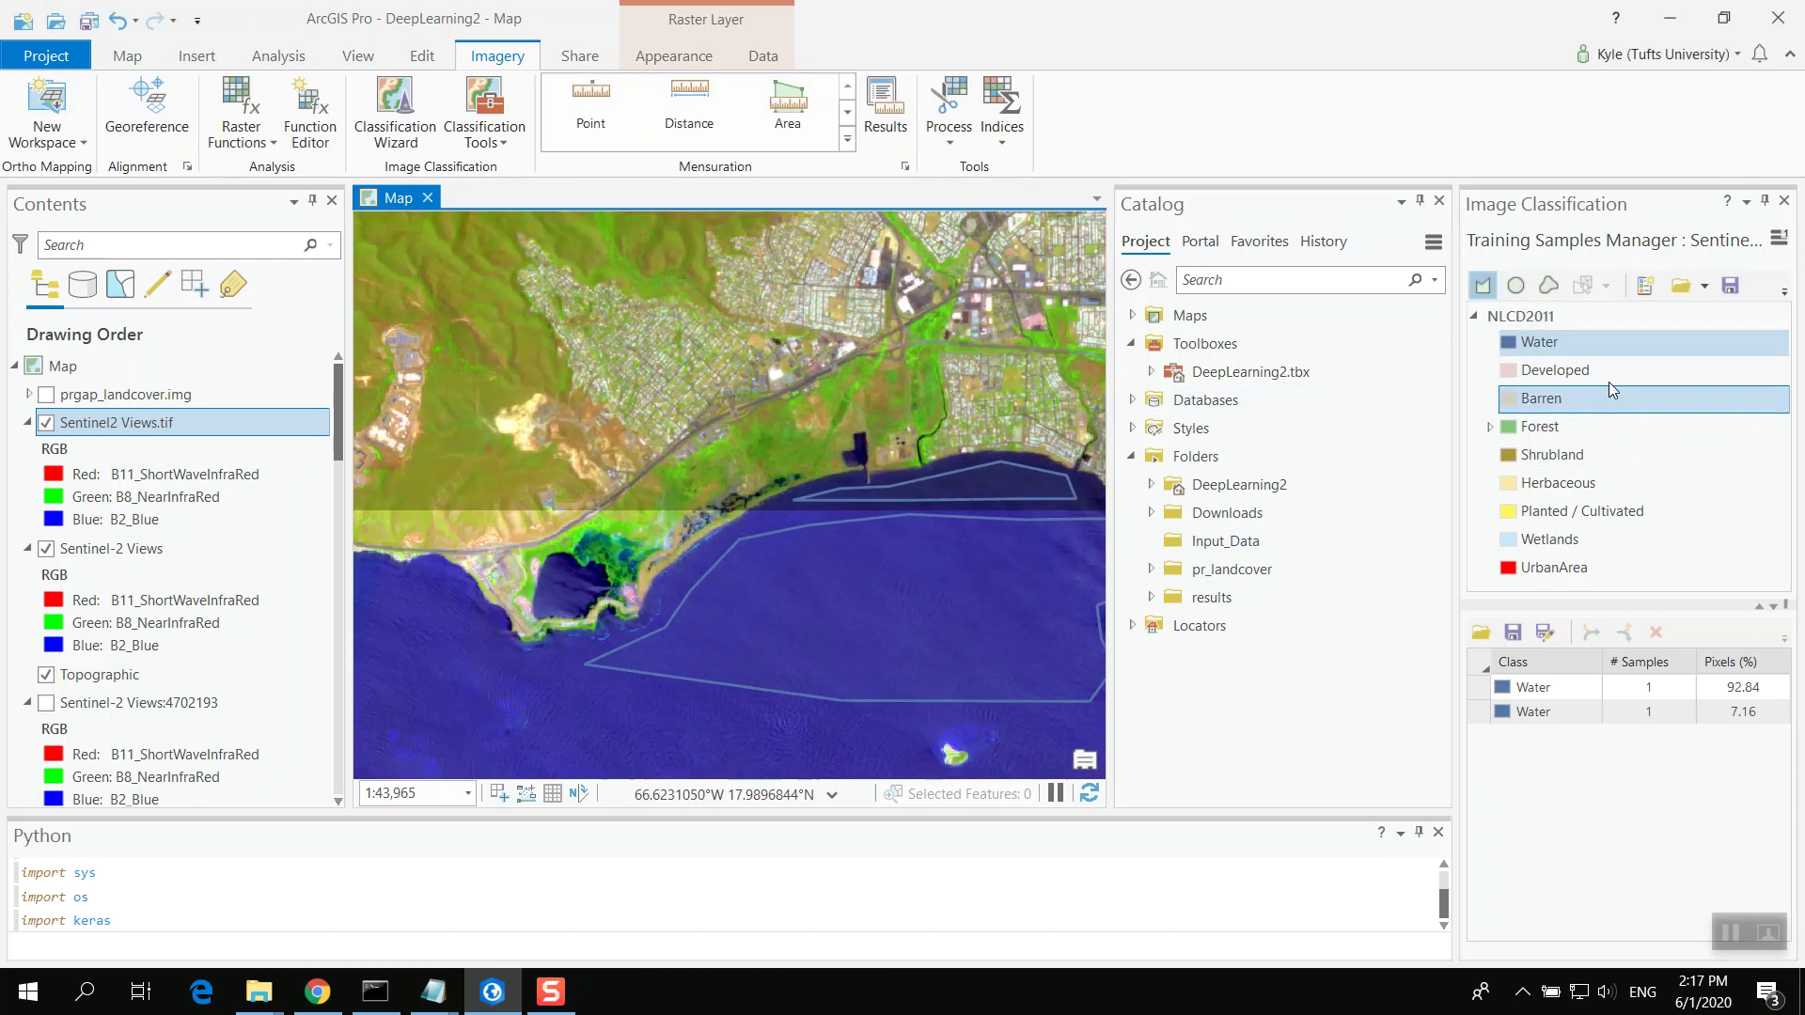
{"action": "left_click", "coordinate": [1600, 370]}
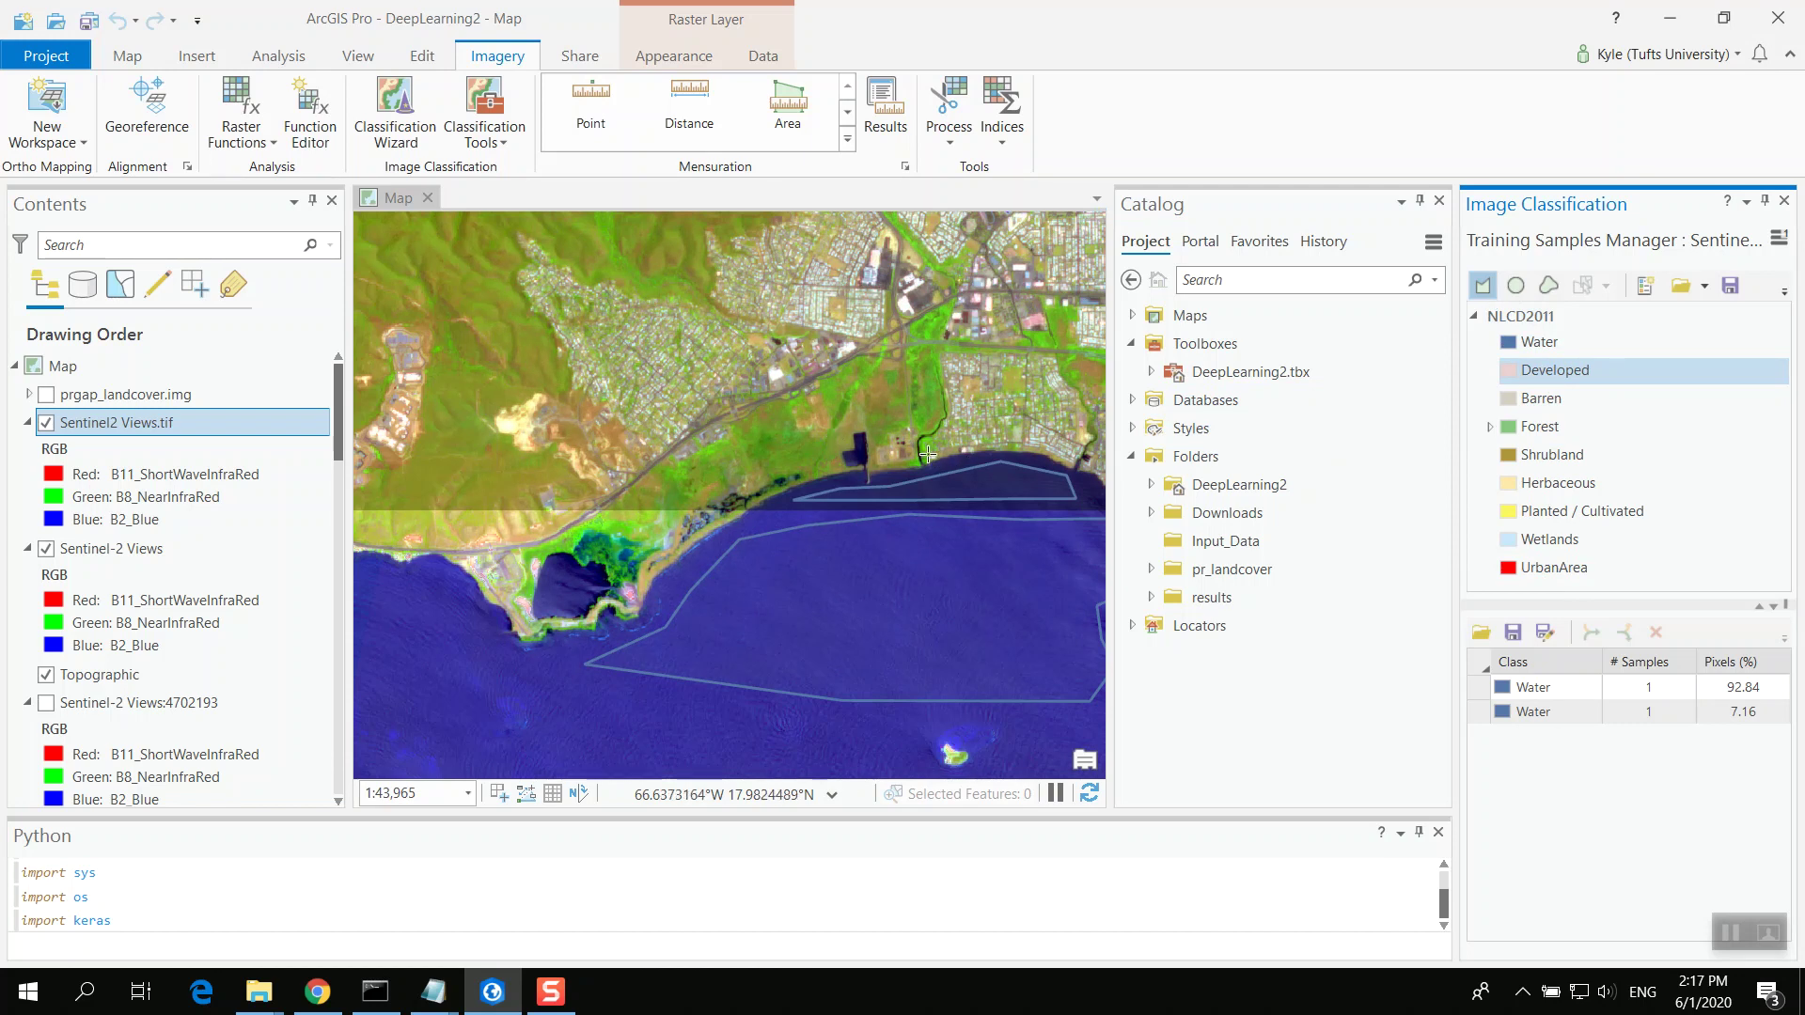
{"action": "left_click_drag", "start_coordinate": [928, 456], "coordinate": [928, 450]}
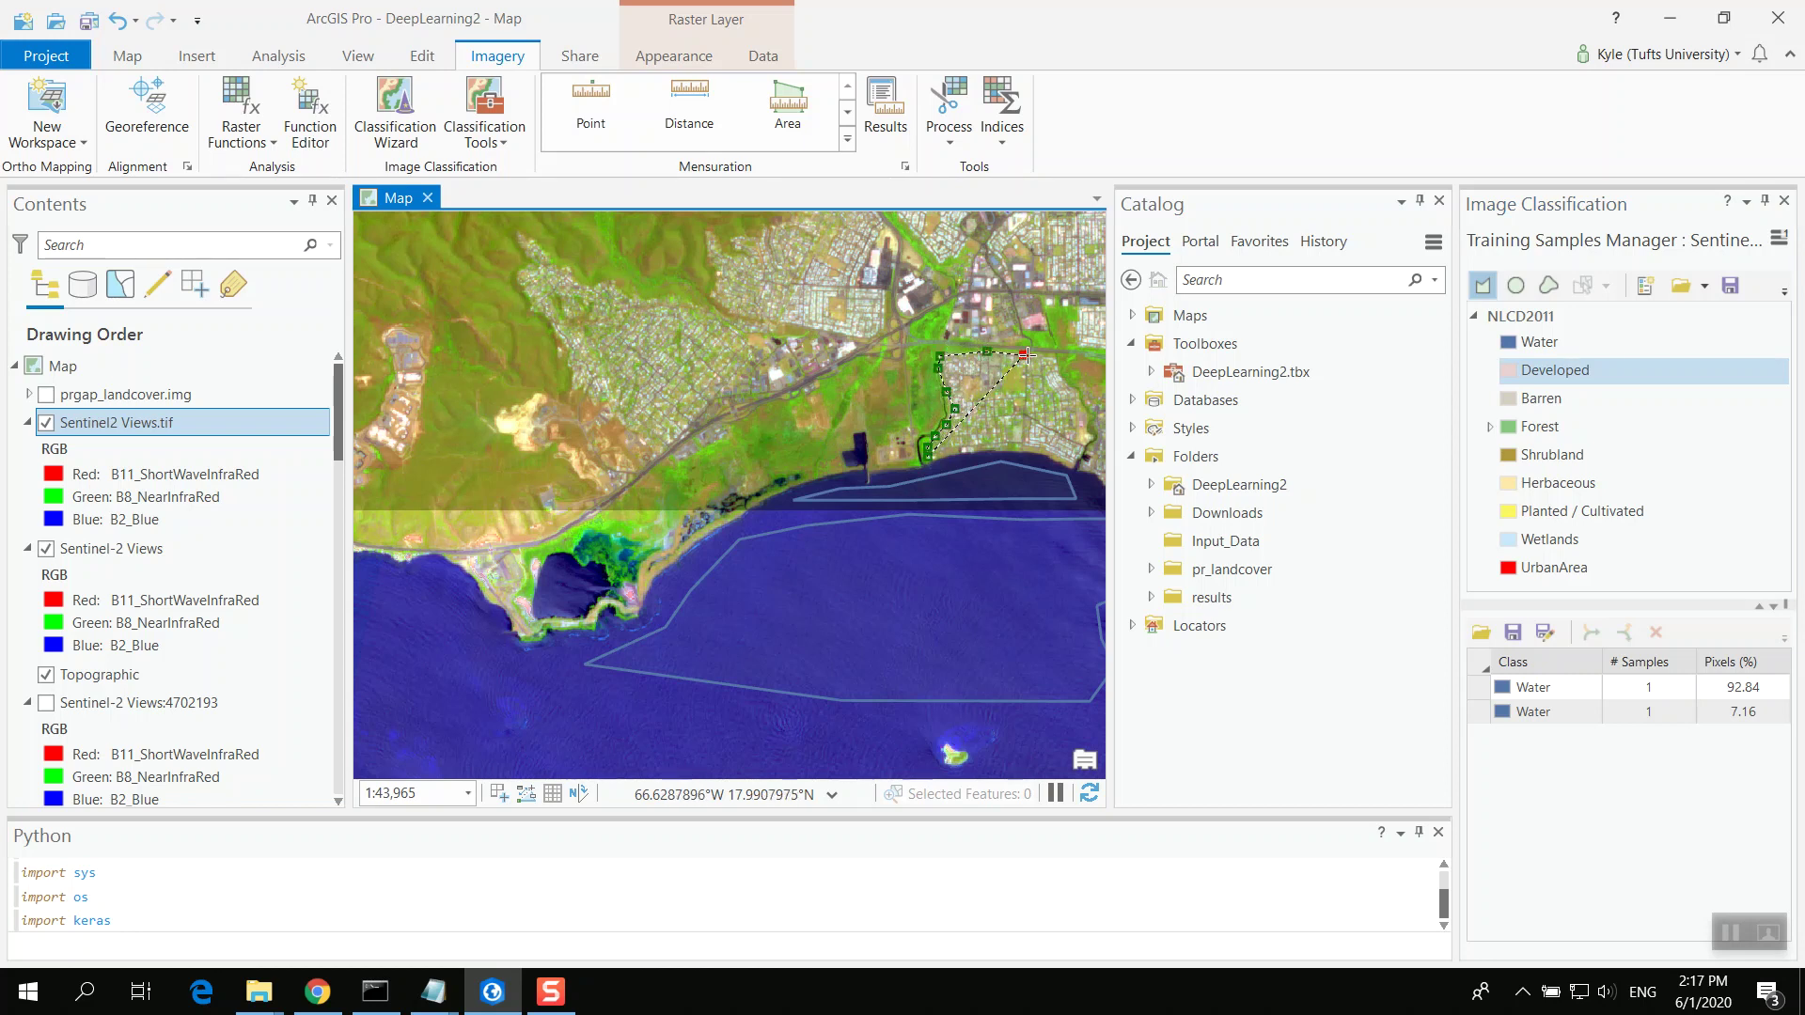
{"action": "left_click", "coordinate": [1024, 354]}
{"action": "left_click", "coordinate": [1058, 360]}
{"action": "left_click", "coordinate": [1063, 381]}
{"action": "left_click", "coordinate": [1077, 392]}
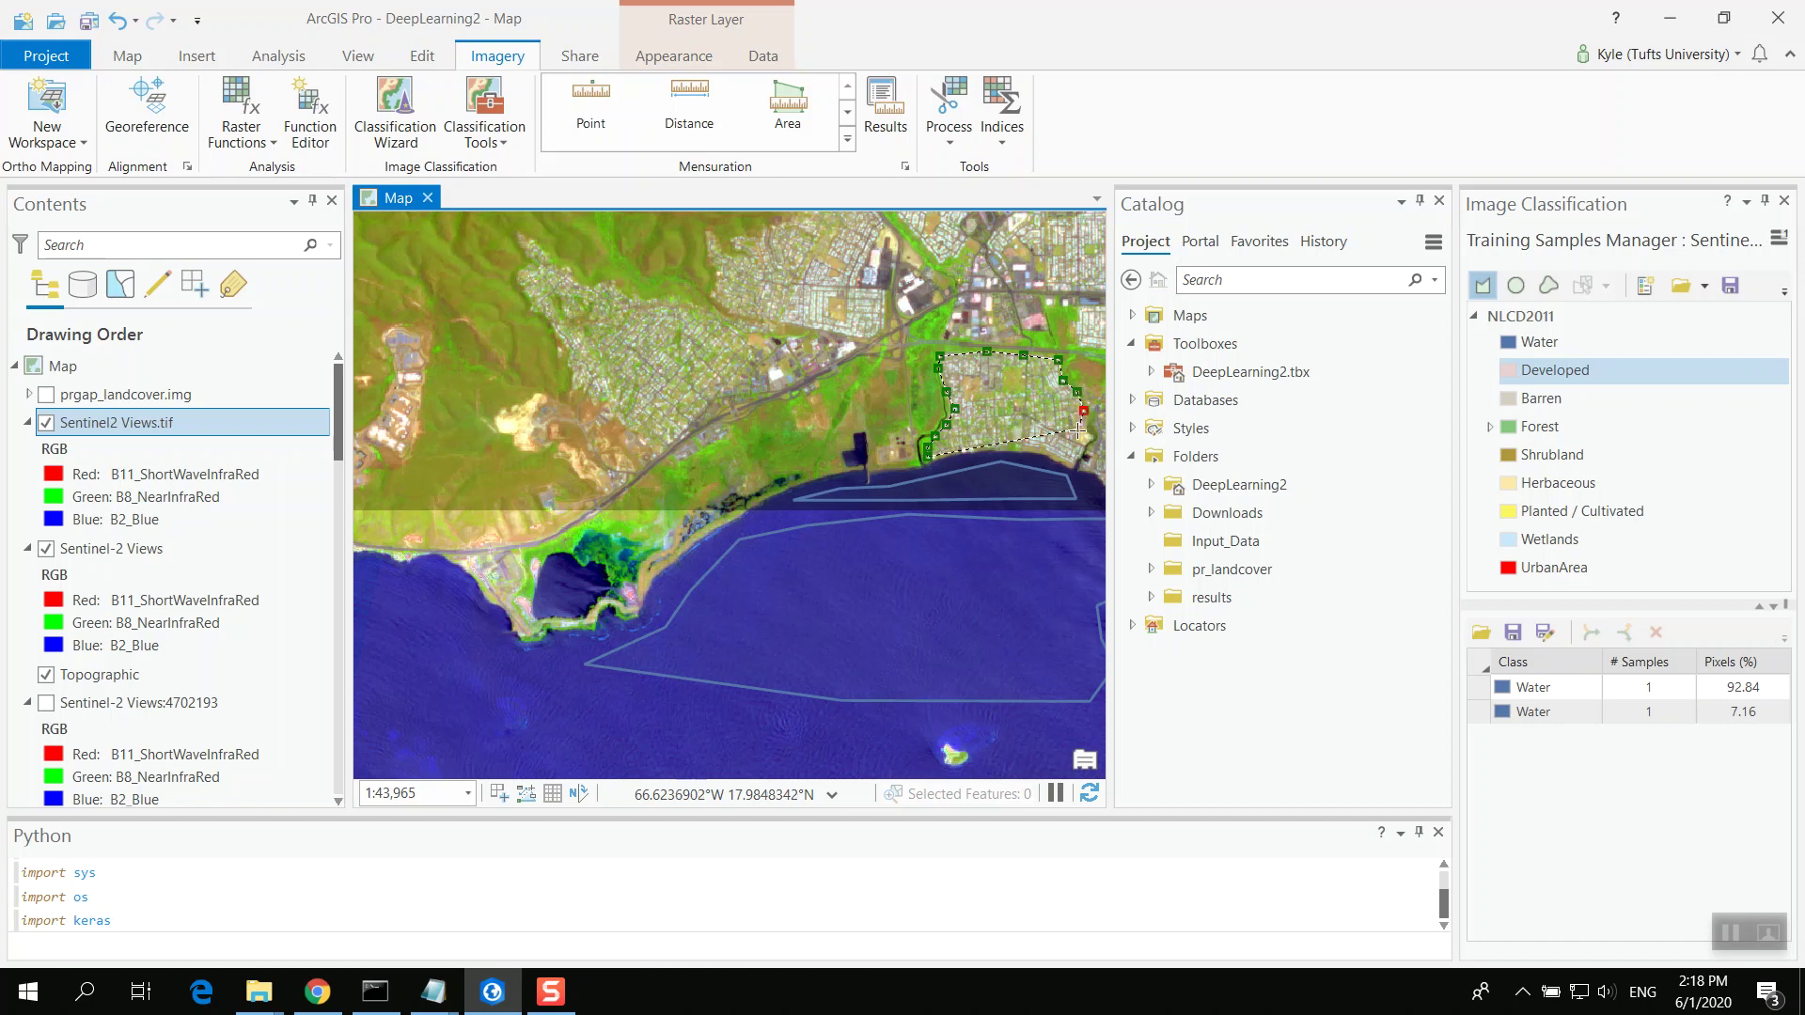
{"action": "left_click", "coordinate": [1077, 432]}
{"action": "double_click", "coordinate": [1071, 458]}
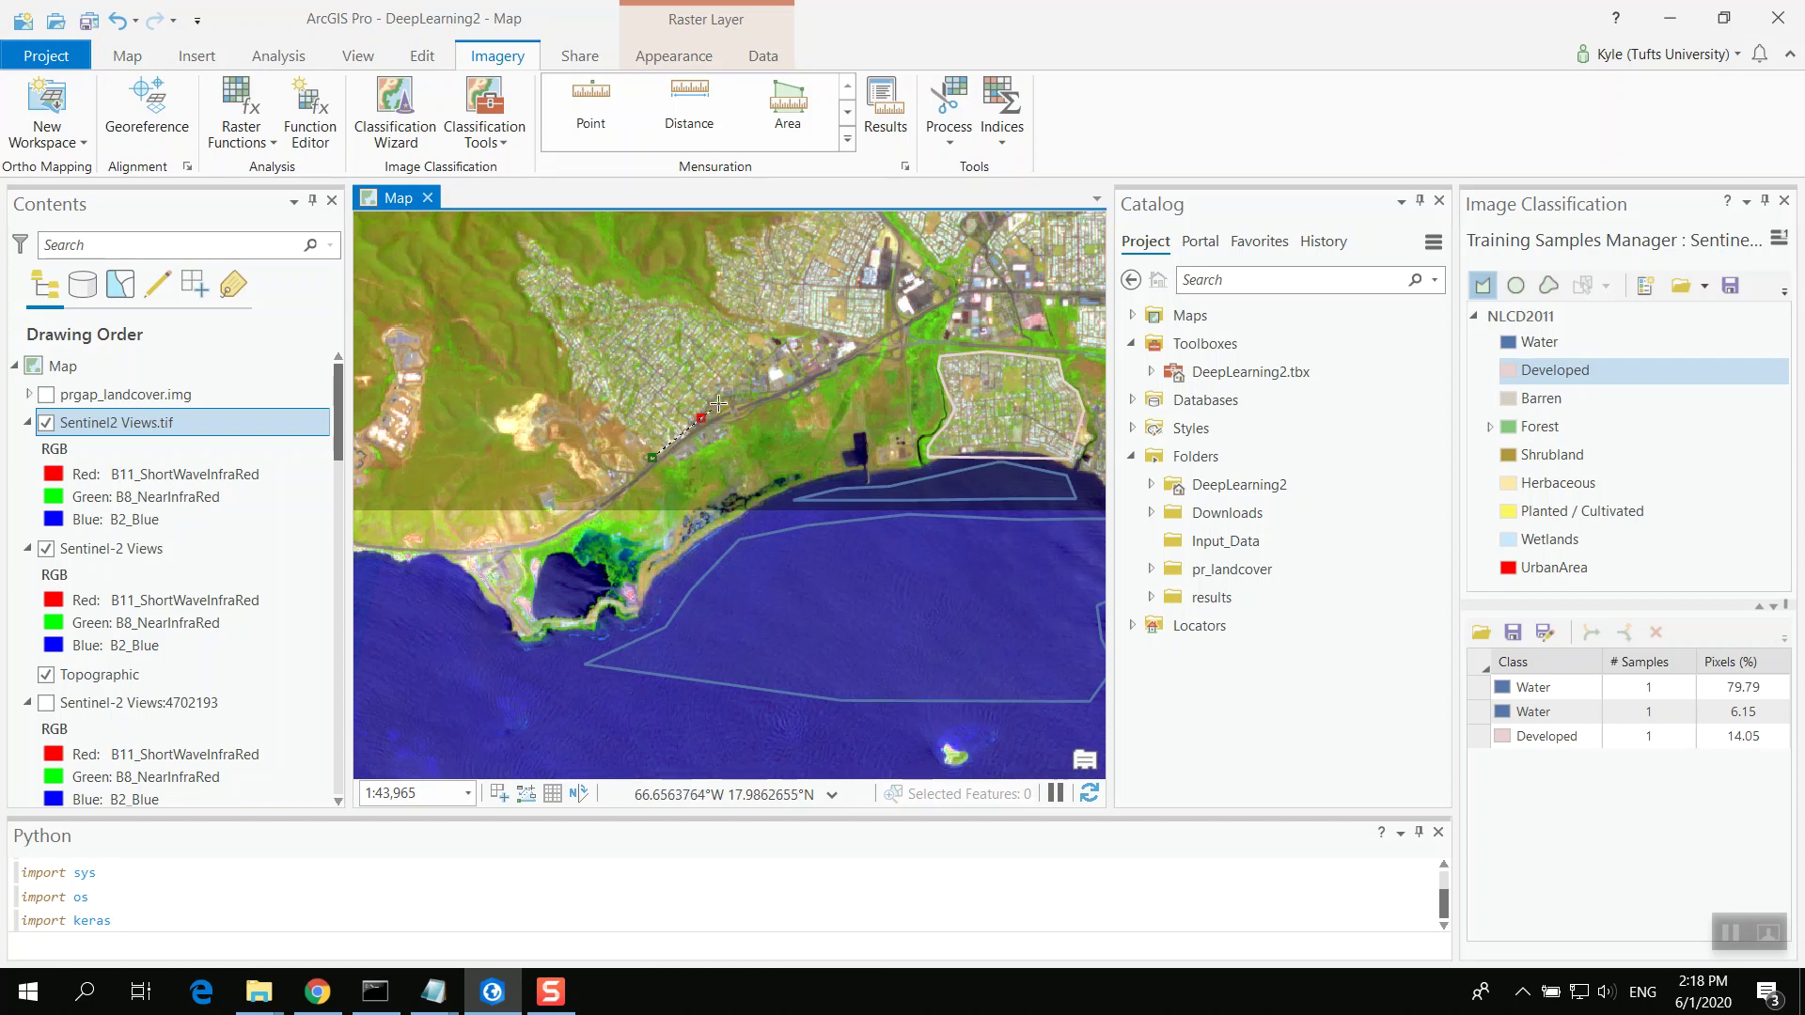
Step: Outline the western neighbourhood as a second Developed training sample
{"action": "left_click", "coordinate": [756, 357]}
{"action": "left_click", "coordinate": [733, 335]}
{"action": "left_click", "coordinate": [606, 302]}
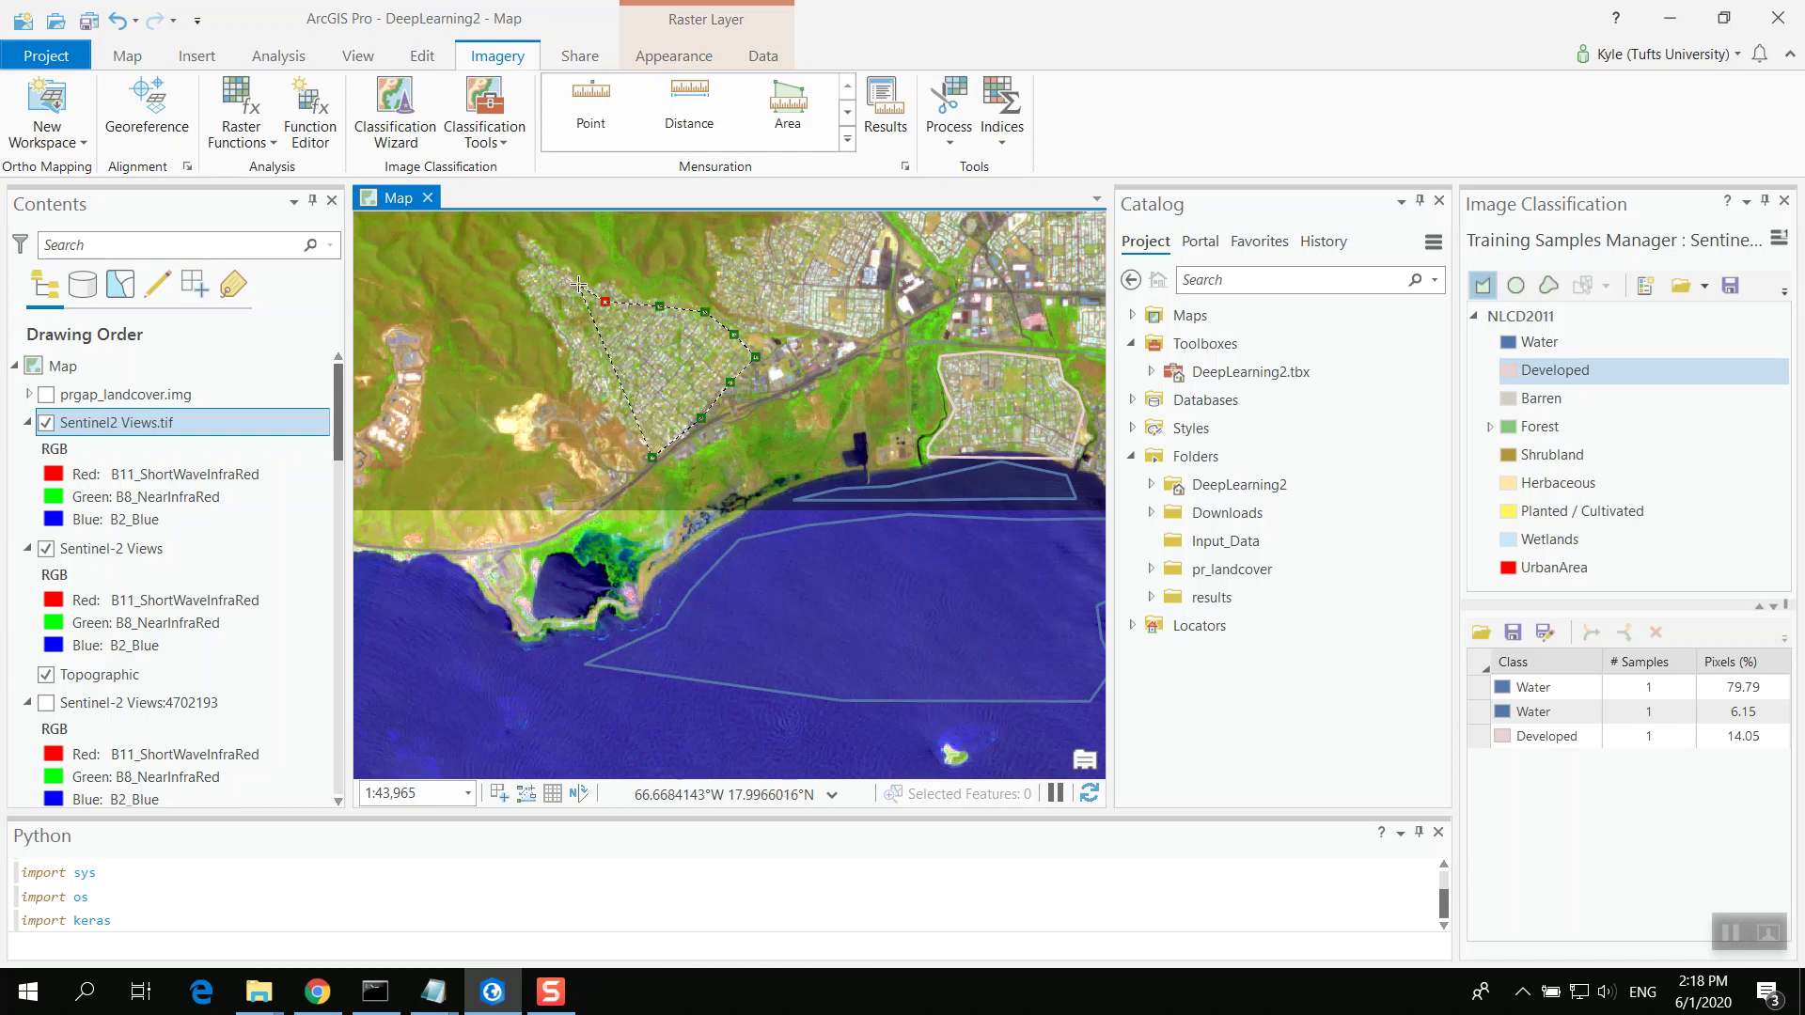
{"action": "left_click", "coordinate": [578, 283]}
{"action": "left_click", "coordinate": [557, 266]}
{"action": "left_click", "coordinate": [534, 257]}
{"action": "left_click", "coordinate": [522, 239]}
{"action": "left_click", "coordinate": [536, 270]}
{"action": "double_click", "coordinate": [520, 283]}
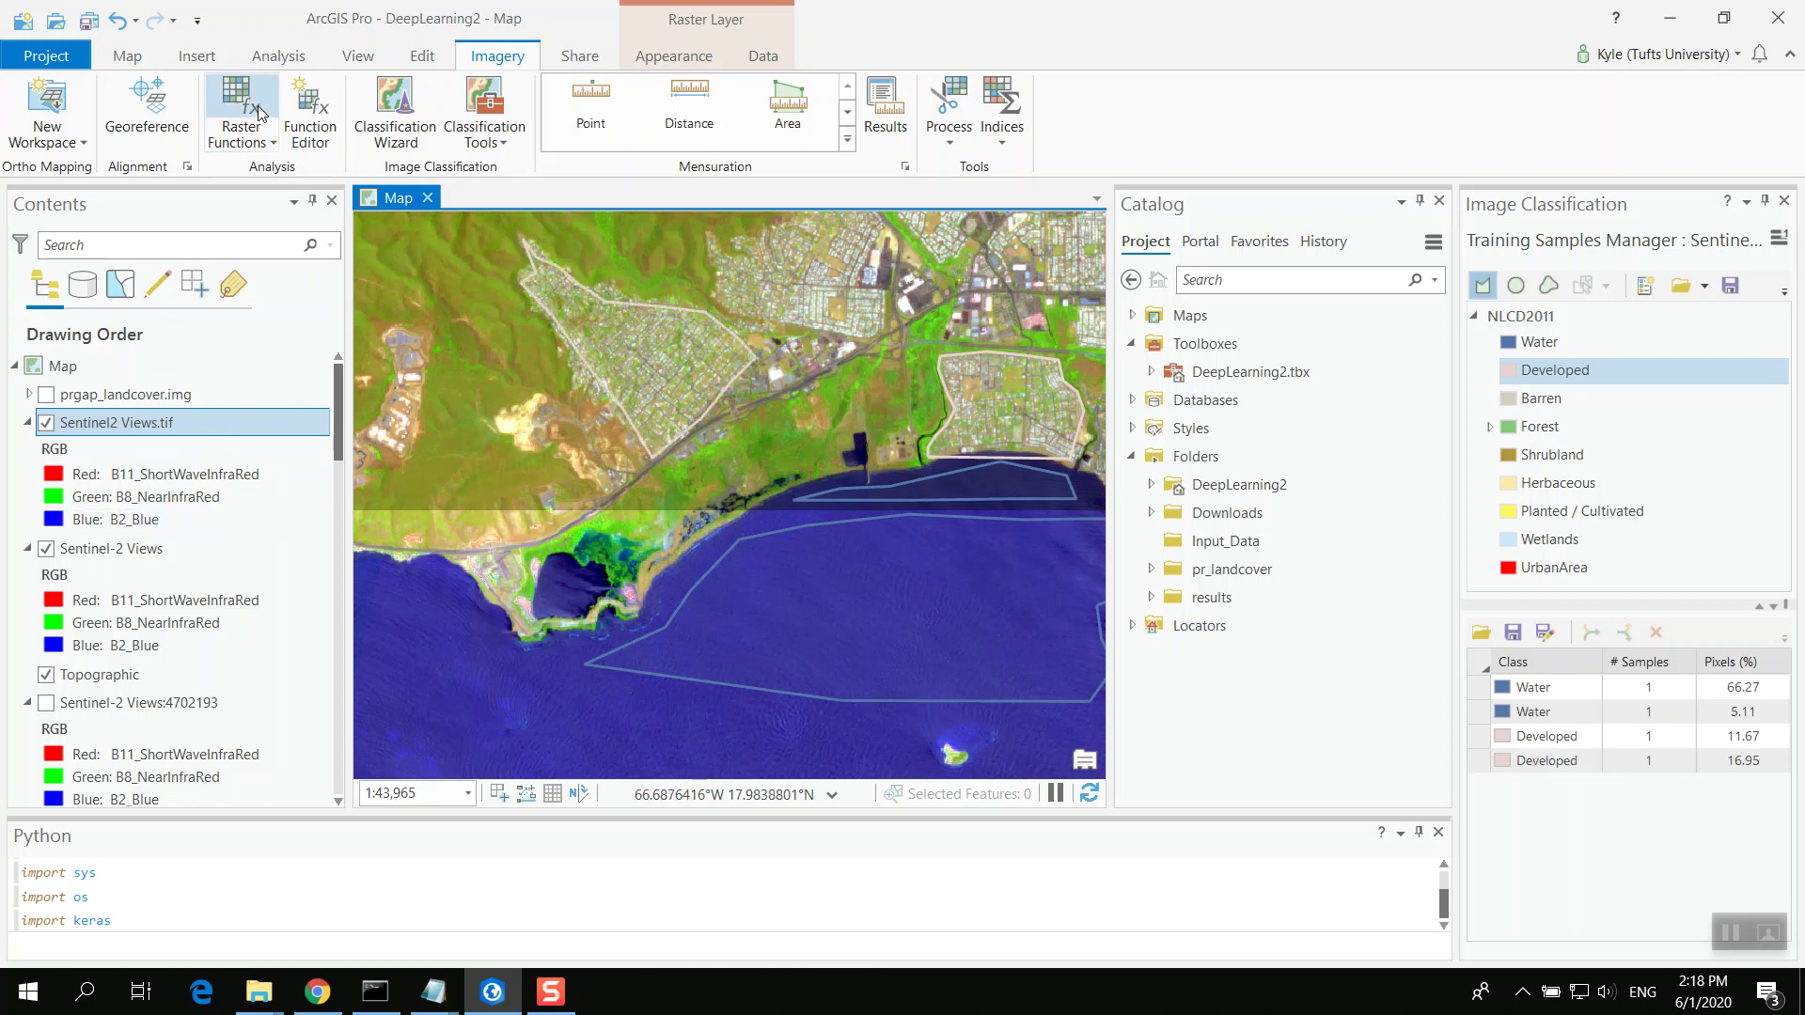
Step: Add the World Imagery basemap and move it directly beneath Sentinel2 Views.tif
{"action": "left_click", "coordinate": [178, 54]}
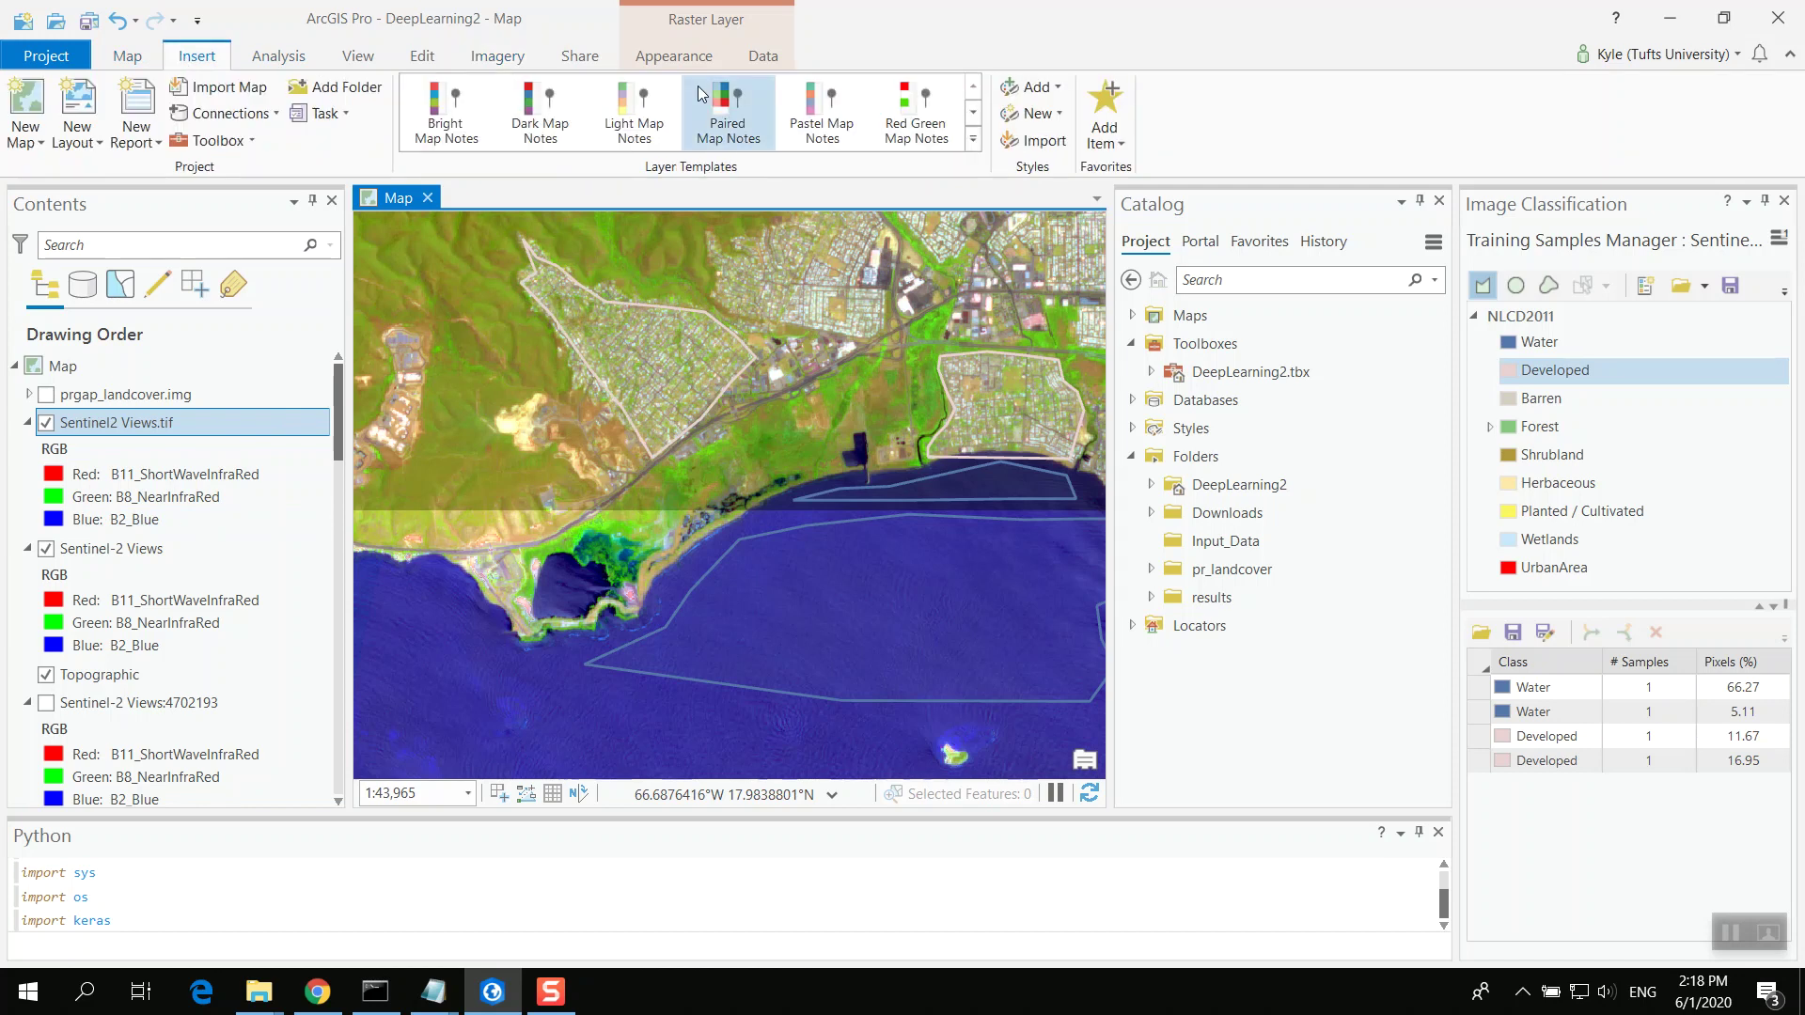
{"action": "left_click", "coordinate": [128, 58]}
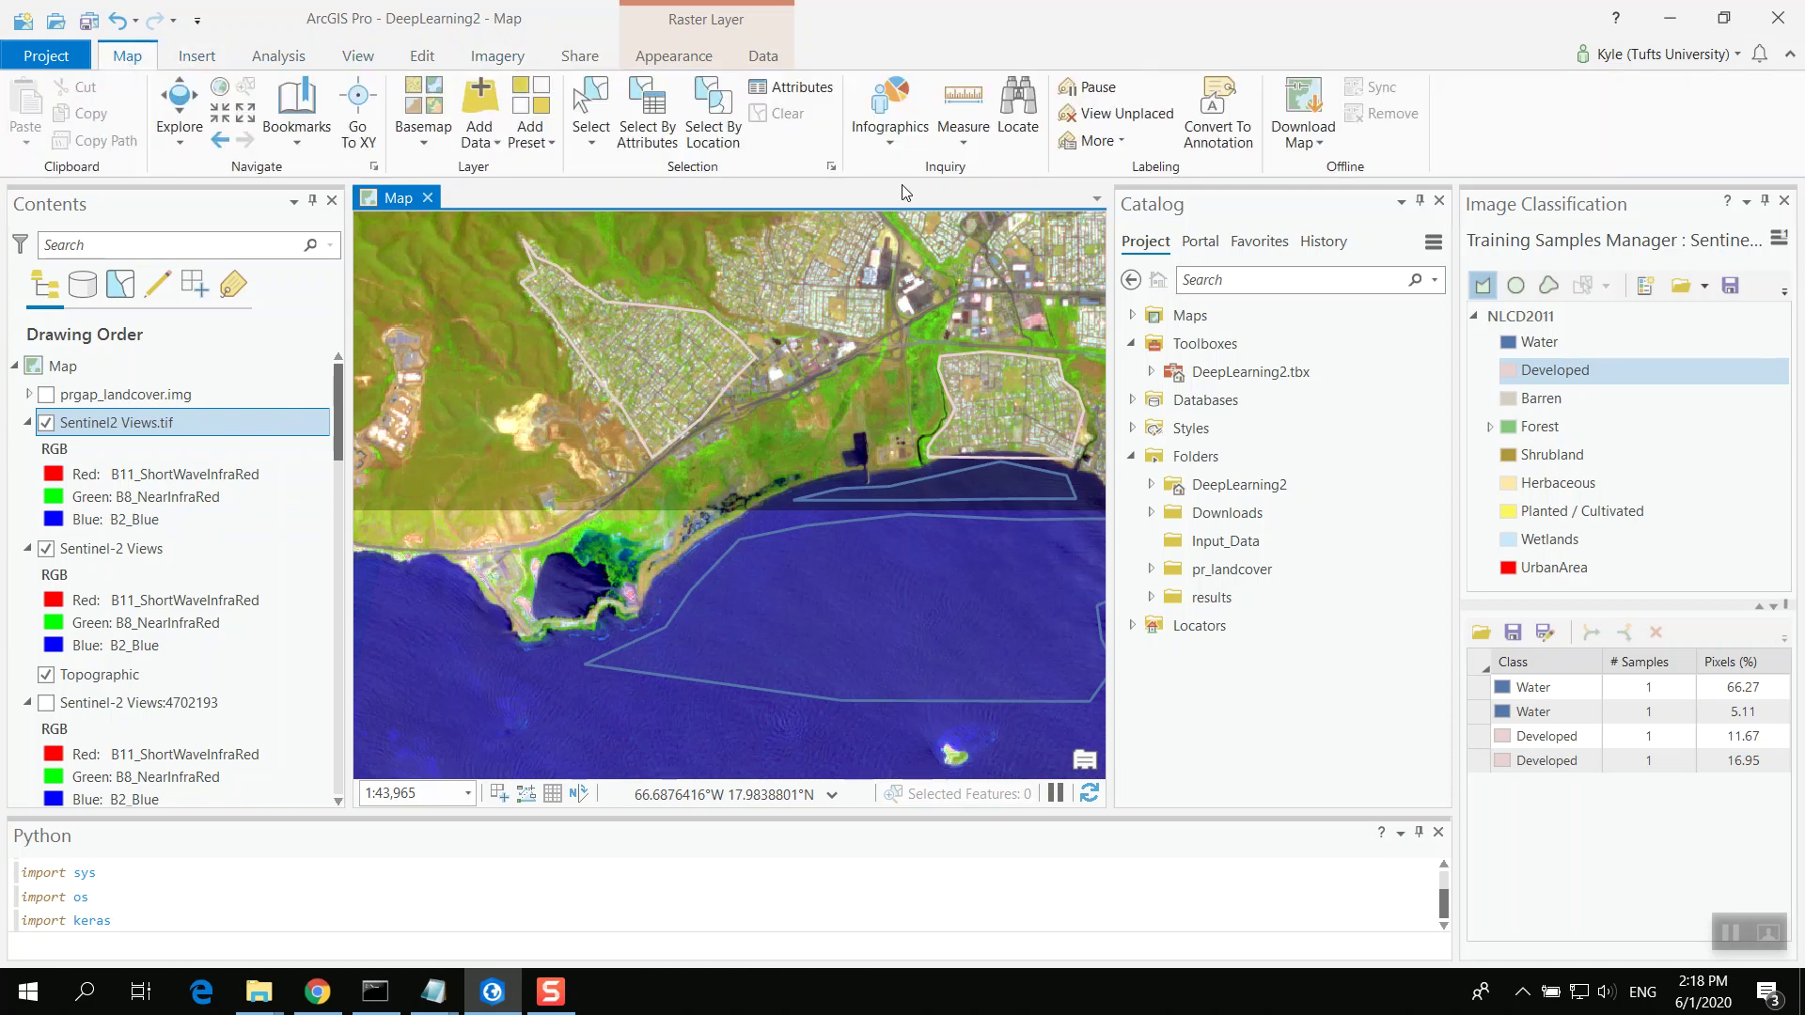
{"action": "left_click", "coordinate": [424, 143]}
{"action": "left_click", "coordinate": [503, 242]}
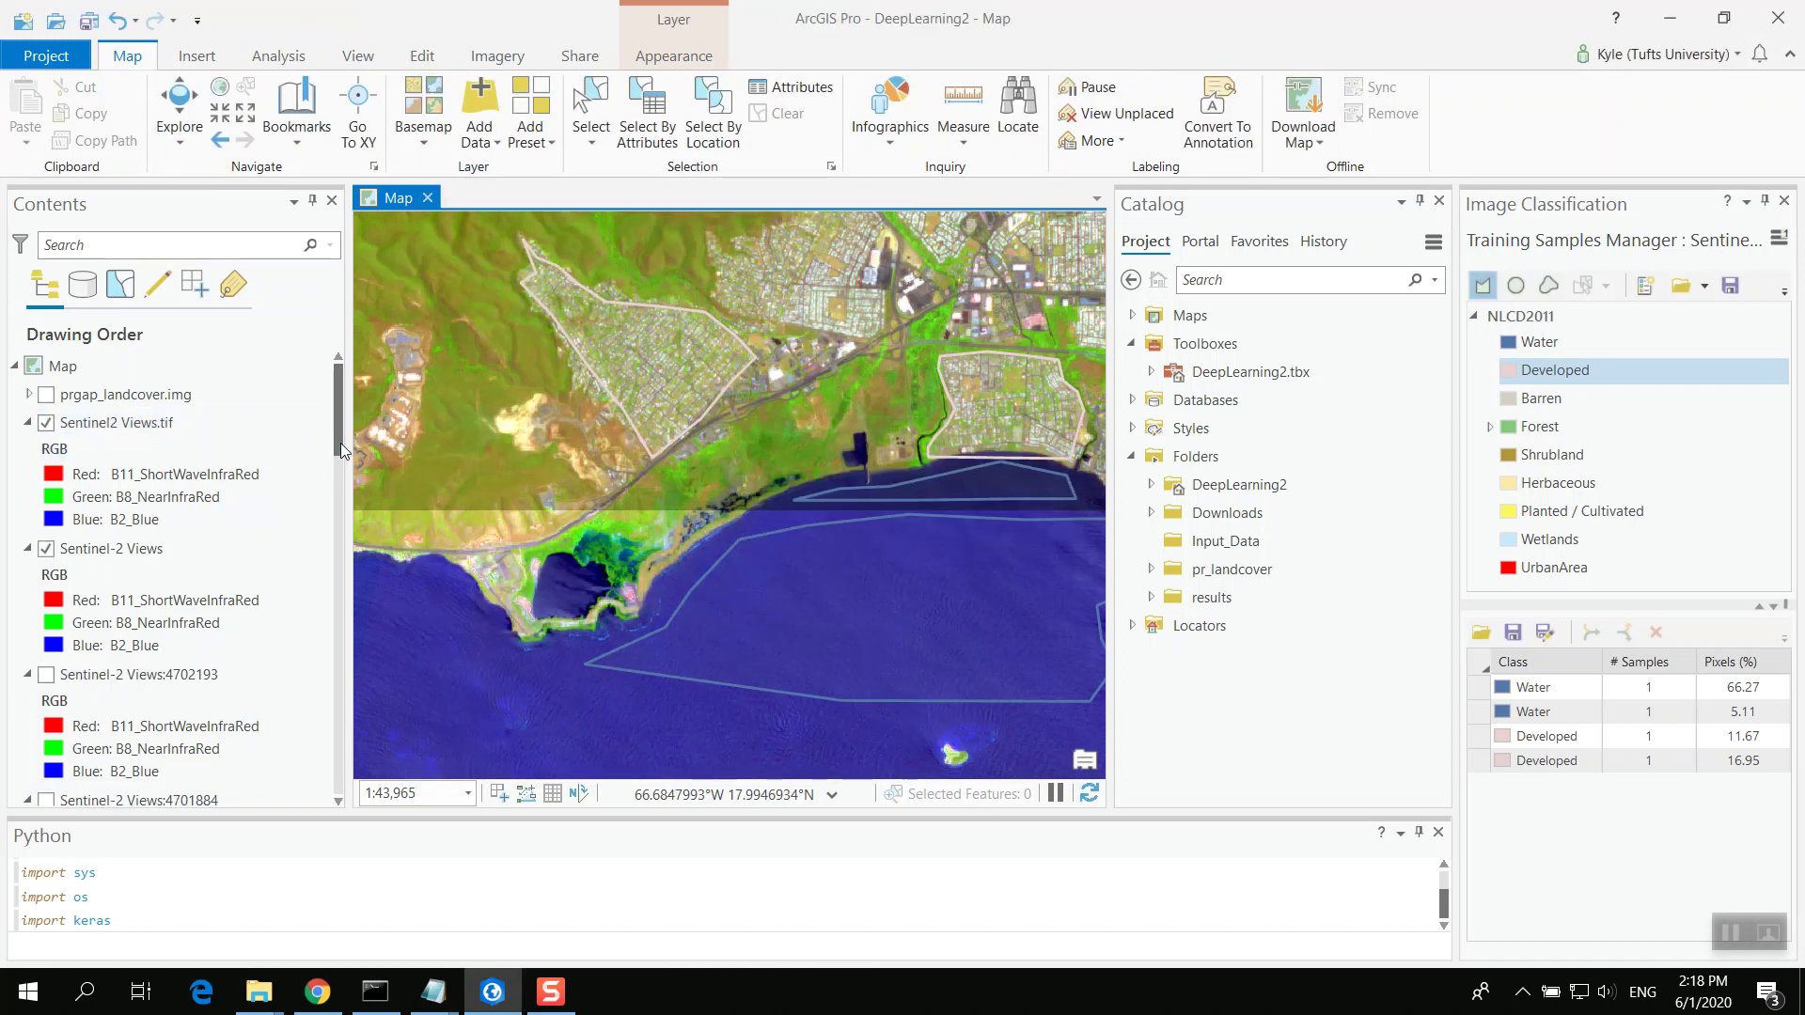
{"action": "left_click_drag", "start_coordinate": [341, 443], "coordinate": [333, 803]}
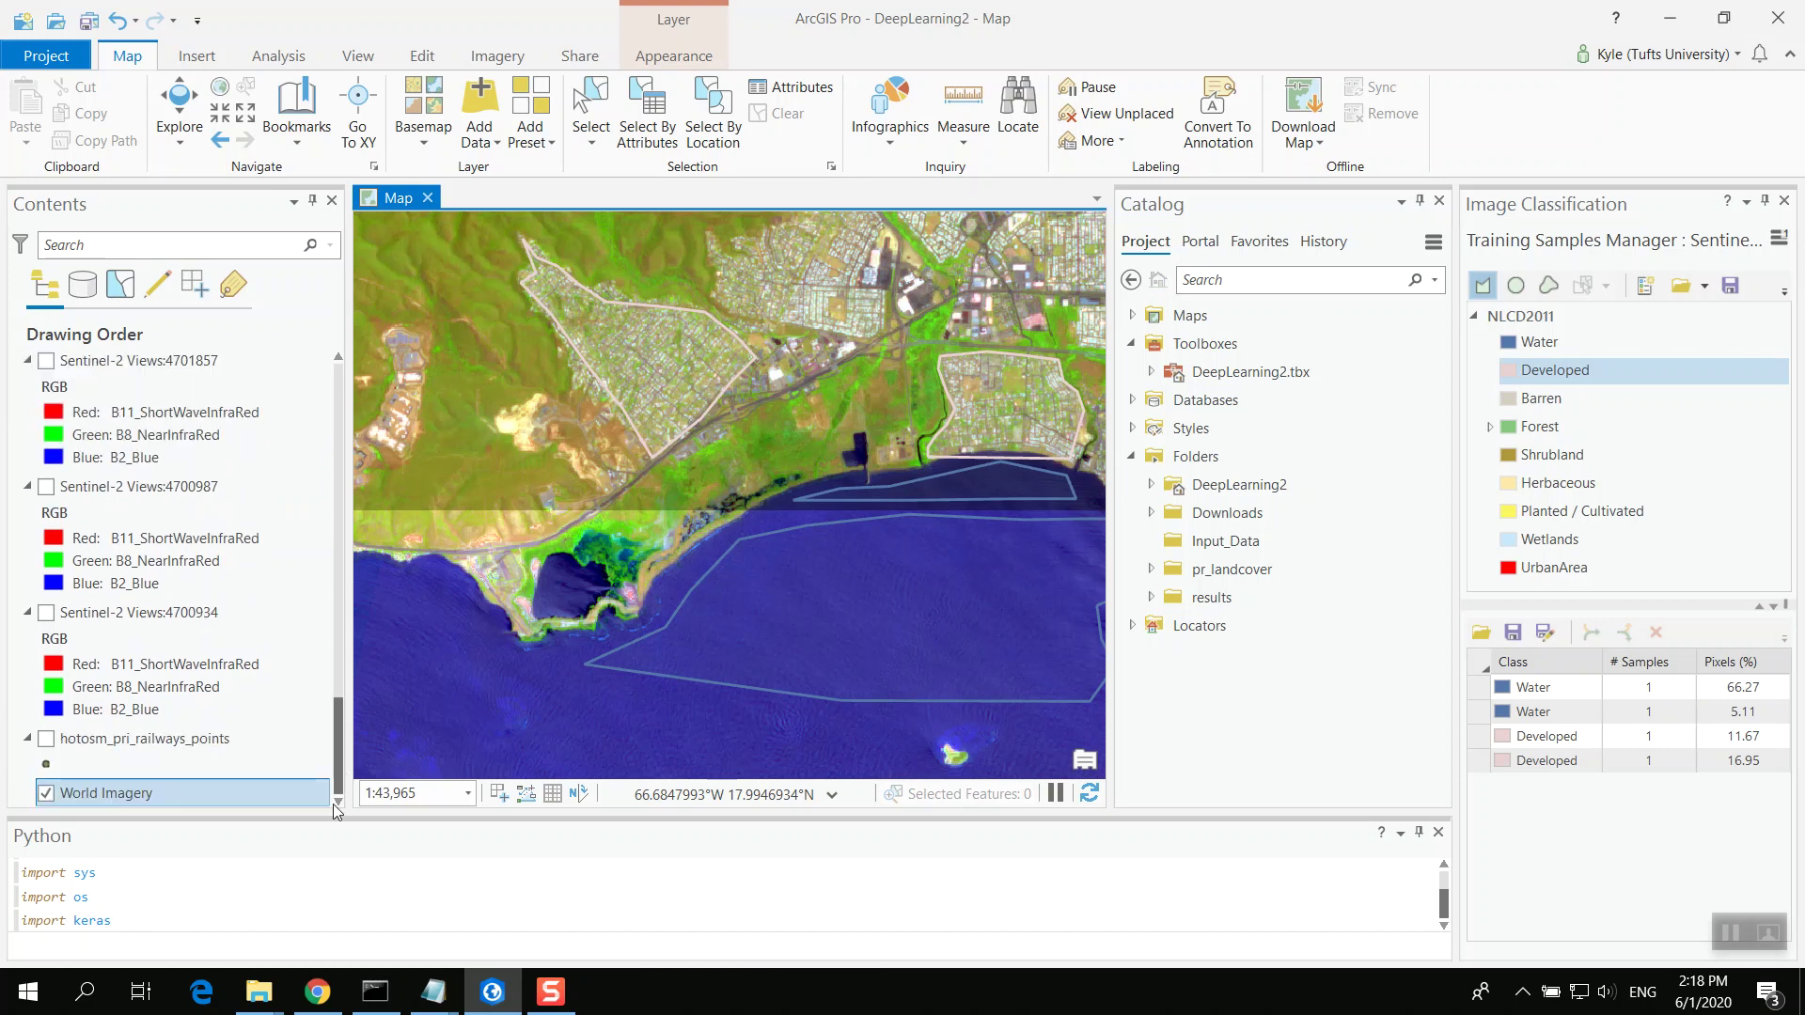
{"action": "left_click_drag", "start_coordinate": [186, 780], "coordinate": [217, 442]}
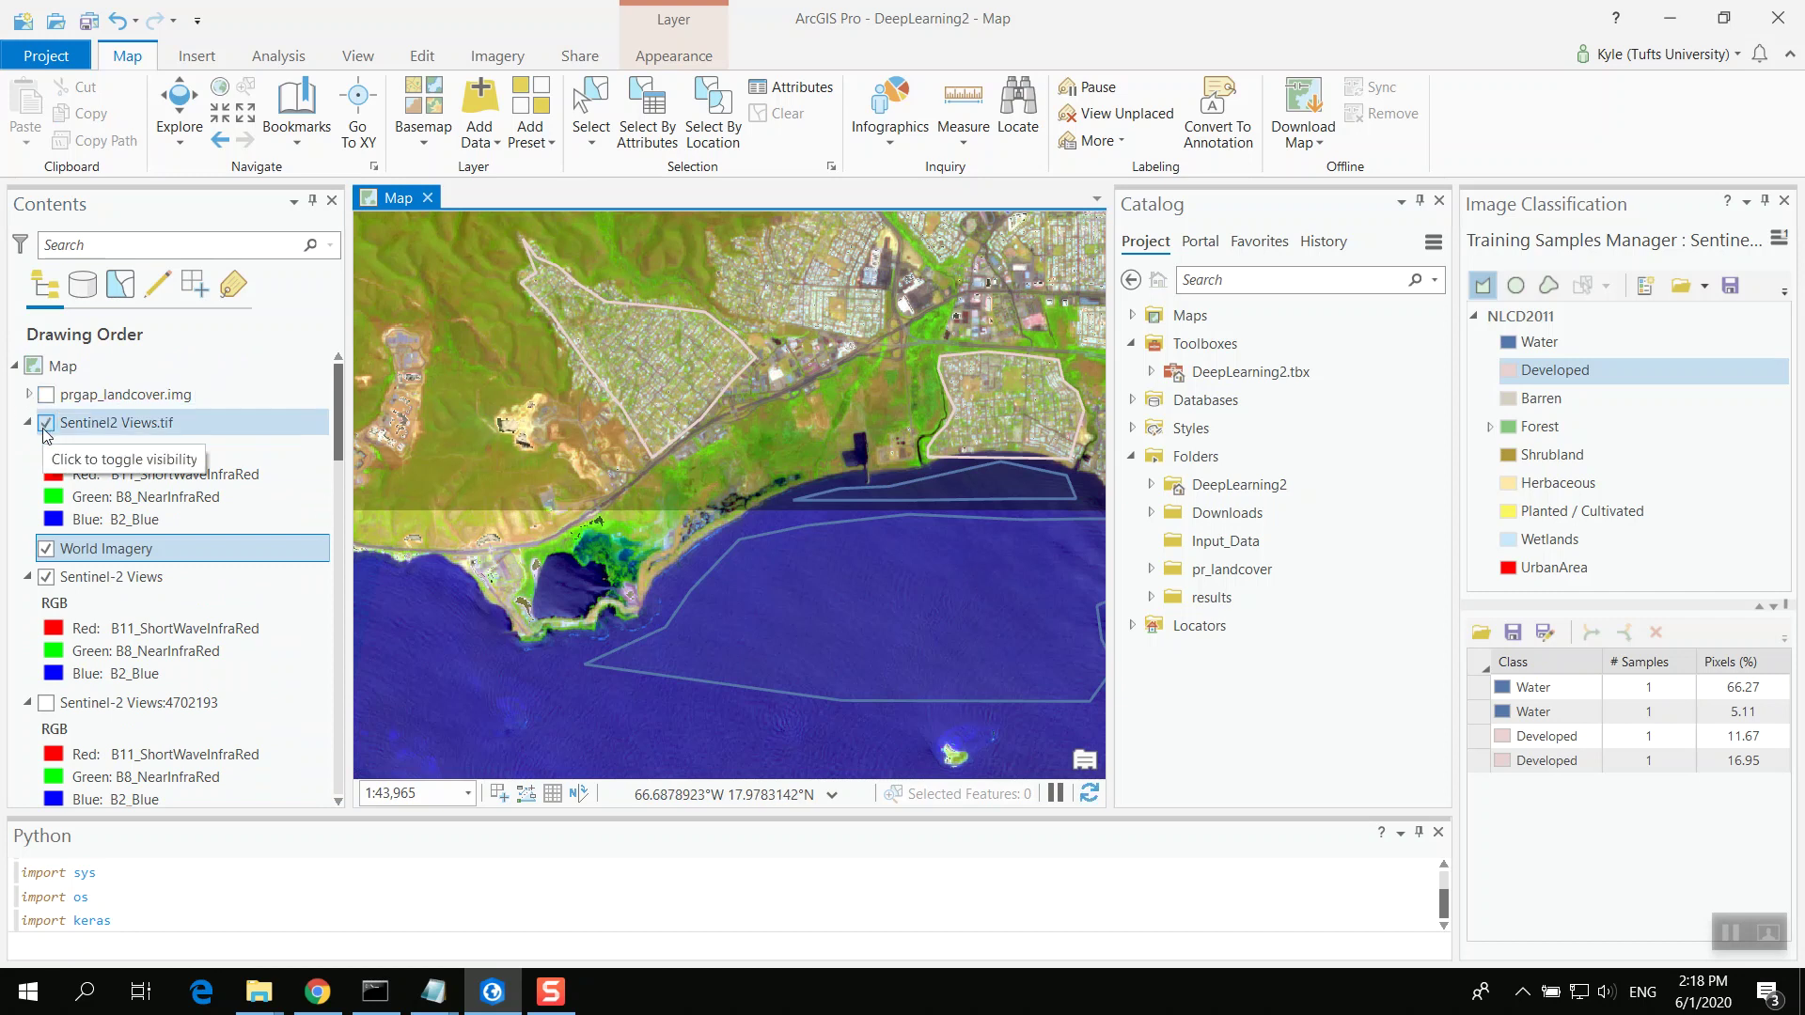
Step: Toggle Sentinel2 Views.tif off and on to compare true- and false-colour coastline views
{"action": "left_click", "coordinate": [45, 424]}
{"action": "scroll", "coordinate": [663, 539], "scroll_direction": "up", "scroll_amount": 3}
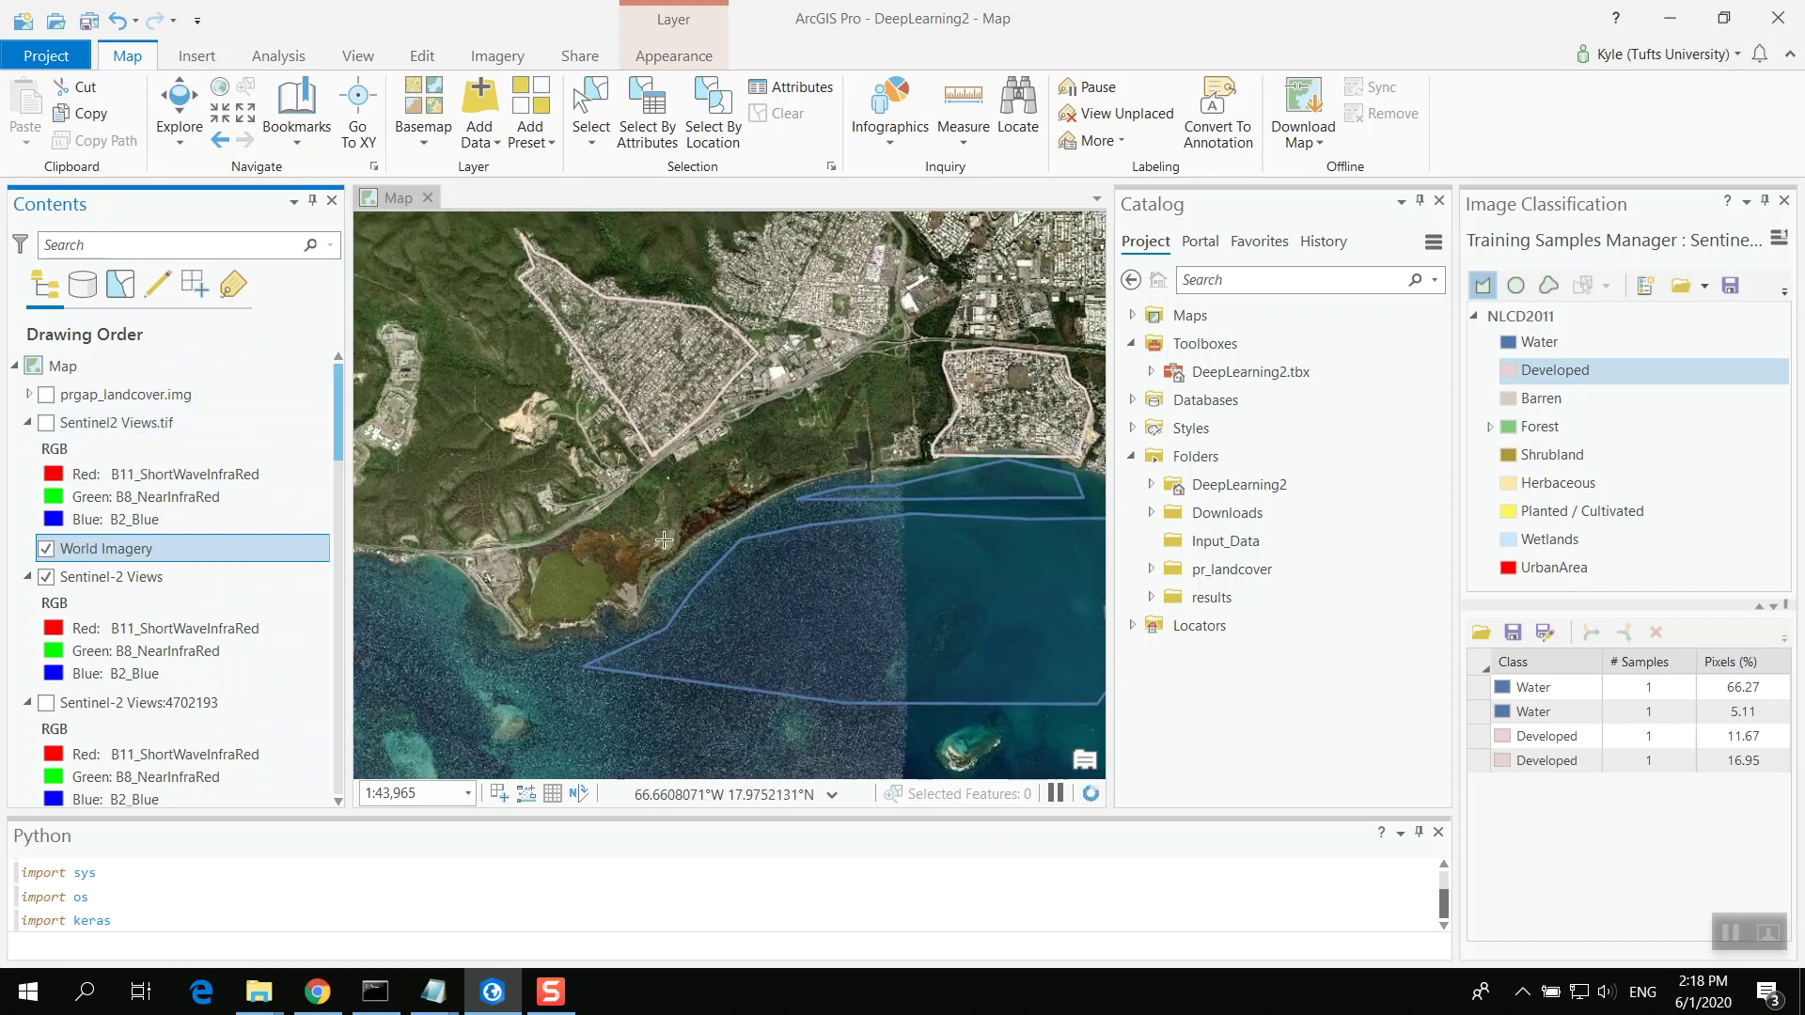
{"action": "scroll", "coordinate": [664, 540], "scroll_direction": "up", "scroll_amount": 1}
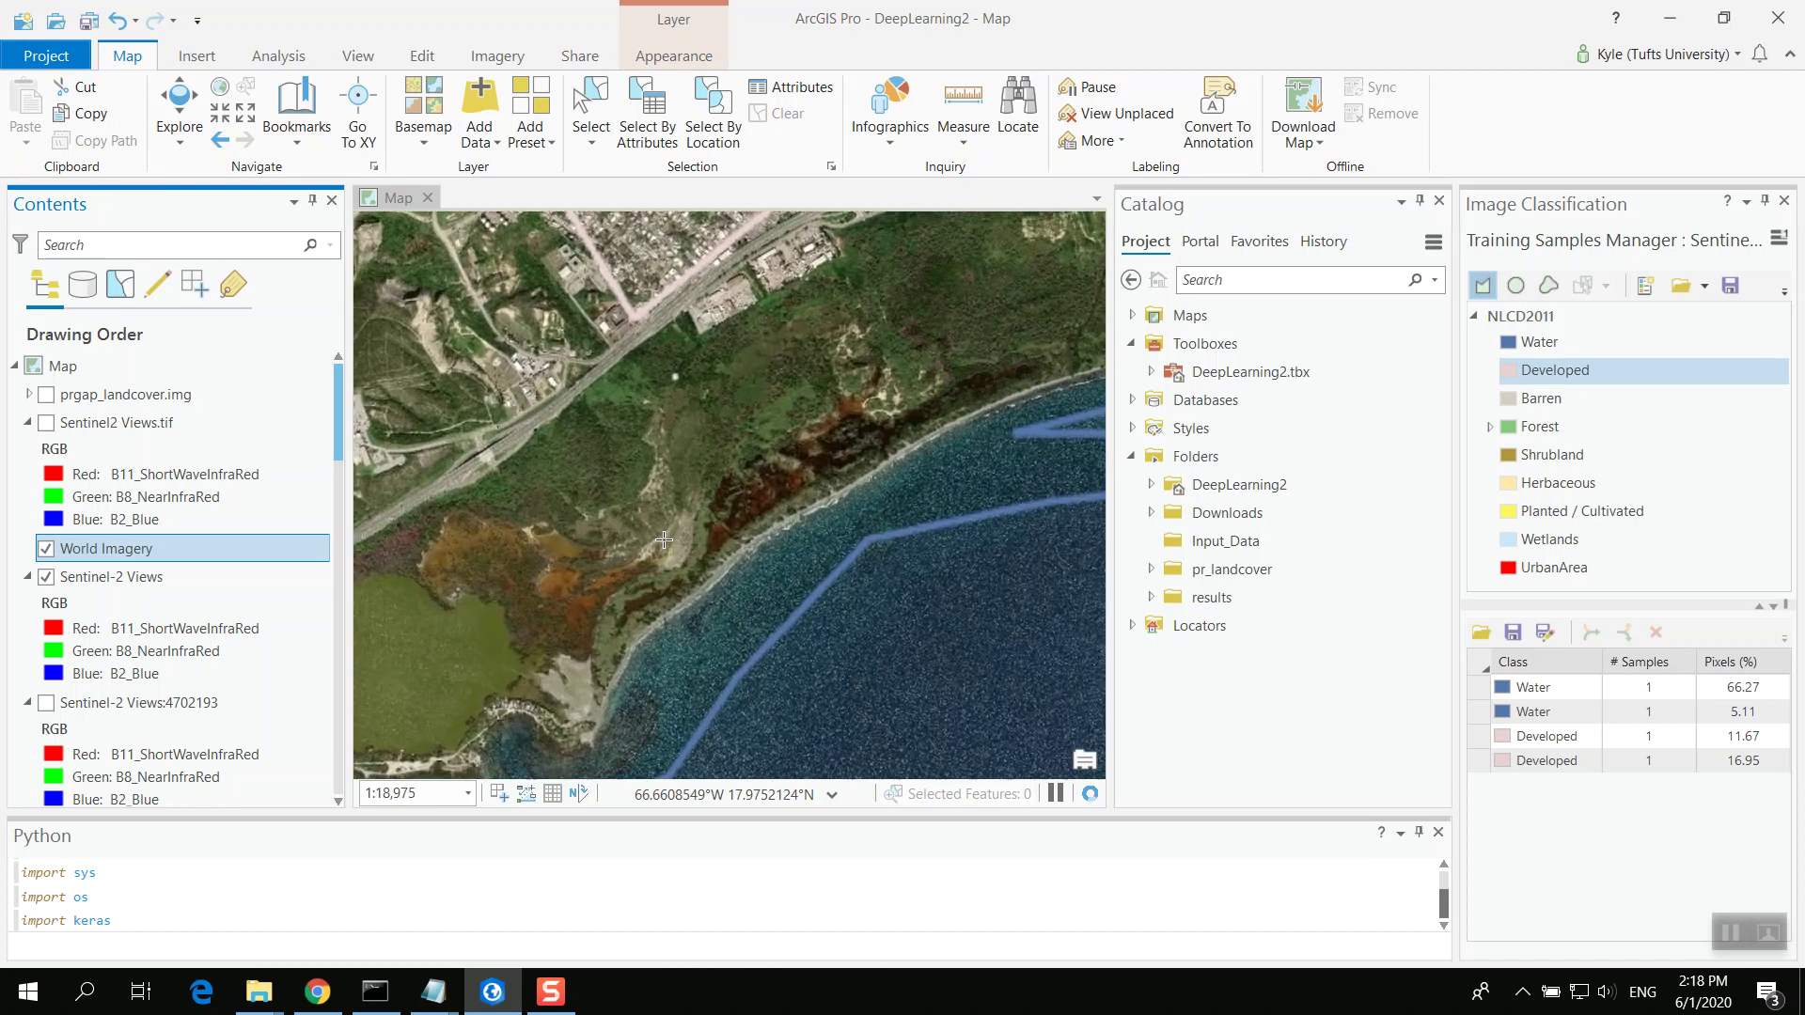
{"action": "scroll", "coordinate": [870, 363], "scroll_direction": "down", "scroll_amount": 2}
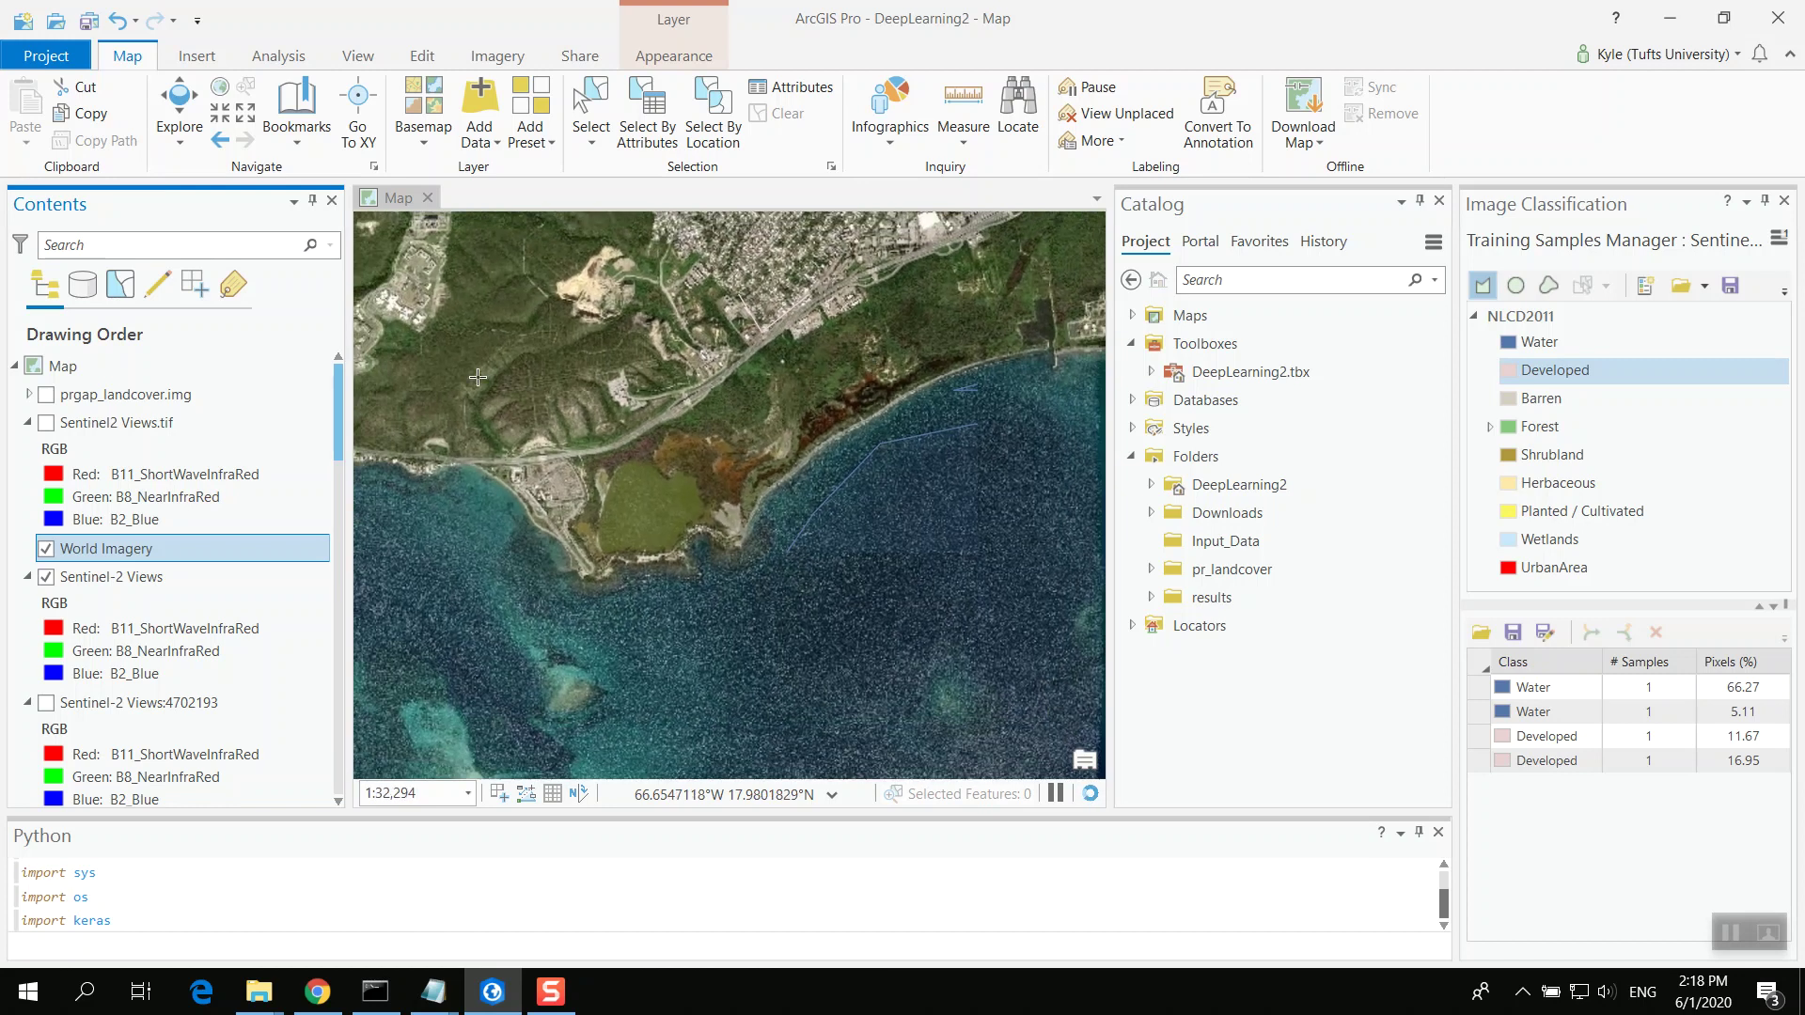
{"action": "left_click", "coordinate": [45, 423]}
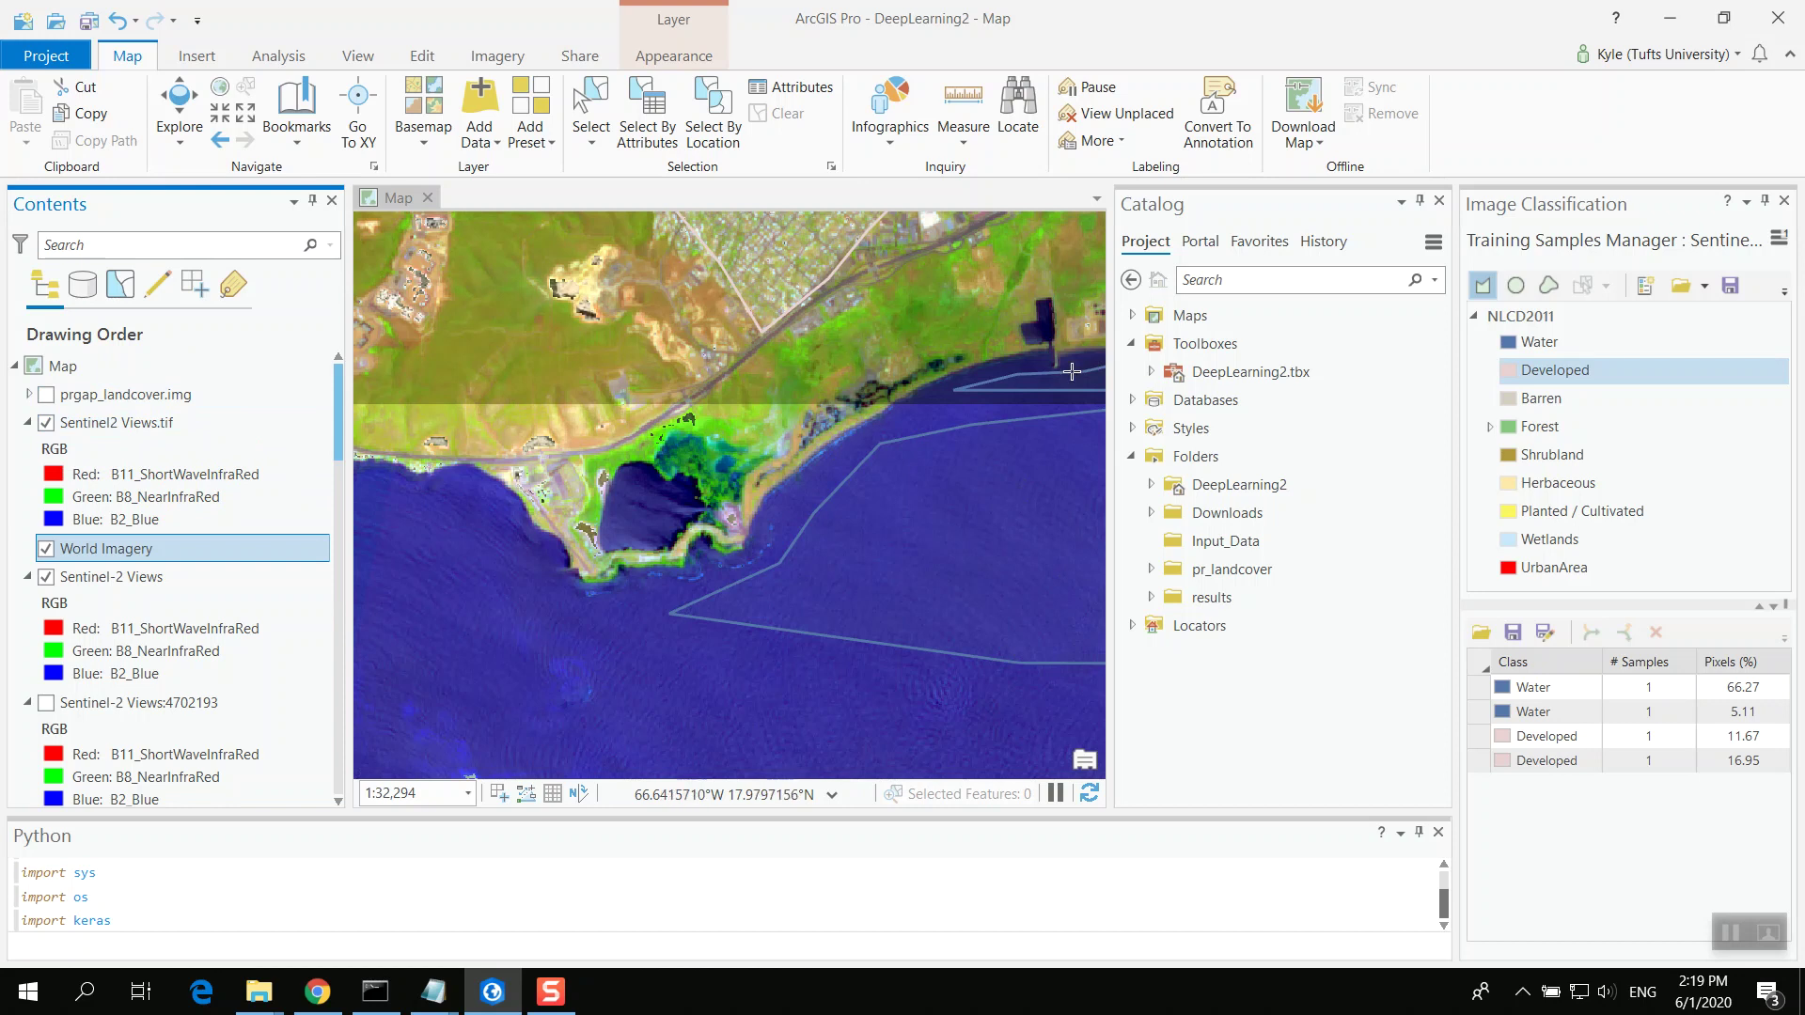
{"action": "scroll", "coordinate": [935, 407], "scroll_direction": "down", "scroll_amount": 2}
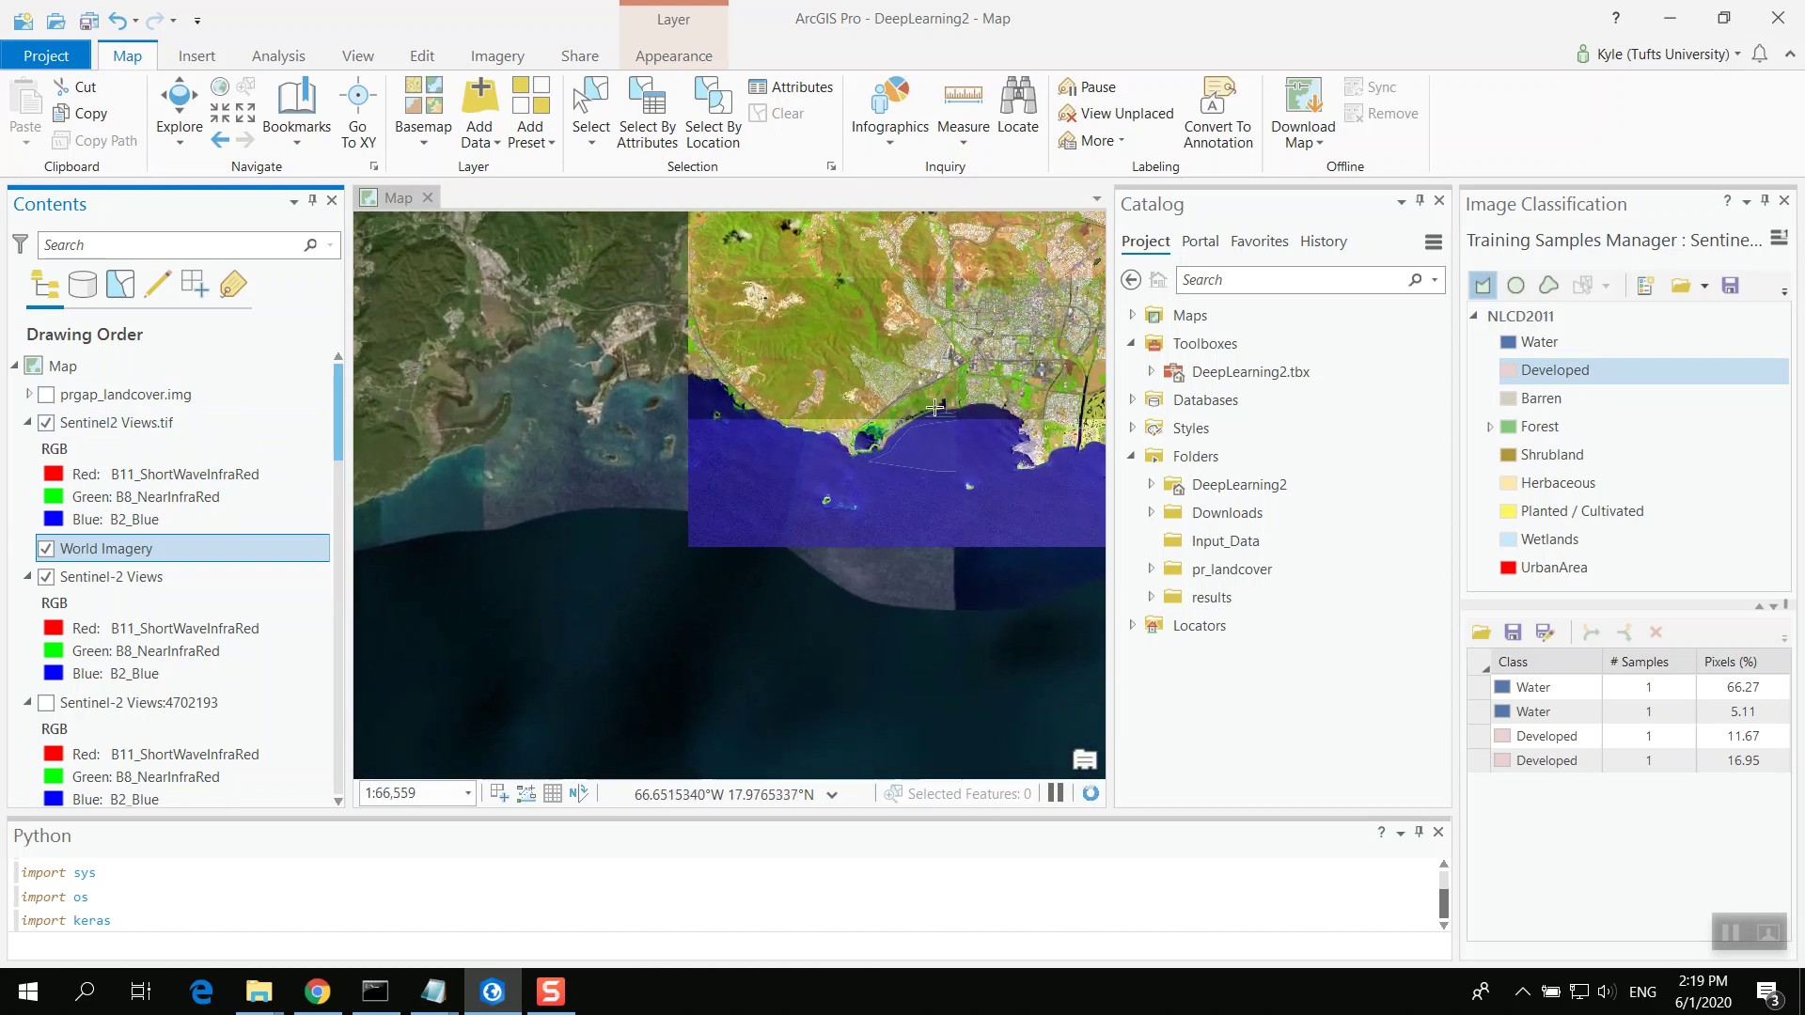
{"action": "scroll", "coordinate": [935, 407], "scroll_direction": "down", "scroll_amount": 3}
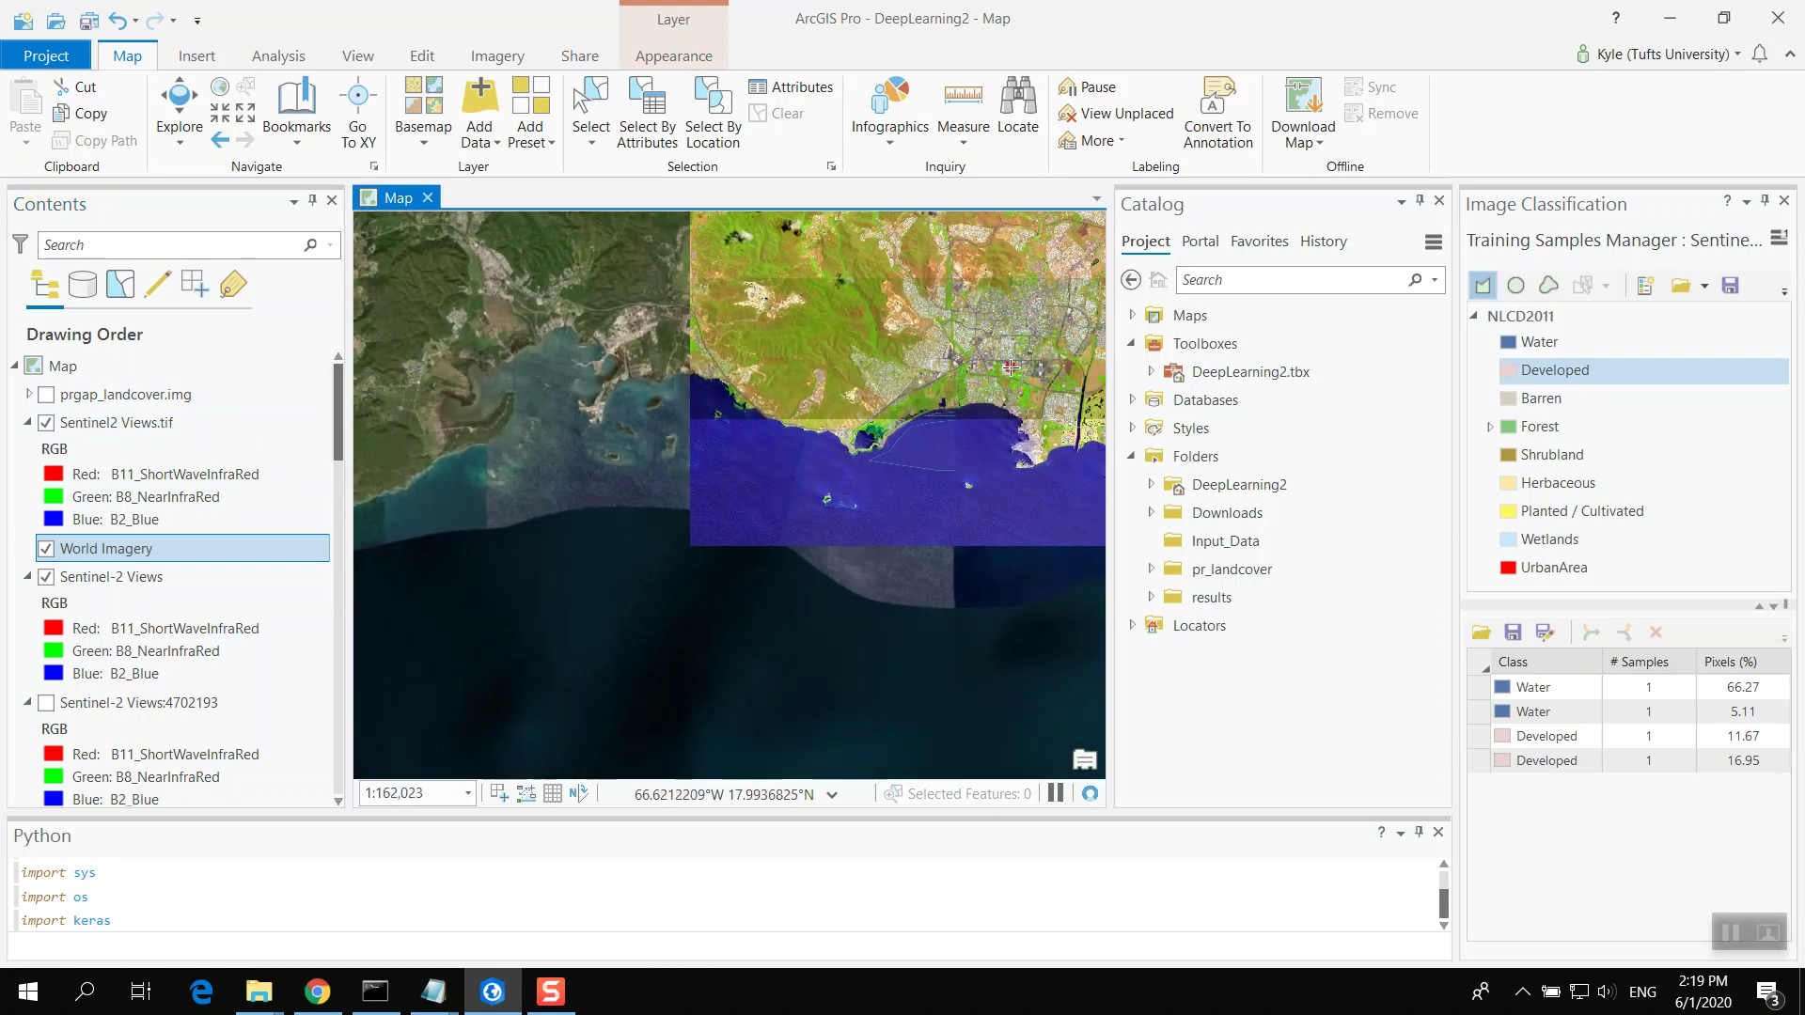
{"action": "double_click", "coordinate": [892, 464]}
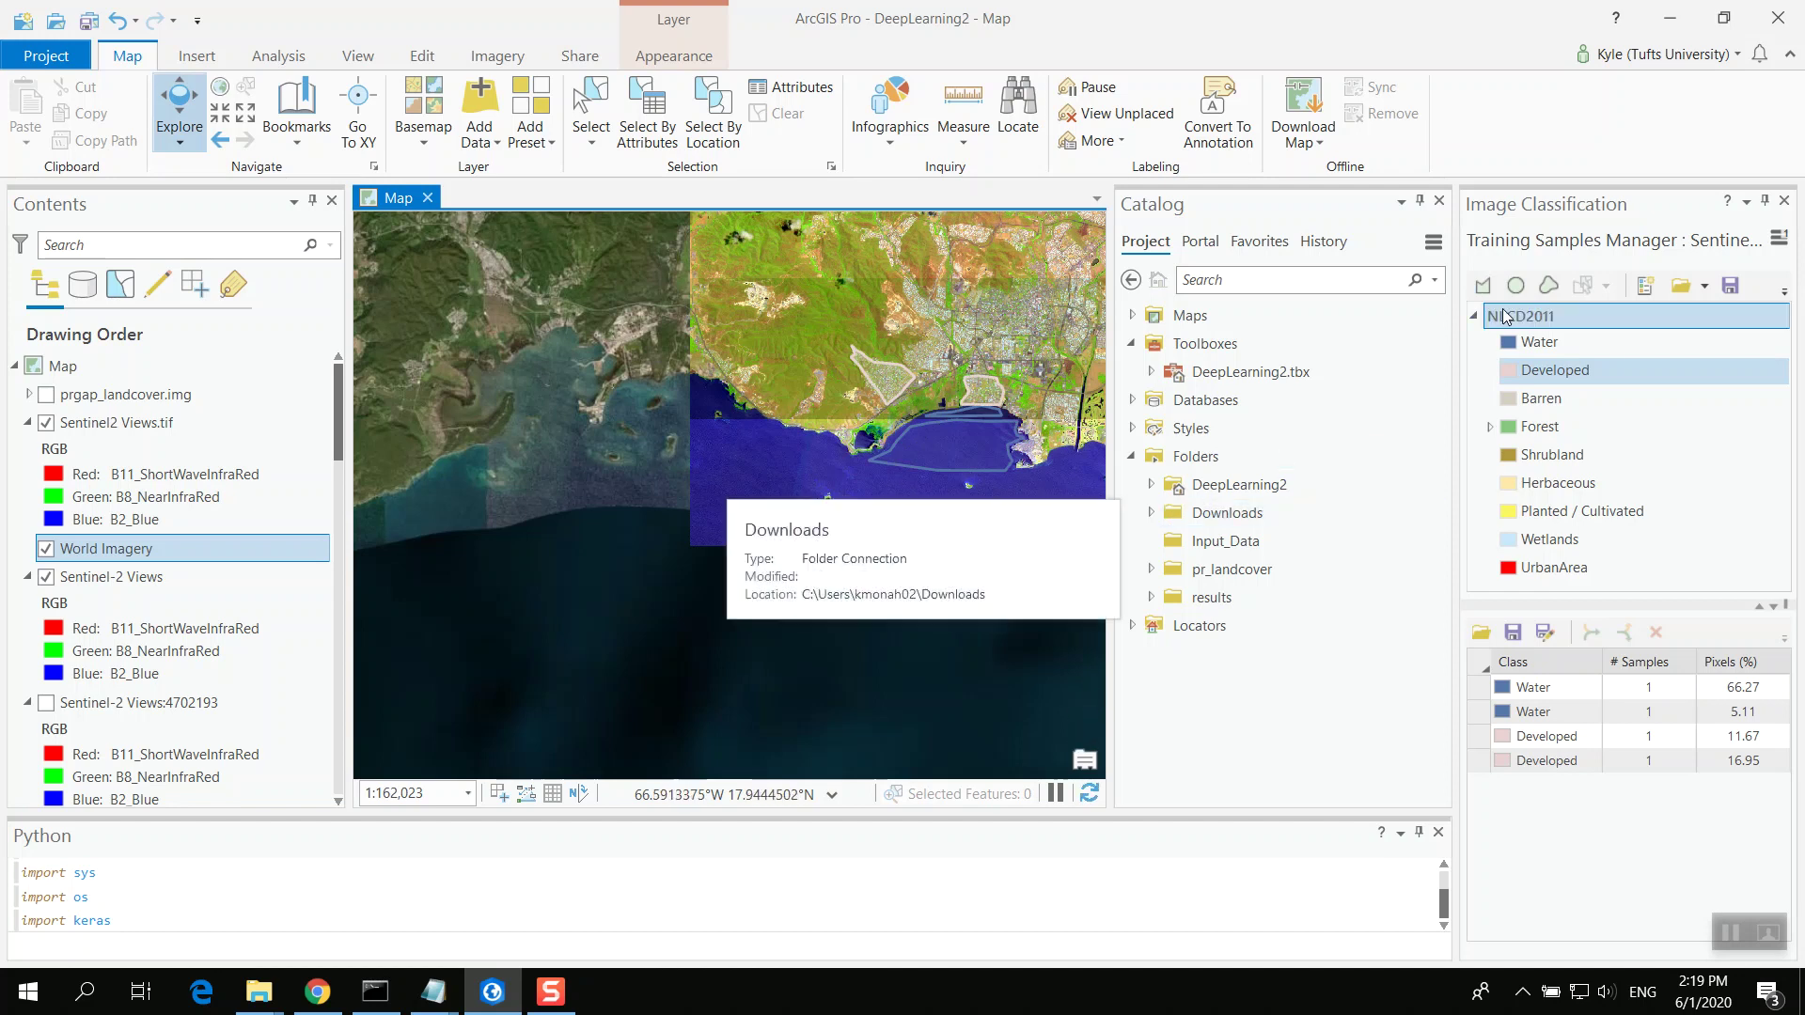
{"action": "left_click_drag", "start_coordinate": [1001, 385], "coordinate": [710, 550]}
{"action": "scroll", "coordinate": [649, 550], "scroll_direction": "up", "scroll_amount": 2}
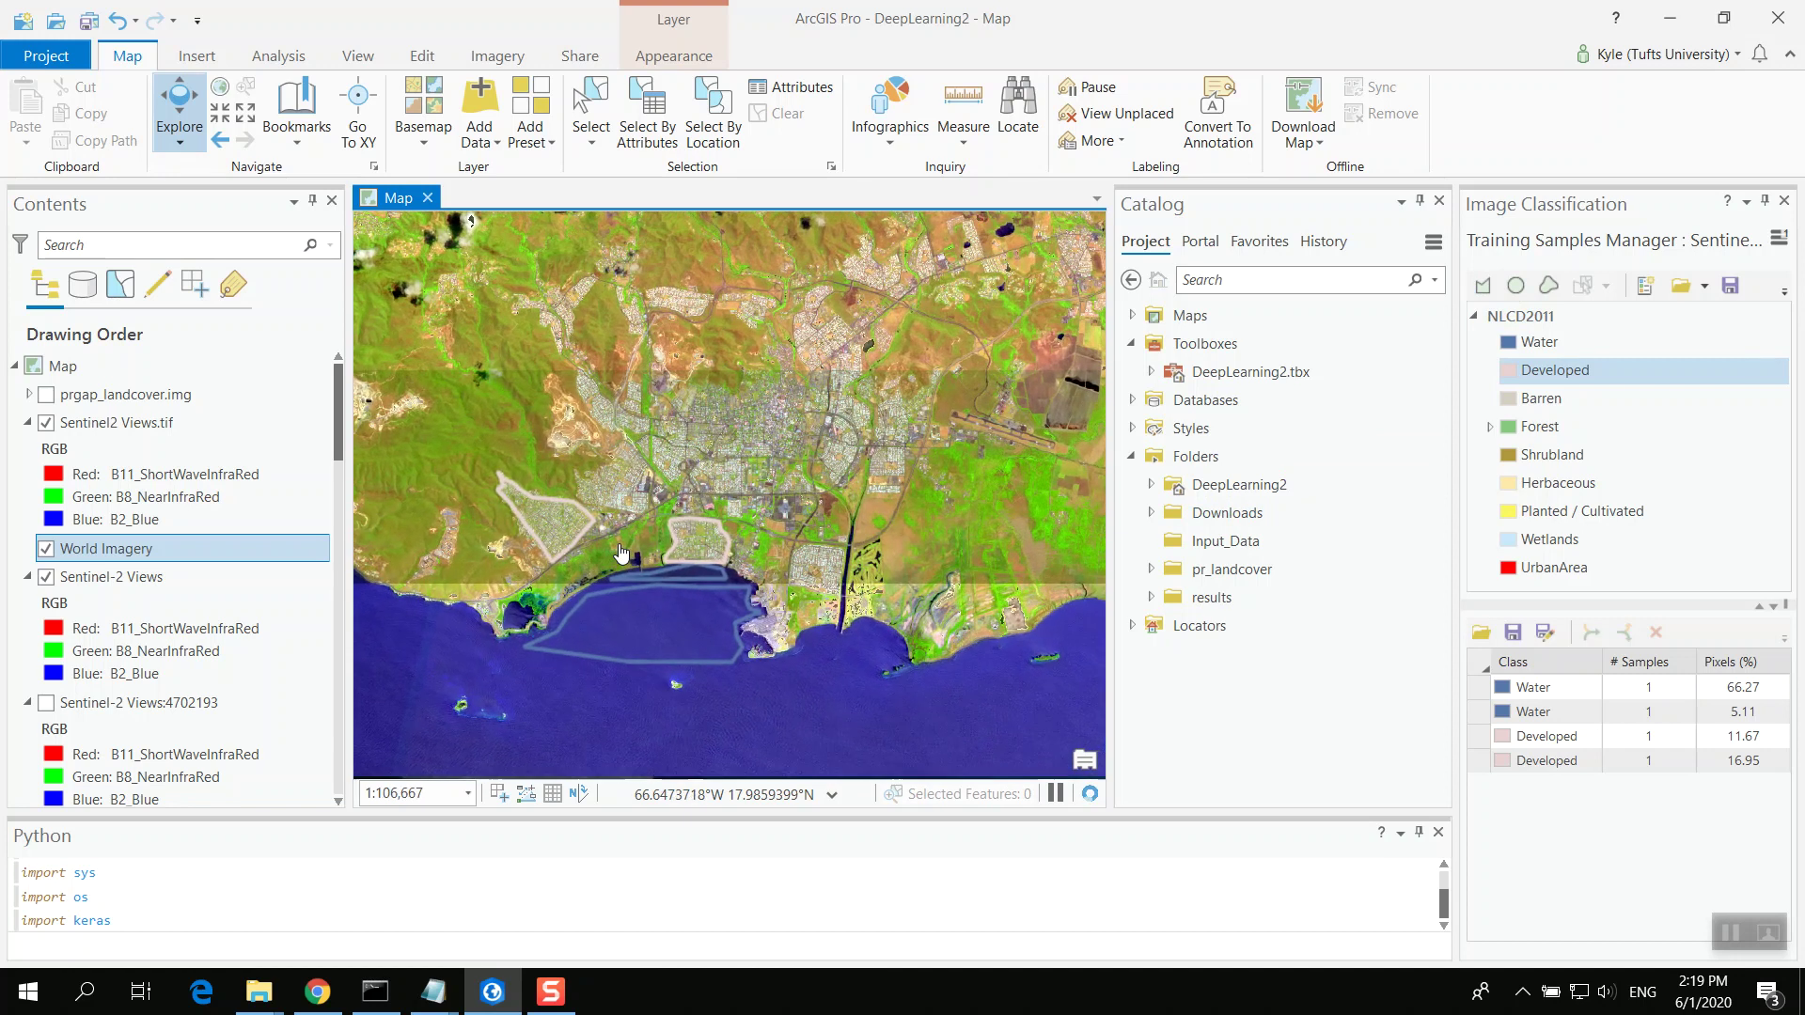
Step: Select Forest and draw two polygons over the green hills in the upper left
{"action": "left_click", "coordinate": [1568, 429]}
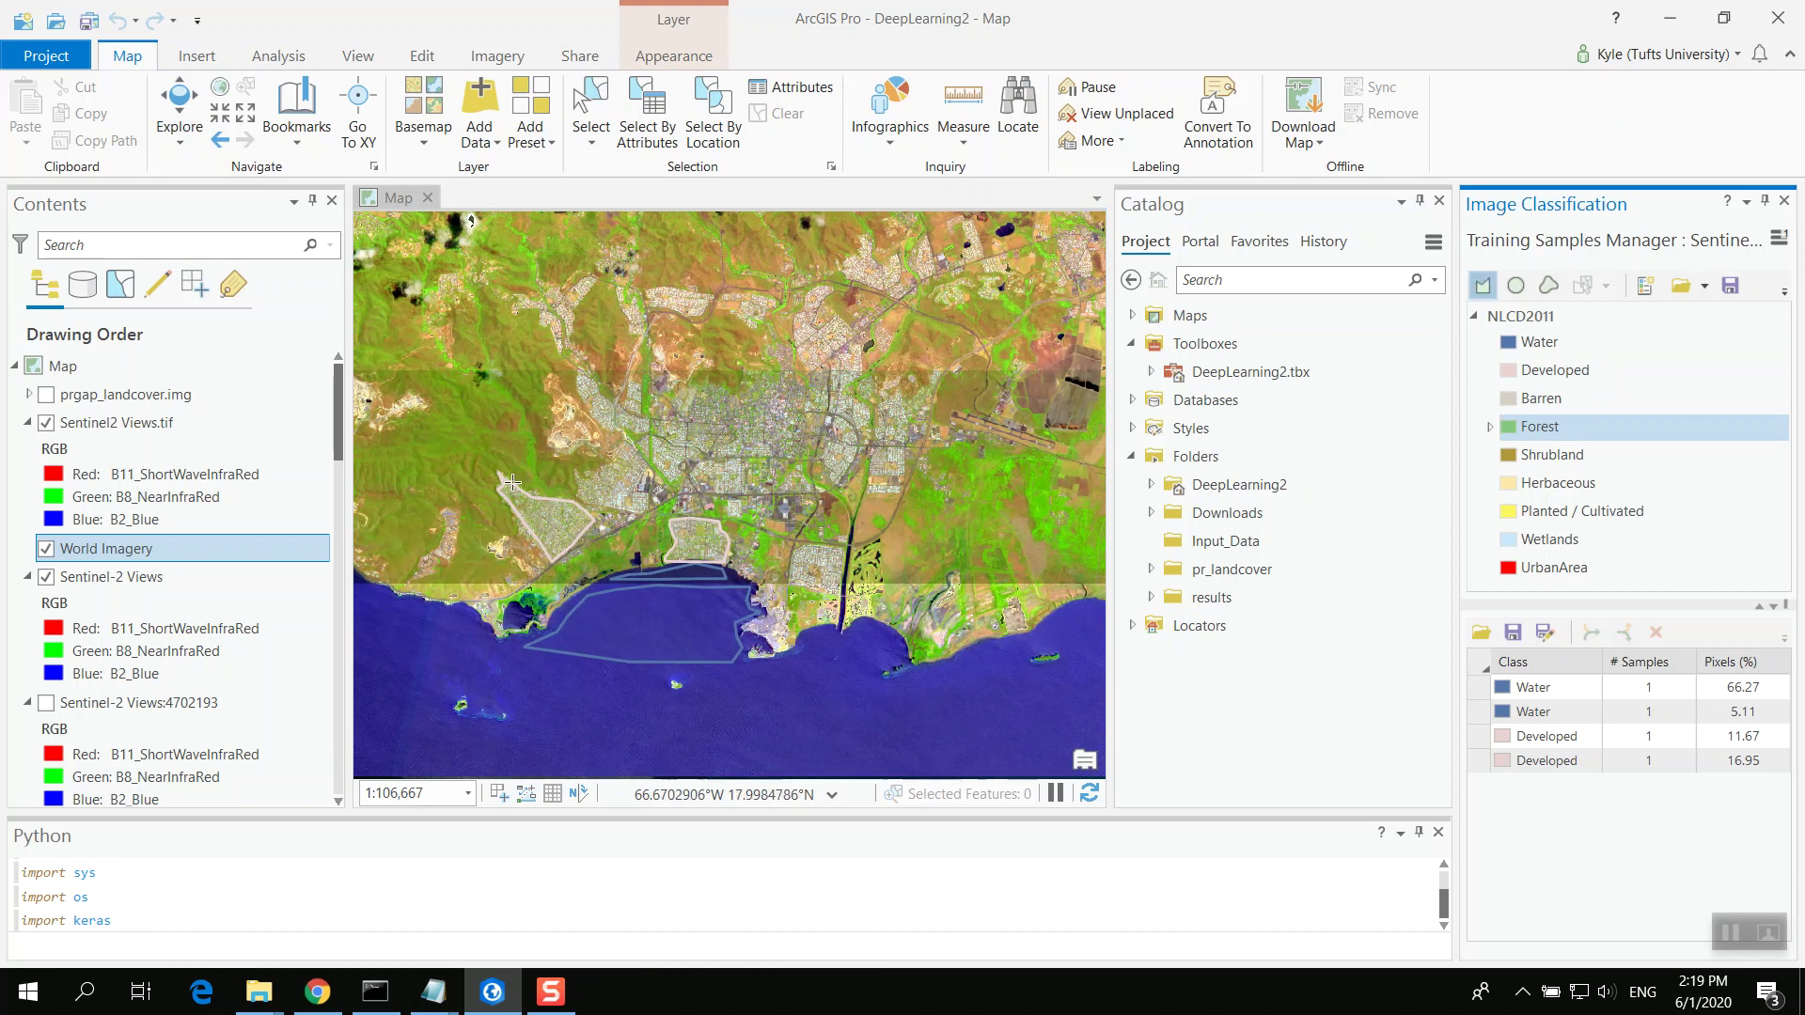
{"action": "left_click", "coordinate": [465, 519]}
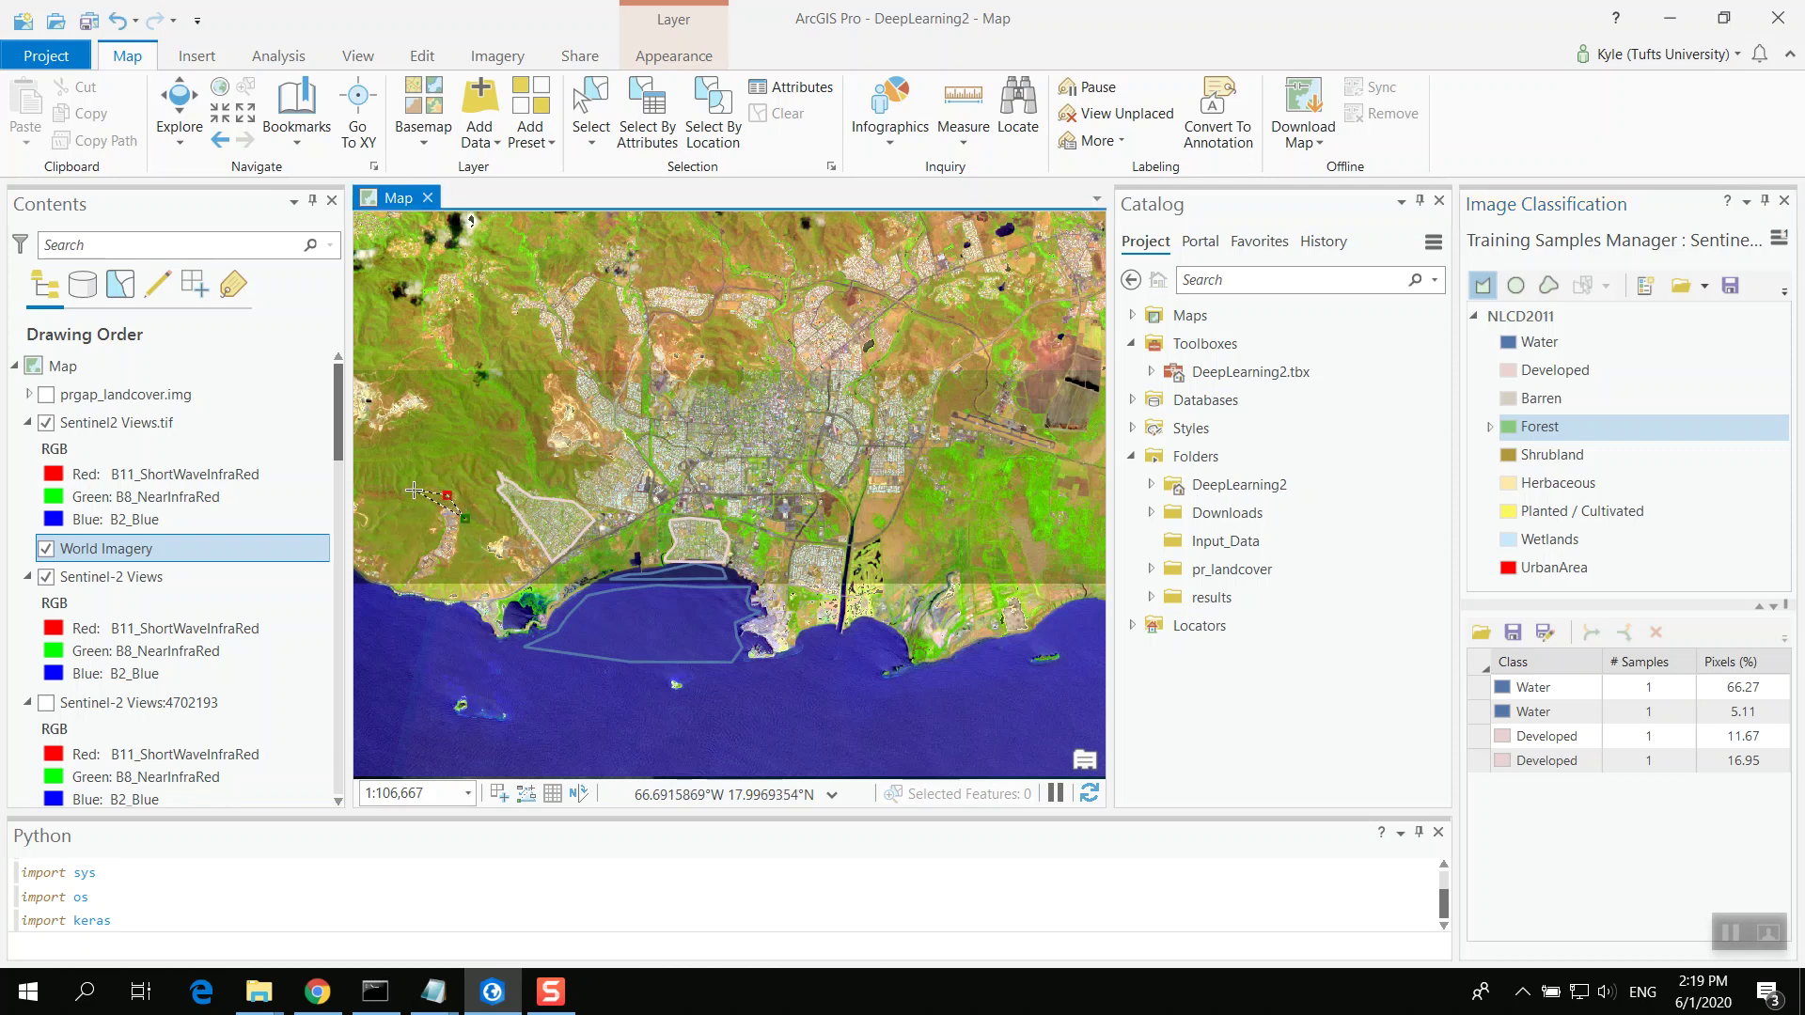
{"action": "mouse_move", "coordinate": [391, 467]}
{"action": "left_mouse_down"}
{"action": "mouse_move", "coordinate": [454, 367]}
{"action": "mouse_move", "coordinate": [484, 373]}
{"action": "mouse_move", "coordinate": [509, 424]}
{"action": "left_mouse_up"}
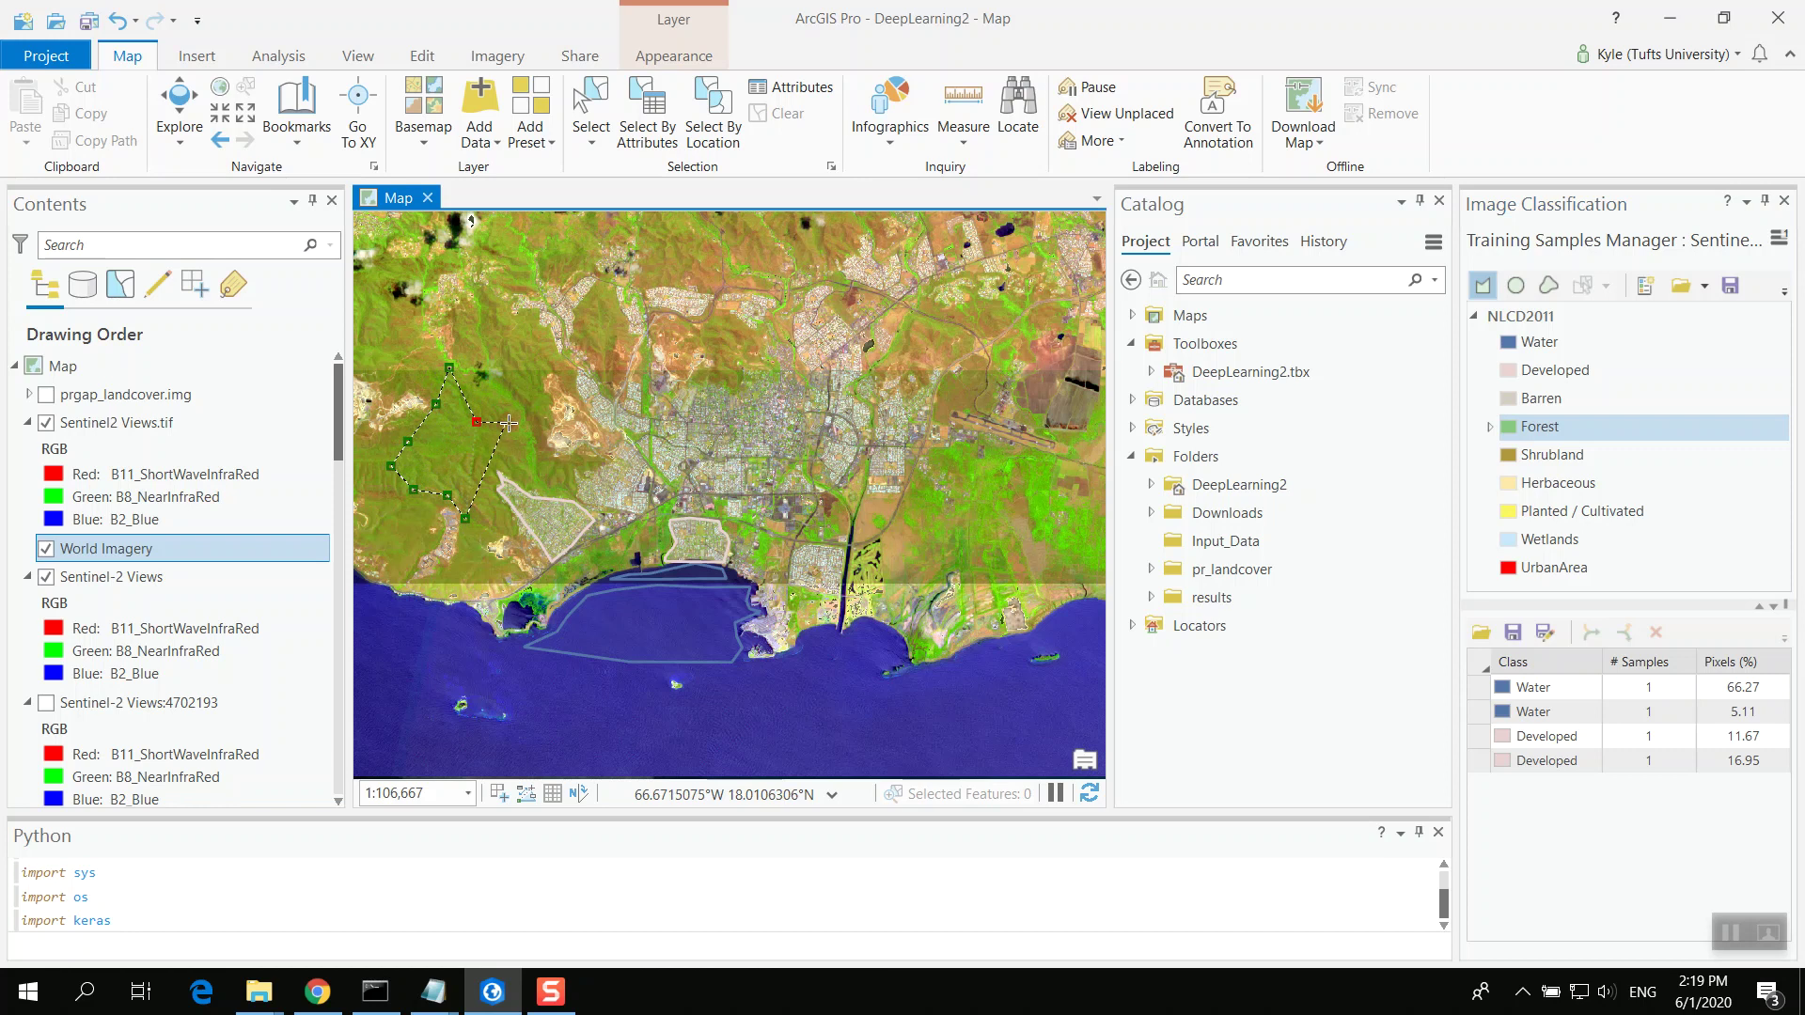
{"action": "double_click", "coordinate": [482, 481]}
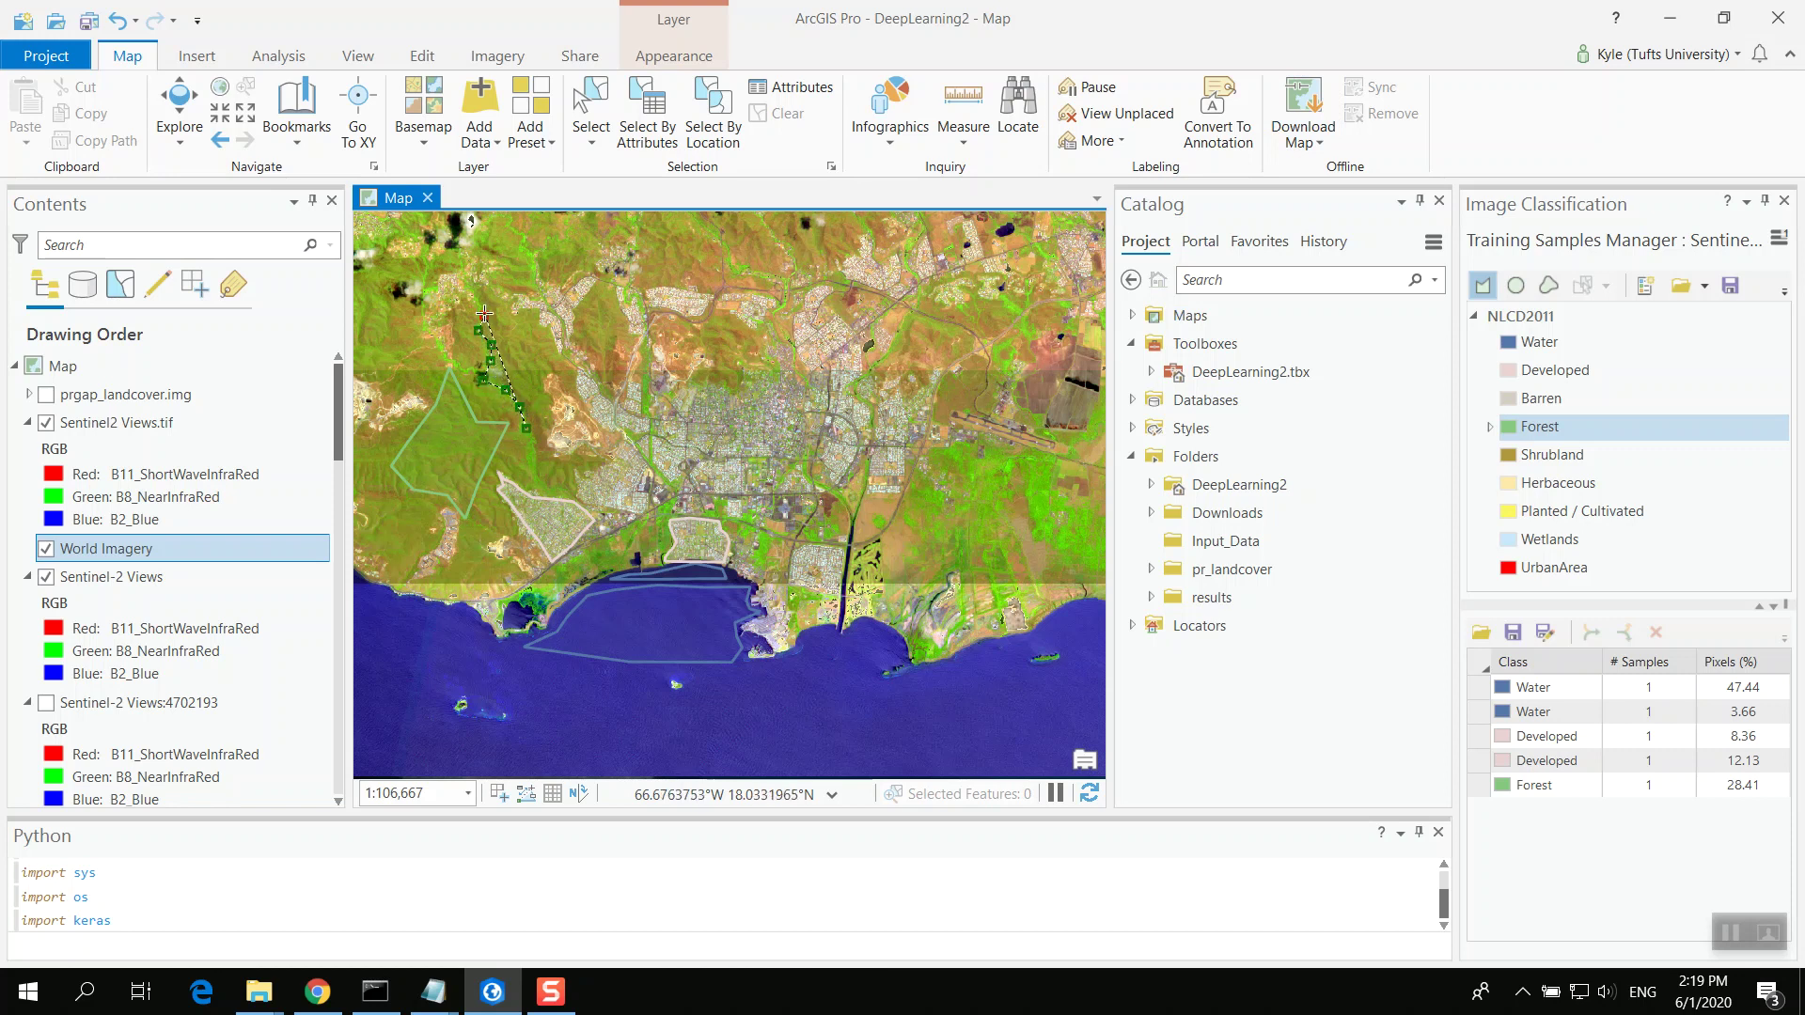
{"action": "left_click", "coordinate": [527, 327]}
{"action": "double_click", "coordinate": [548, 424]}
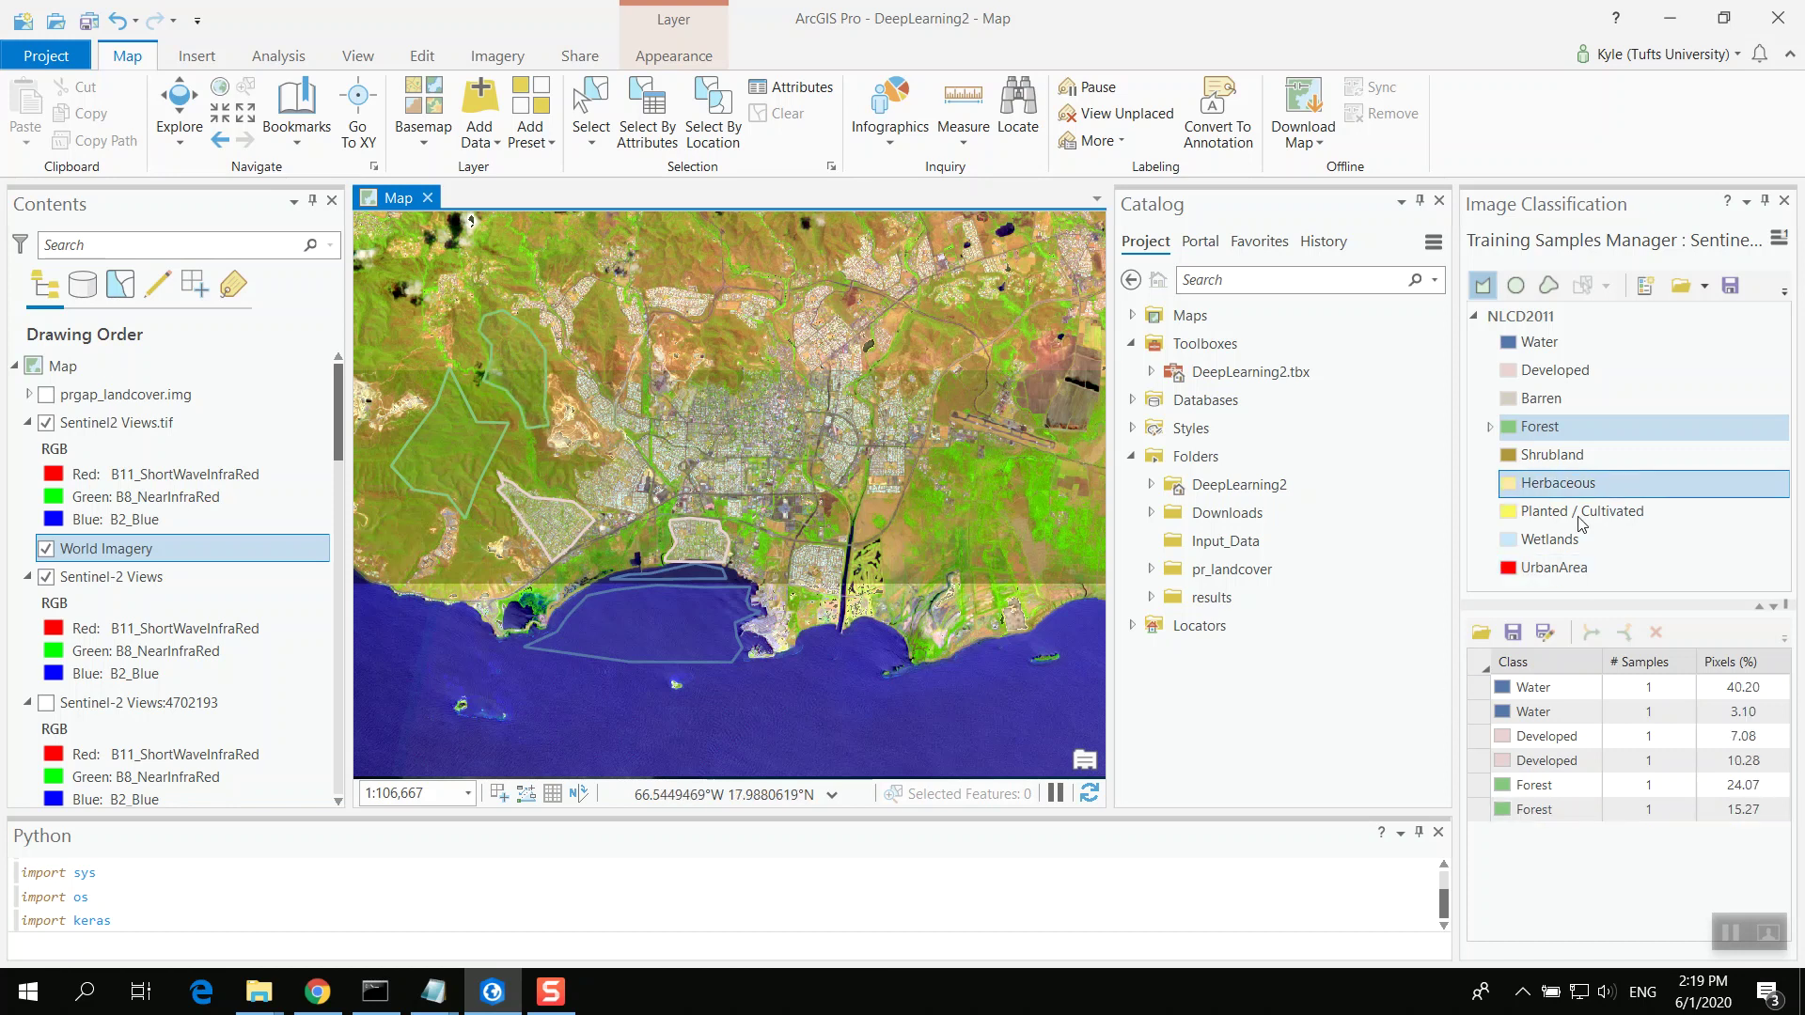
Step: Select UrbanArea as the only training sample class
{"action": "left_click", "coordinate": [1561, 567]}
{"action": "left_click", "coordinate": [1564, 543]}
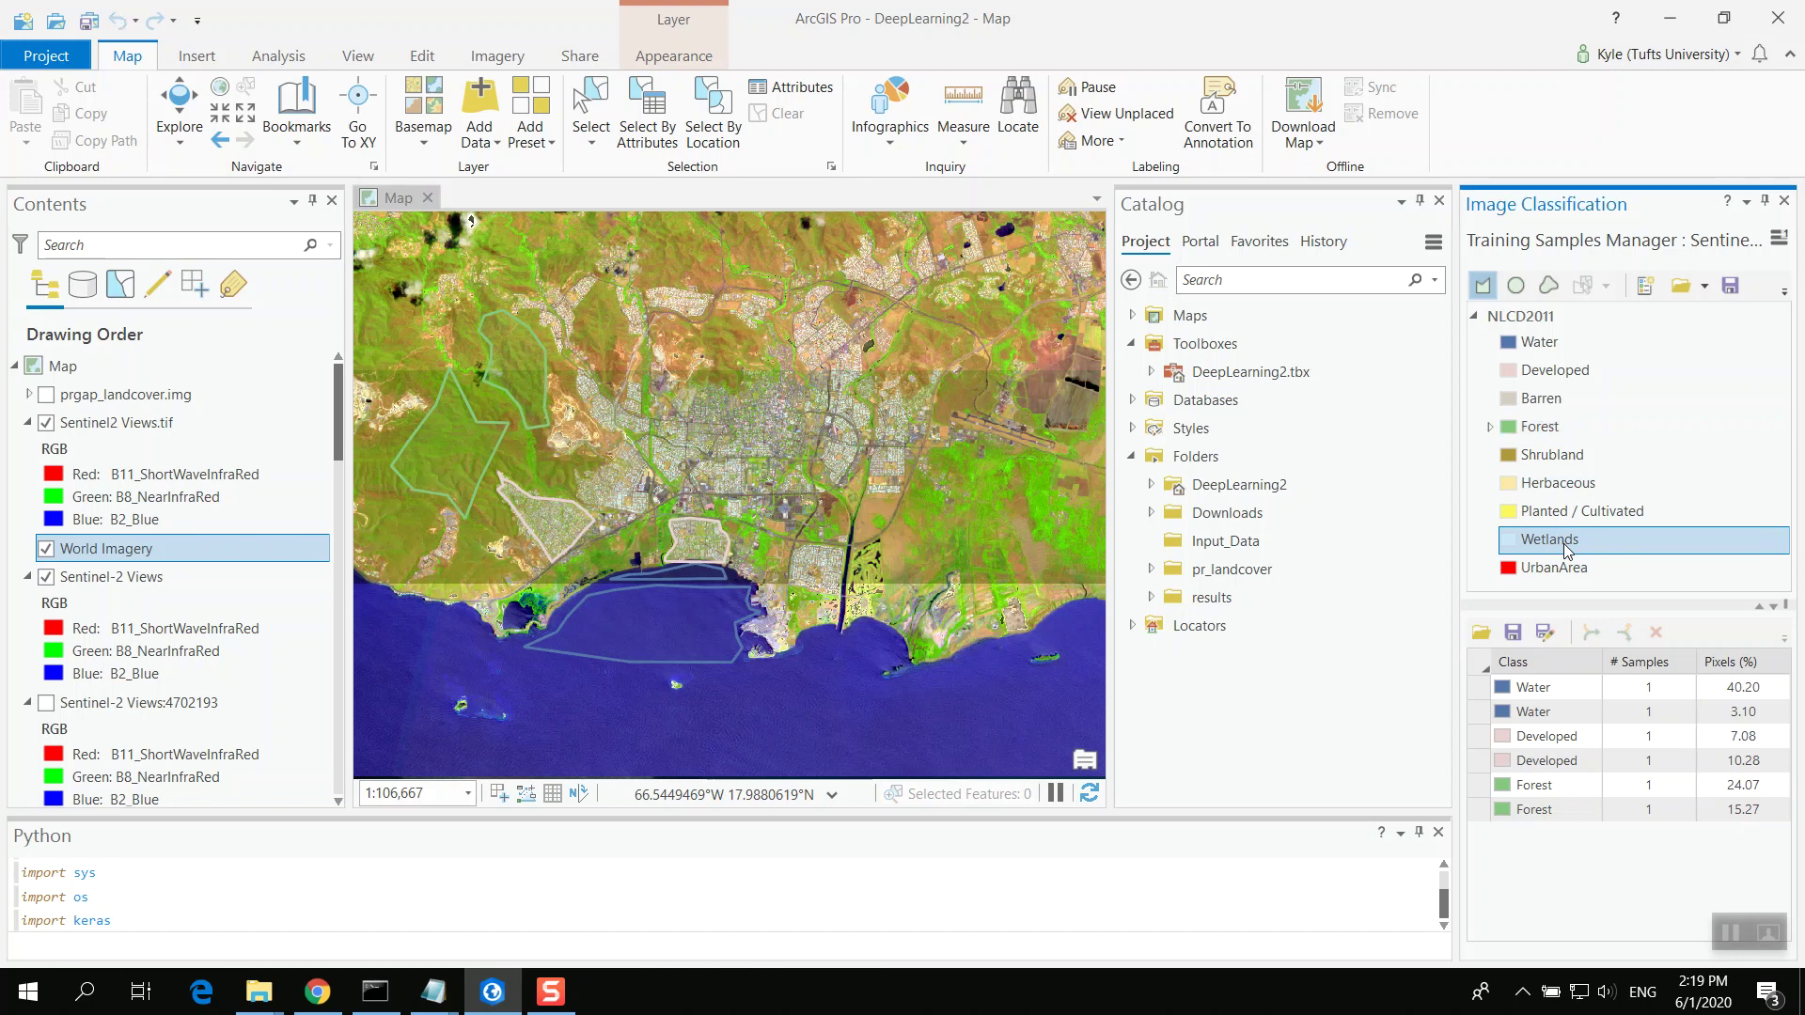
{"action": "left_click", "coordinate": [1585, 566], "text": "ctrl"}
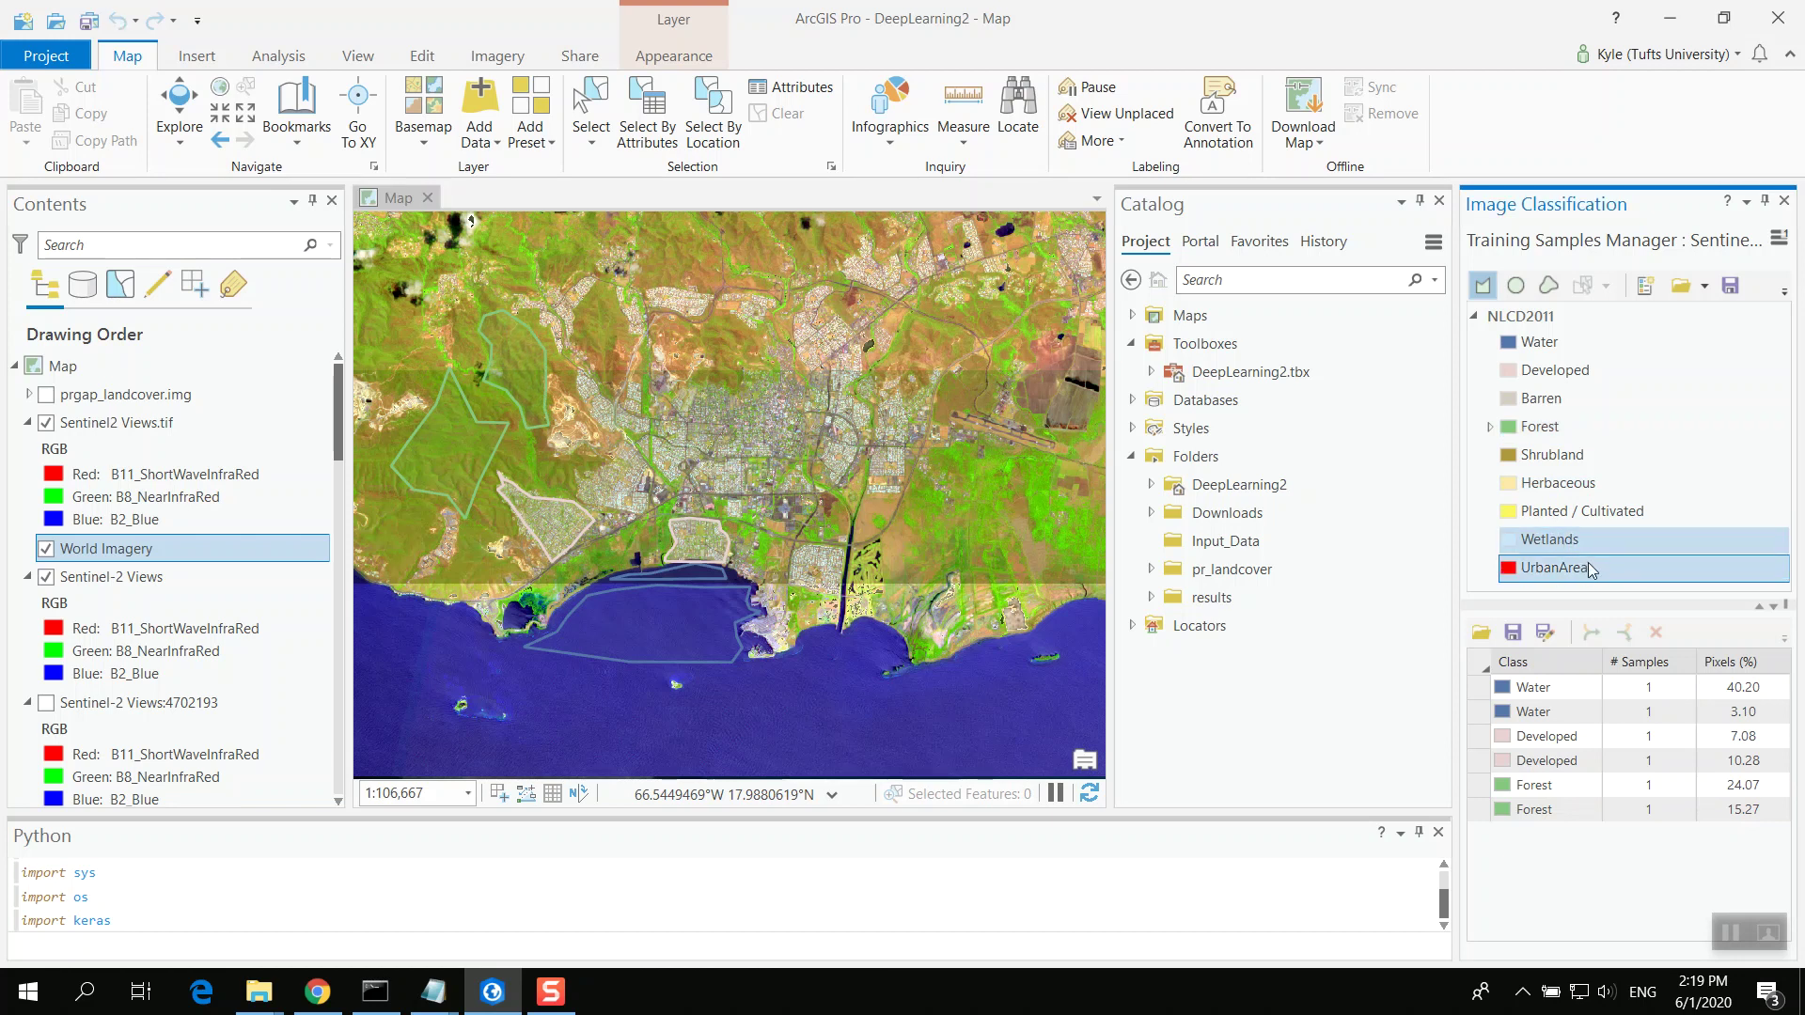
{"action": "left_click", "coordinate": [1589, 568]}
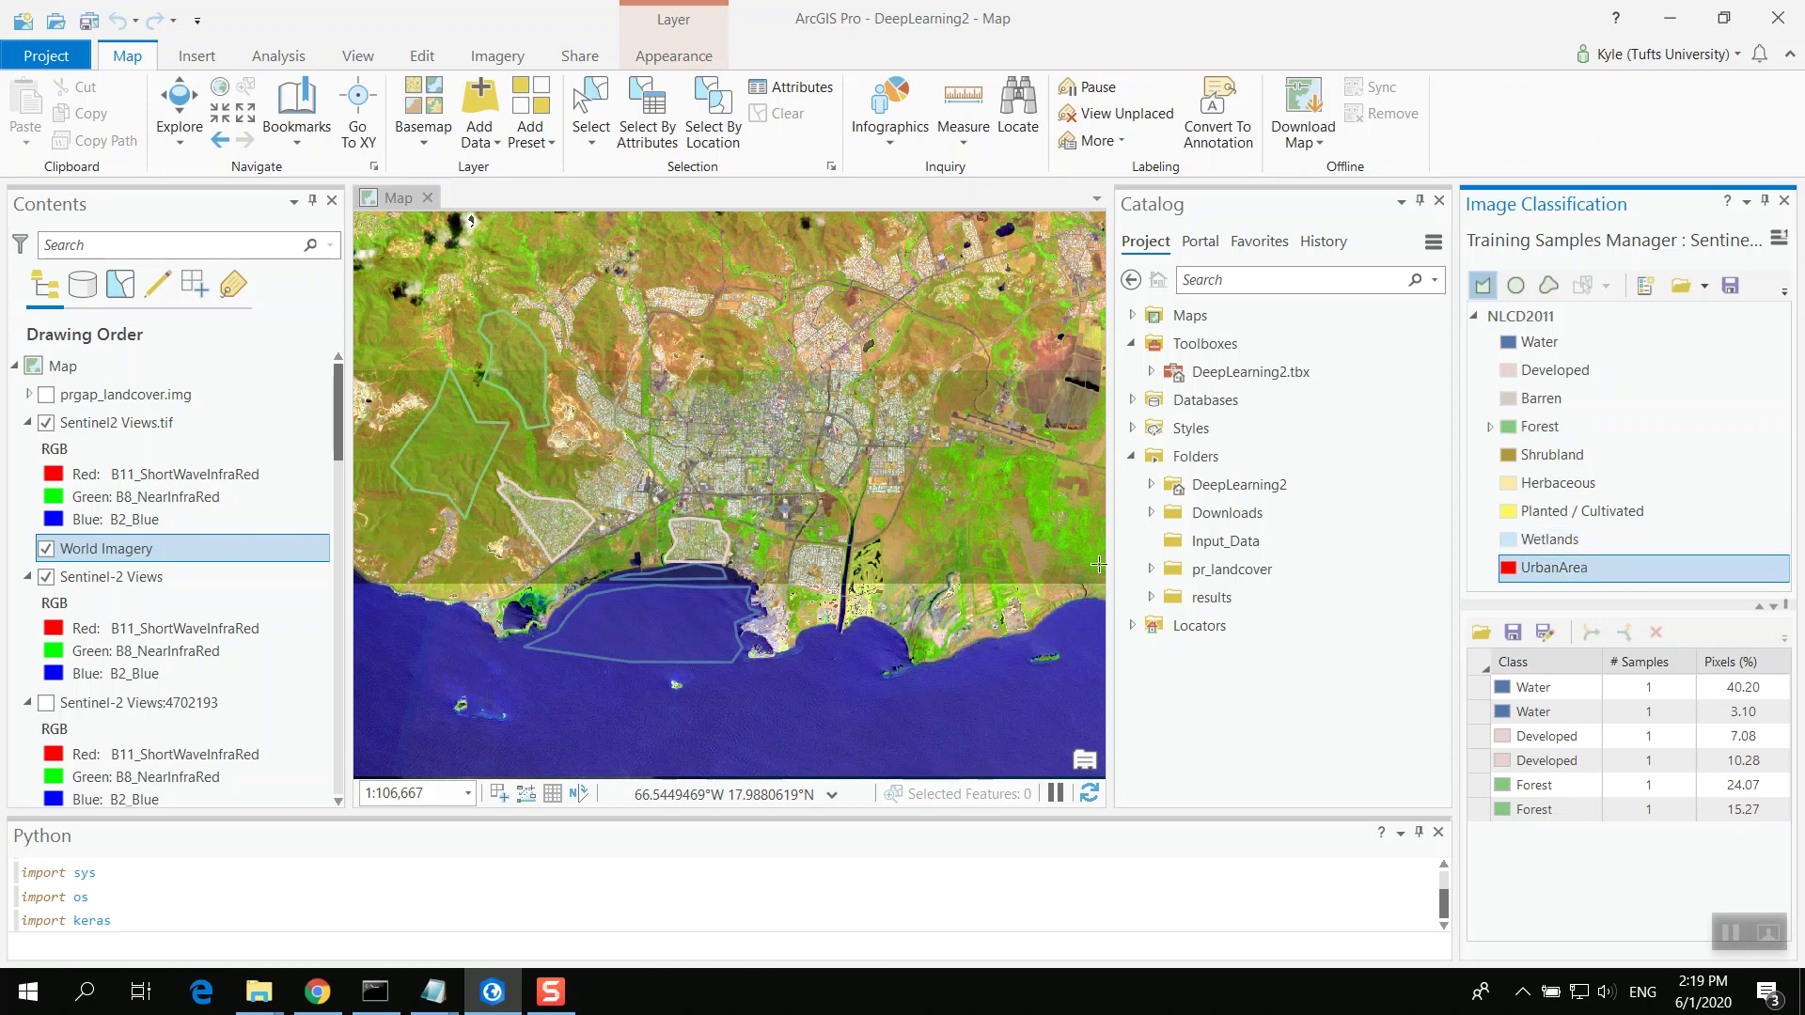
Step: Draw the first UrbanArea training polygon over the city centre
{"action": "left_click", "coordinate": [667, 481]}
{"action": "left_click", "coordinate": [649, 463]}
{"action": "left_click", "coordinate": [648, 451]}
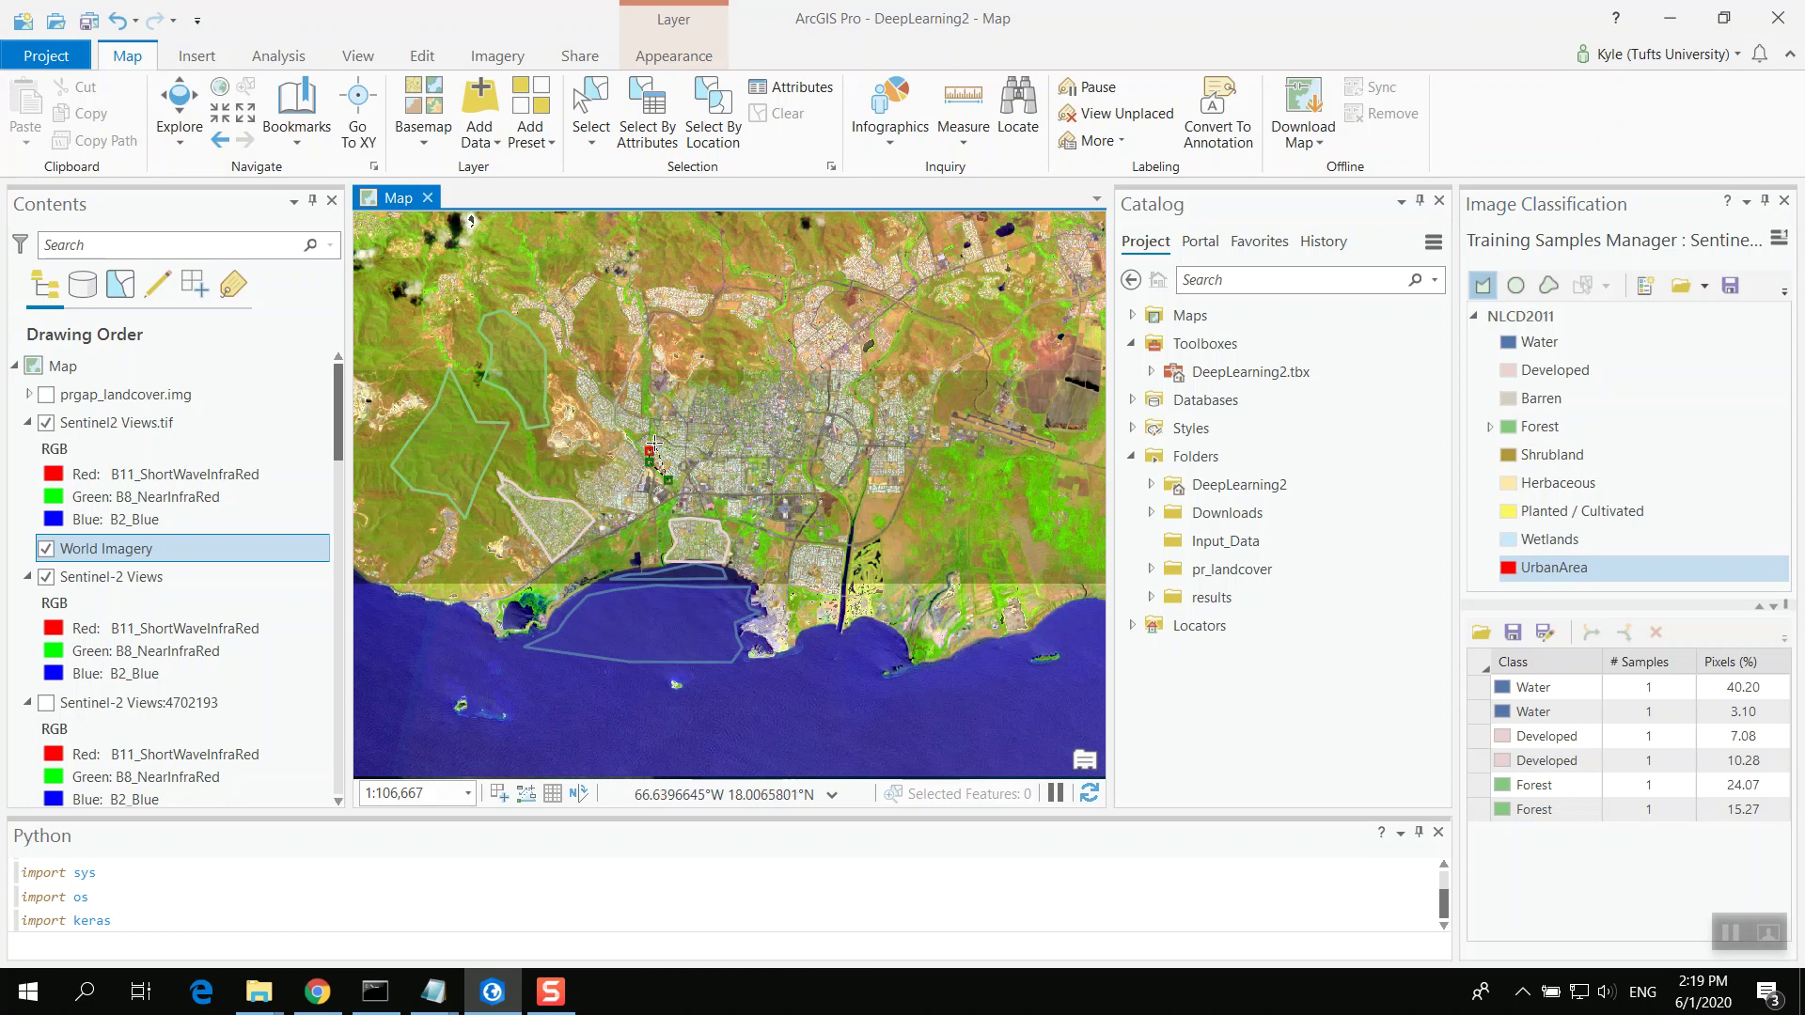
{"action": "left_click", "coordinate": [654, 442]}
{"action": "left_click", "coordinate": [673, 441]}
{"action": "left_click", "coordinate": [678, 449]}
{"action": "double_click", "coordinate": [675, 473]}
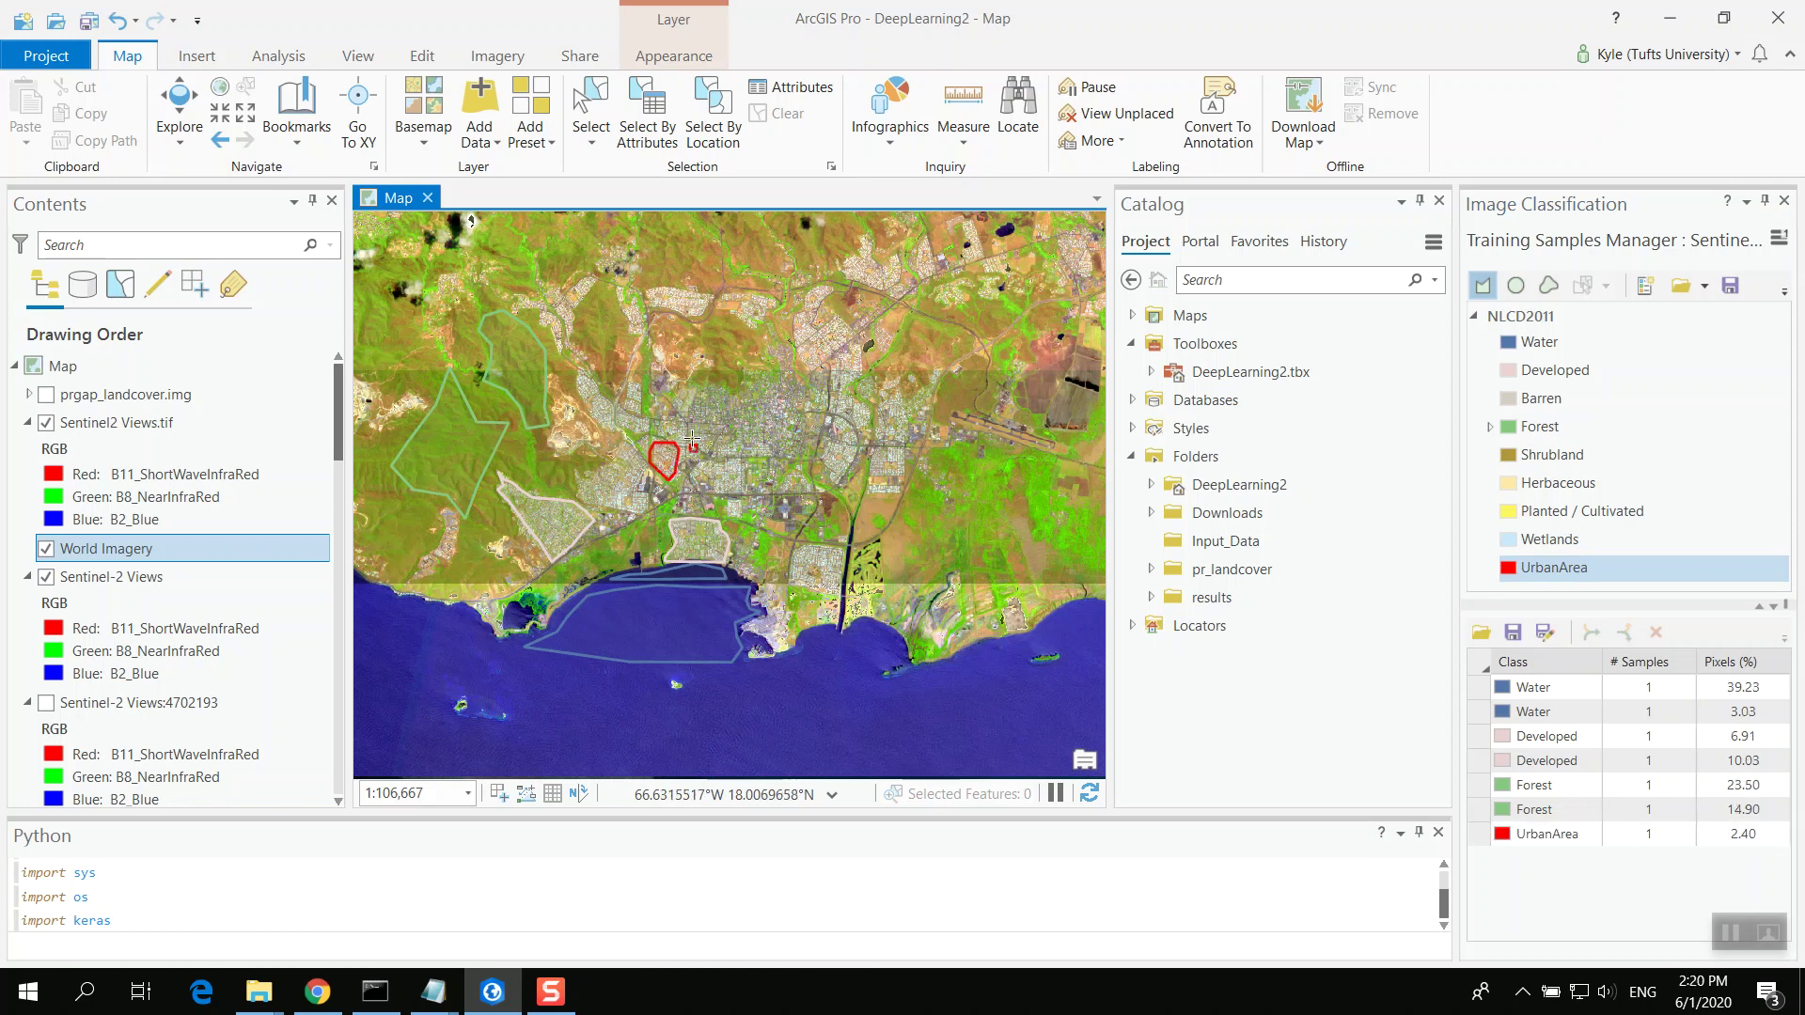
Step: Draw a second UrbanArea polygon east of the first, then select Planted / Cultivated
{"action": "left_click", "coordinate": [682, 430]}
{"action": "left_click", "coordinate": [684, 418]}
{"action": "left_click", "coordinate": [696, 406]}
{"action": "left_click", "coordinate": [698, 397]}
{"action": "left_click", "coordinate": [713, 389]}
{"action": "left_click", "coordinate": [724, 392]}
{"action": "left_click", "coordinate": [736, 395]}
{"action": "left_click", "coordinate": [747, 395]}
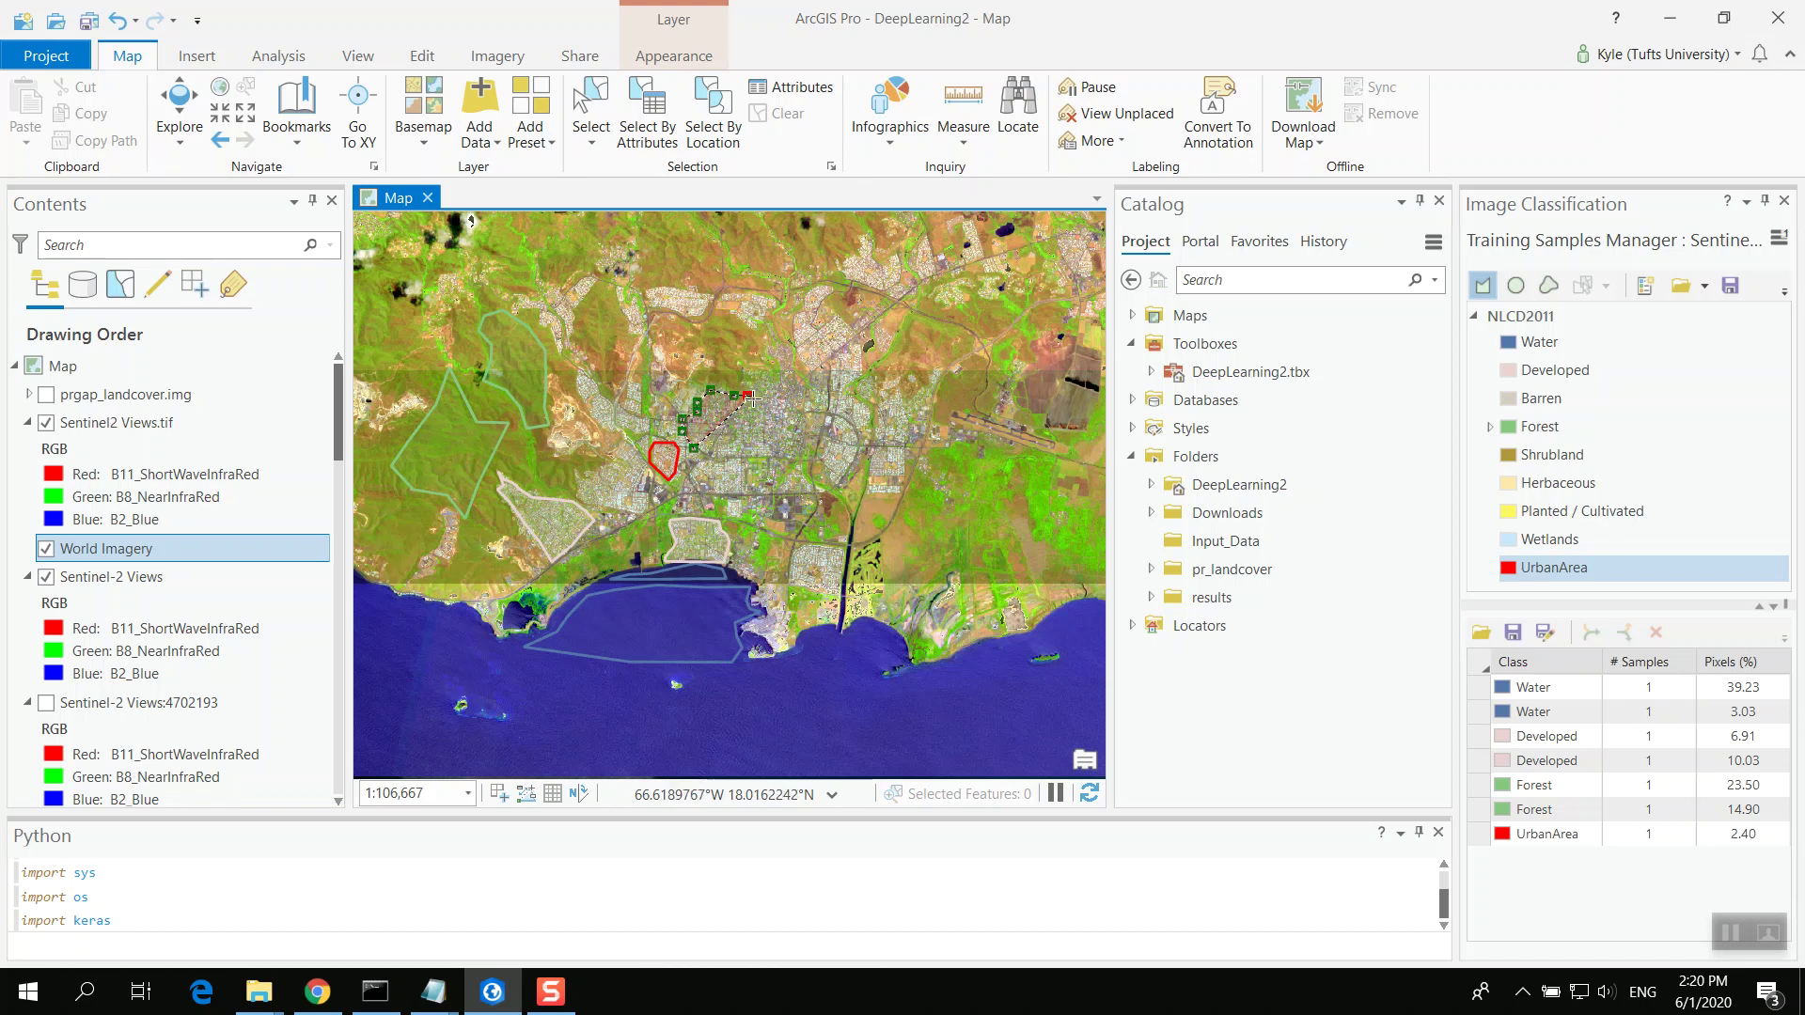
{"action": "left_click", "coordinate": [757, 416]}
{"action": "left_click", "coordinate": [749, 431]}
{"action": "left_click", "coordinate": [734, 435]}
{"action": "double_click", "coordinate": [731, 458]}
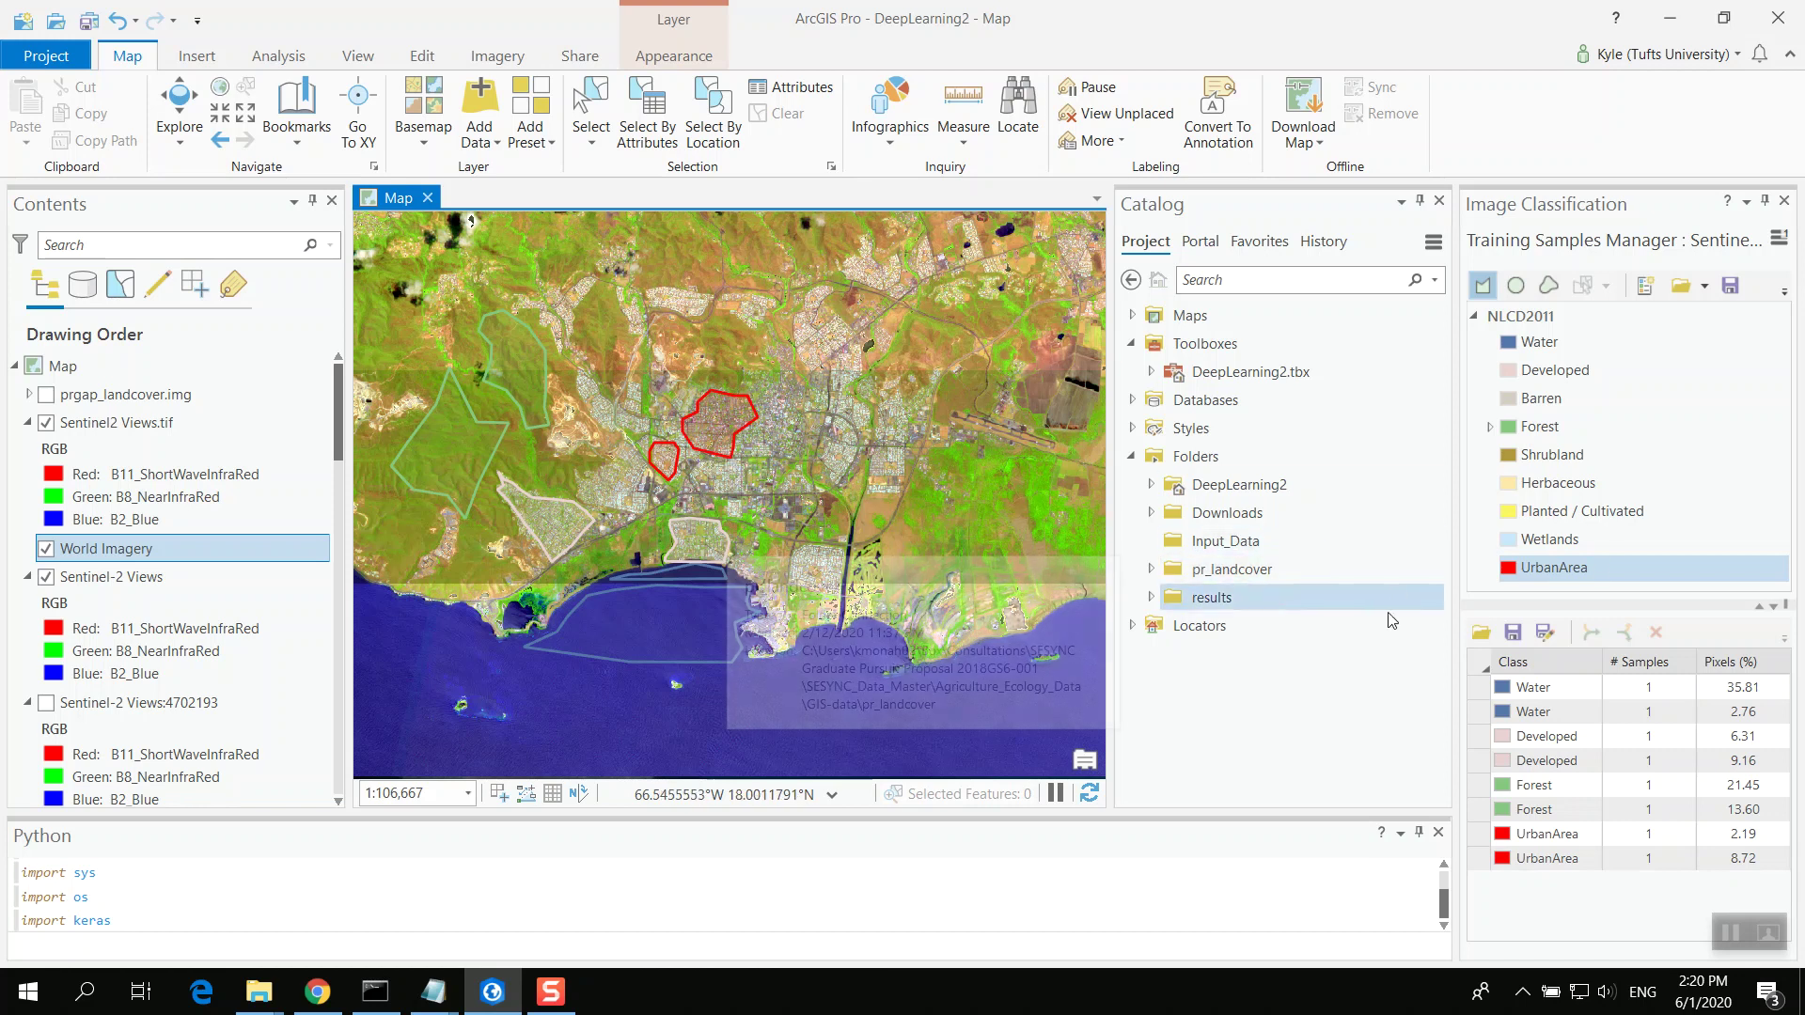
{"action": "left_click", "coordinate": [1579, 511]}
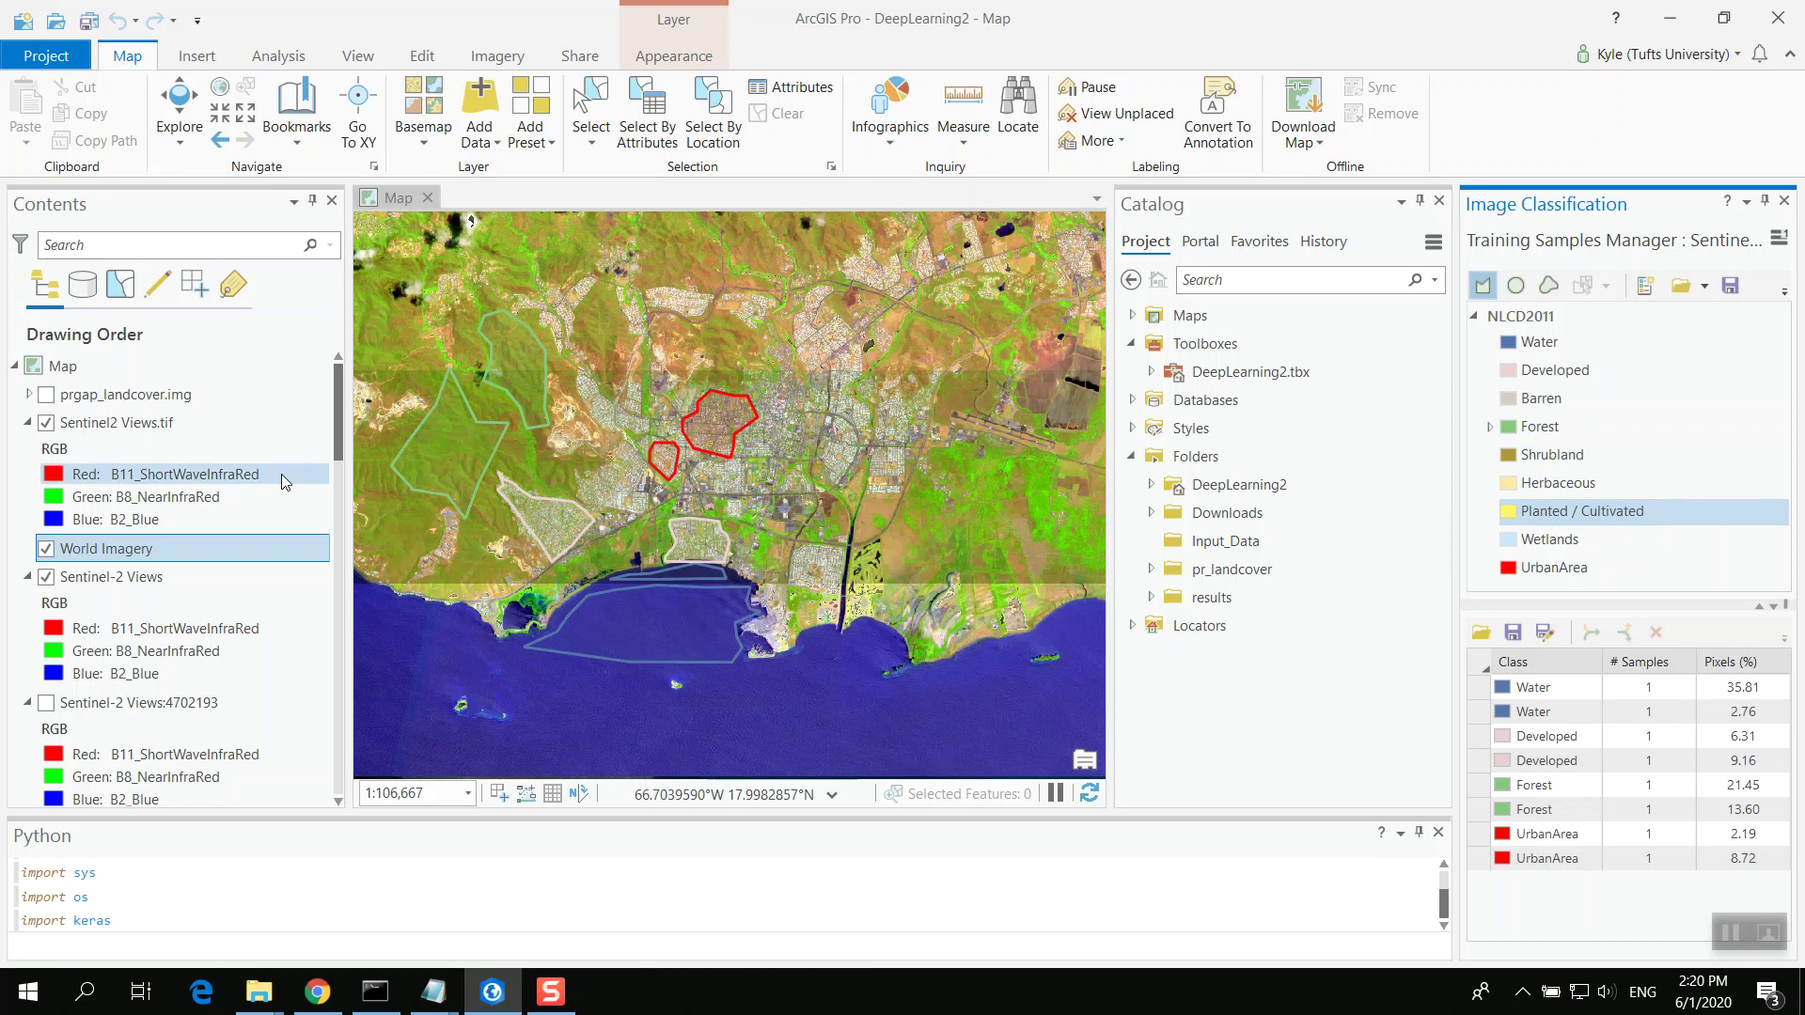
Step: Toggle Sentinel2 Views.tif off and on to compare with World Imagery, zooming in
{"action": "left_click", "coordinate": [45, 422]}
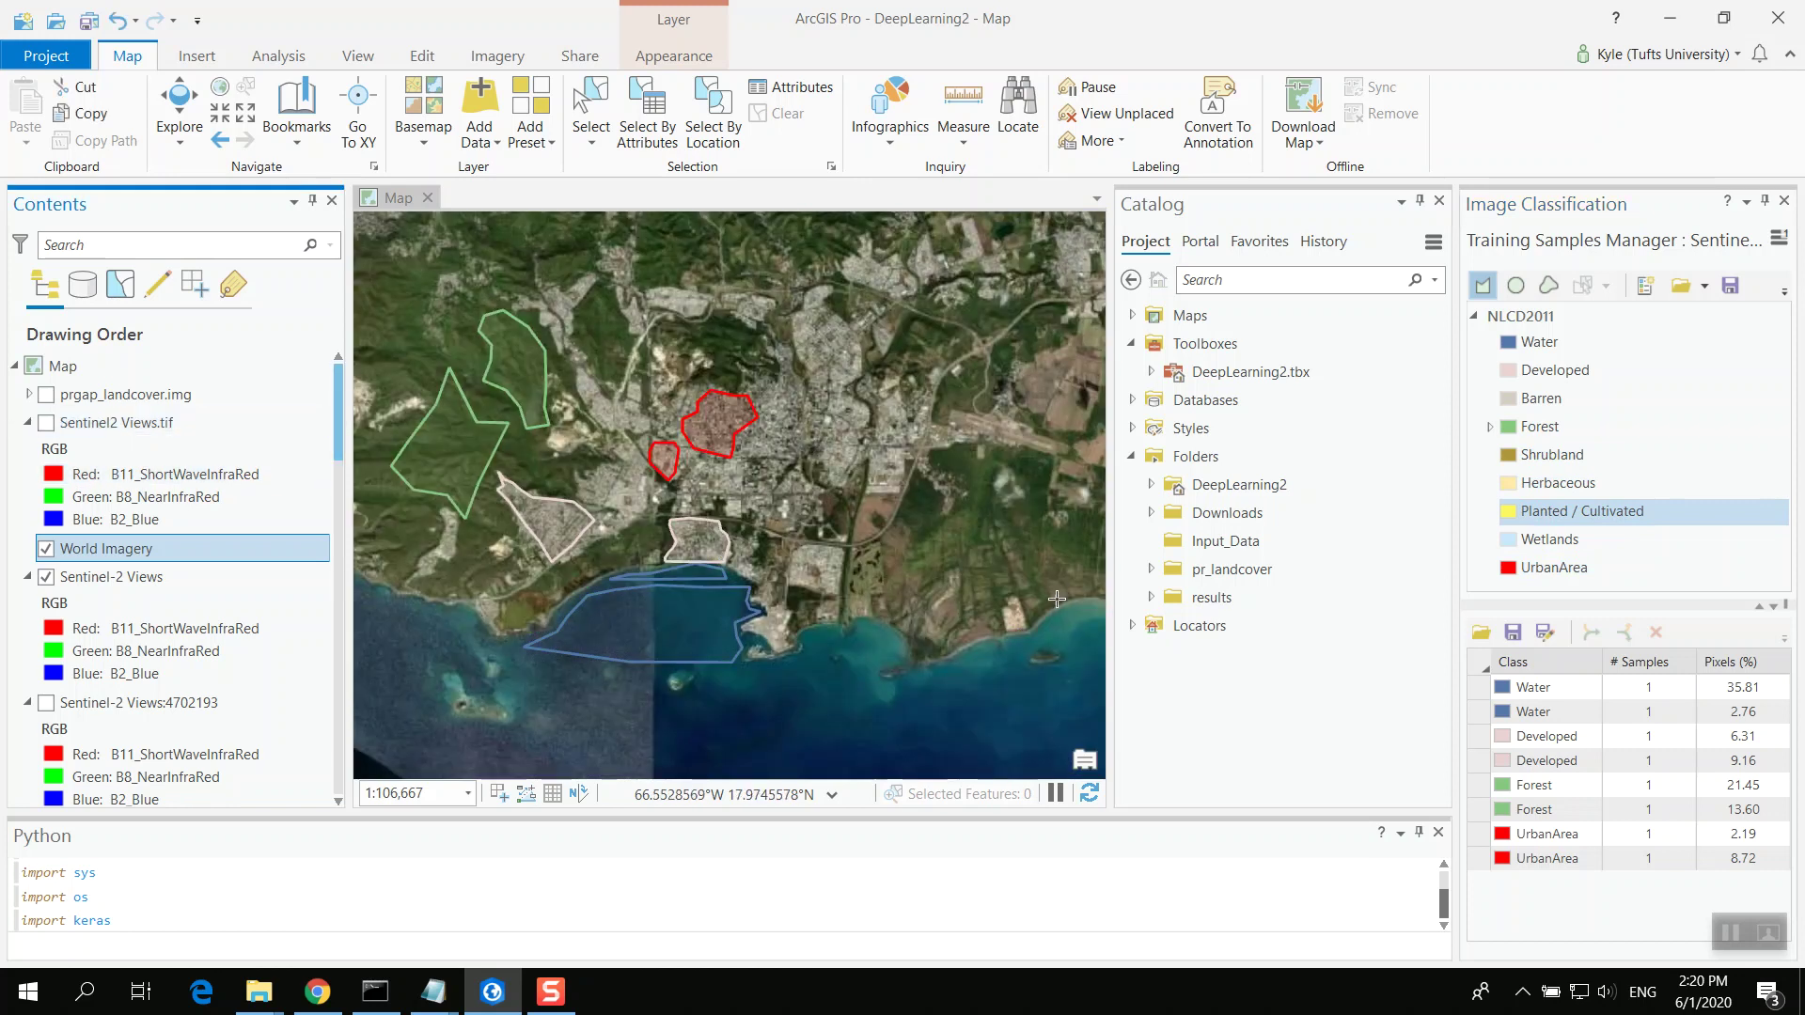
{"action": "scroll", "coordinate": [1006, 607], "scroll_direction": "up", "scroll_amount": 3}
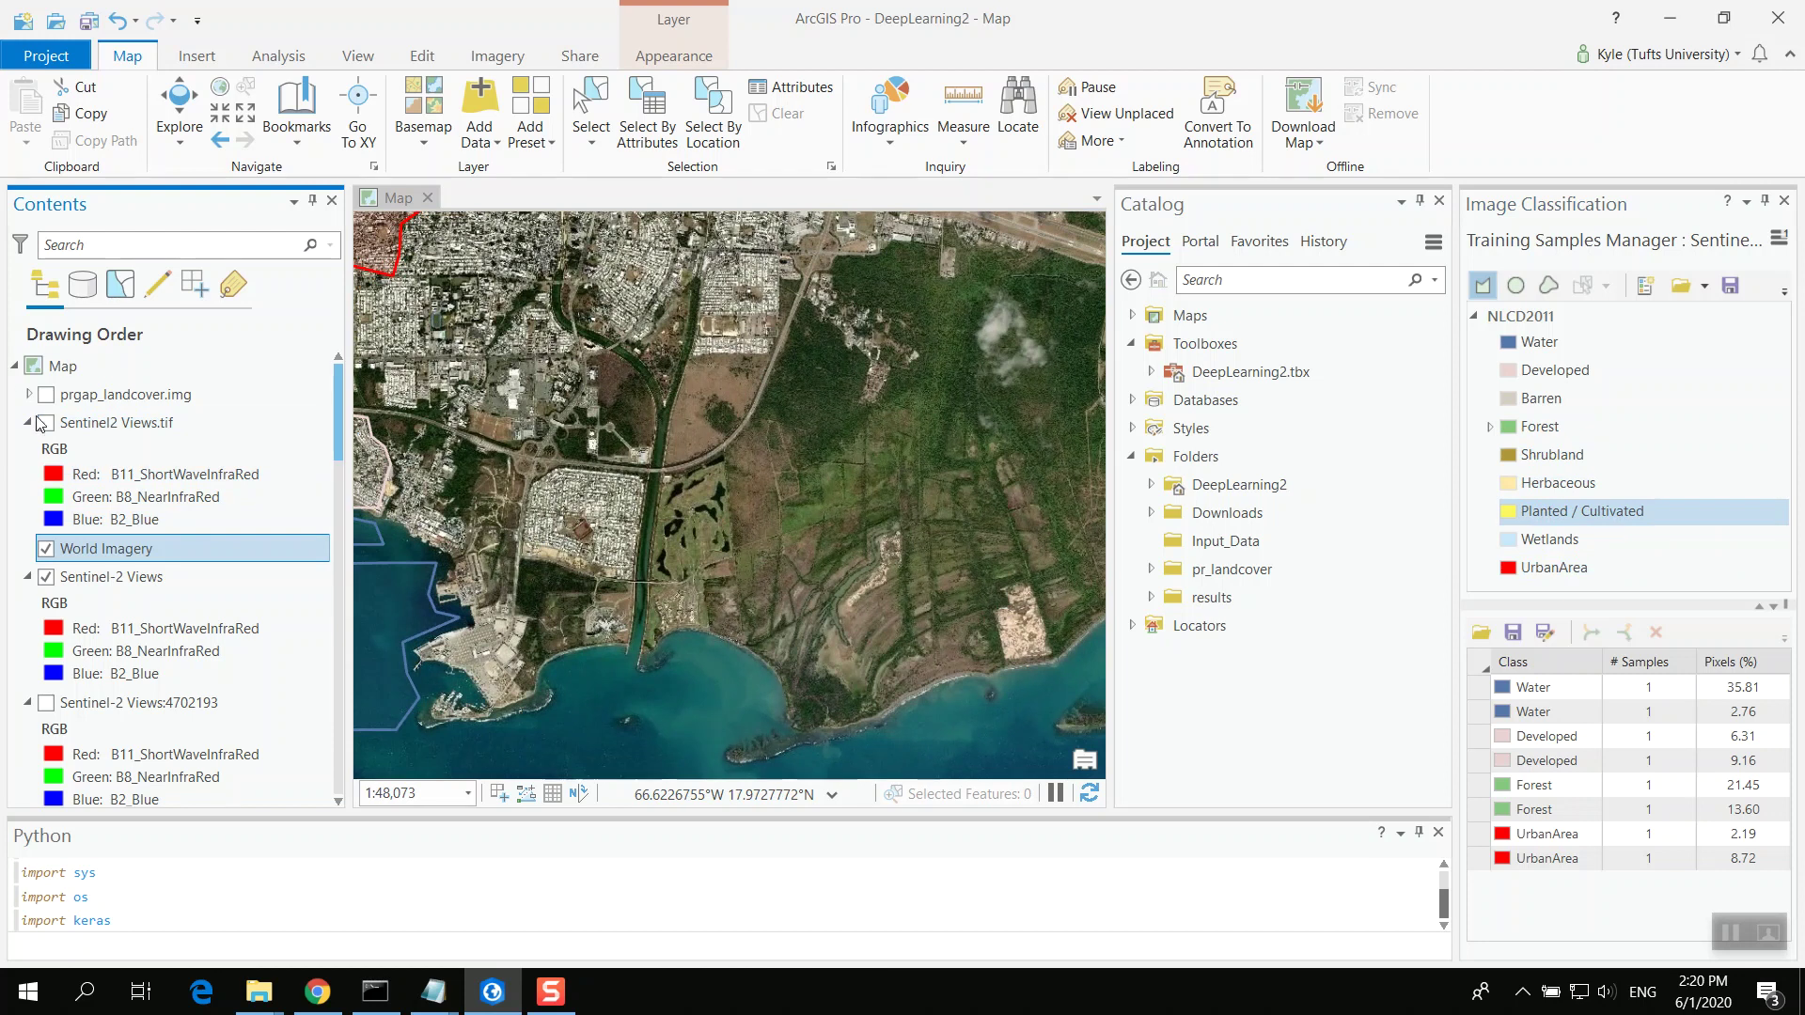
{"action": "left_click", "coordinate": [45, 422]}
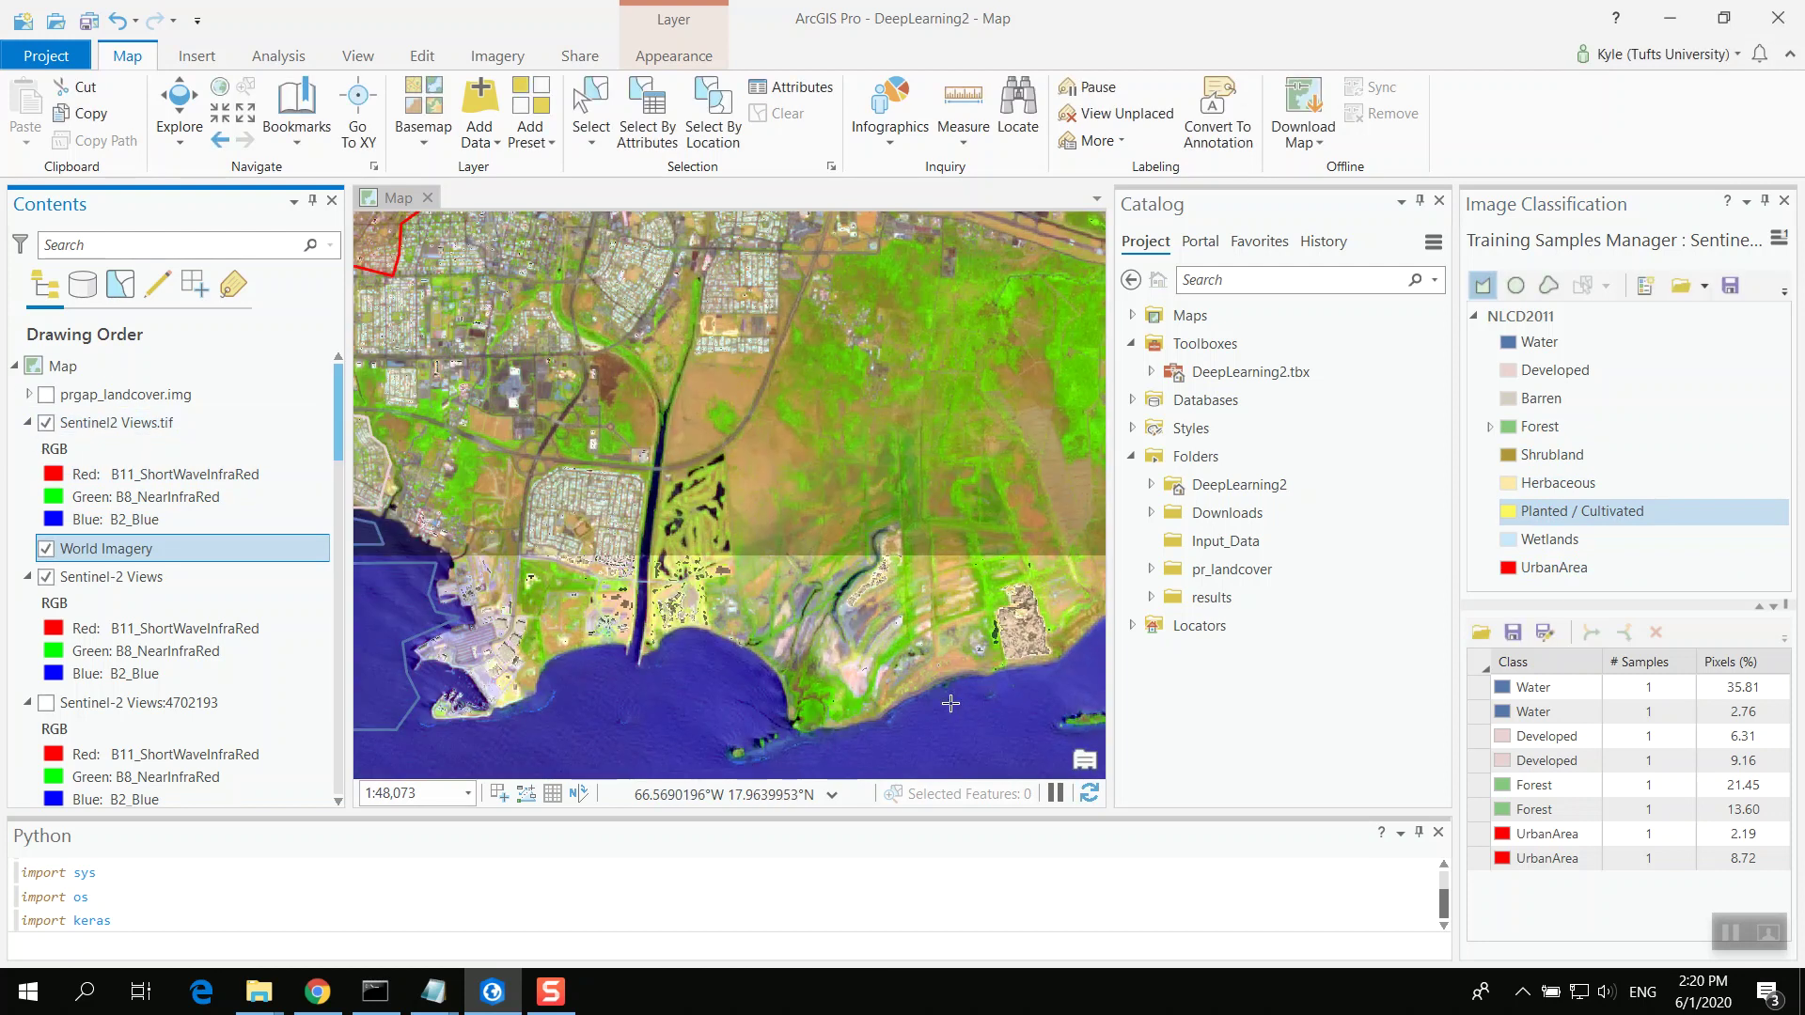
Step: Start a Planted / Cultivated polygon outlining the green fields near the coast
{"action": "left_click", "coordinate": [904, 640]}
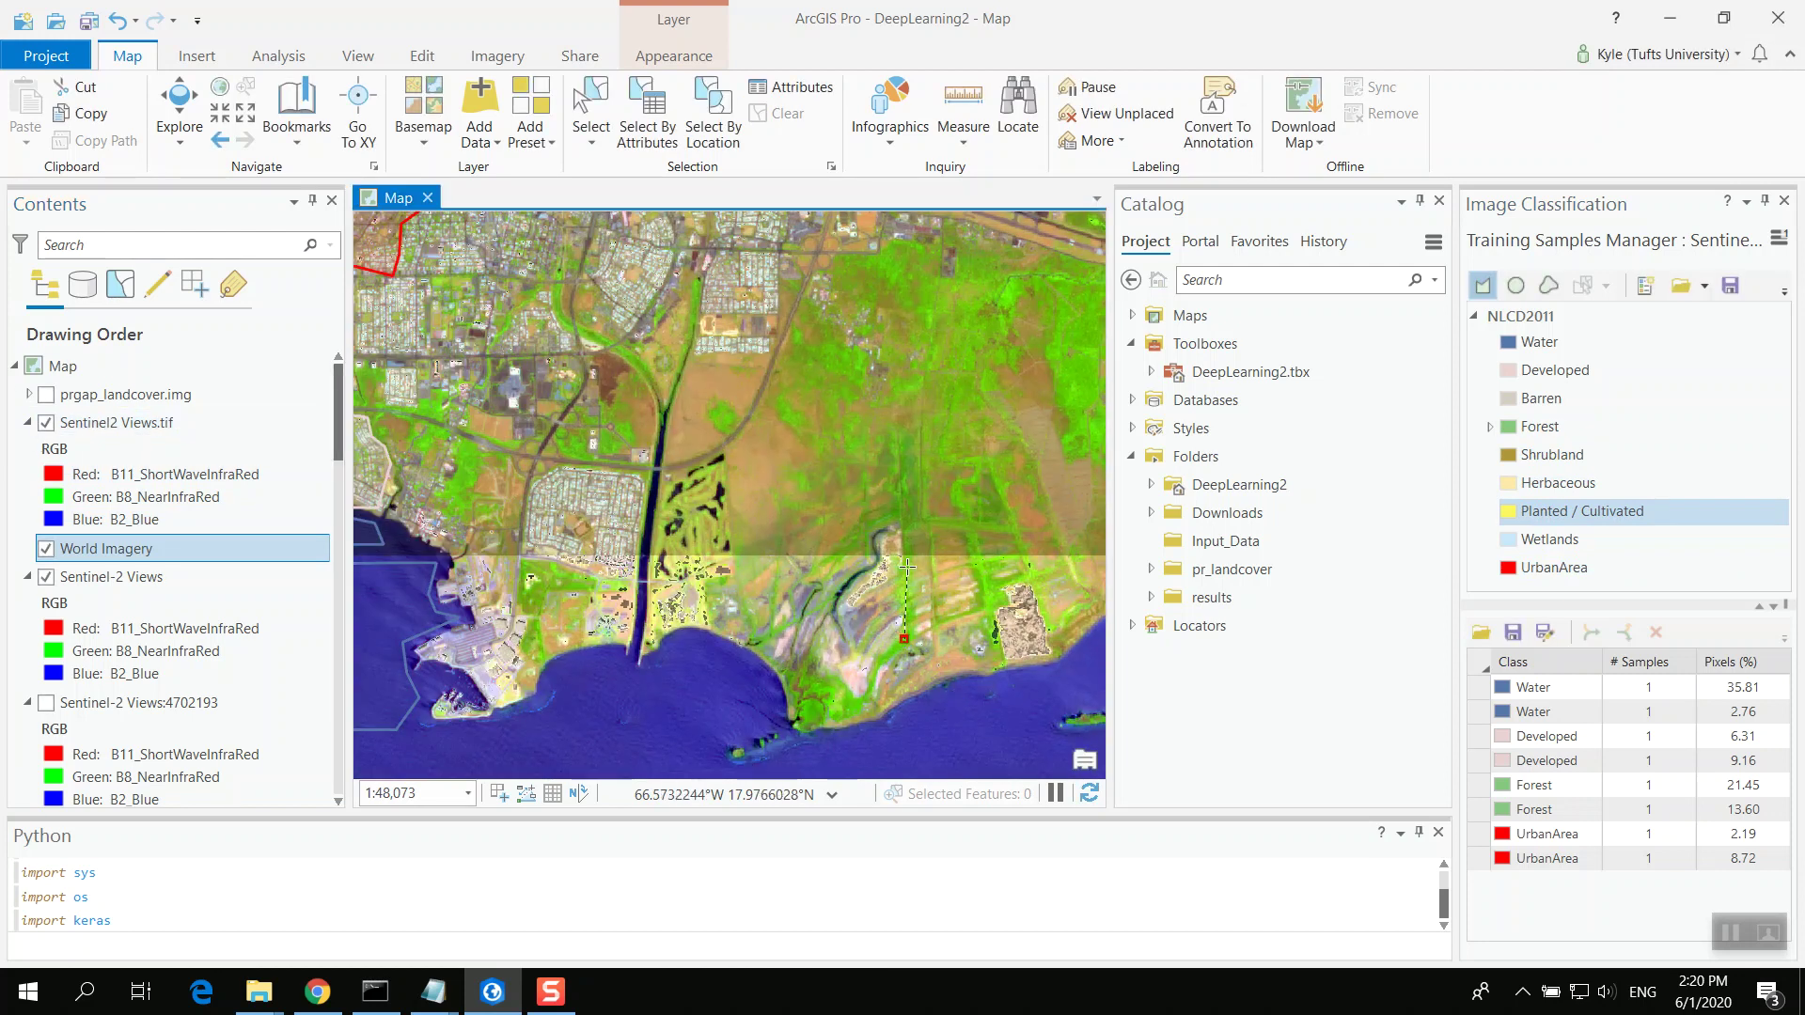
{"action": "left_click", "coordinate": [907, 567]}
{"action": "left_click", "coordinate": [898, 522]}
{"action": "left_click", "coordinate": [865, 532]}
{"action": "left_click", "coordinate": [870, 556]}
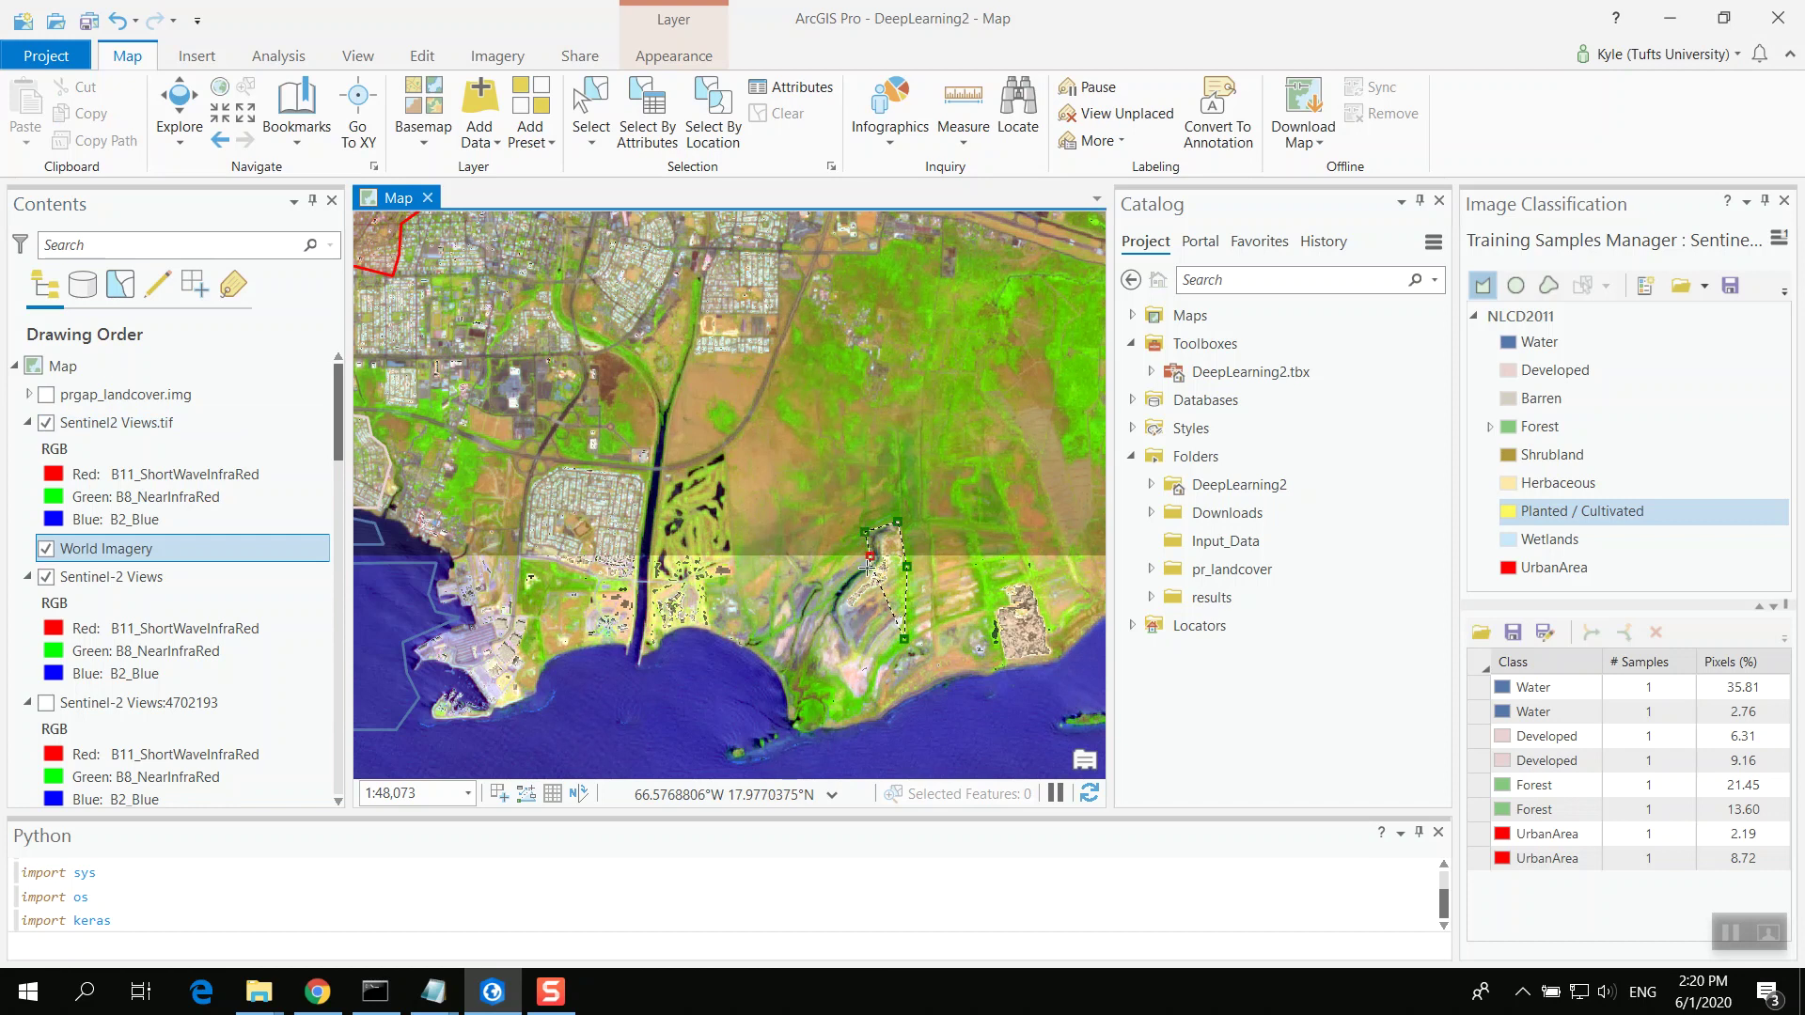
{"action": "left_click", "coordinate": [831, 588]}
{"action": "left_click", "coordinate": [801, 559]}
{"action": "left_click", "coordinate": [770, 524]}
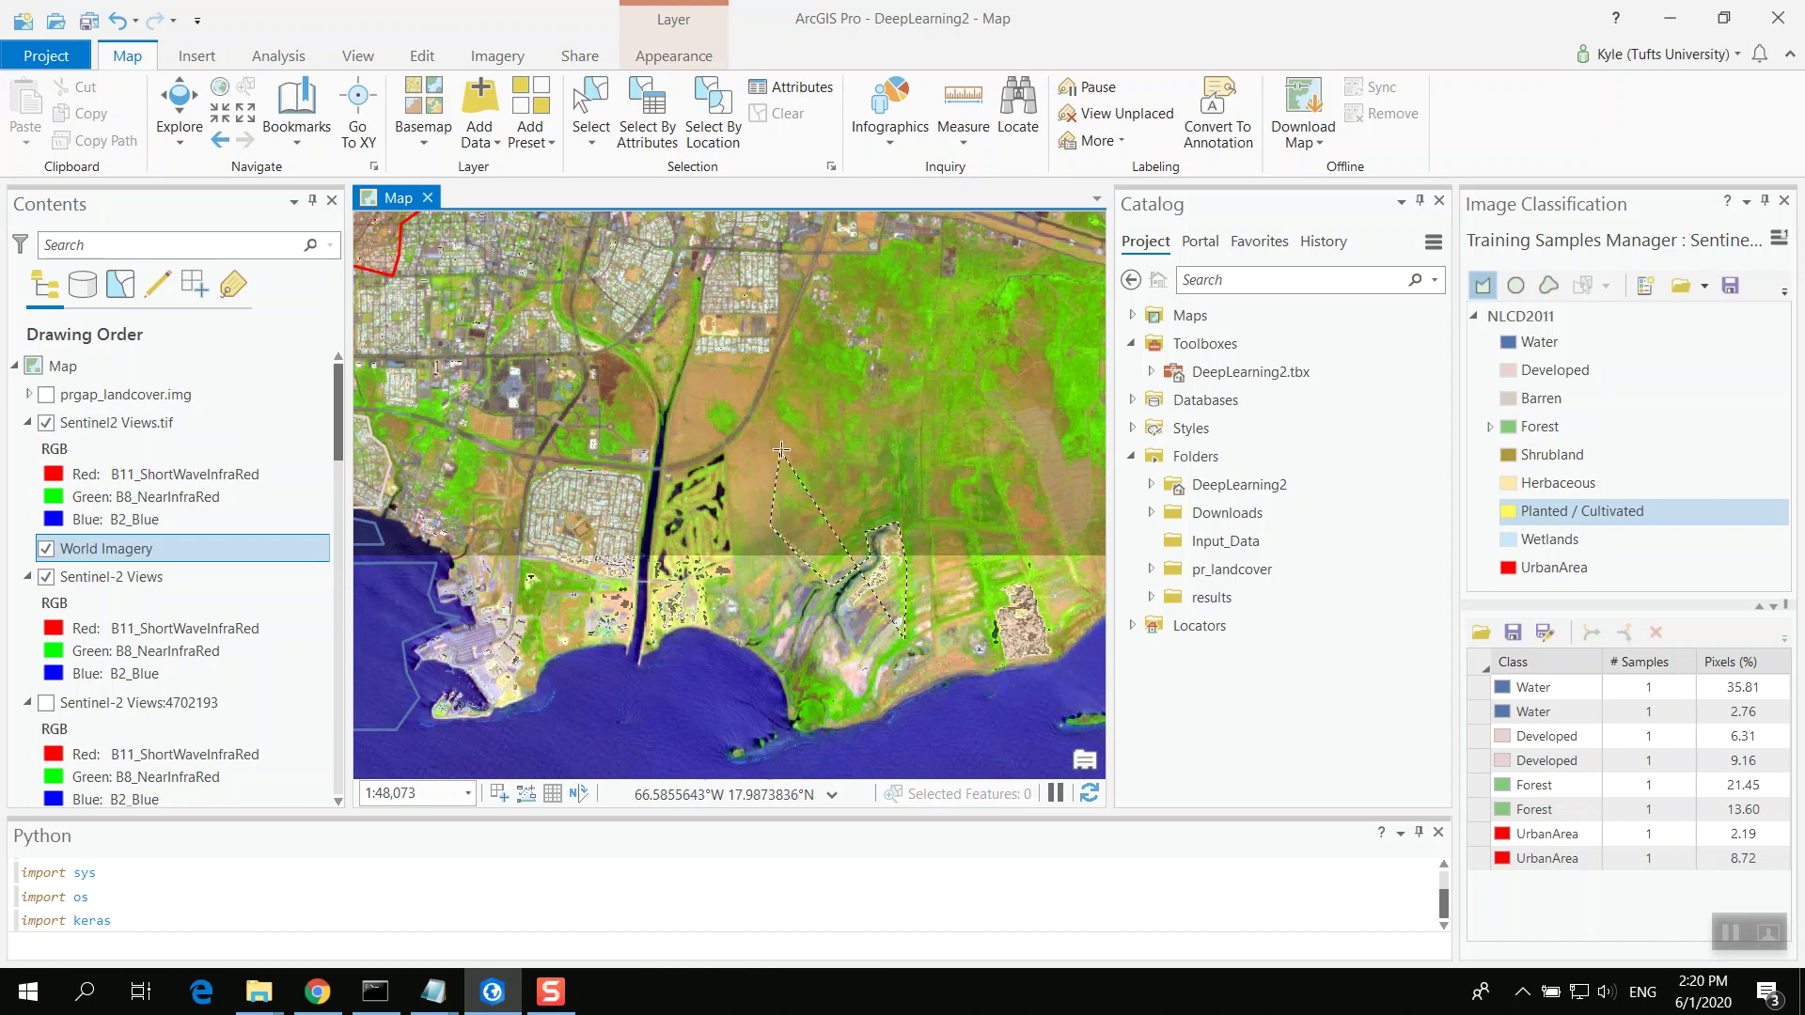
{"action": "left_click", "coordinate": [779, 450]}
Step: Close the field outline on its east side and cancel the stray new sketch
{"action": "left_click", "coordinate": [840, 403]}
{"action": "left_click", "coordinate": [910, 375]}
{"action": "left_click", "coordinate": [1036, 424]}
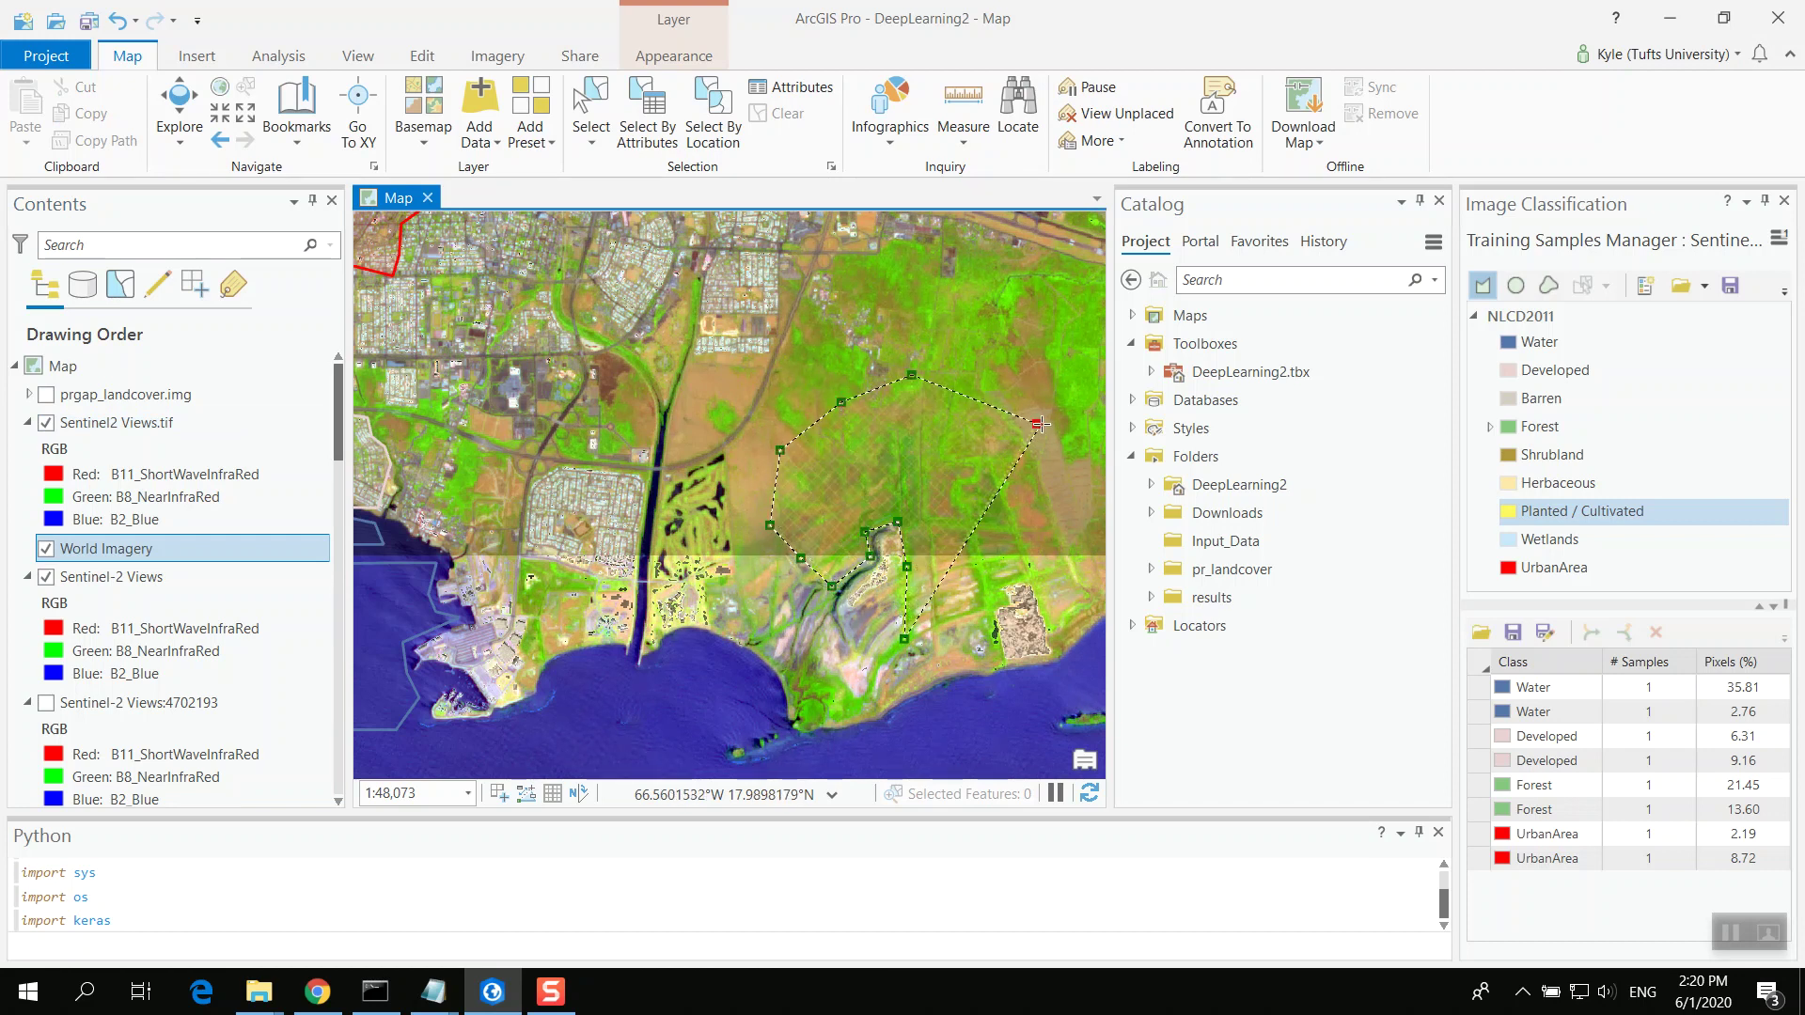
{"action": "left_click", "coordinate": [1078, 502]}
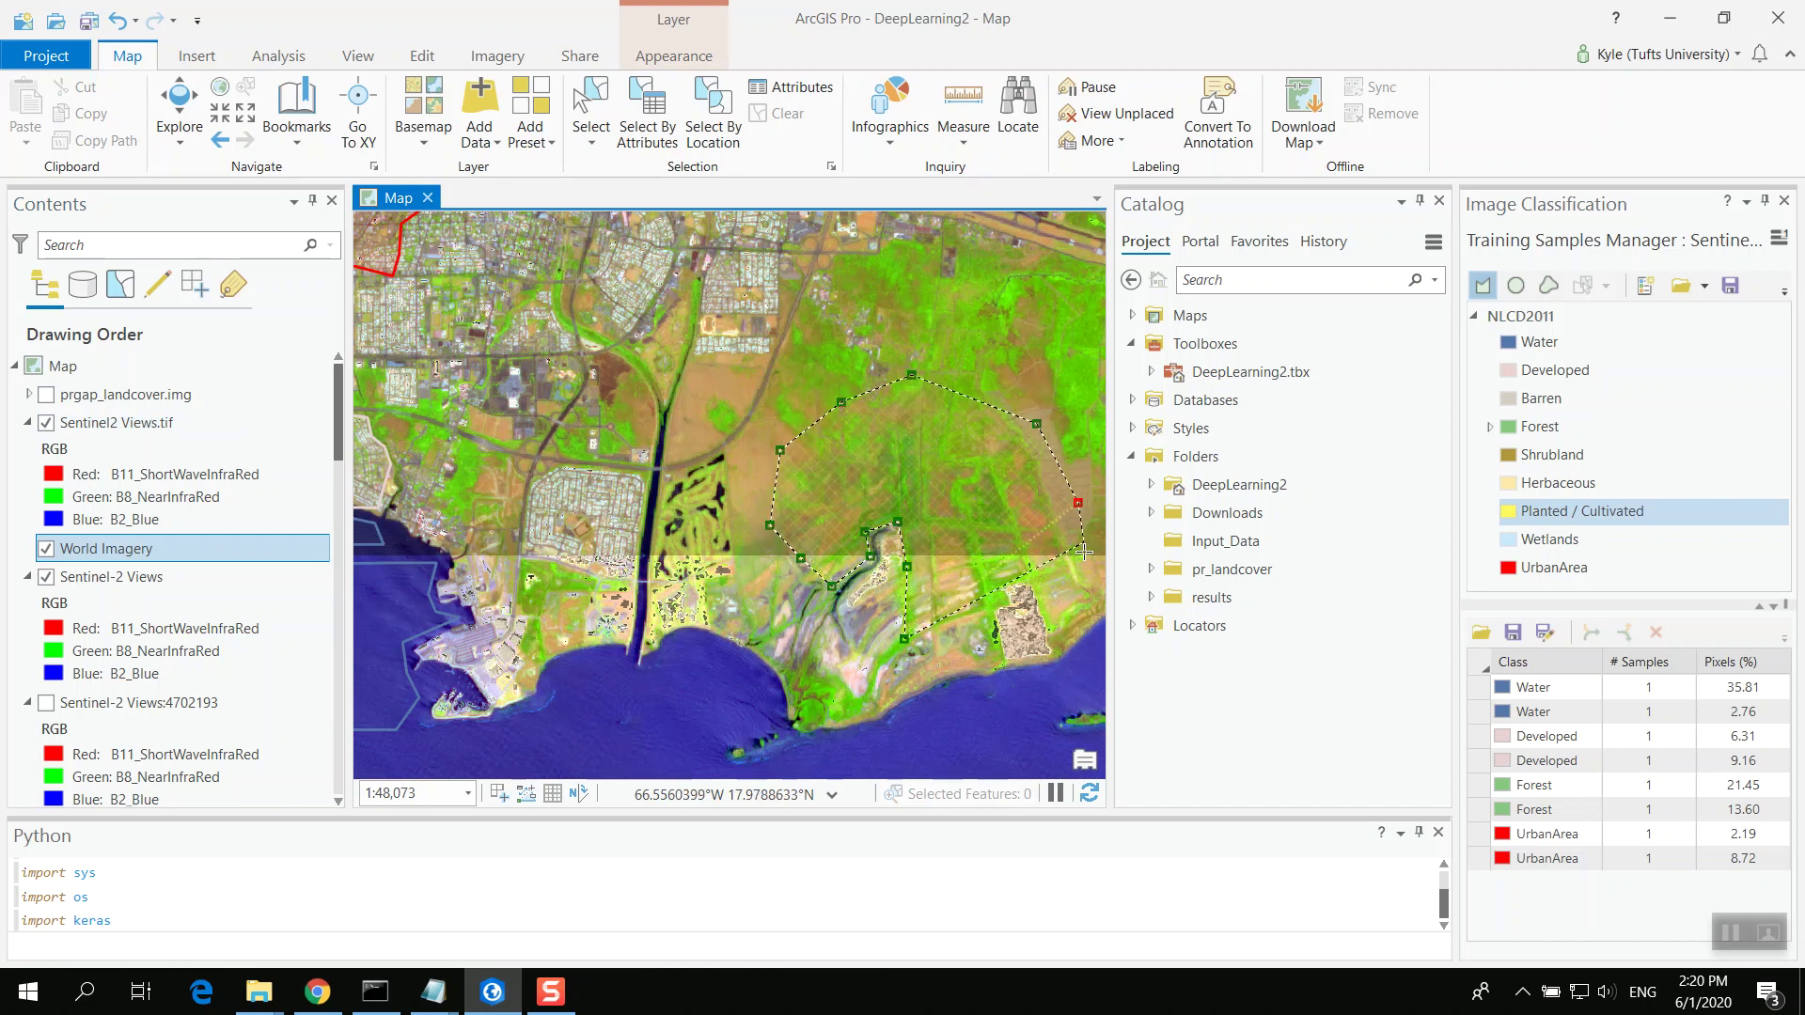
{"action": "left_click", "coordinate": [1092, 601]}
{"action": "left_click", "coordinate": [1026, 576]}
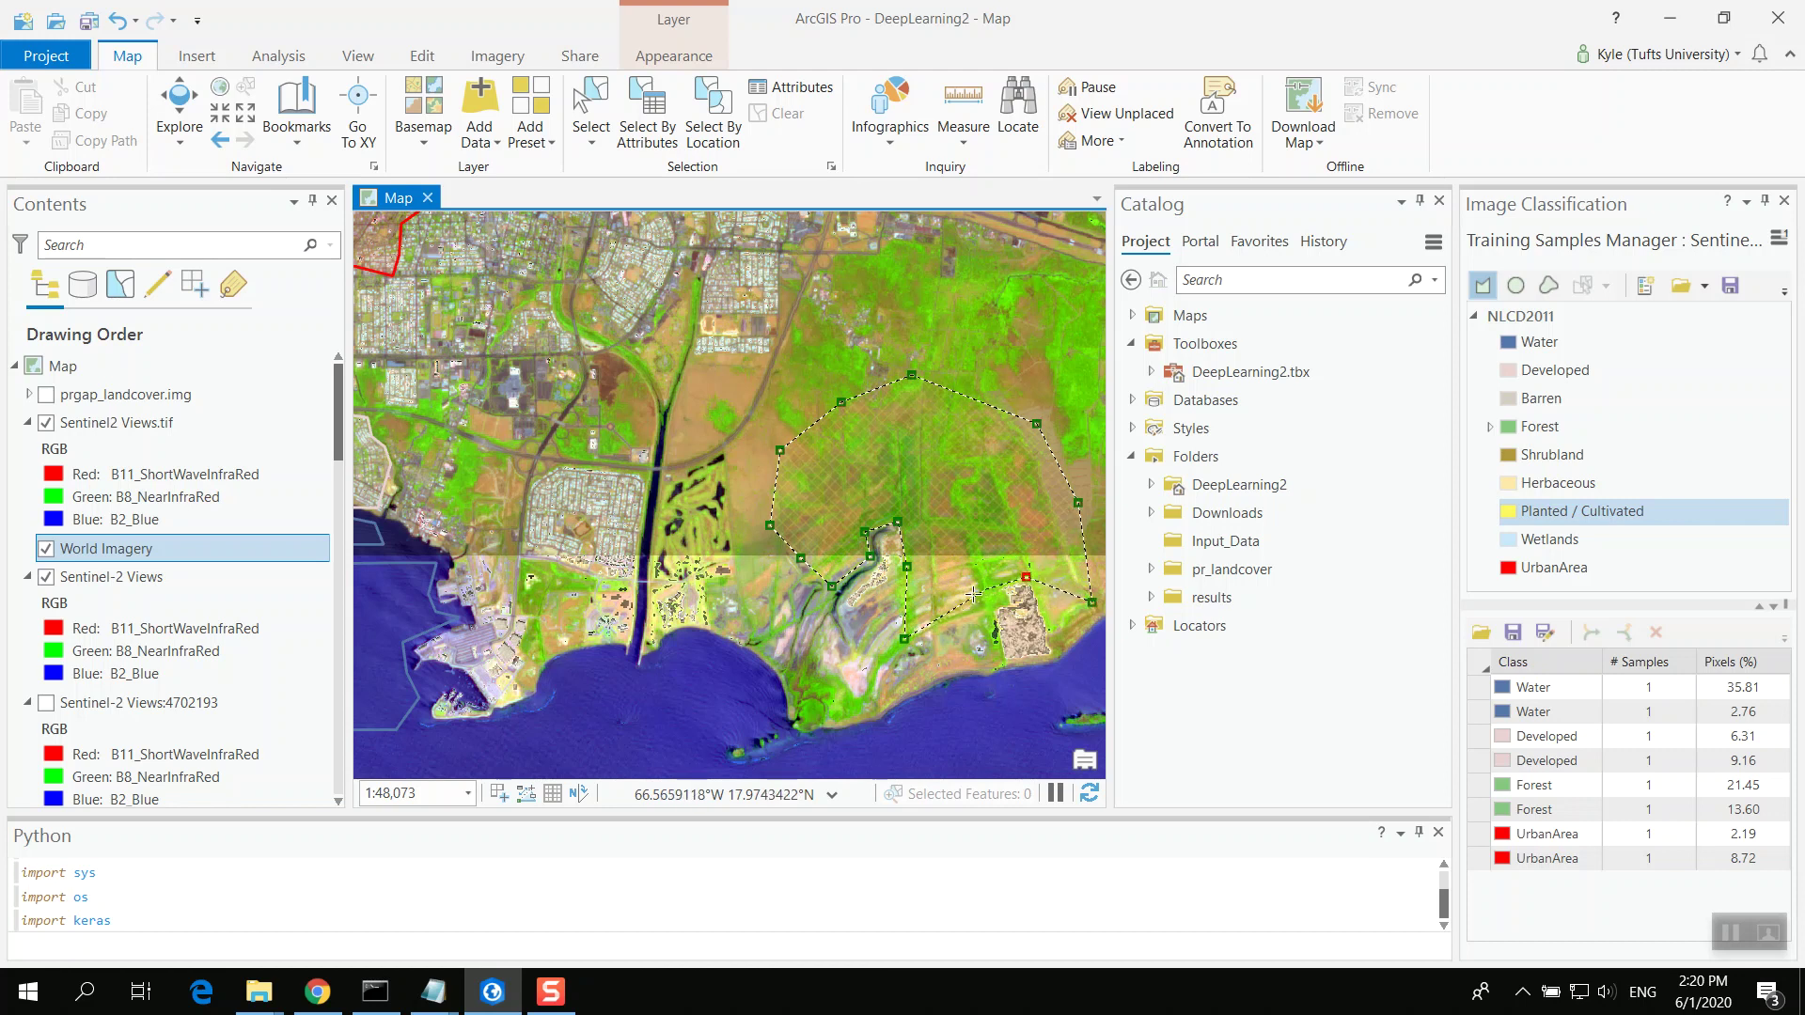
{"action": "double_click", "coordinate": [986, 613]}
{"action": "left_click", "coordinate": [985, 612]}
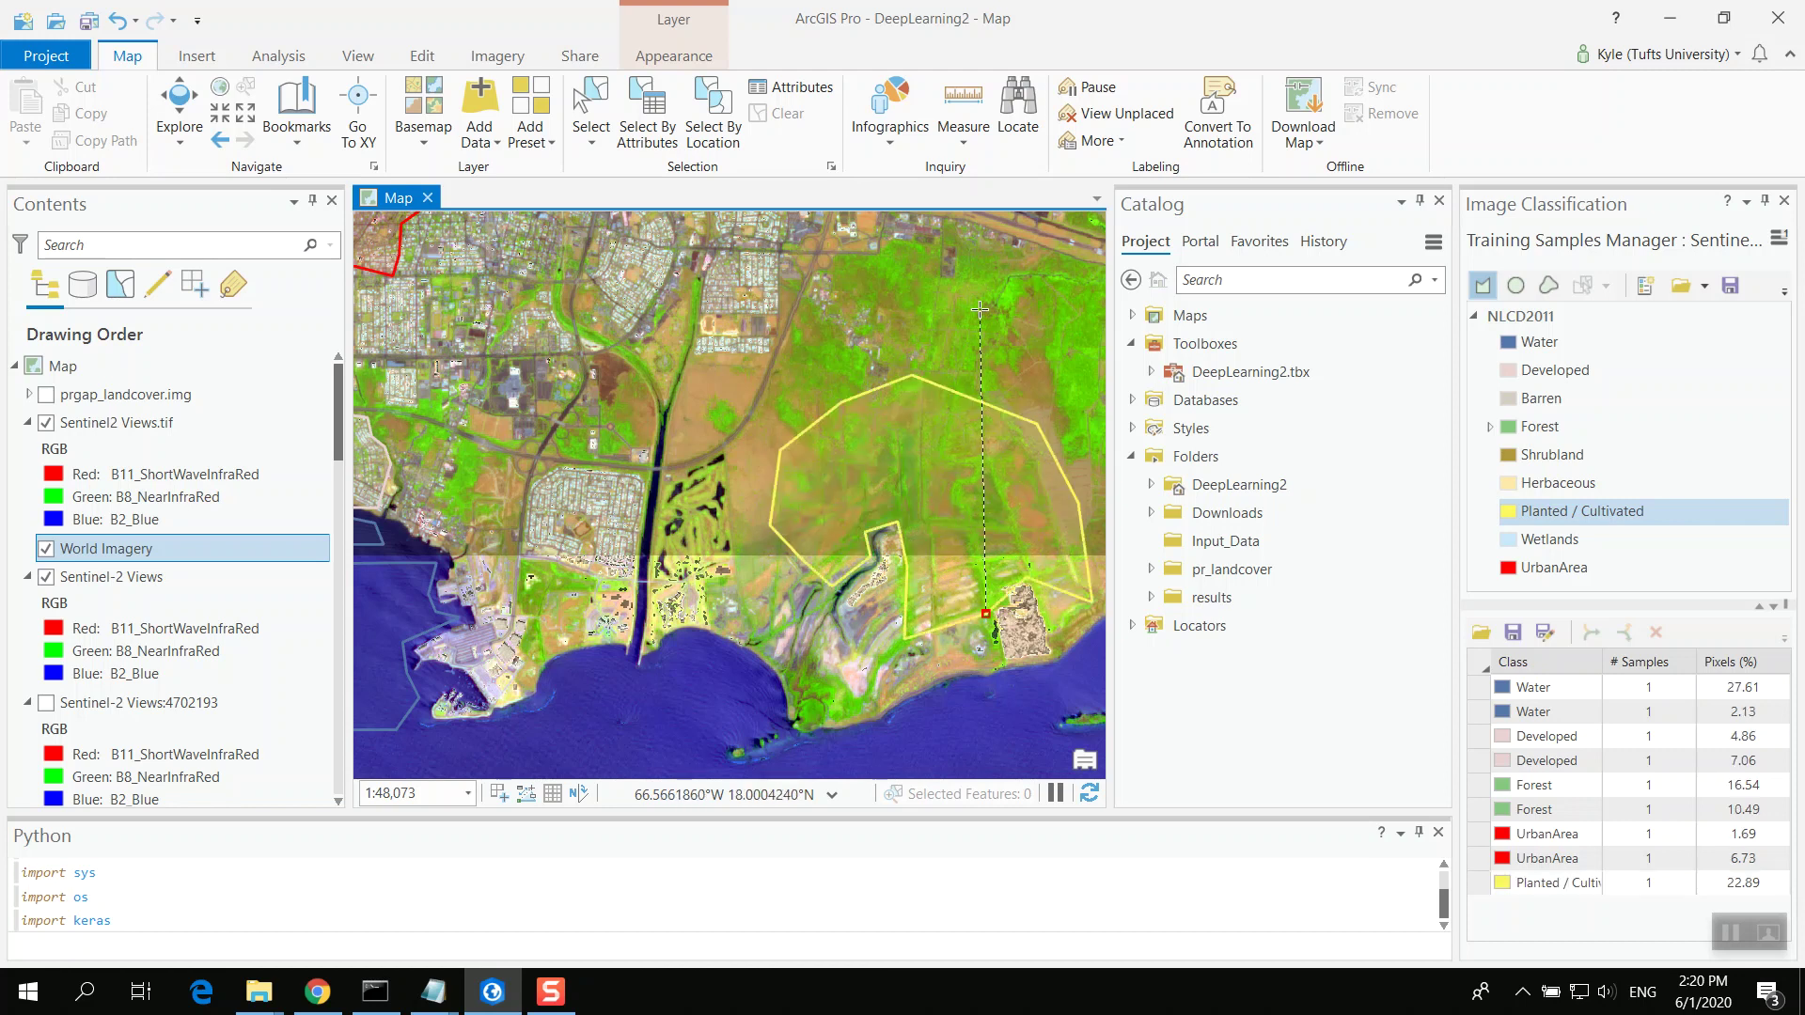
{"action": "key", "text": "Escape"}
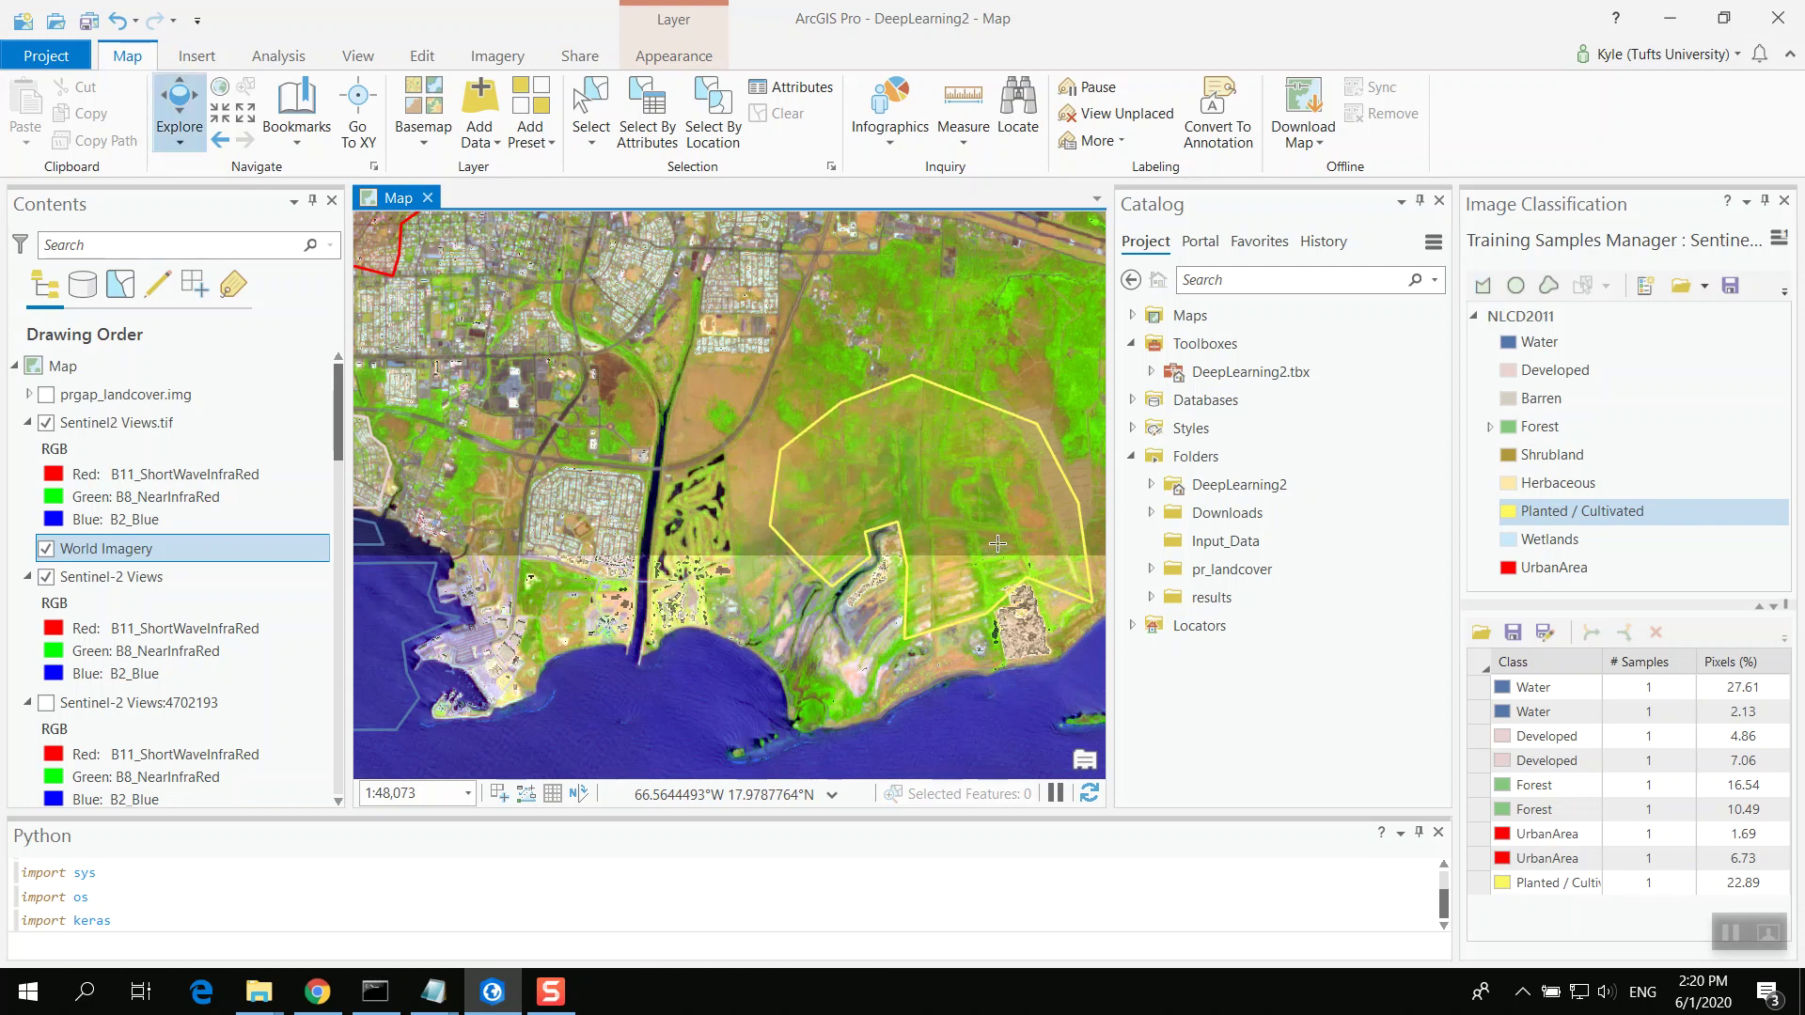
{"action": "left_click", "coordinate": [1565, 512]}
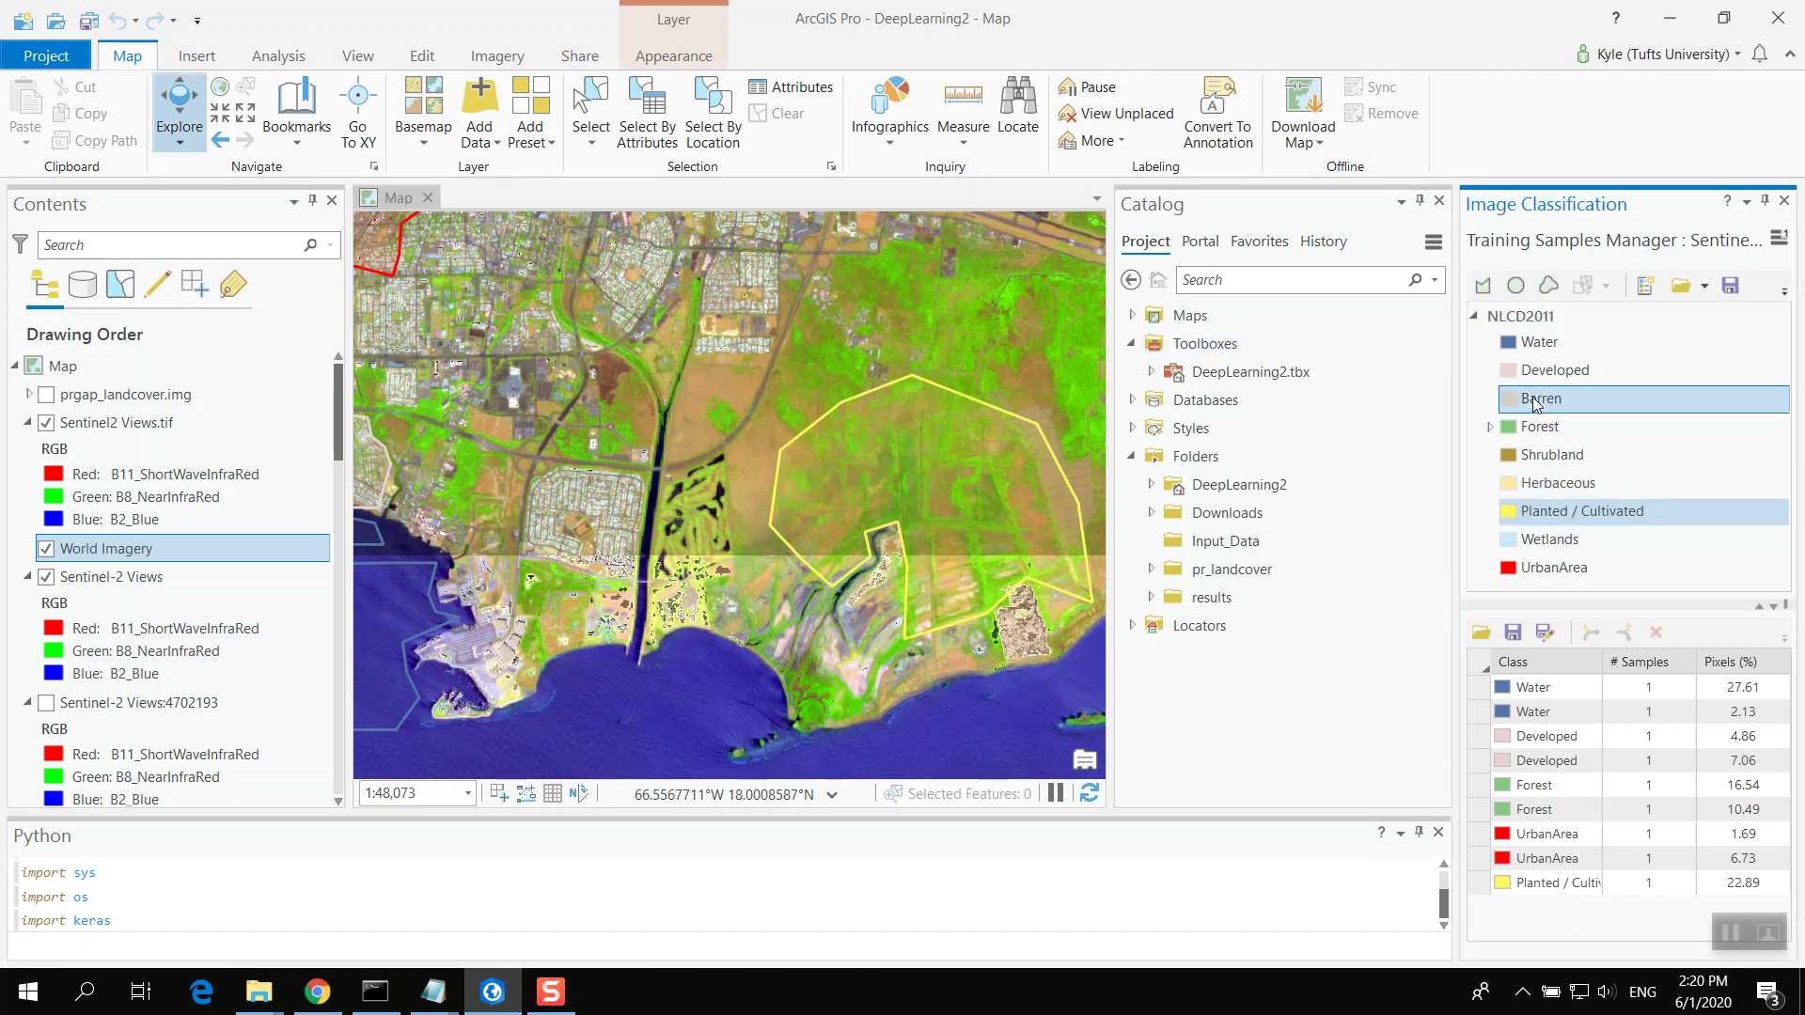
{"action": "left_click", "coordinate": [1482, 285]}
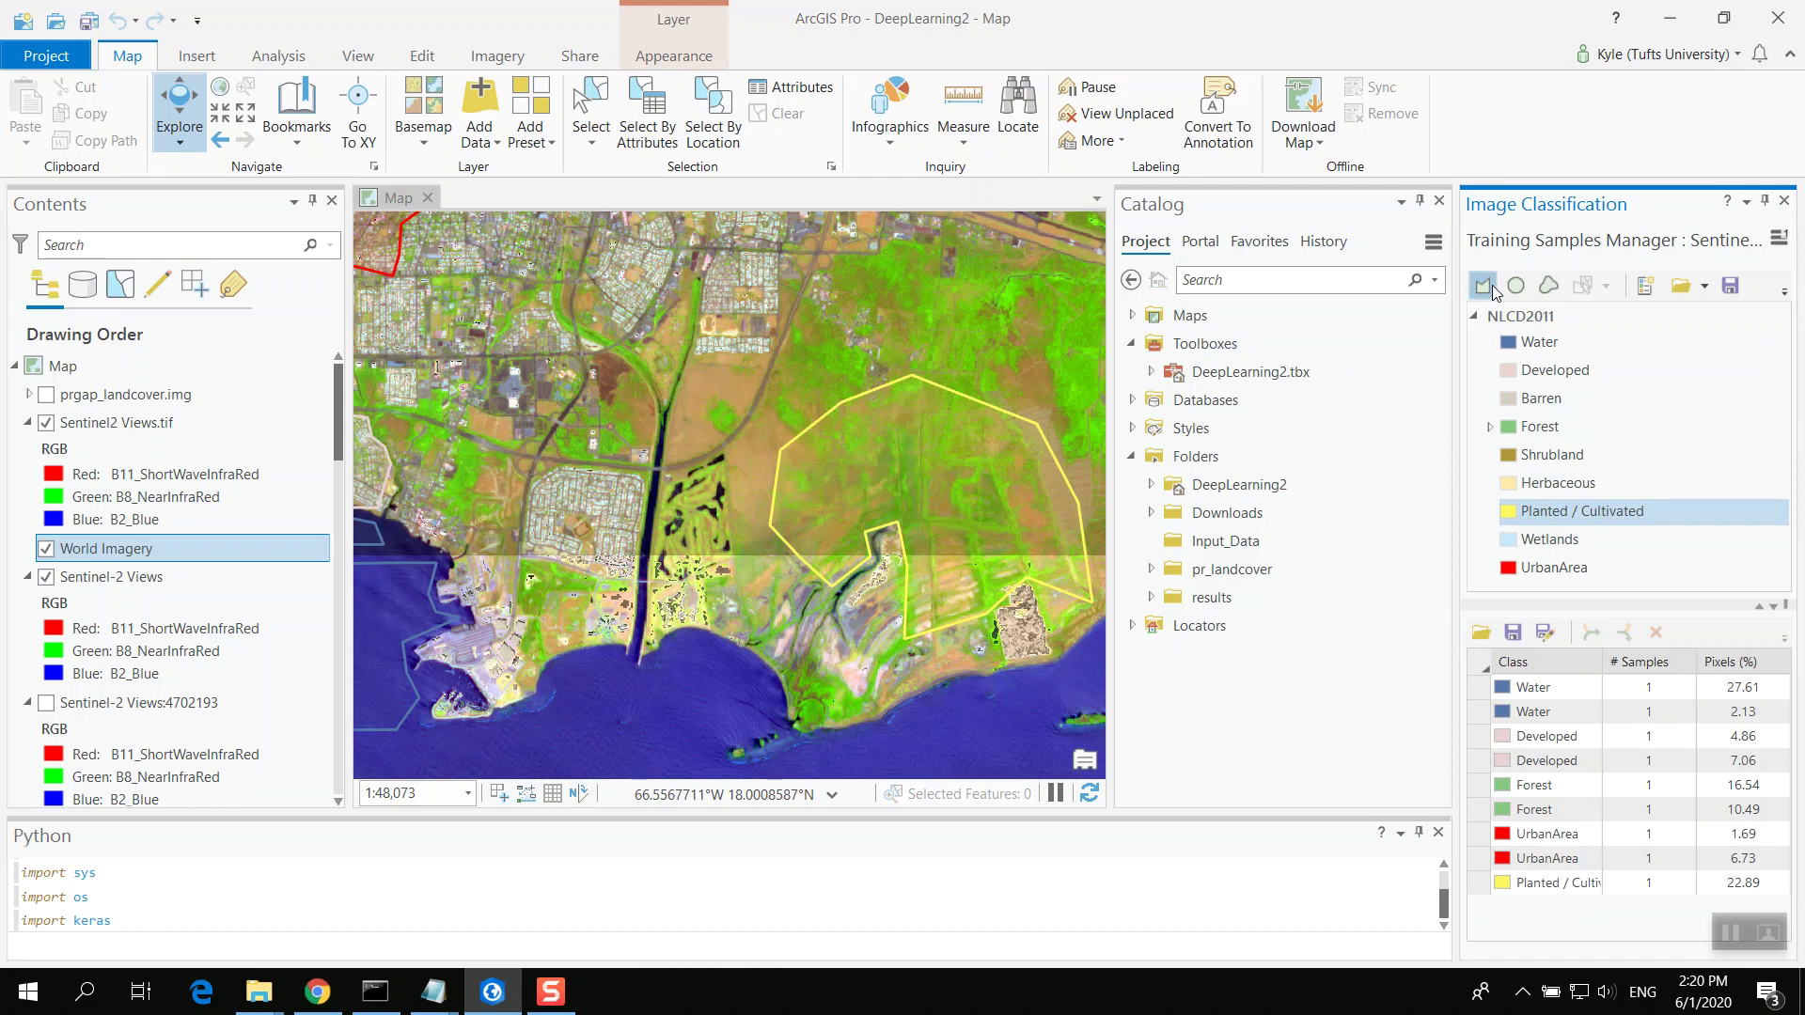
{"action": "left_click", "coordinate": [894, 369]}
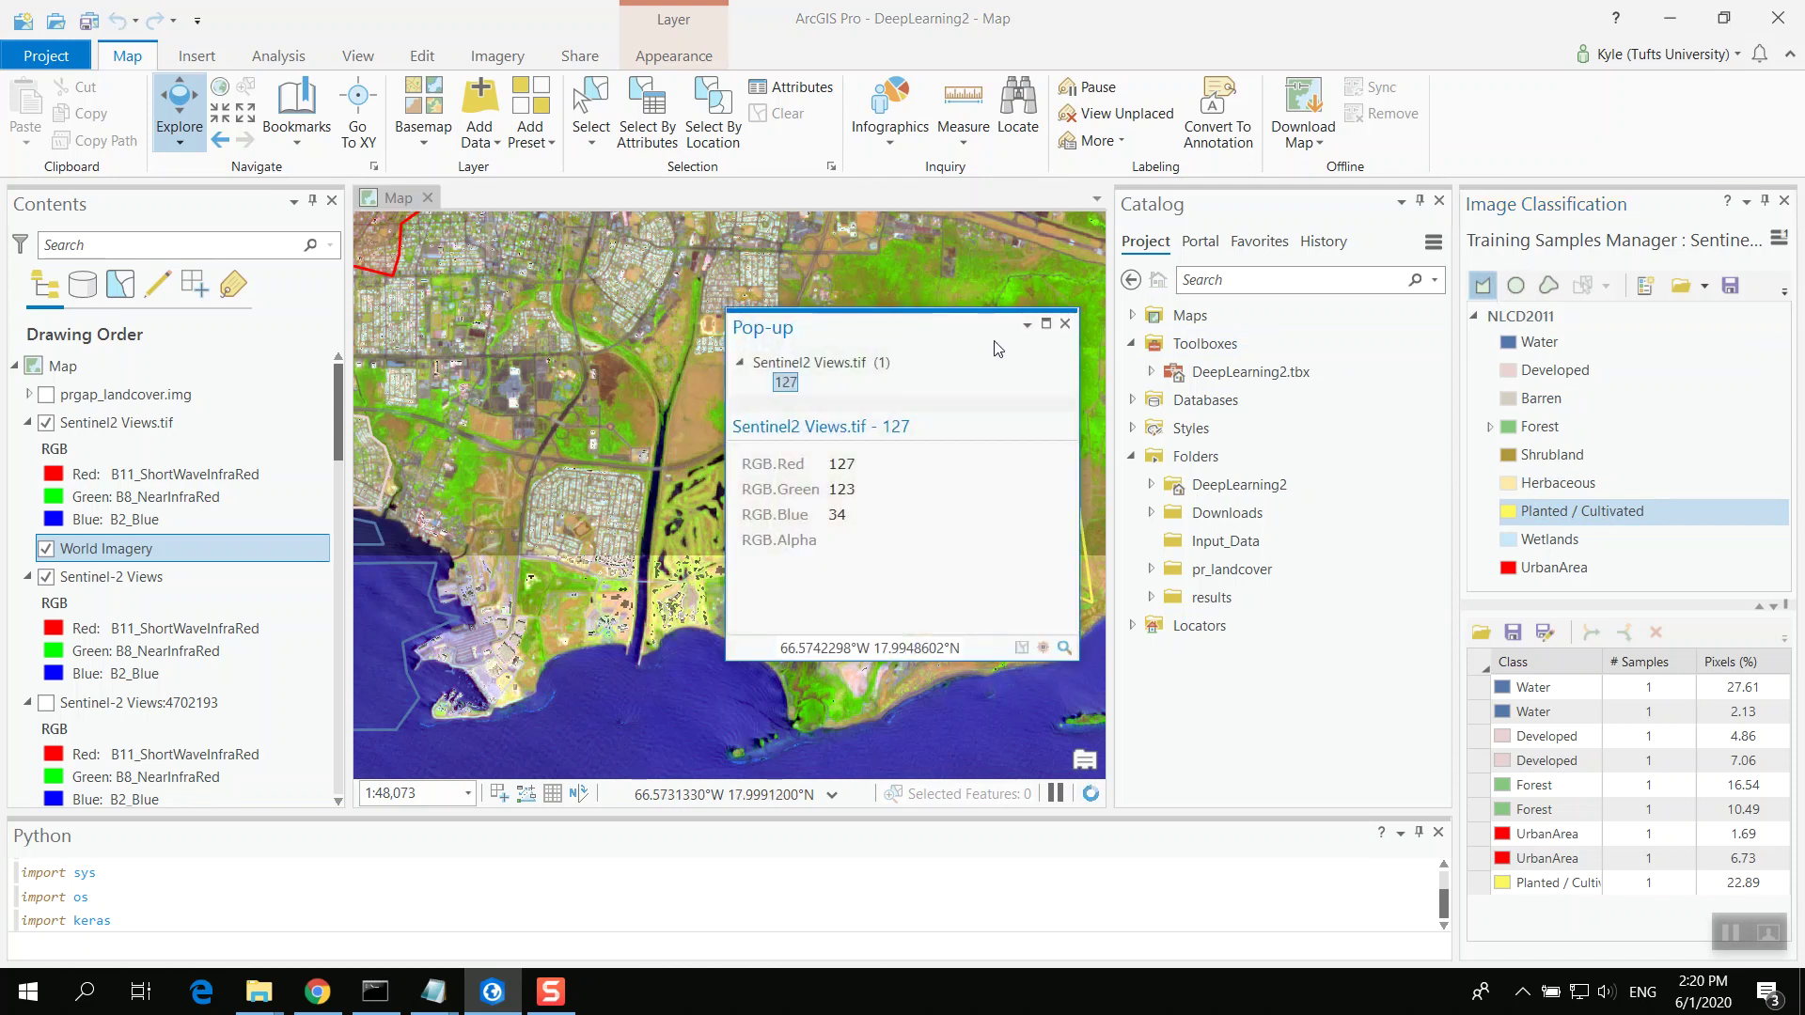
{"action": "left_click", "coordinate": [1065, 324]}
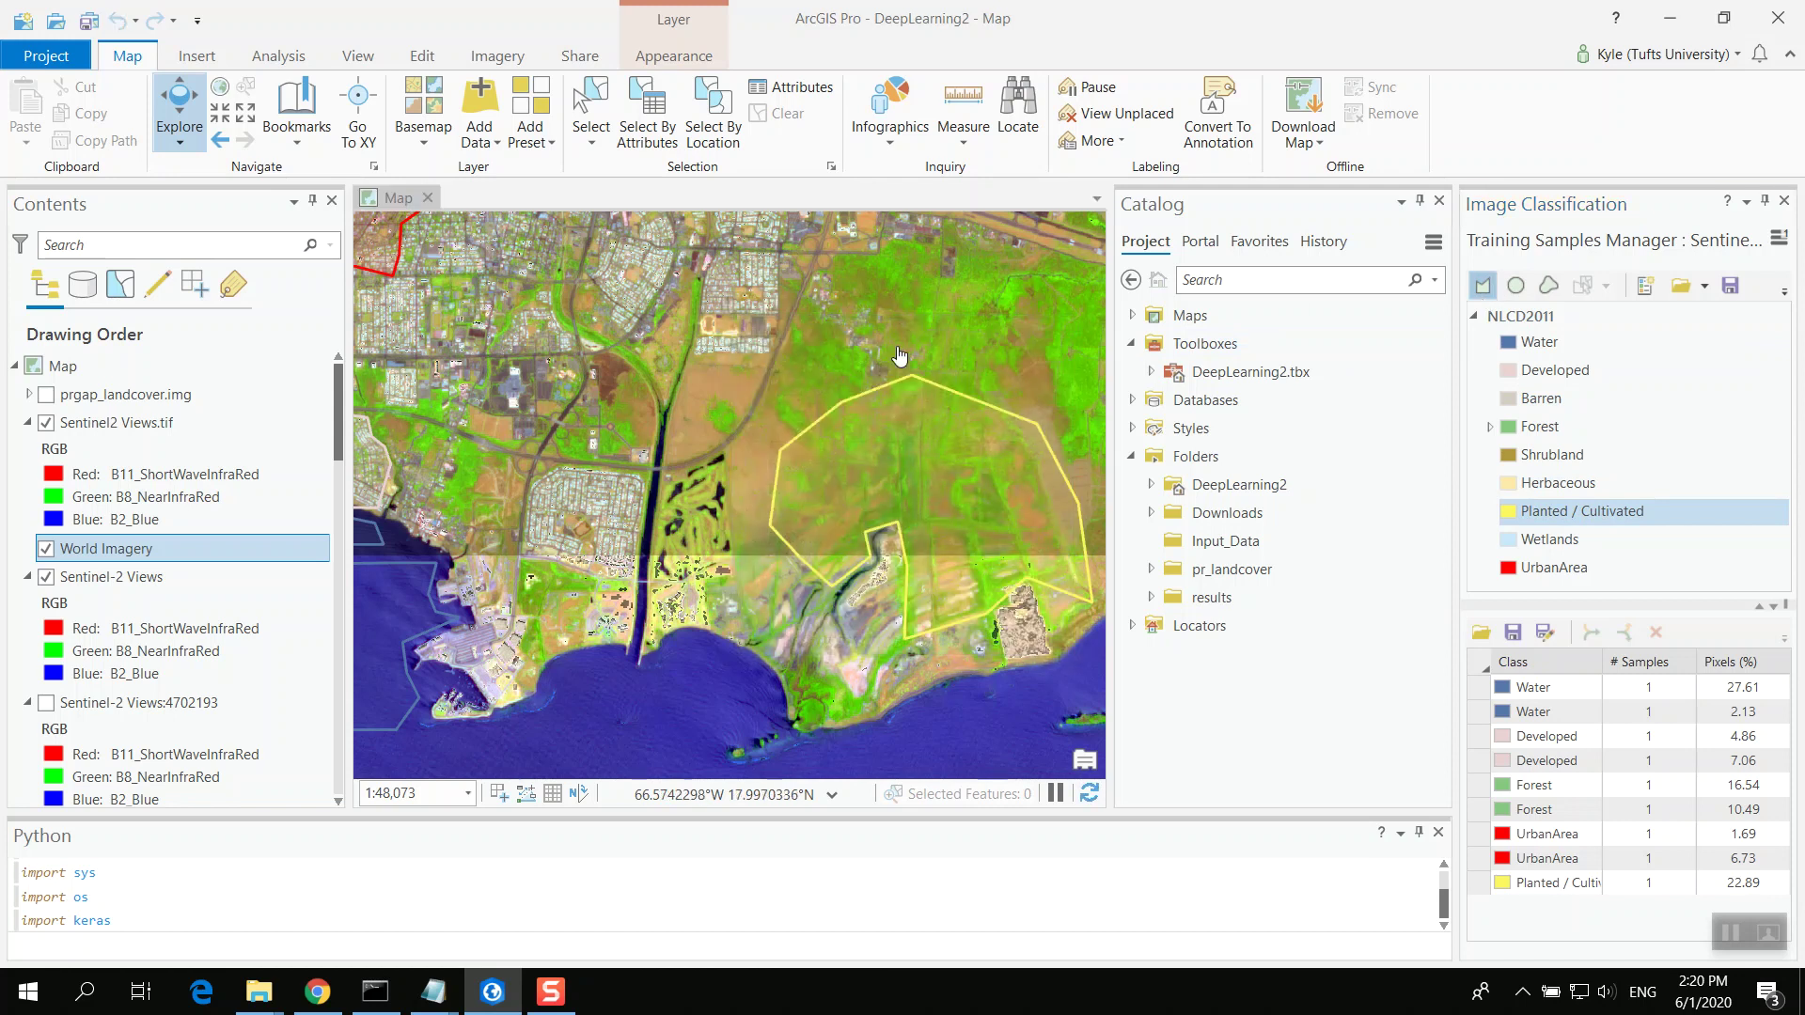
{"action": "left_click", "coordinate": [1531, 517]}
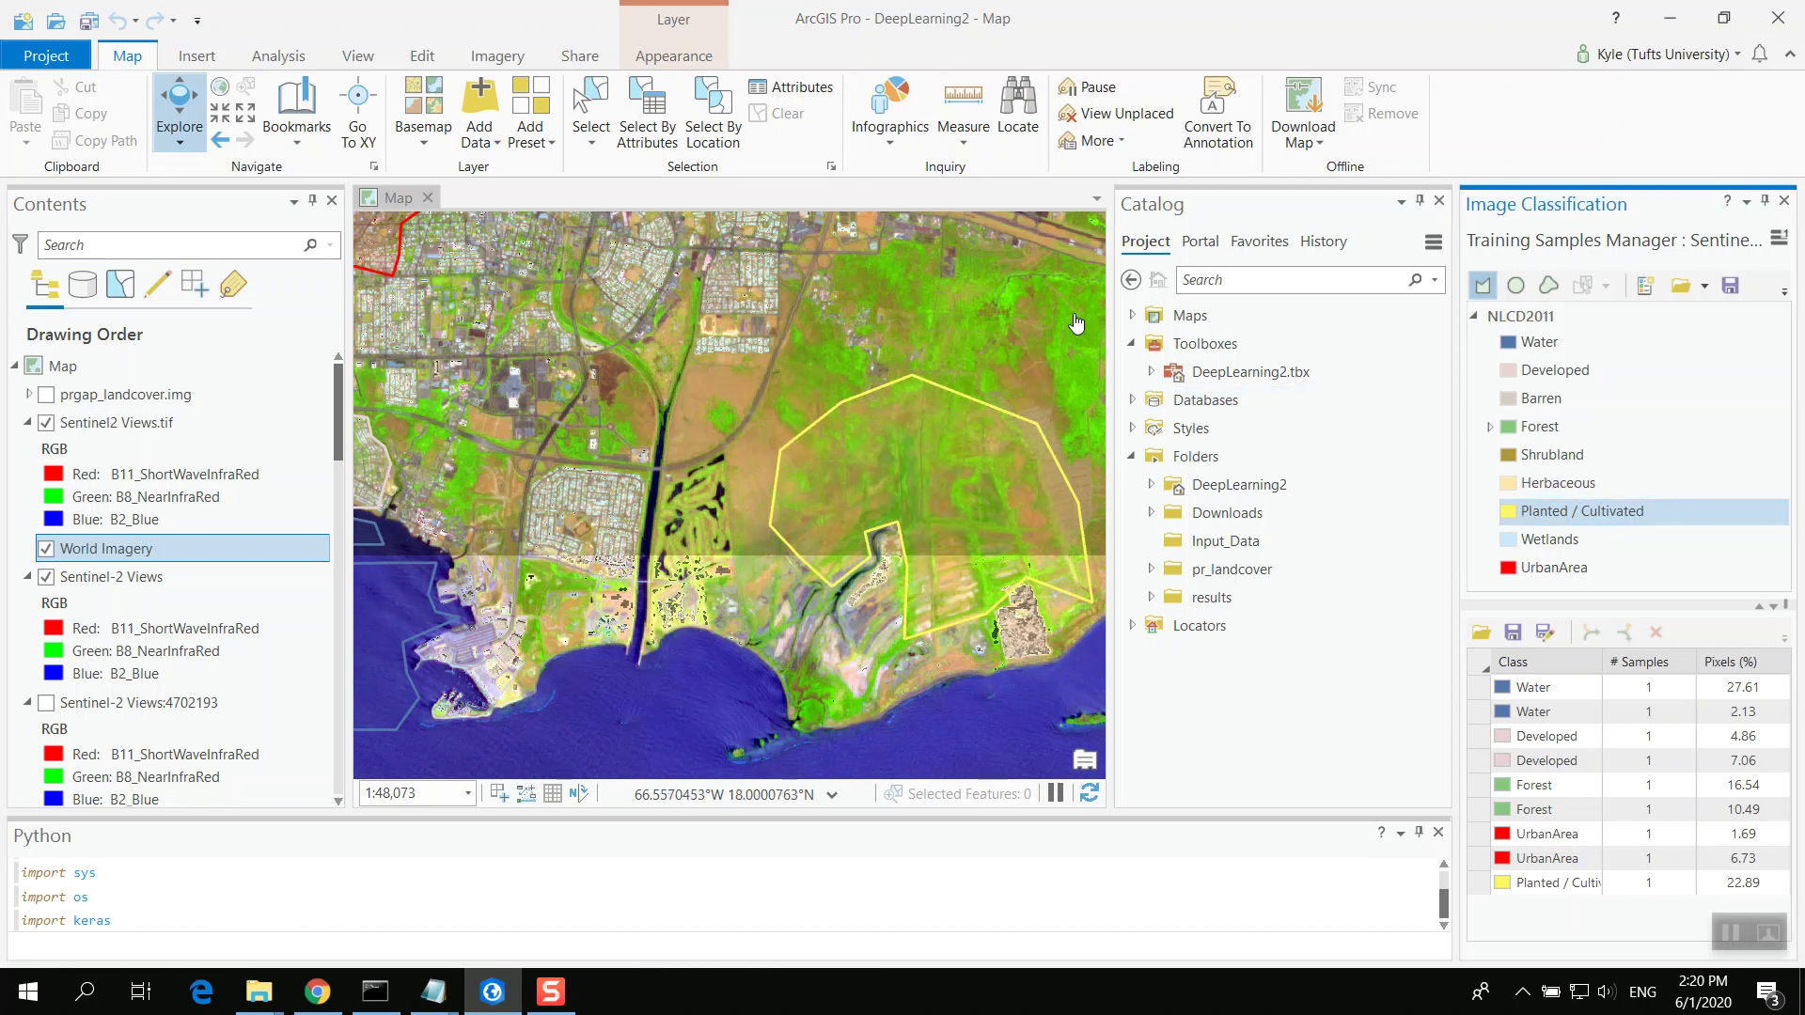
{"action": "left_click", "coordinate": [891, 355]}
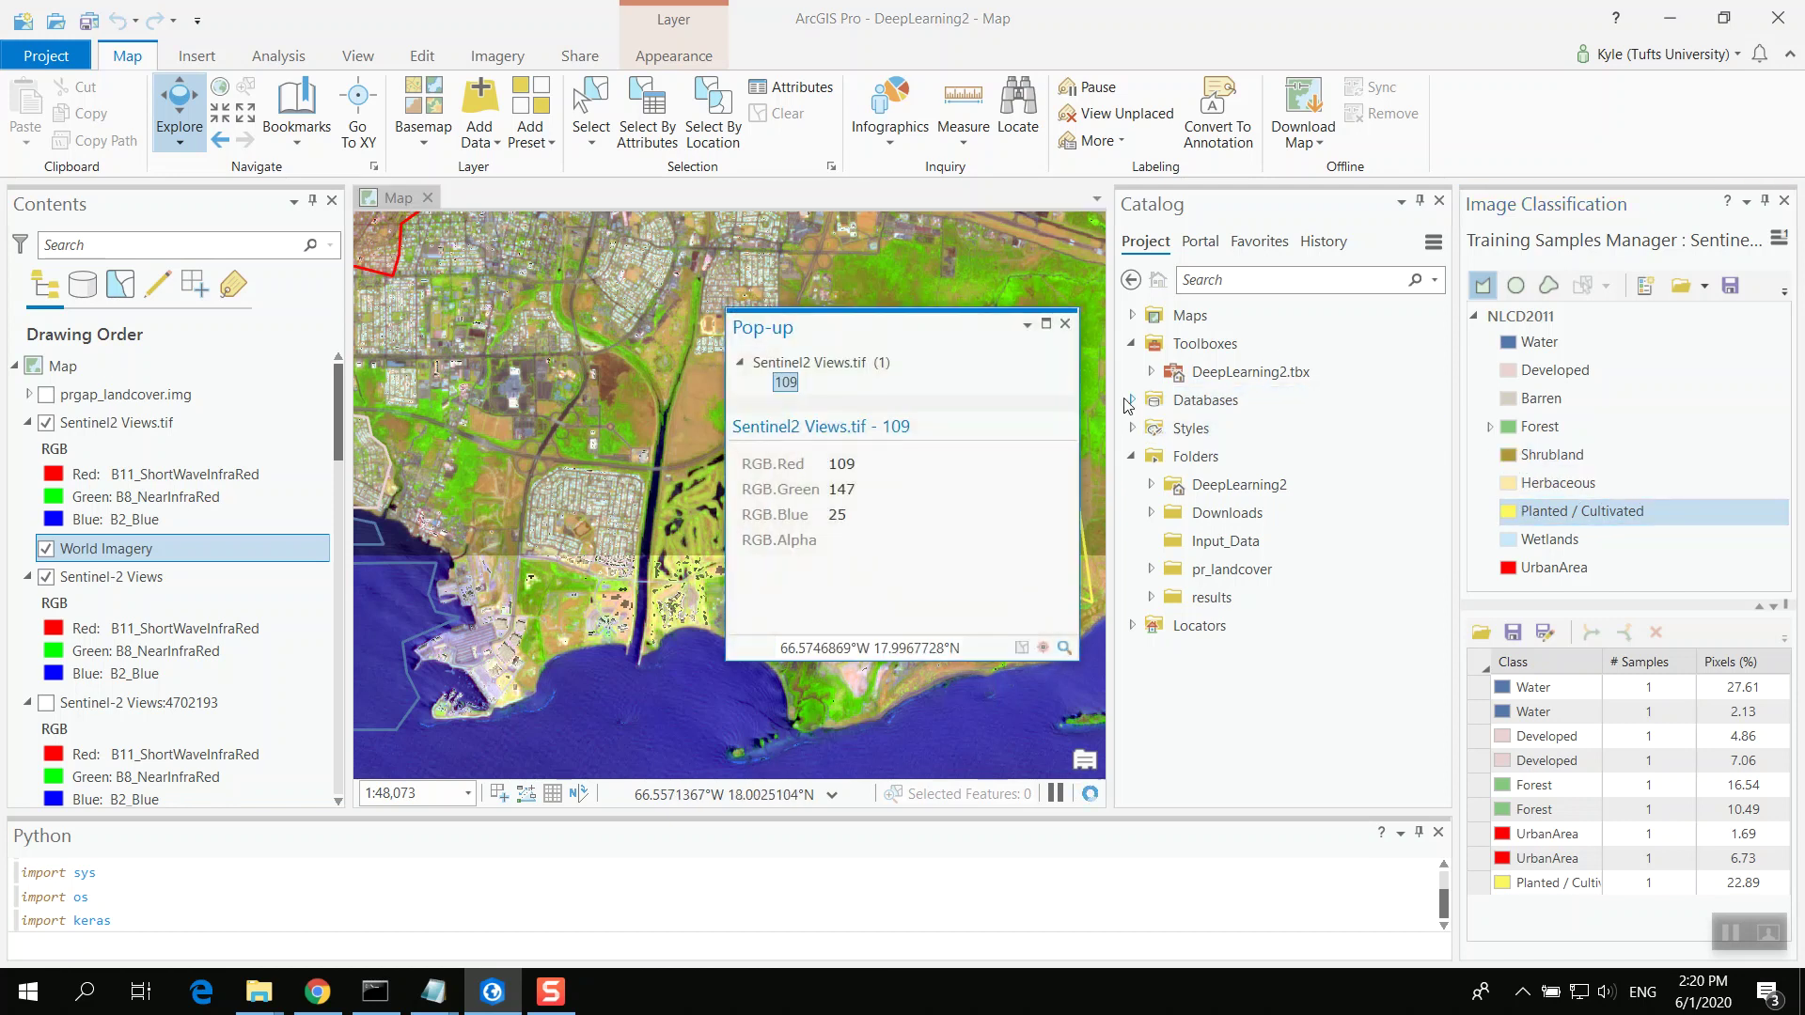
{"action": "left_click", "coordinate": [1587, 512]}
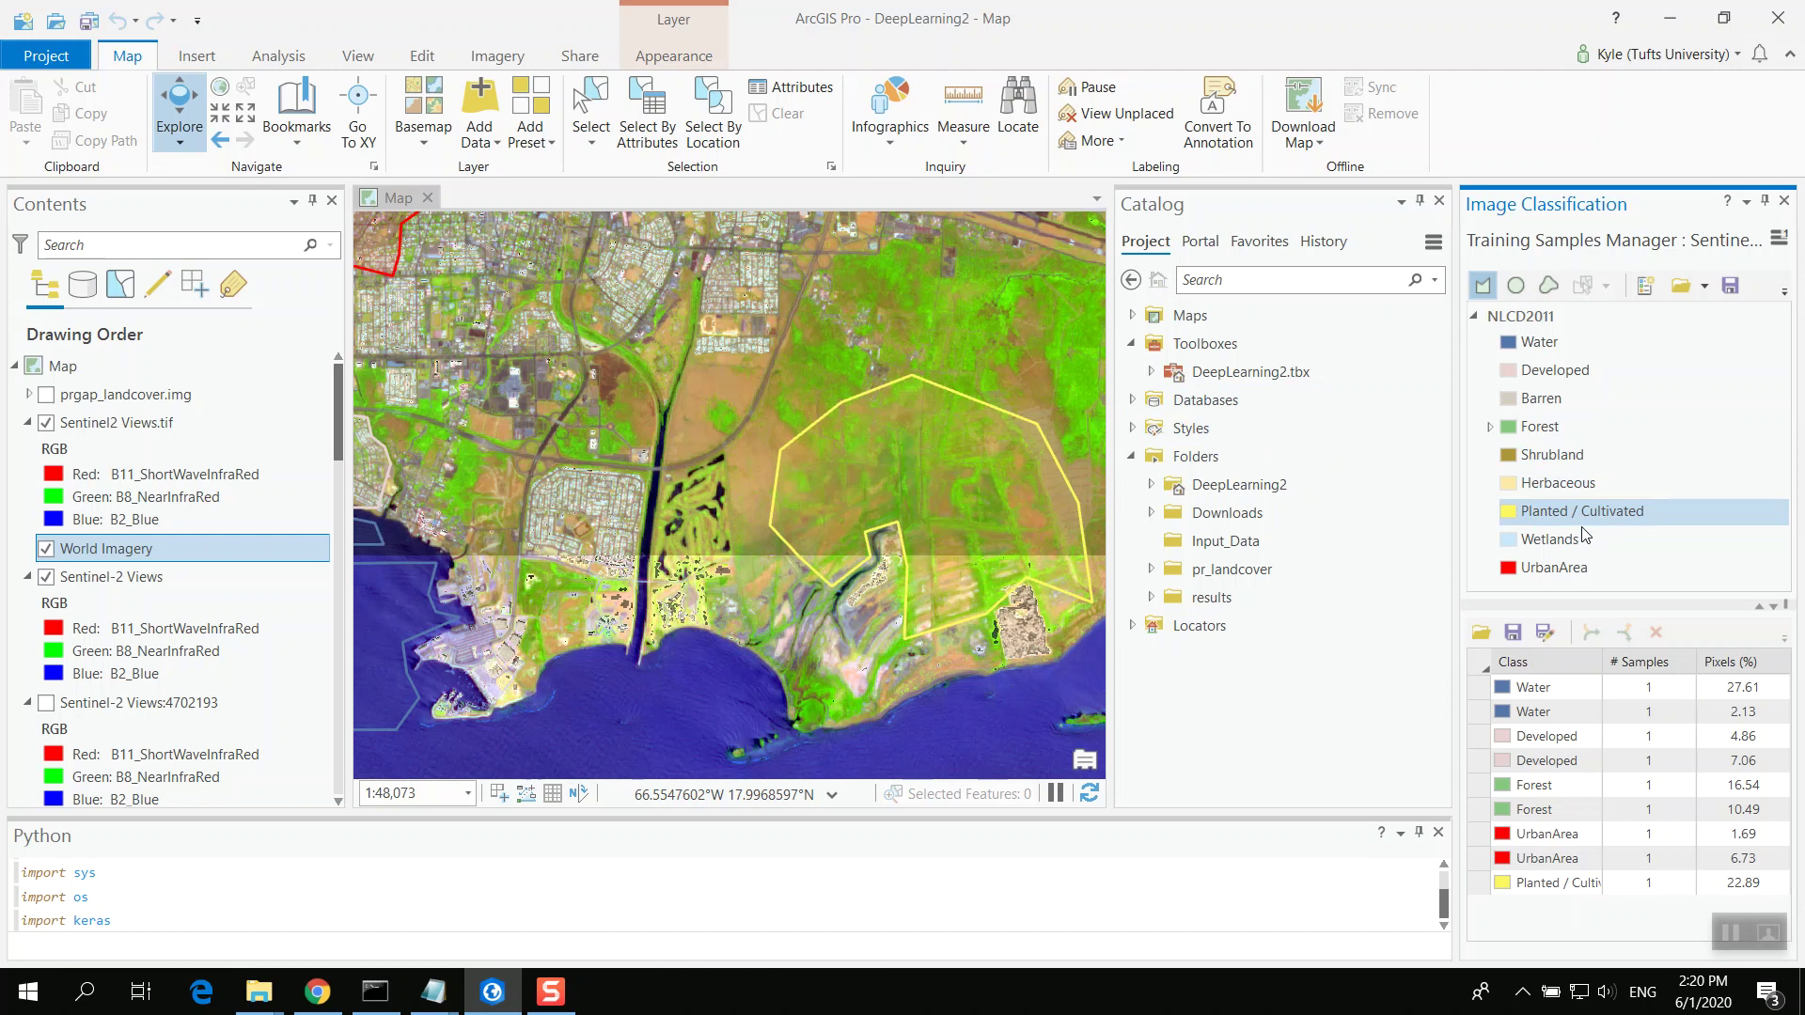
{"action": "left_click", "coordinate": [1482, 284]}
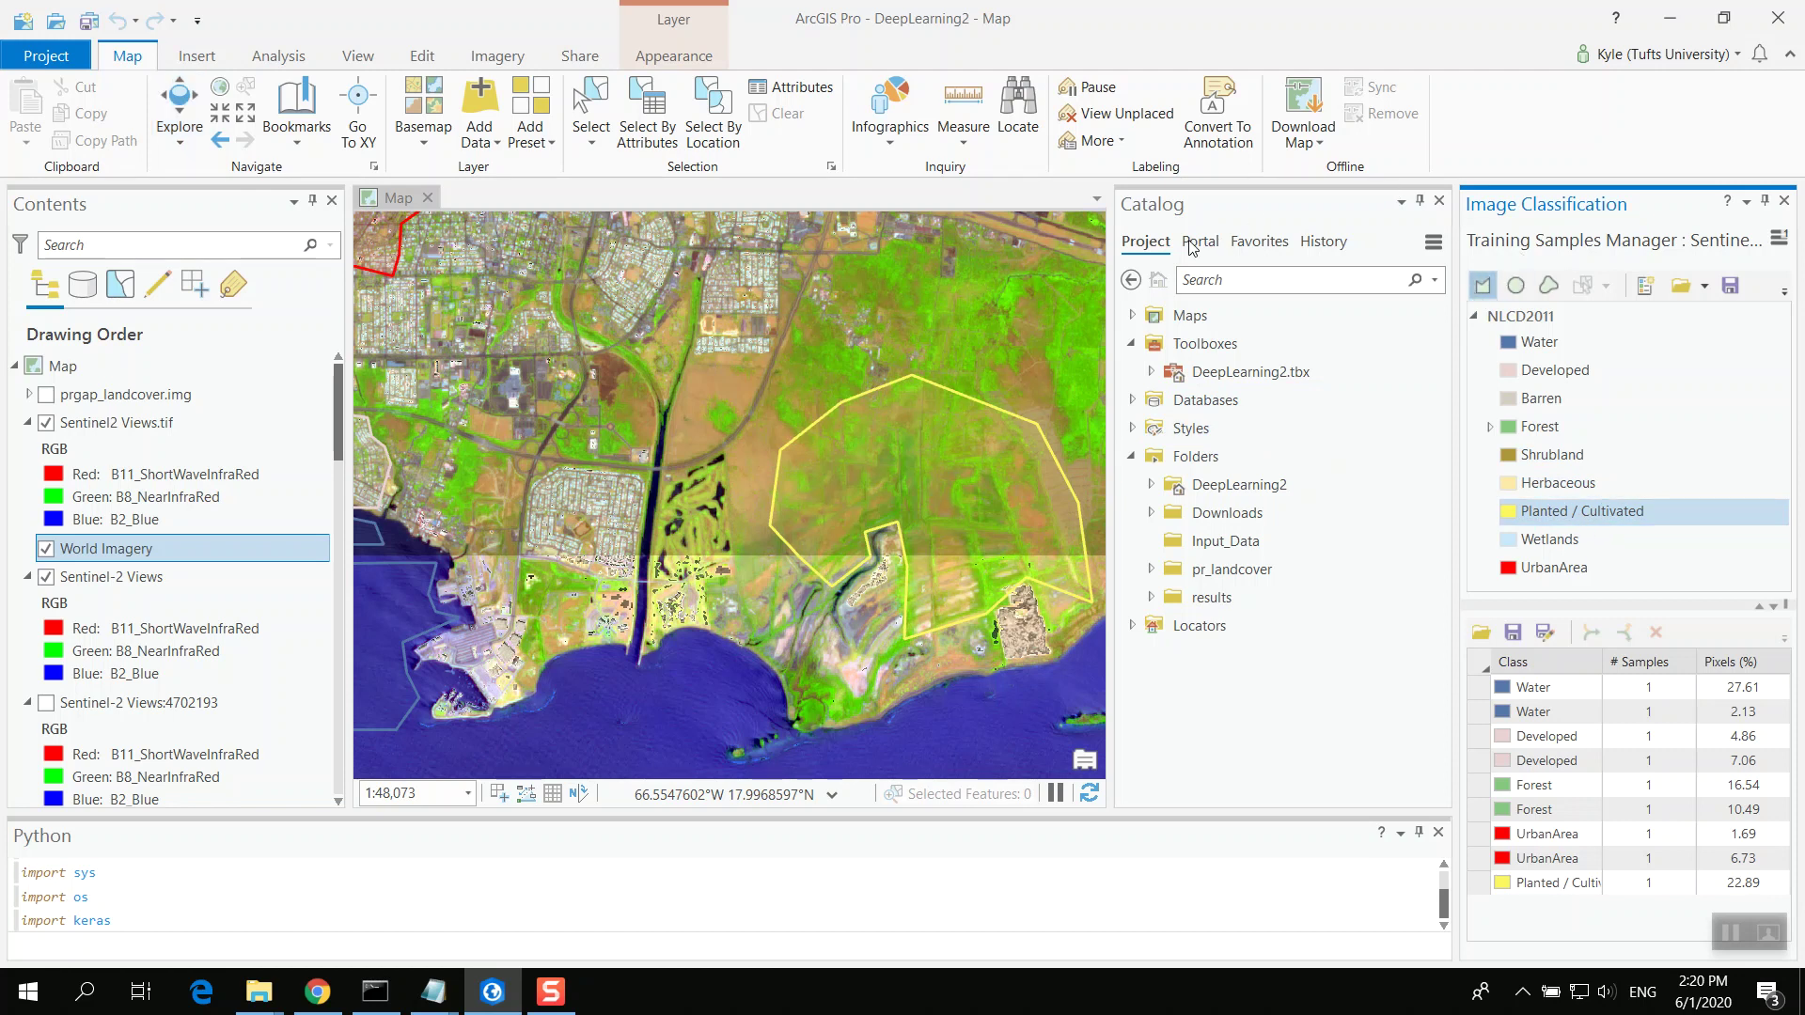
{"action": "left_click", "coordinate": [897, 369]}
Step: Finish the second Planted / Cultivated polygon over the northern fields, then zoom out to full extent
{"action": "left_click", "coordinate": [892, 312]}
{"action": "left_click", "coordinate": [881, 279]}
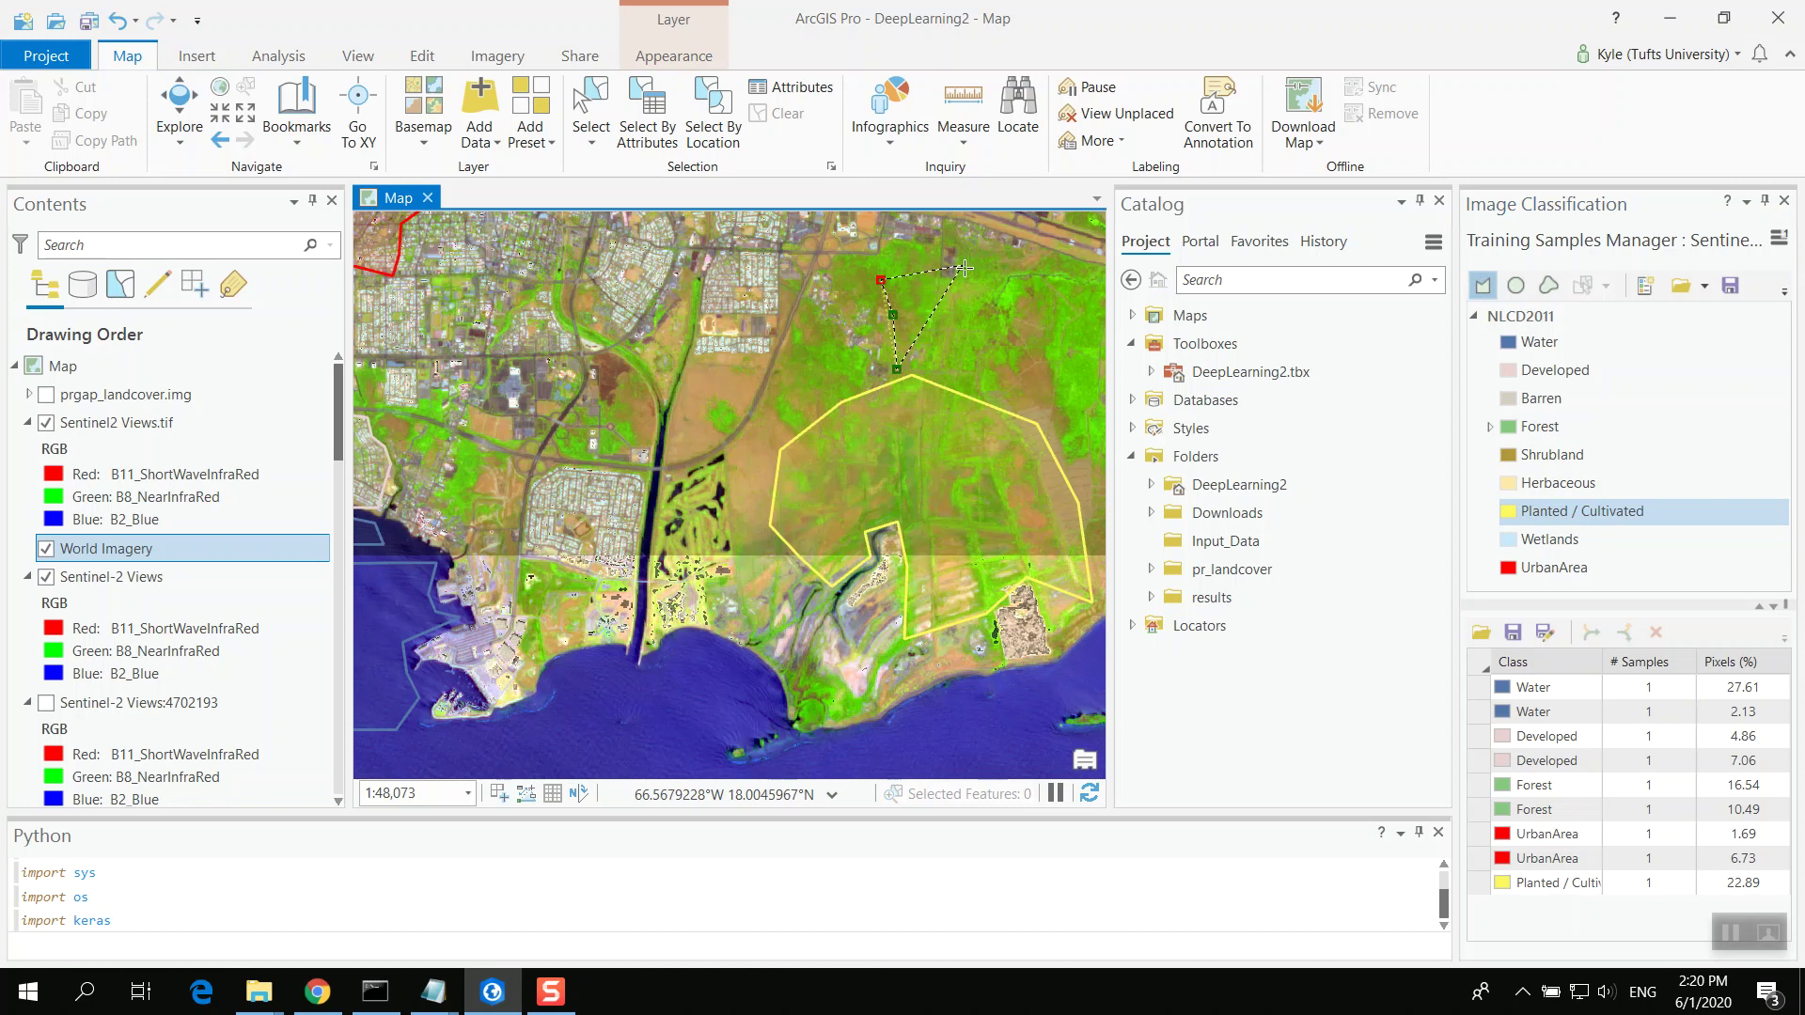
{"action": "left_click", "coordinate": [972, 282]}
{"action": "left_click", "coordinate": [1033, 306]}
{"action": "left_click", "coordinate": [1072, 363]}
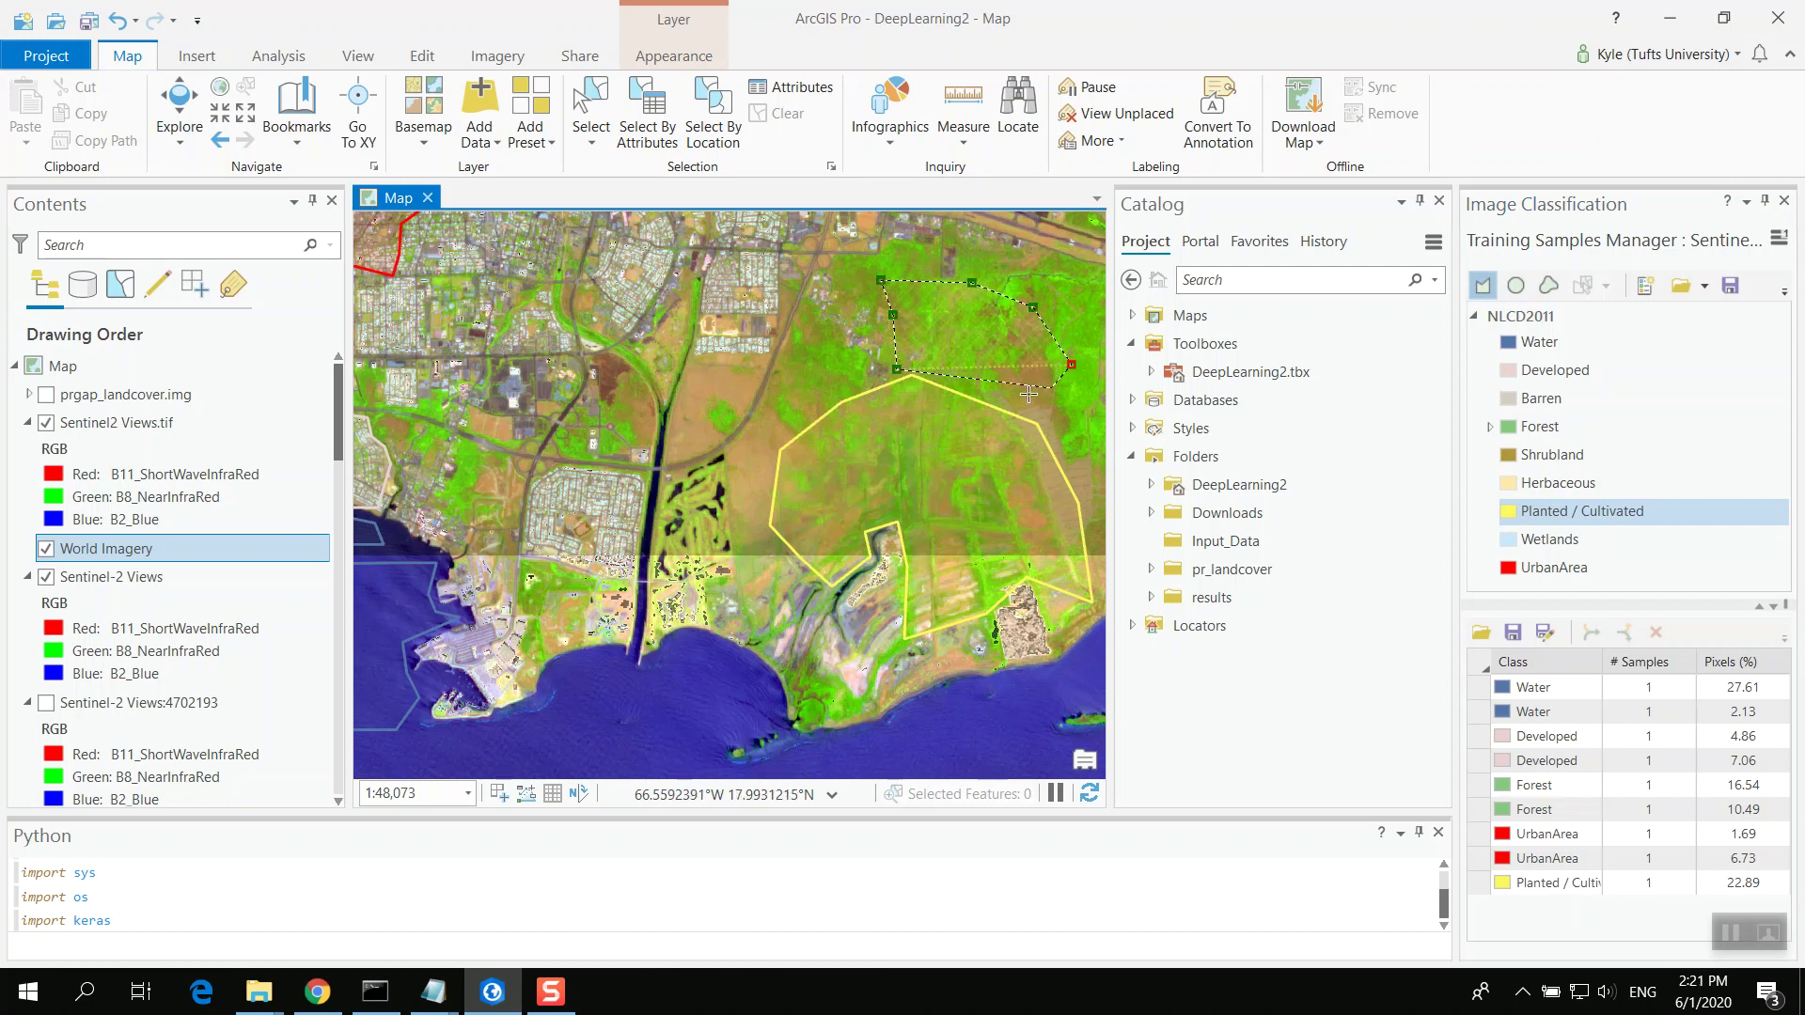
{"action": "double_click", "coordinate": [1069, 424]}
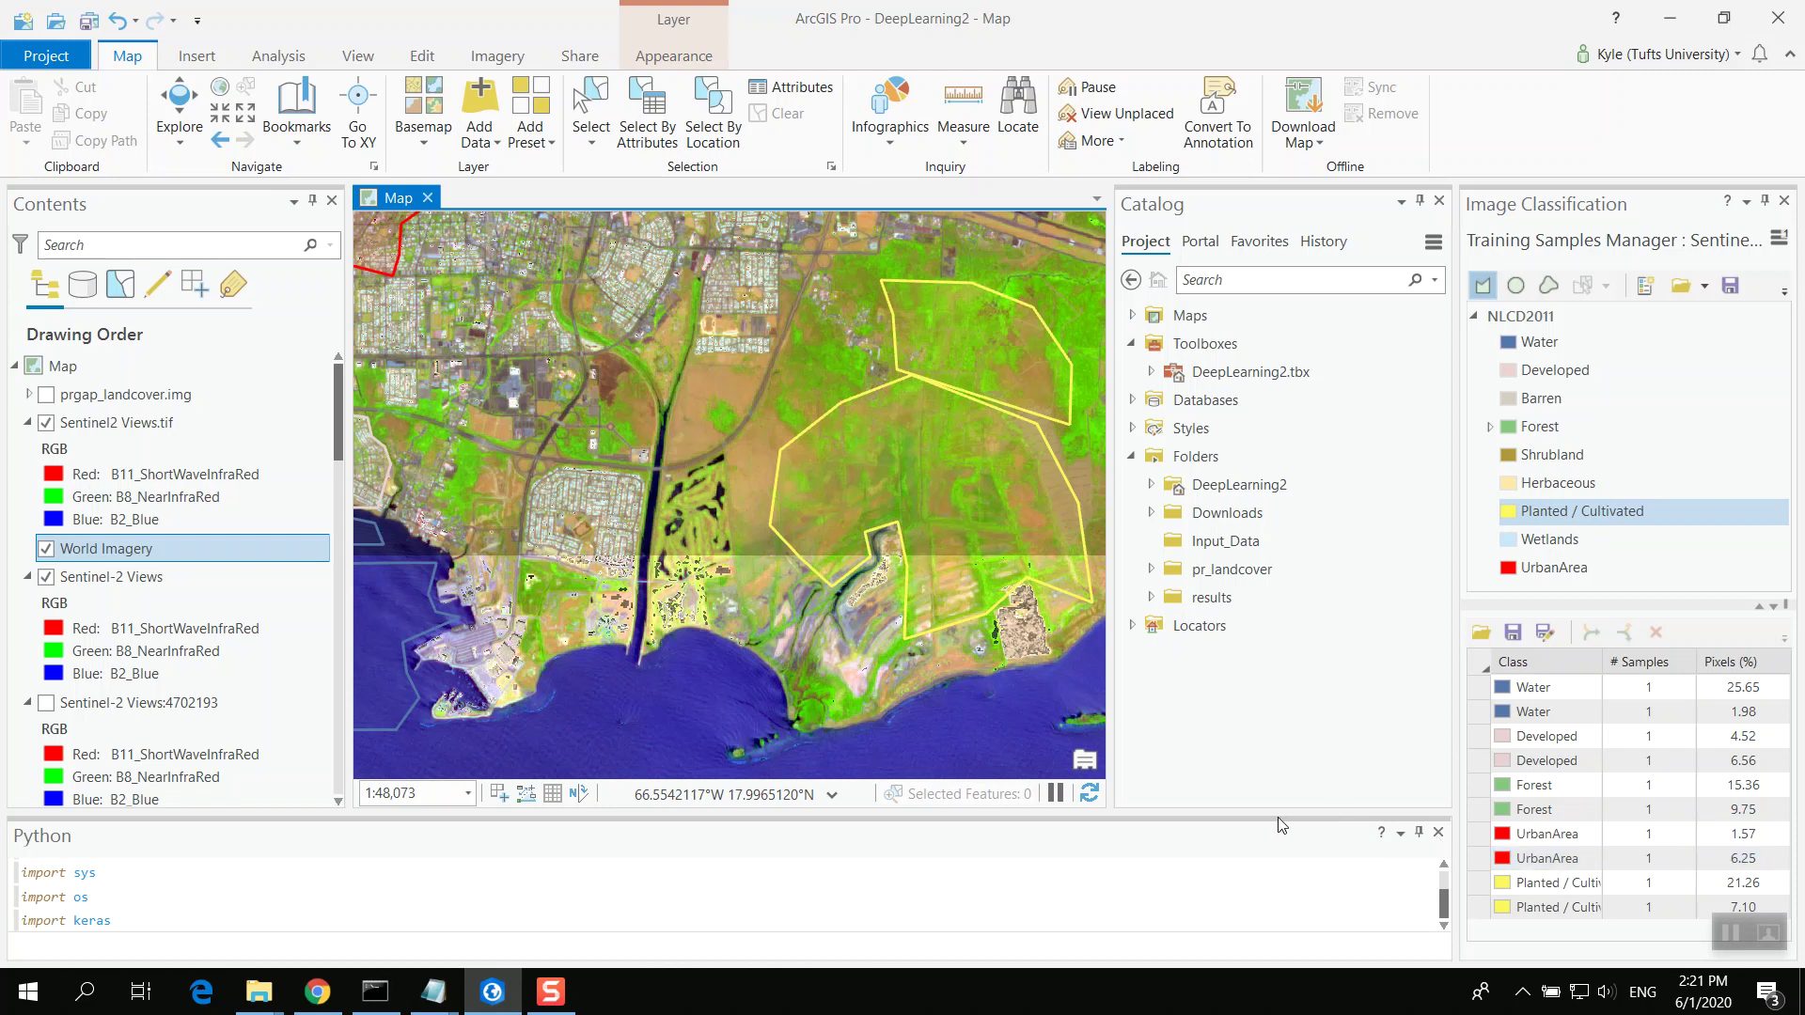
{"action": "scroll", "coordinate": [720, 560], "scroll_direction": "down", "scroll_amount": 1}
{"action": "scroll", "coordinate": [720, 560], "scroll_direction": "down", "scroll_amount": 3}
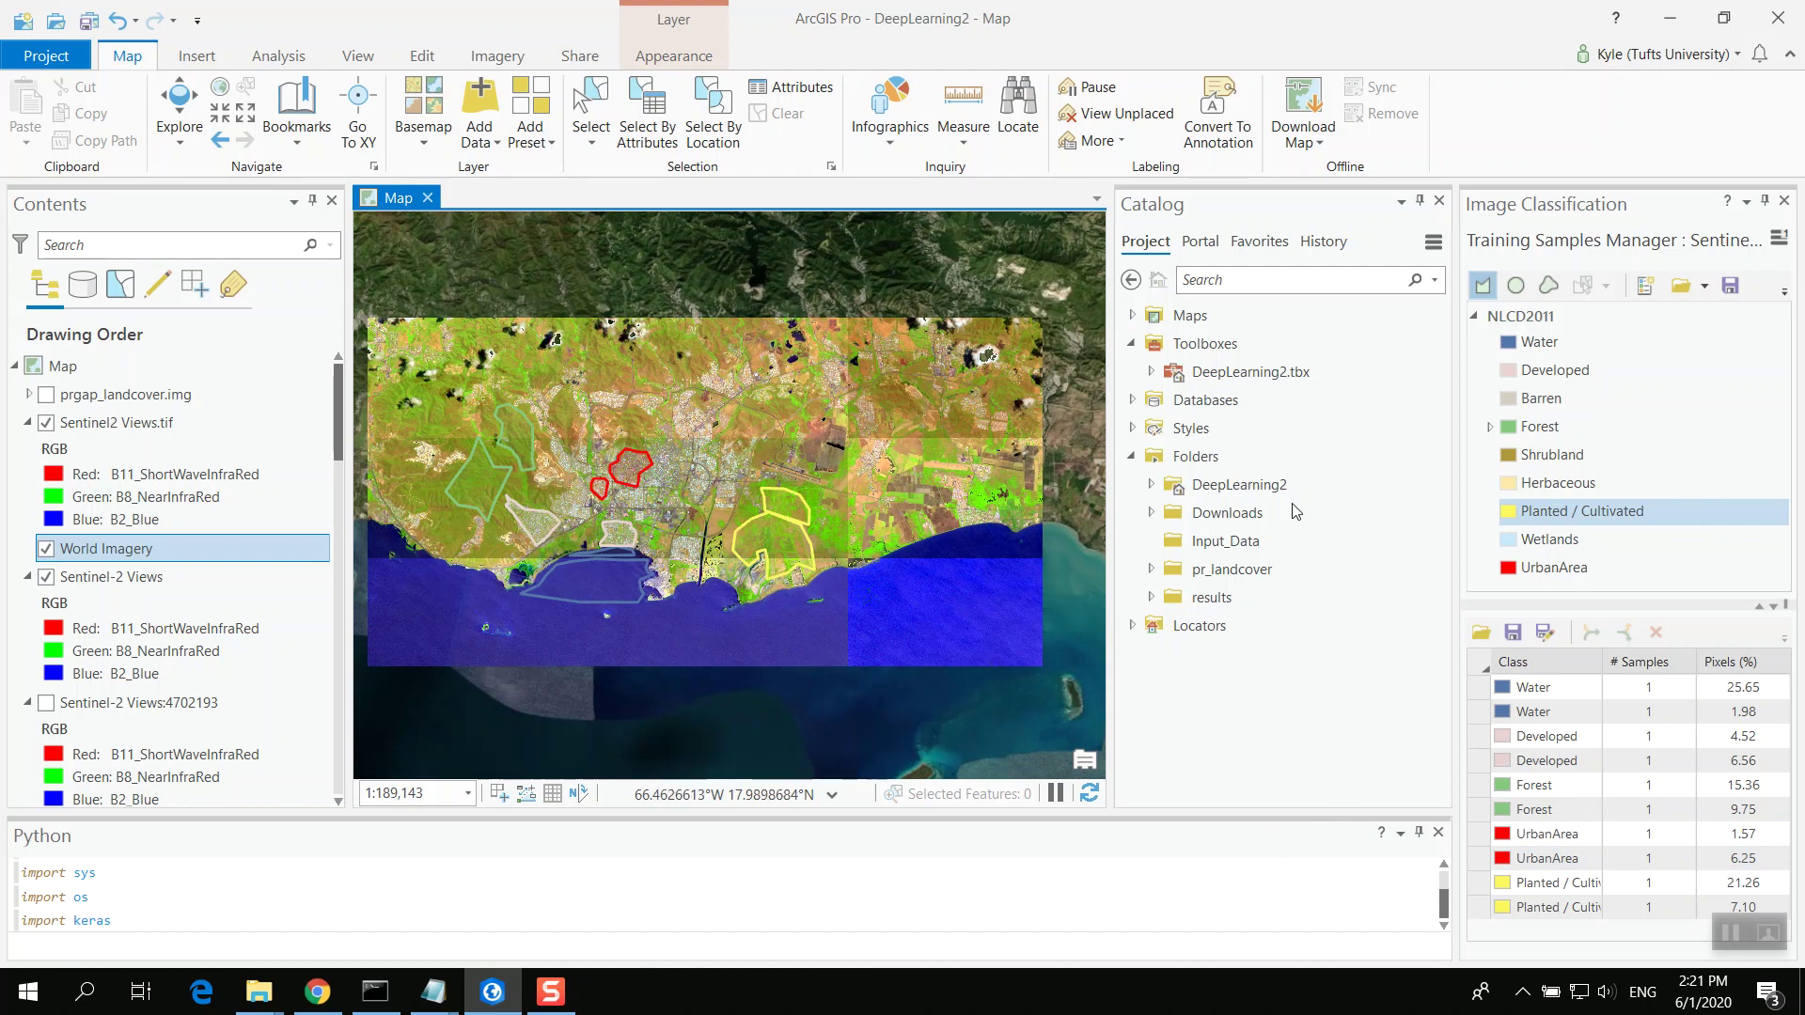
Step: Name the schema PuertoRicoExample and prefix its Organization with 'Modified'
{"action": "left_click", "coordinate": [1729, 292]}
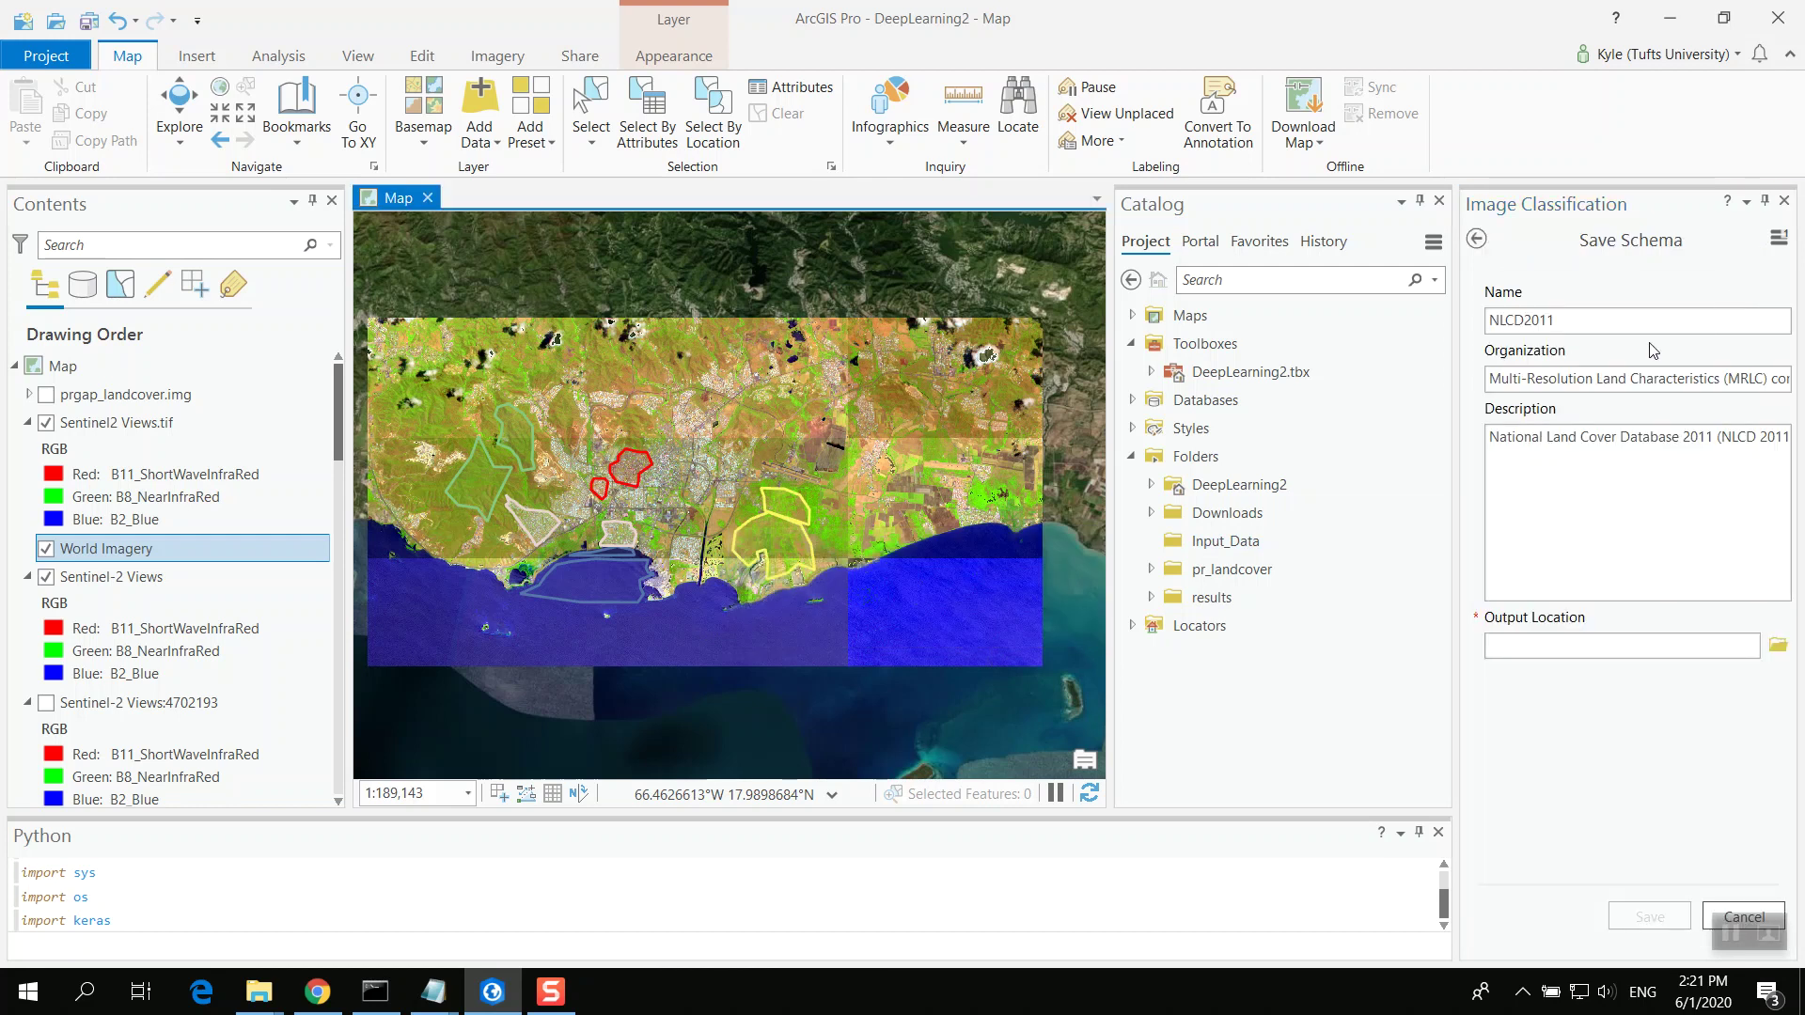
{"action": "double_click", "coordinate": [1653, 322]}
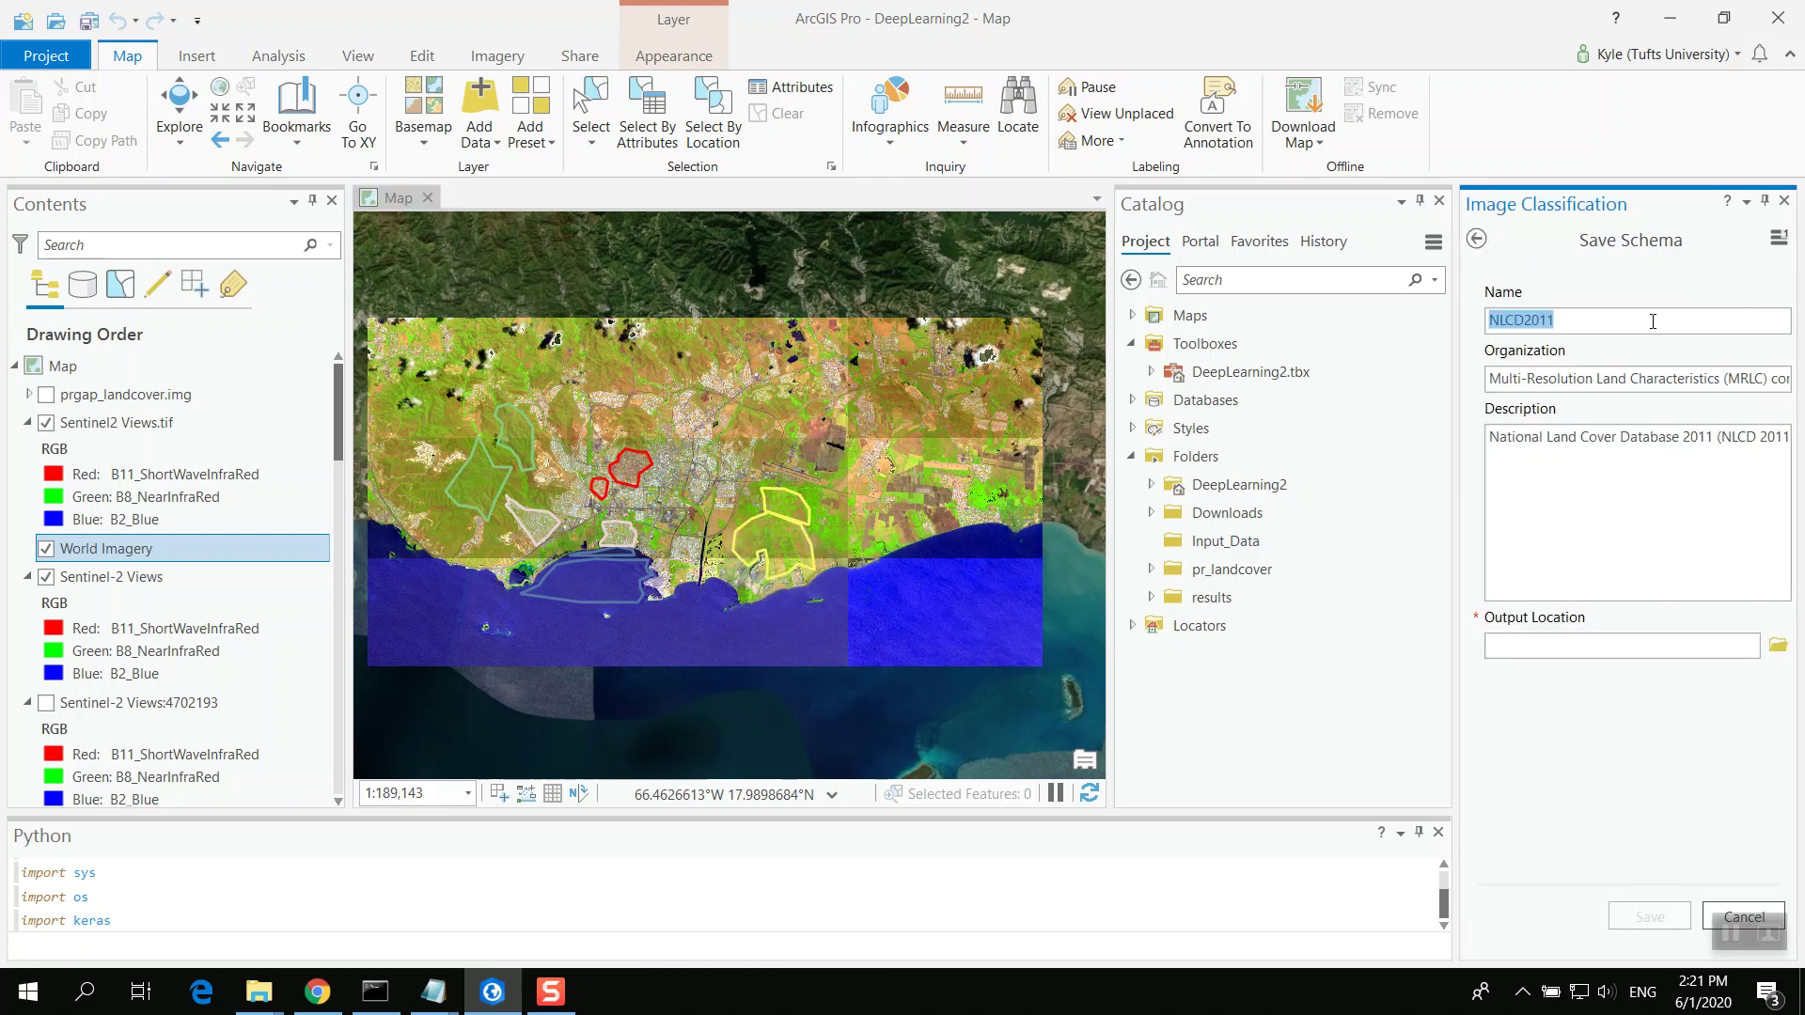
{"action": "type", "text": "PuertoRicoExample"}
{"action": "left_click", "coordinate": [1490, 378]}
{"action": "type", "text": "Modified"}
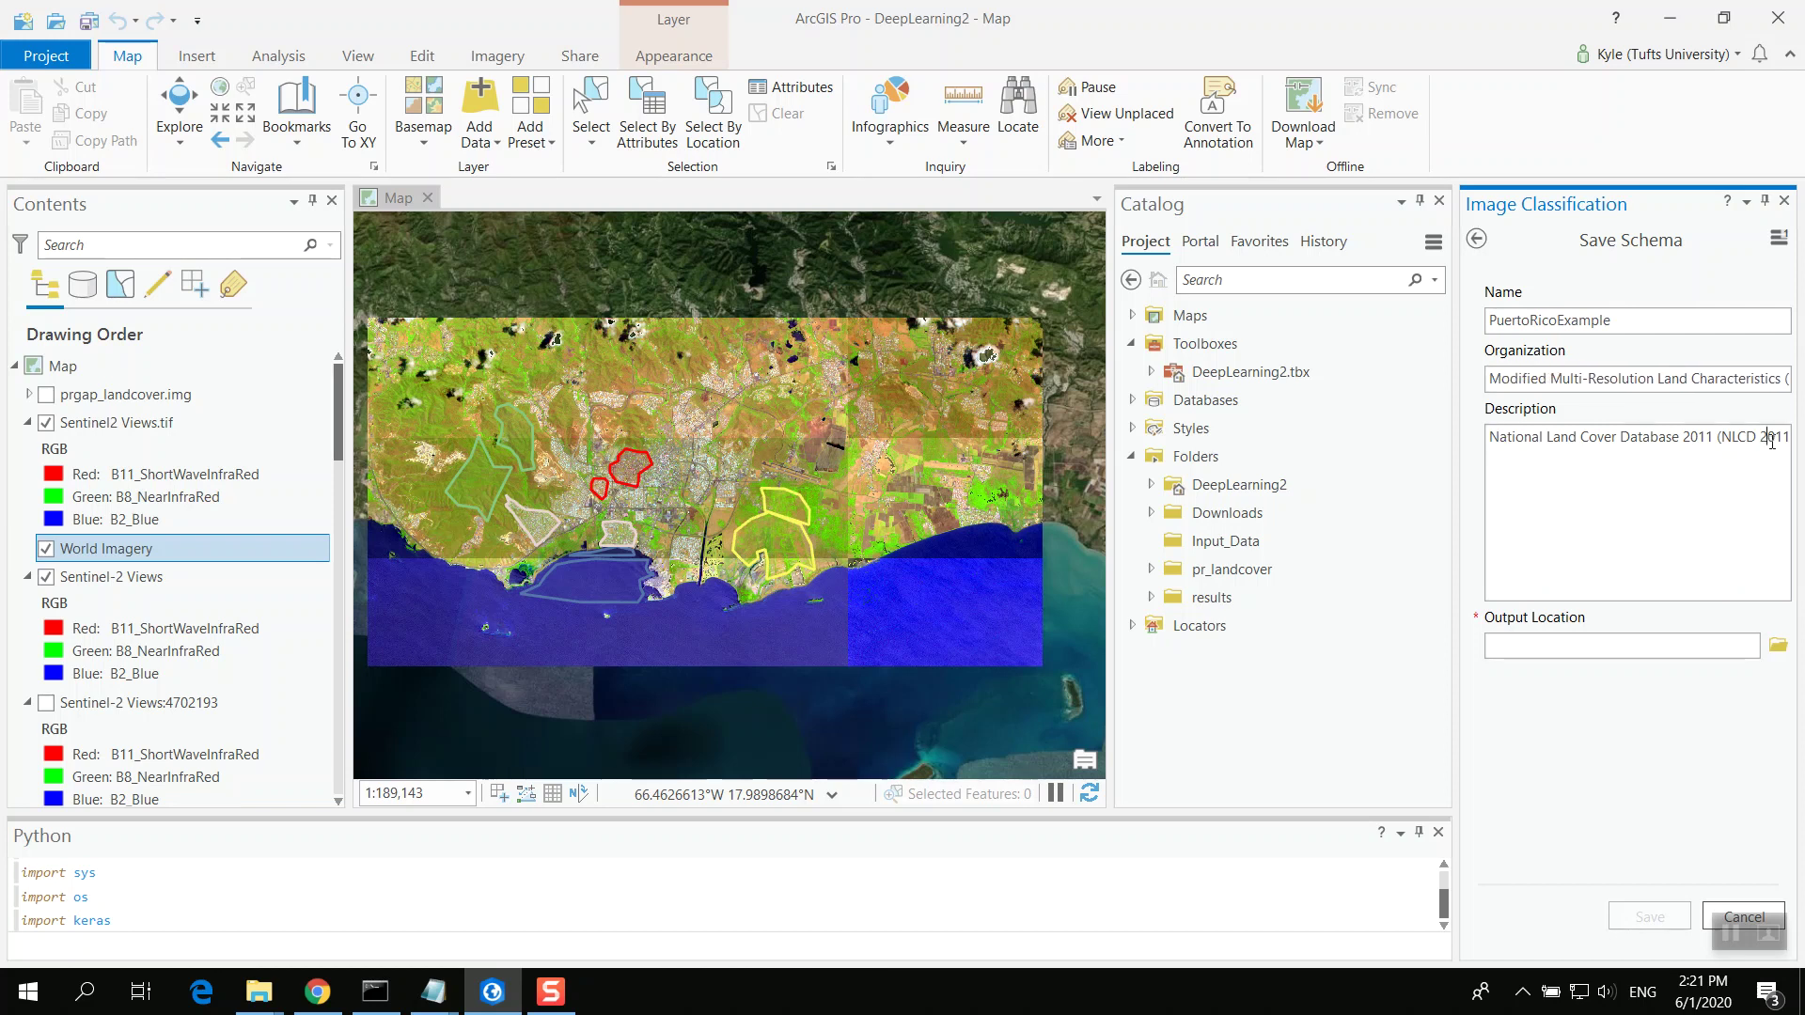
Step: Prepend a description note about the additional Urban category for the urban core
{"action": "key", "text": "Right"}
{"action": "key", "text": "Right"}
{"action": "key", "text": "Right"}
{"action": "key", "text": "Right"}
{"action": "key", "text": "Right"}
{"action": "key", "text": "Right"}
{"action": "key", "text": "Right"}
{"action": "key", "text": "Right"}
{"action": "key", "text": "Right"}
{"action": "key", "text": "Right"}
{"action": "key", "text": "Right"}
{"action": "key", "text": "Right"}
{"action": "key", "text": "Right"}
{"action": "key", "text": "Right"}
{"action": "key", "text": "Right"}
{"action": "key", "text": "Right"}
{"action": "key", "text": "Right"}
{"action": "key", "text": "Right"}
{"action": "key", "text": "Right"}
{"action": "key", "text": "Right"}
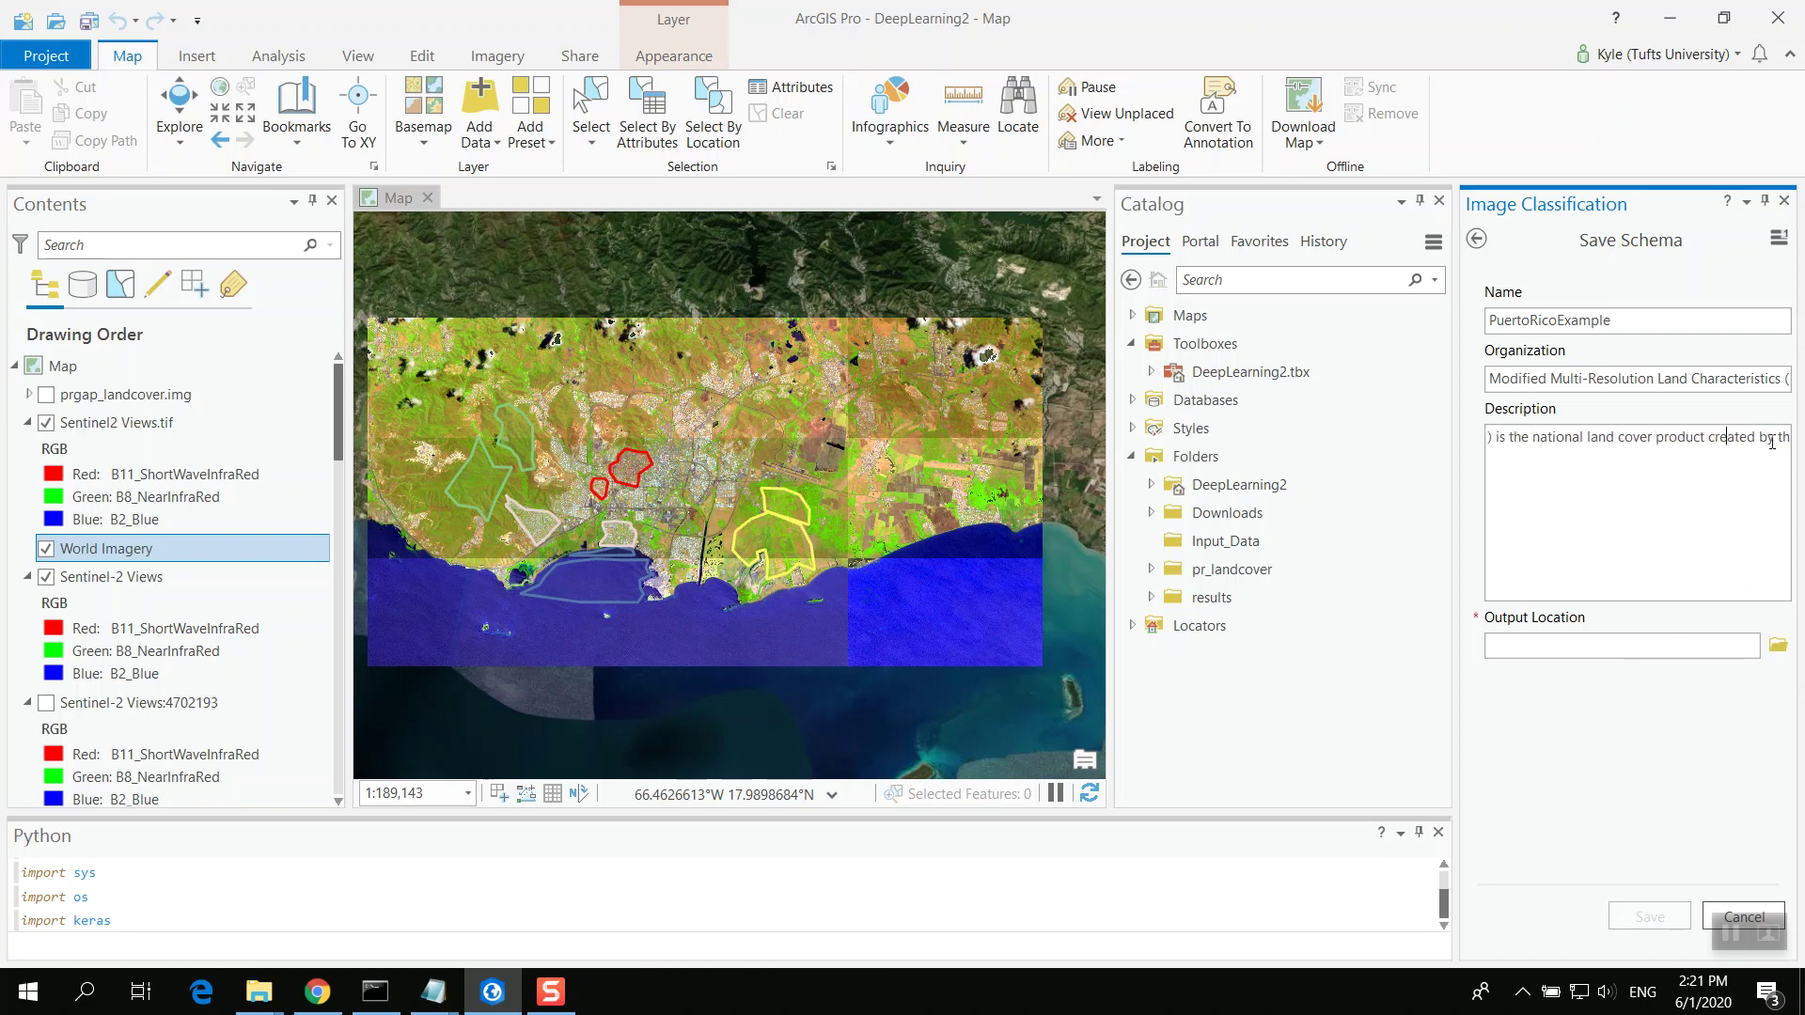
{"action": "key", "text": "Right"}
{"action": "key", "text": "Right"}
{"action": "key", "text": "Right"}
{"action": "key", "text": "Right"}
{"action": "key", "text": "Right"}
{"action": "key", "text": "Right"}
{"action": "key", "text": "Right"}
{"action": "key", "text": "Right"}
{"action": "key", "text": "Right"}
{"action": "key", "text": "Right"}
{"action": "key", "text": "Right"}
{"action": "key", "text": "Right"}
{"action": "key", "text": "Right"}
{"action": "key", "text": "Right"}
{"action": "key", "text": "Right"}
{"action": "key", "text": "Right"}
{"action": "key", "text": "Right"}
{"action": "key", "text": "Right"}
{"action": "key", "text": "Right"}
{"action": "key", "text": "Right"}
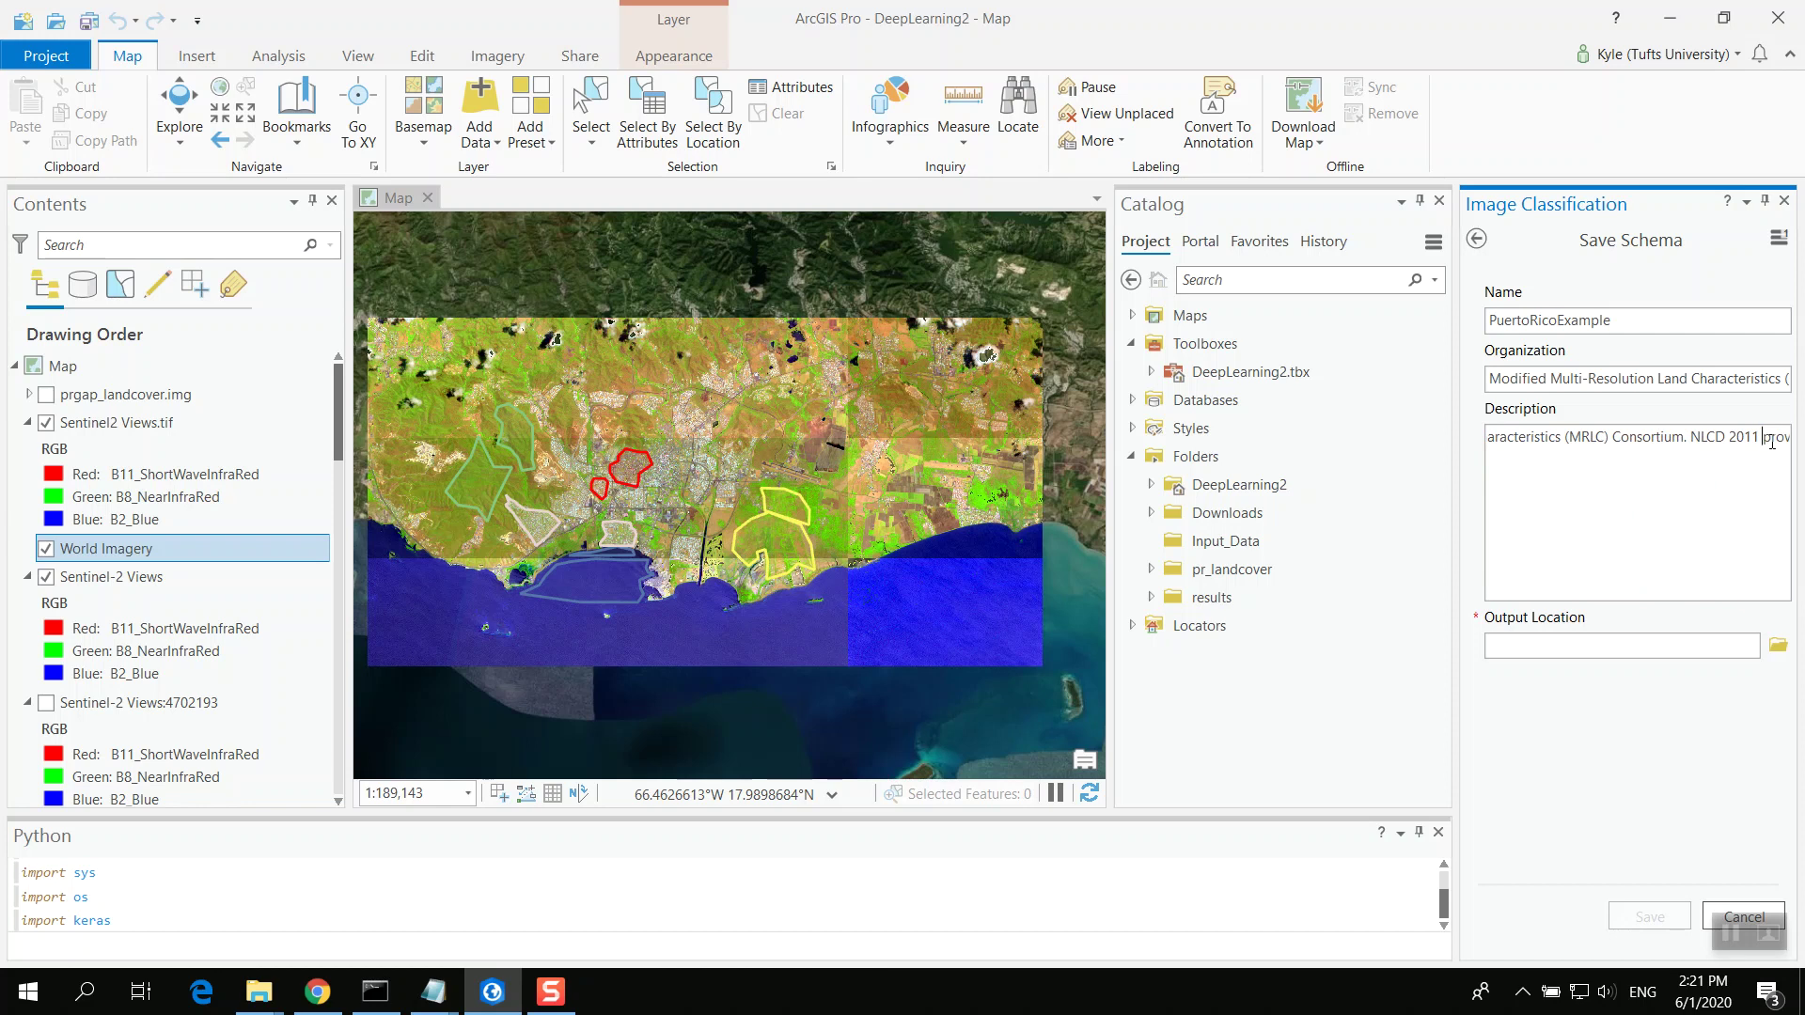
{"action": "left_click_drag", "start_coordinate": [1772, 442], "coordinate": [1802, 438]}
{"action": "left_click_drag", "start_coordinate": [1435, 441], "coordinate": [1164, 431]}
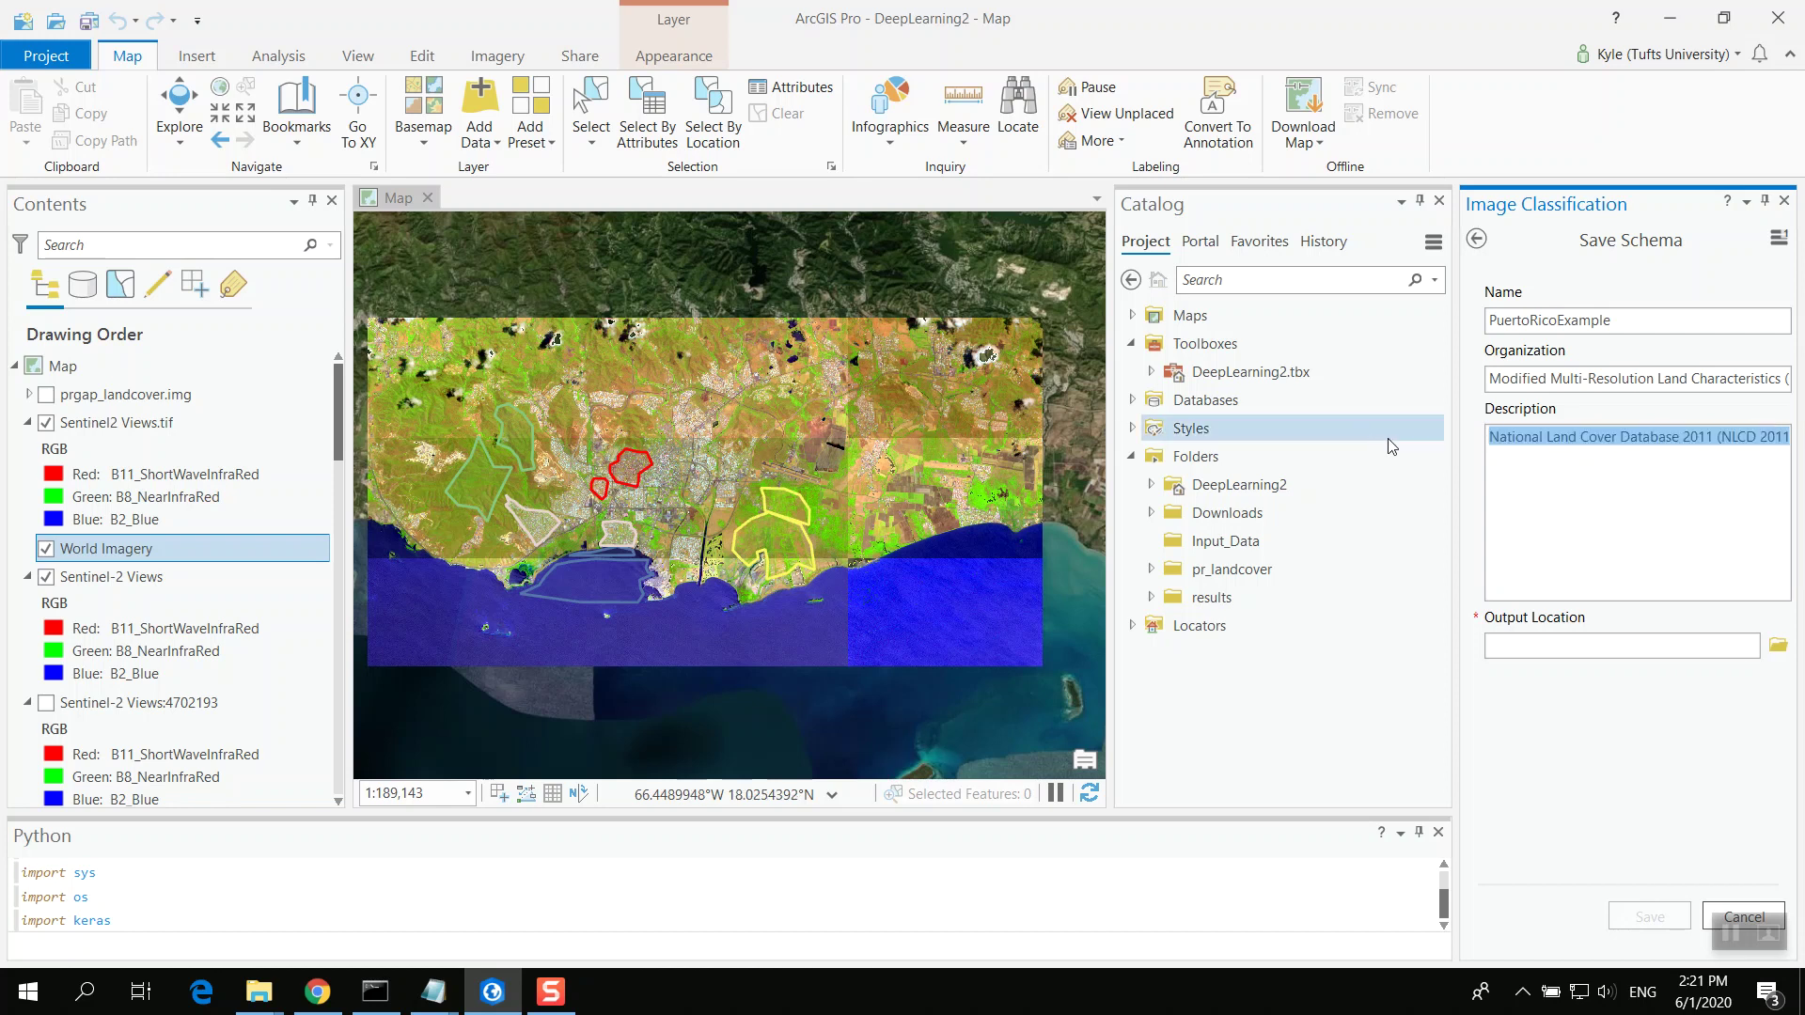
{"action": "left_click", "coordinate": [1538, 436]}
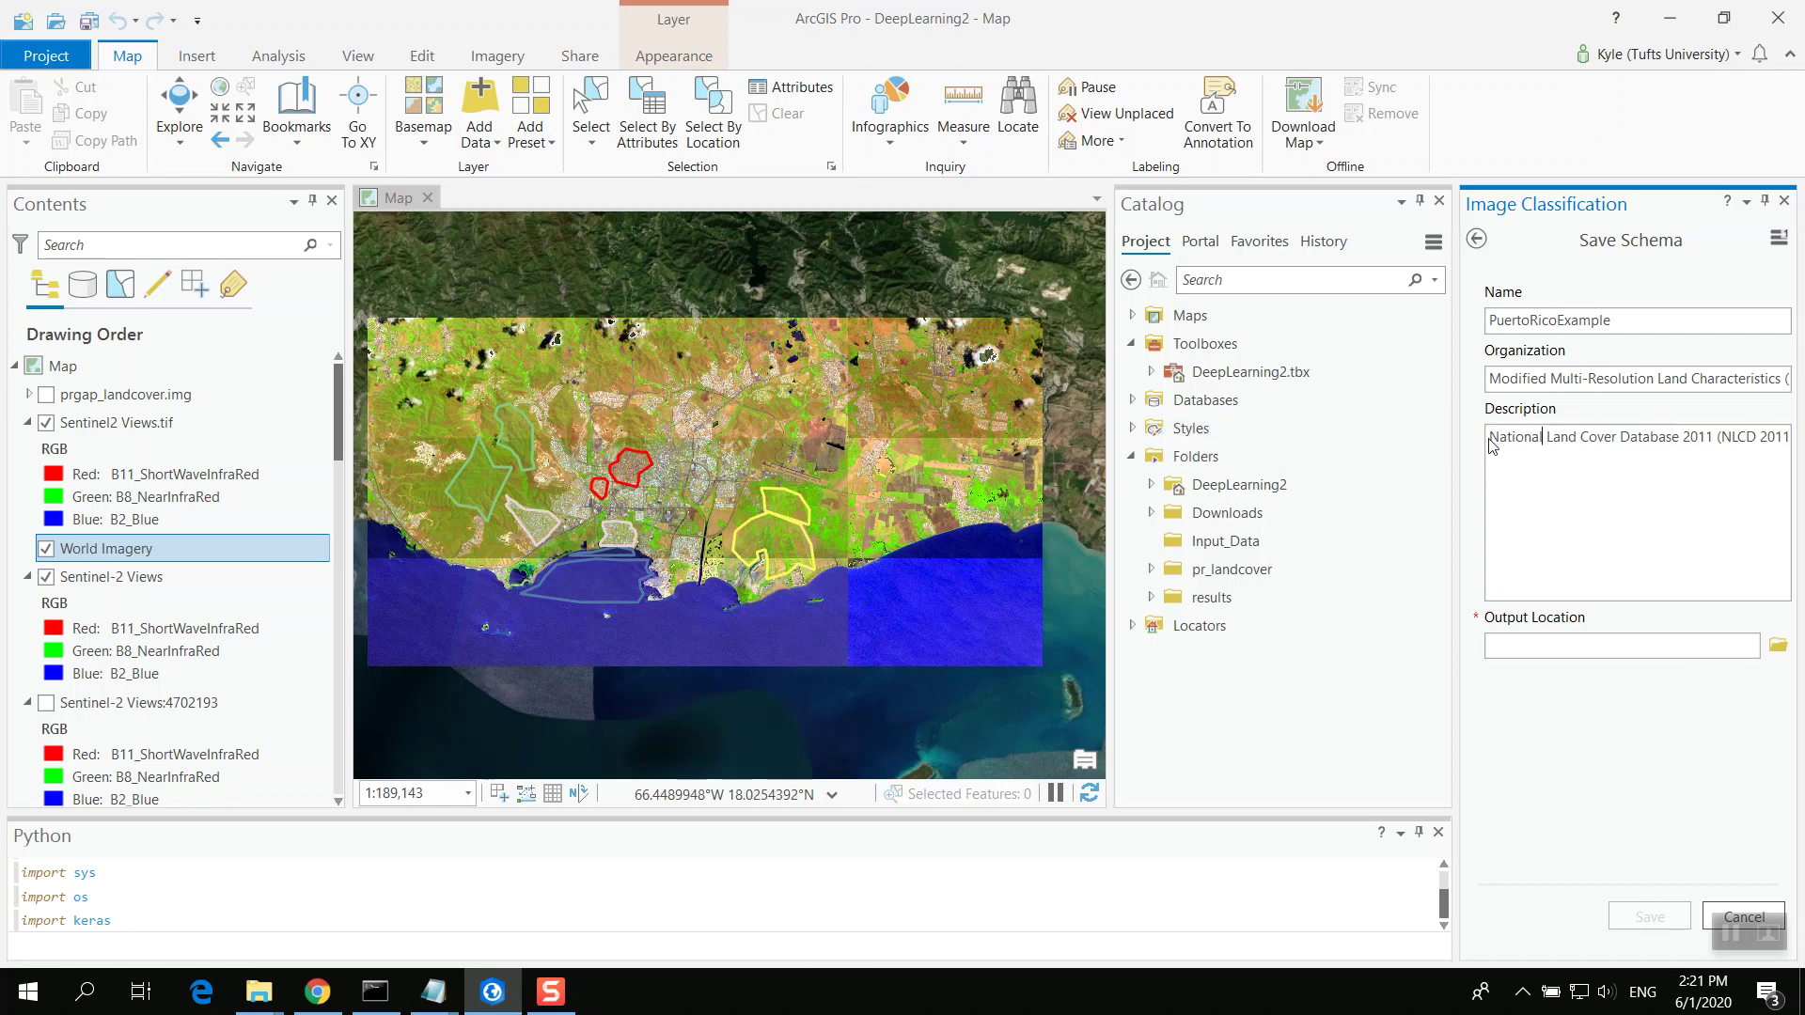
{"action": "type", "text": "Note modified "}
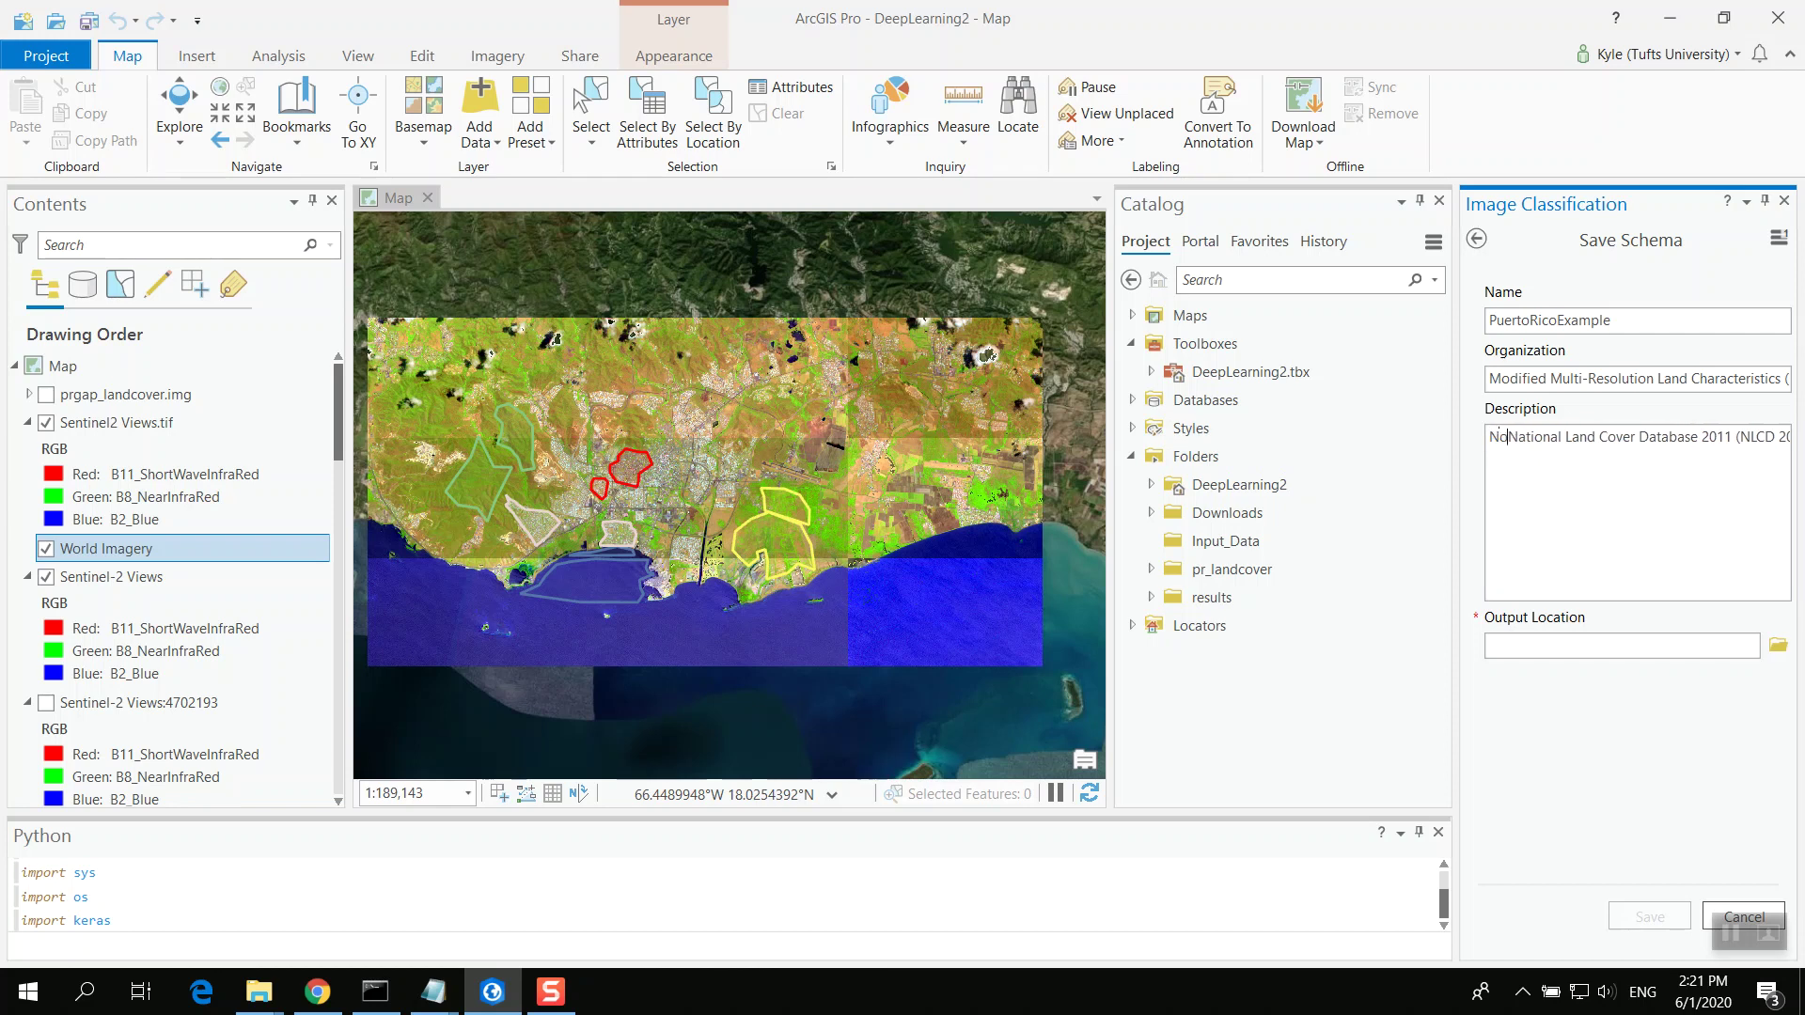
{"action": "type", "text": "with ad"}
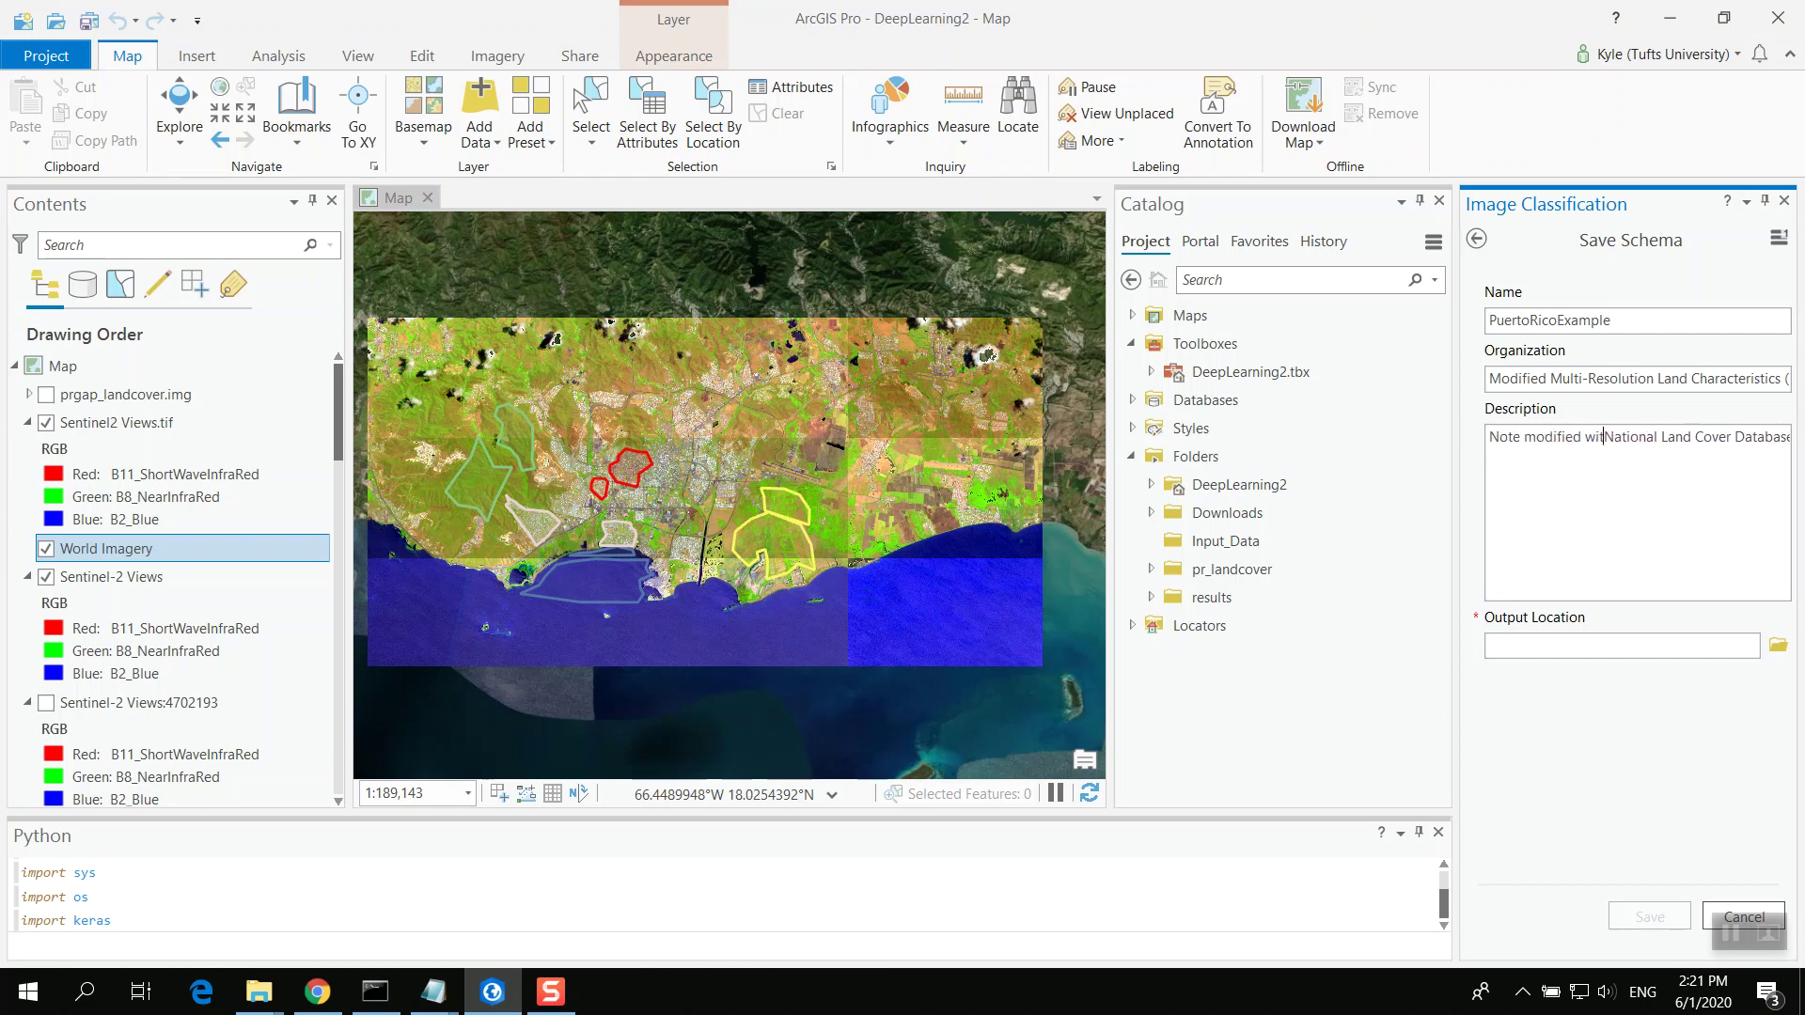
{"action": "type", "text": "ditional"}
{"action": "type", "text": " URab"}
{"action": "key", "text": "BackSpace"}
{"action": "key", "text": "BackSpace"}
{"action": "key", "text": "BackSpace"}
{"action": "type", "text": "rban category to m"}
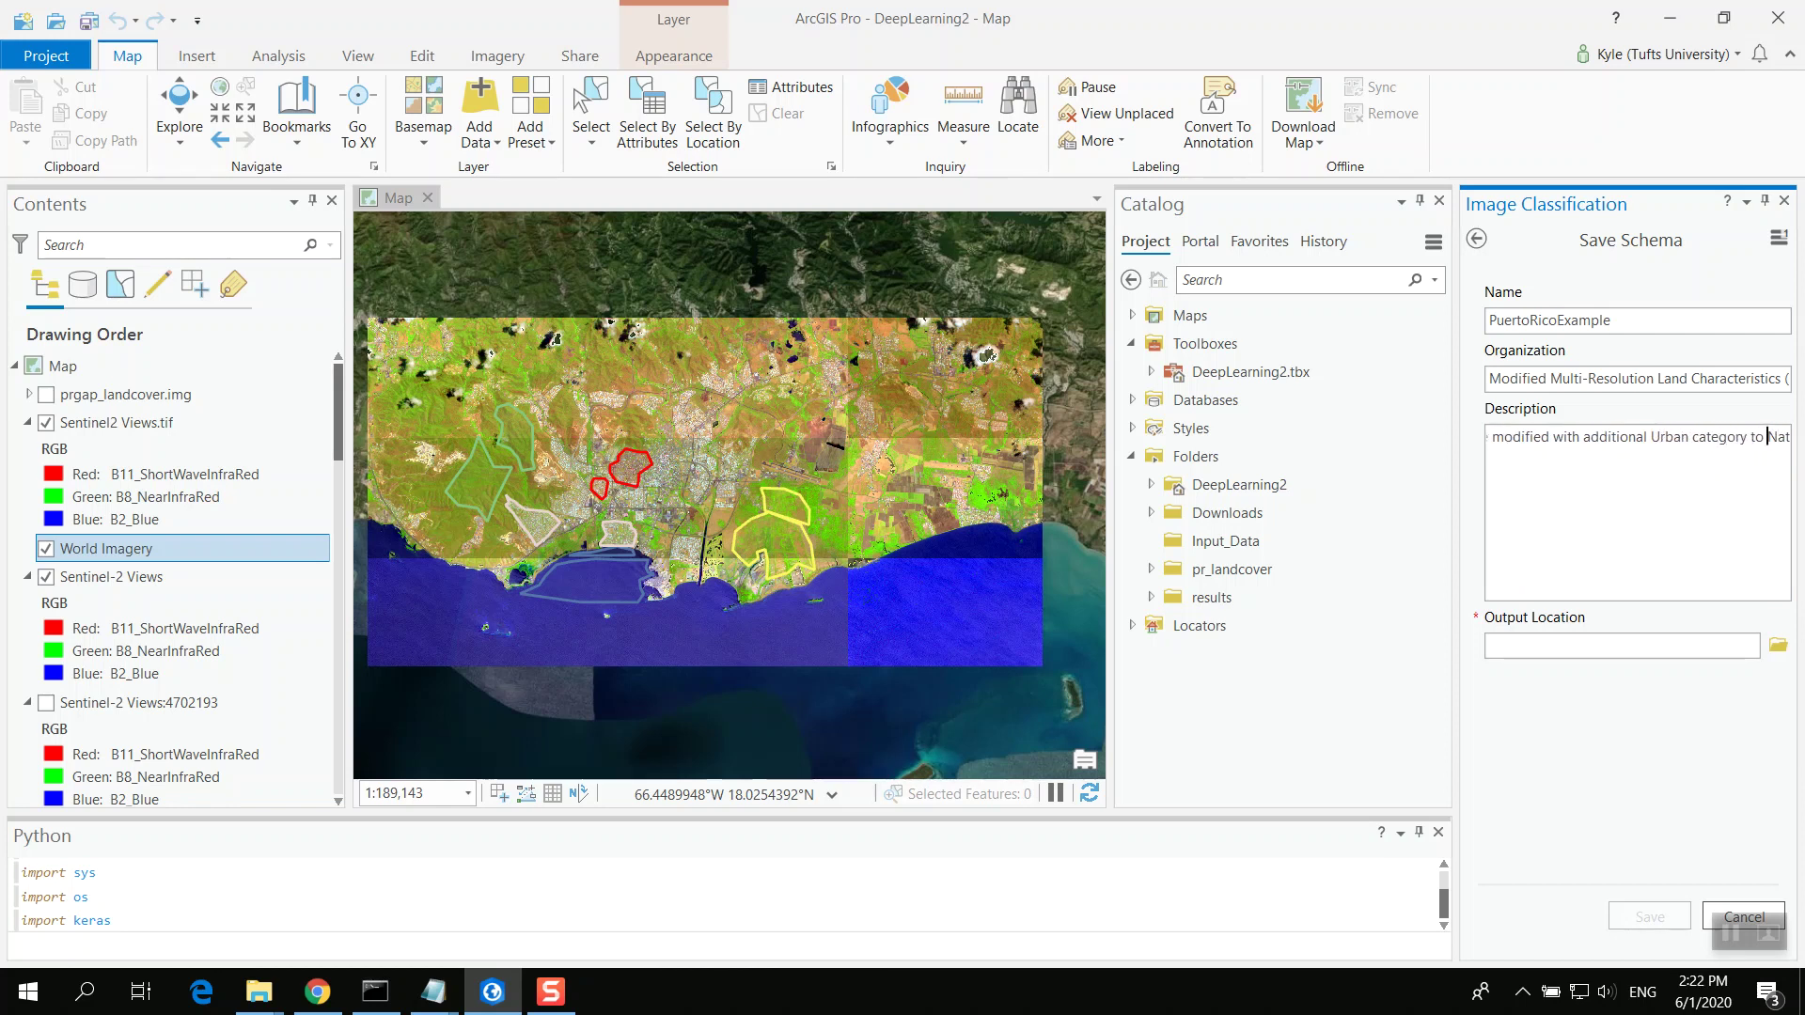
{"action": "type", "text": "note the urban co"}
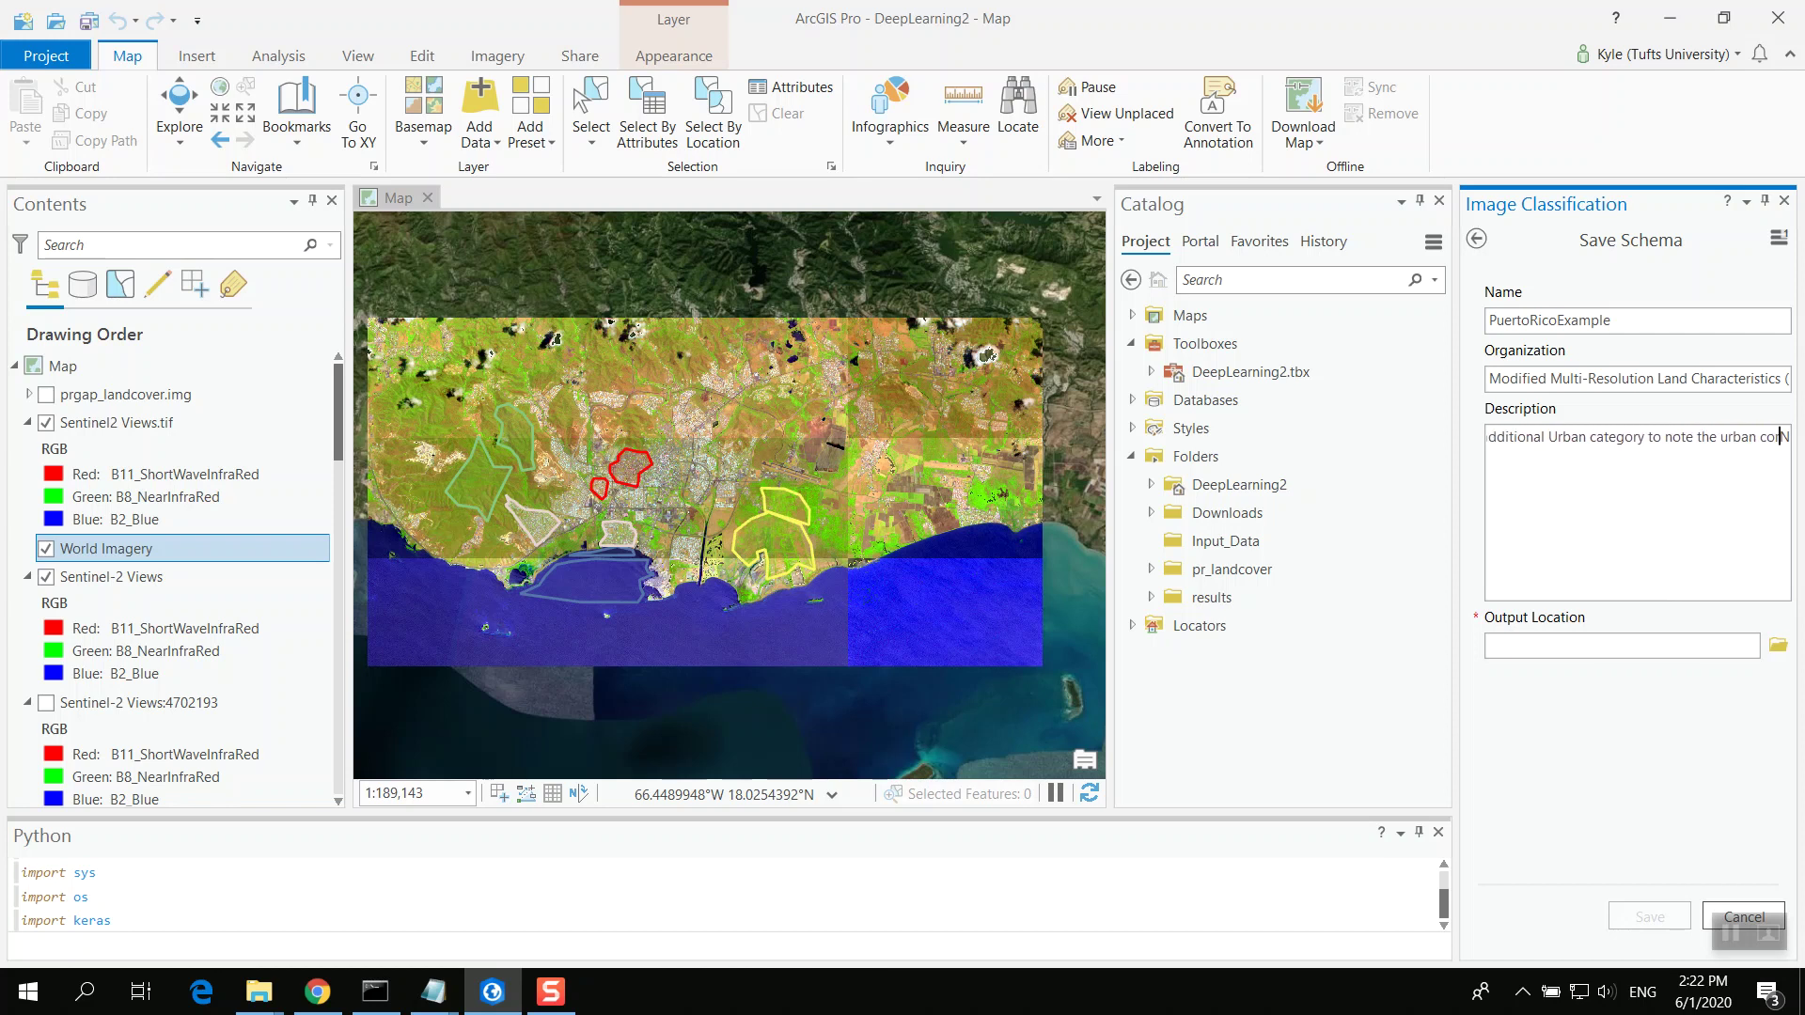
{"action": "type", "text": "re."}
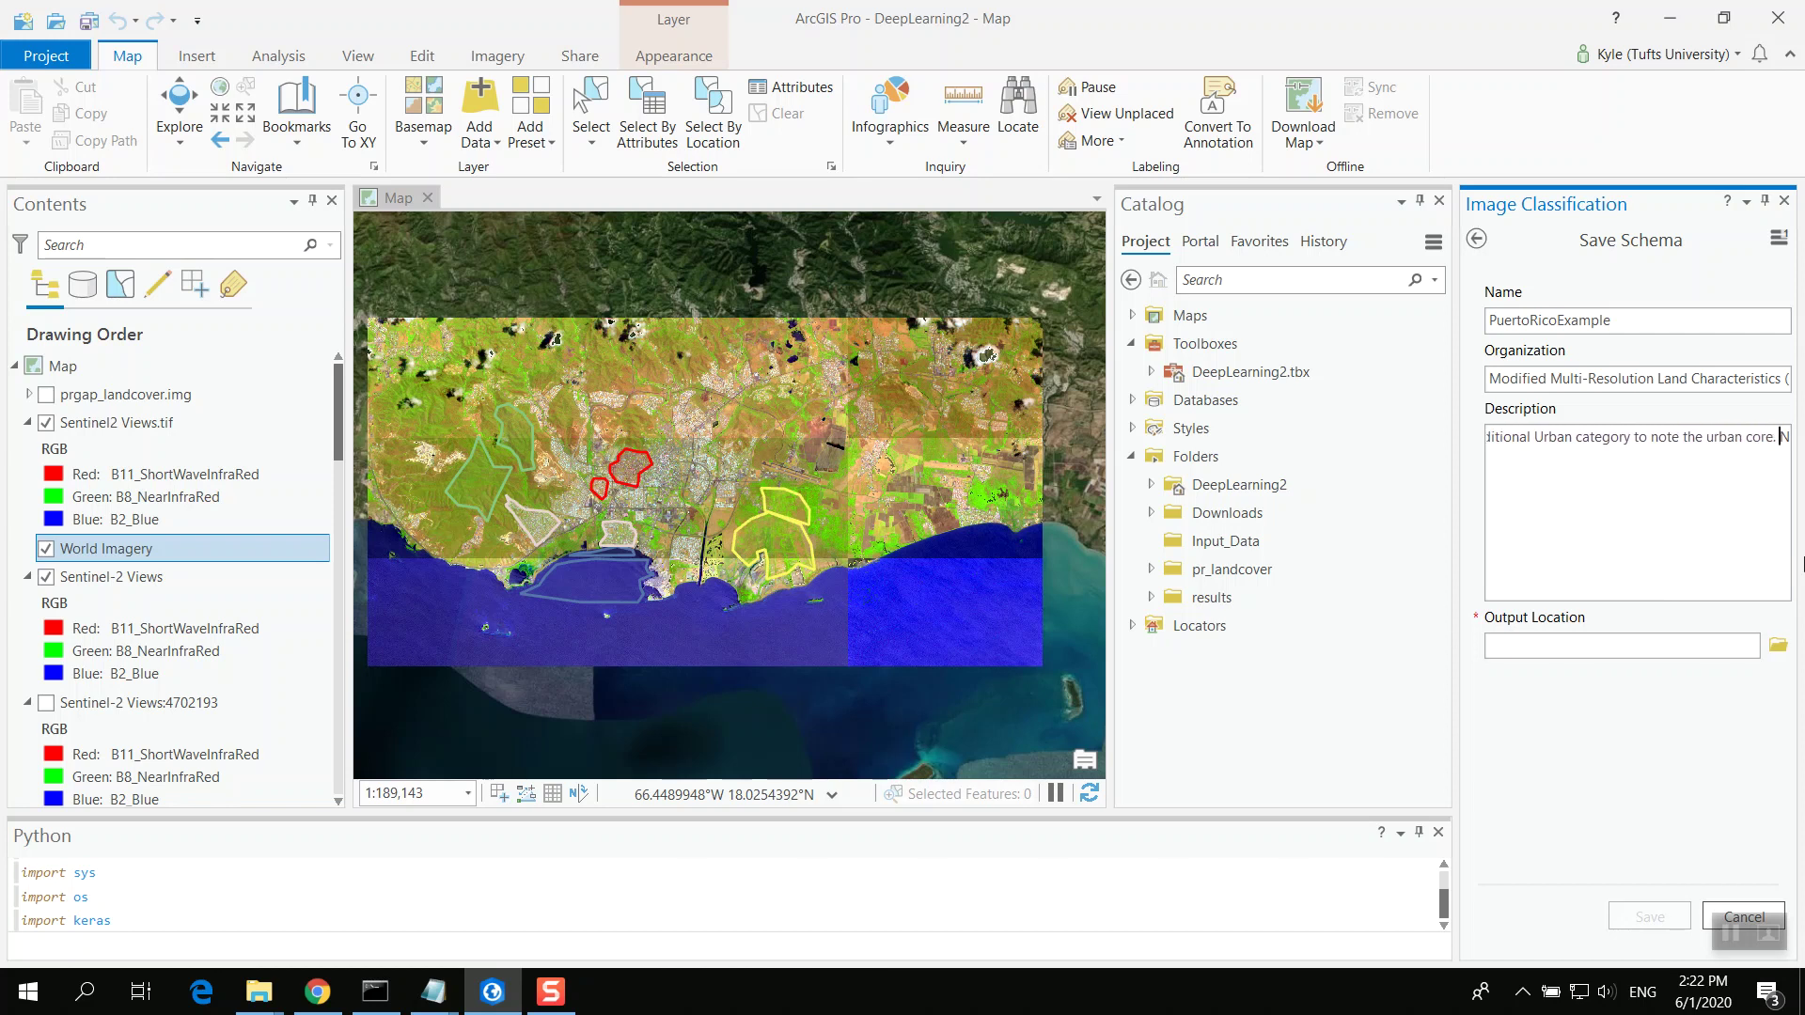
{"action": "left_click", "coordinate": [1777, 644]}
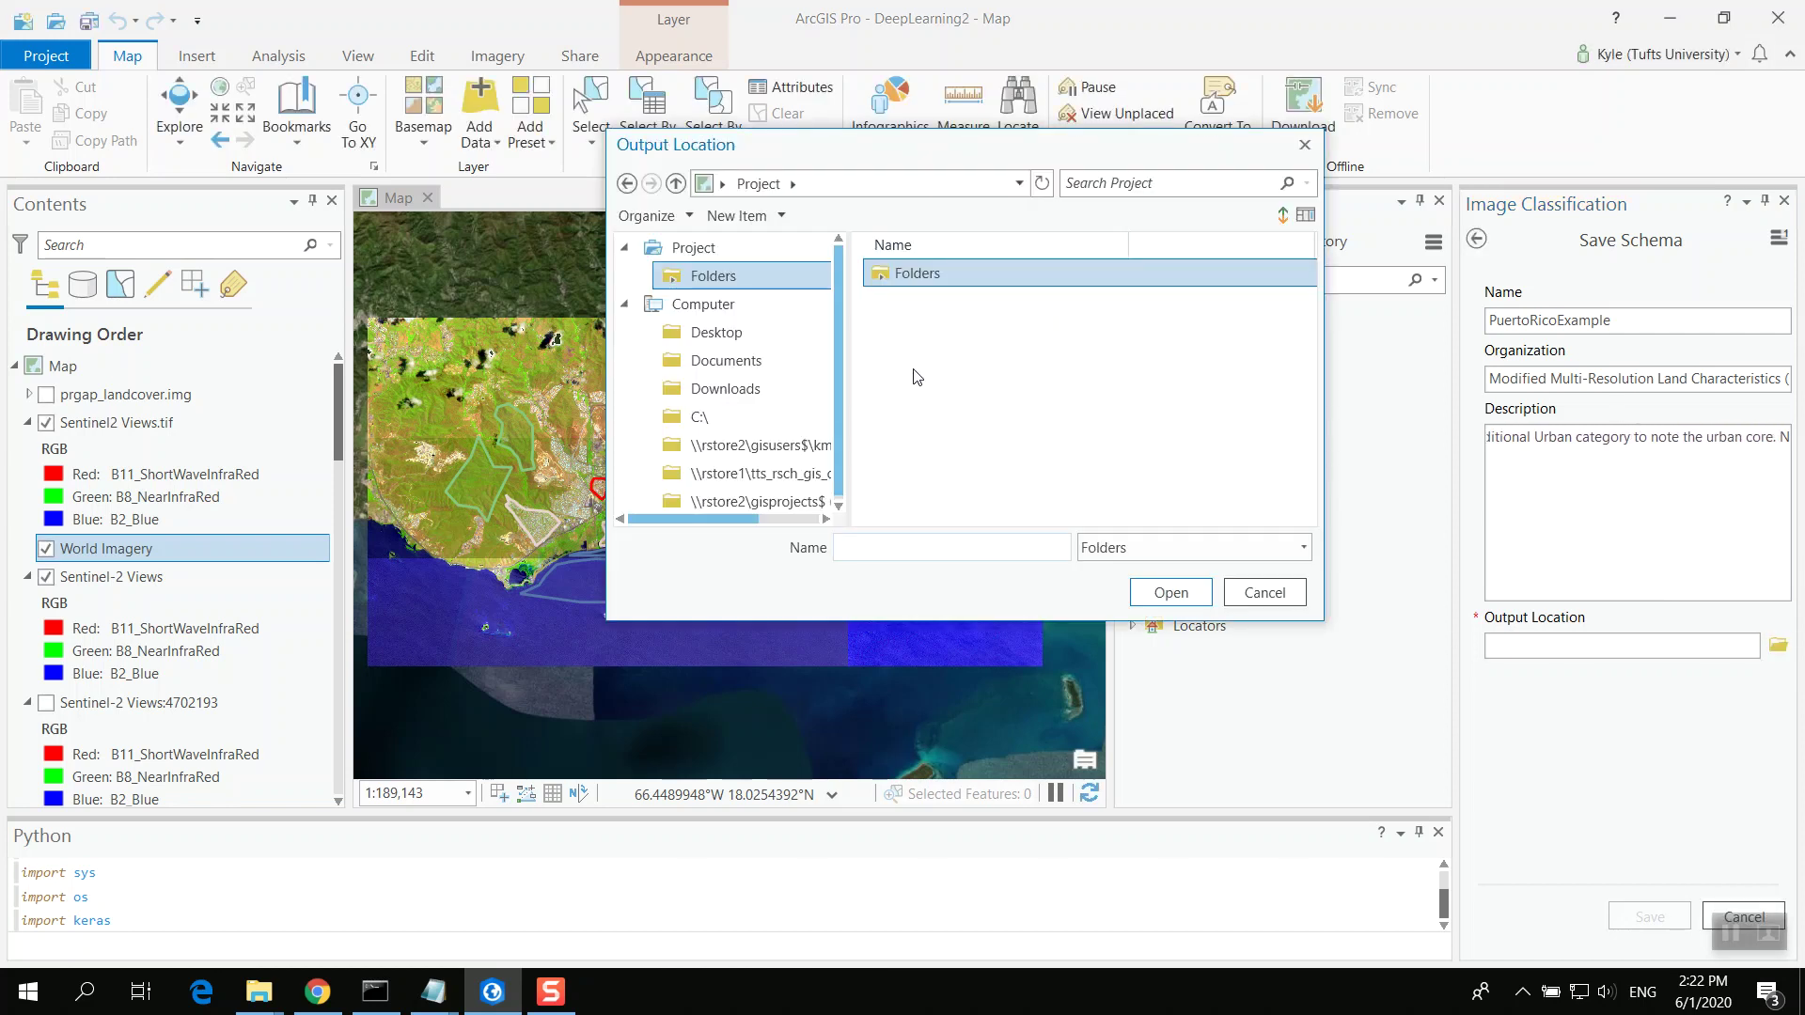
Step: Save the PuertoRicoExample schema to Desktop > Input_Data
{"action": "left_click", "coordinate": [805, 331]}
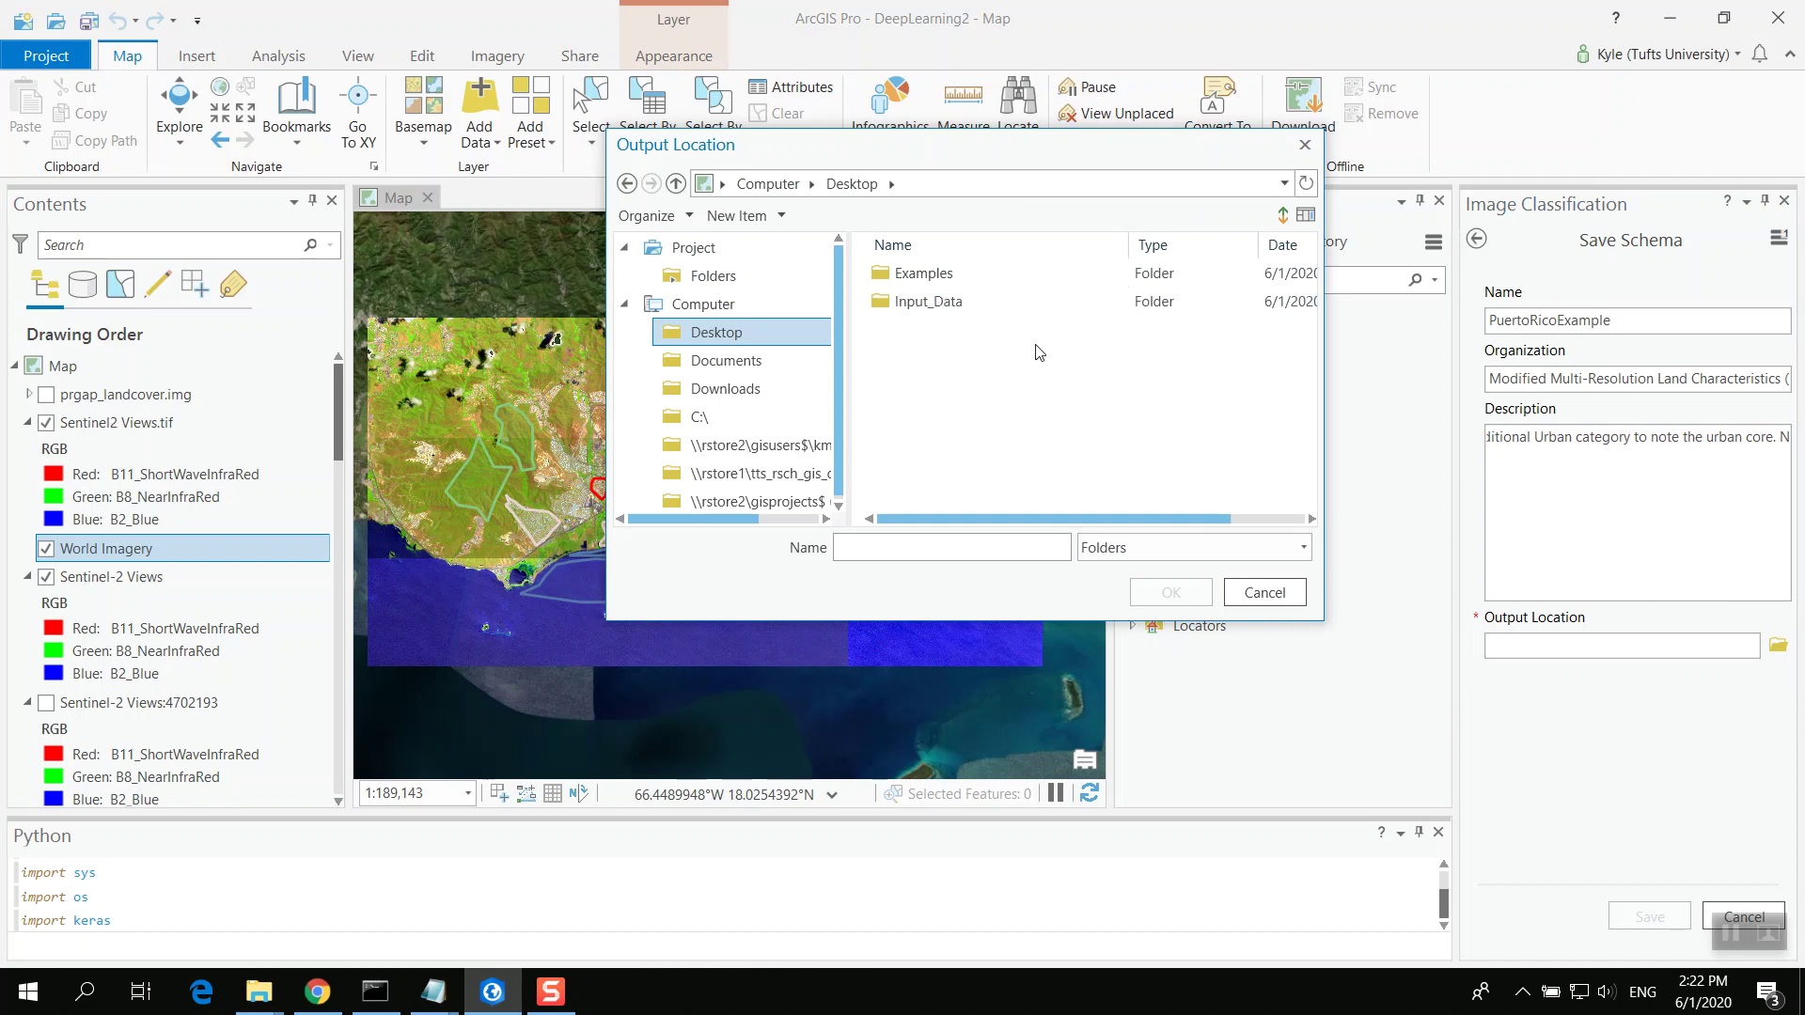
{"action": "double_click", "coordinate": [1032, 303]}
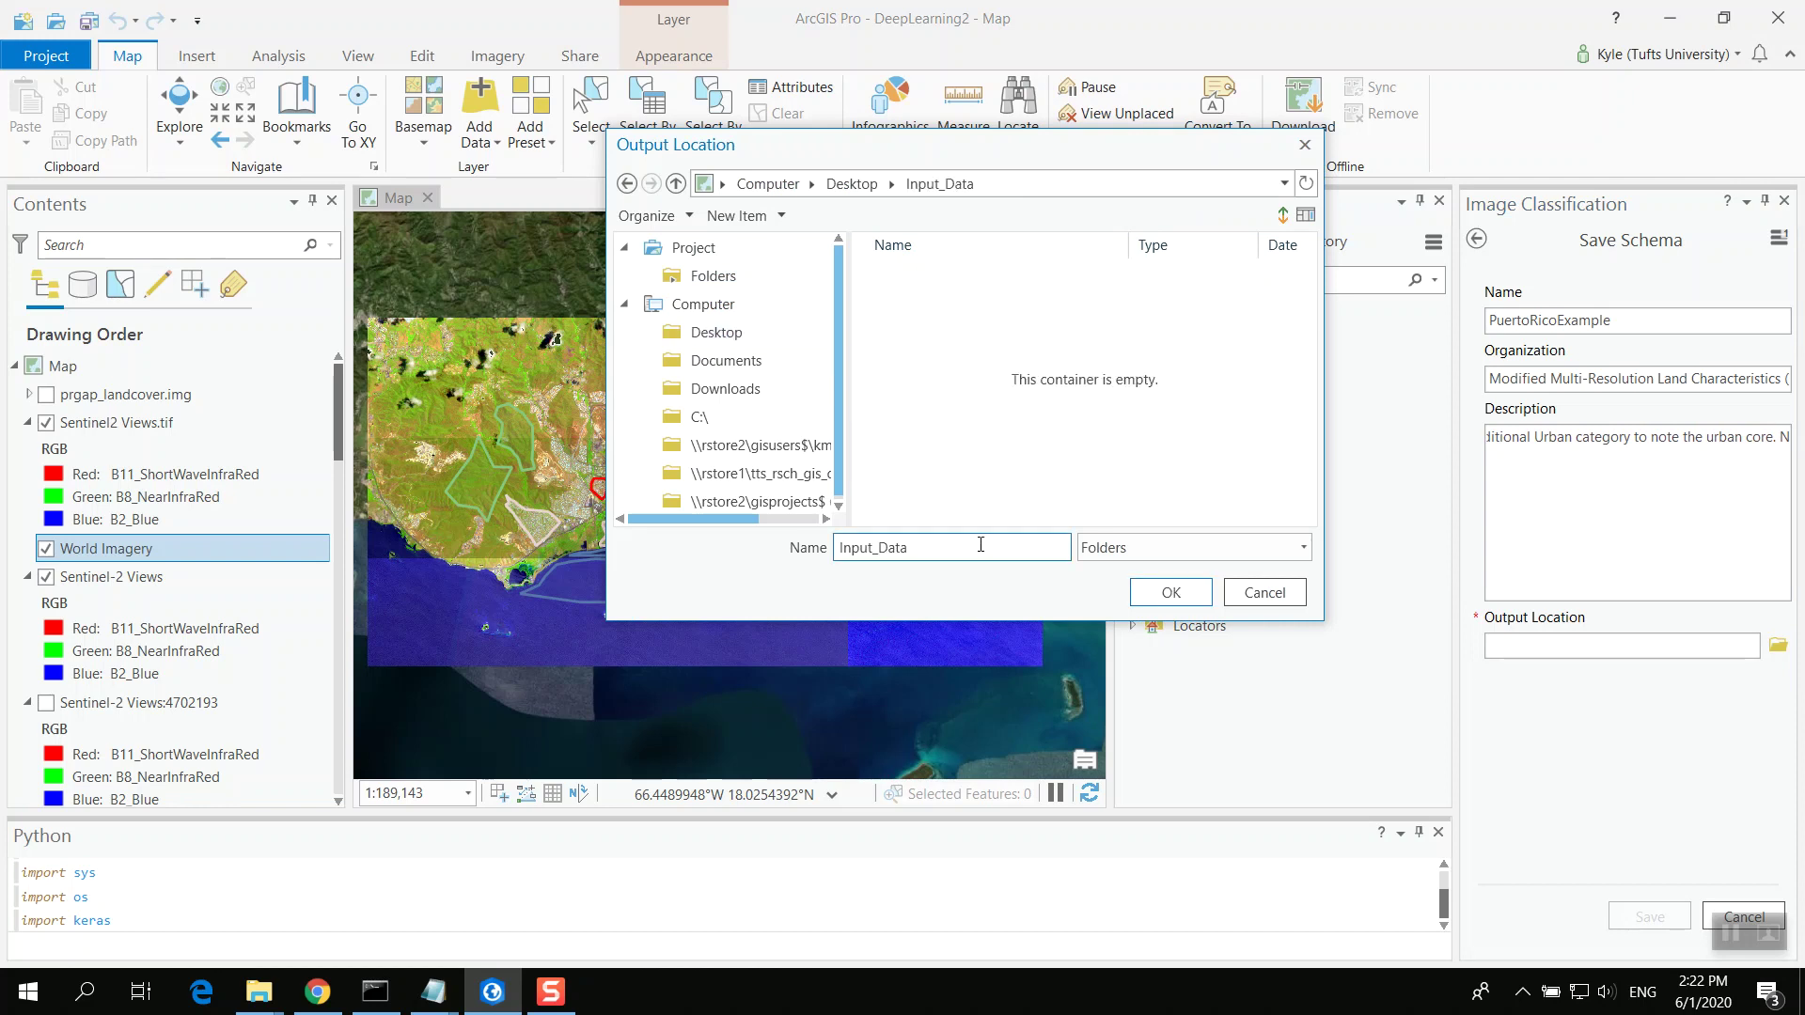
{"action": "left_click", "coordinate": [1170, 592]}
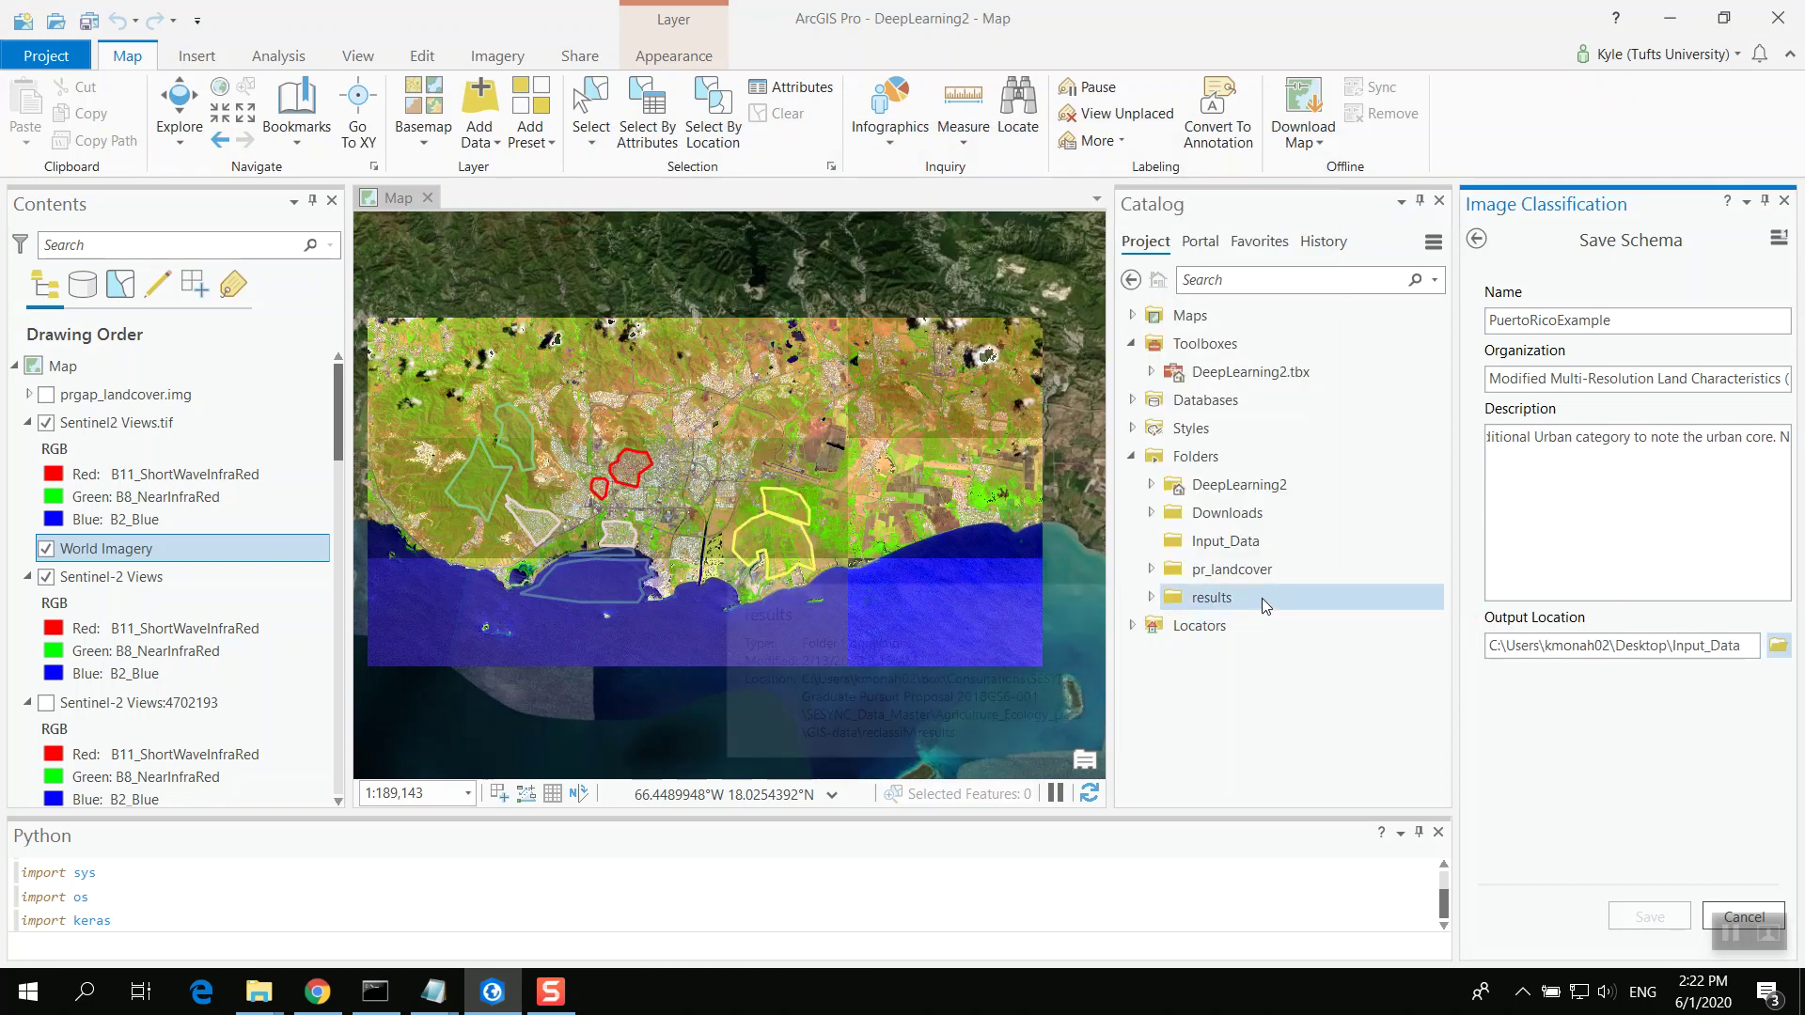
{"action": "left_click", "coordinate": [1672, 923]}
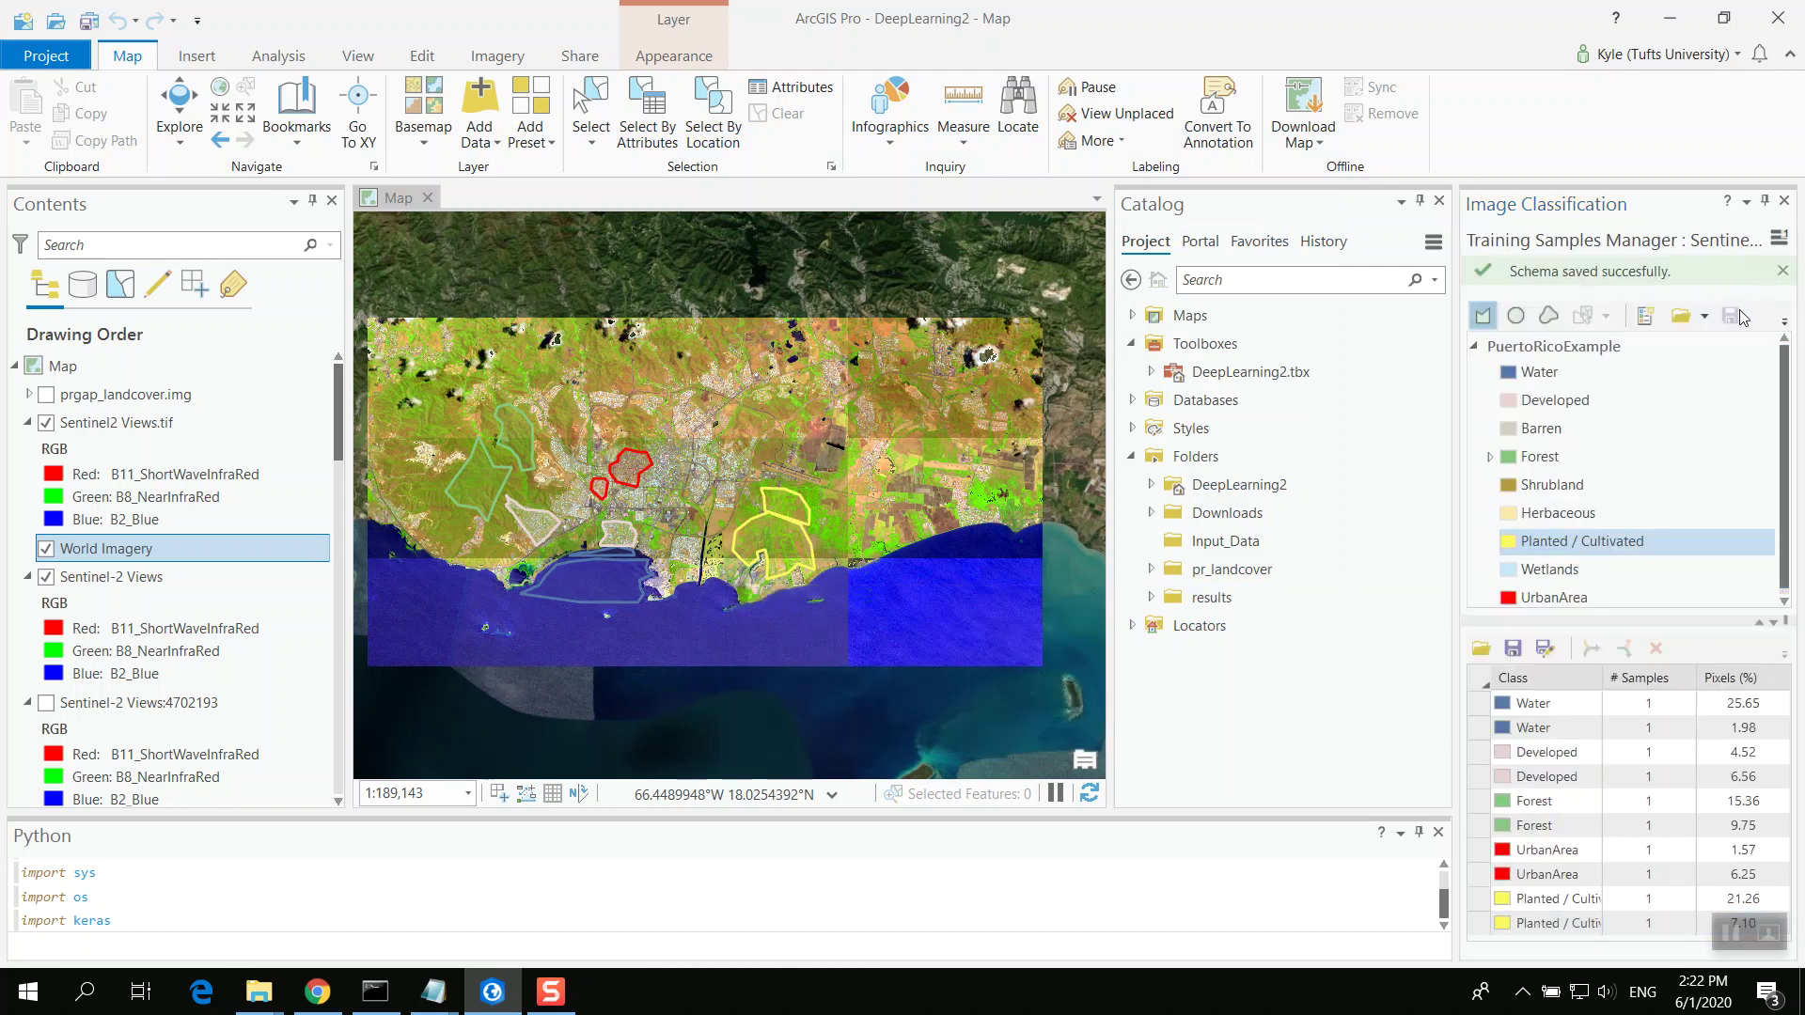
{"action": "left_click", "coordinate": [1705, 318]}
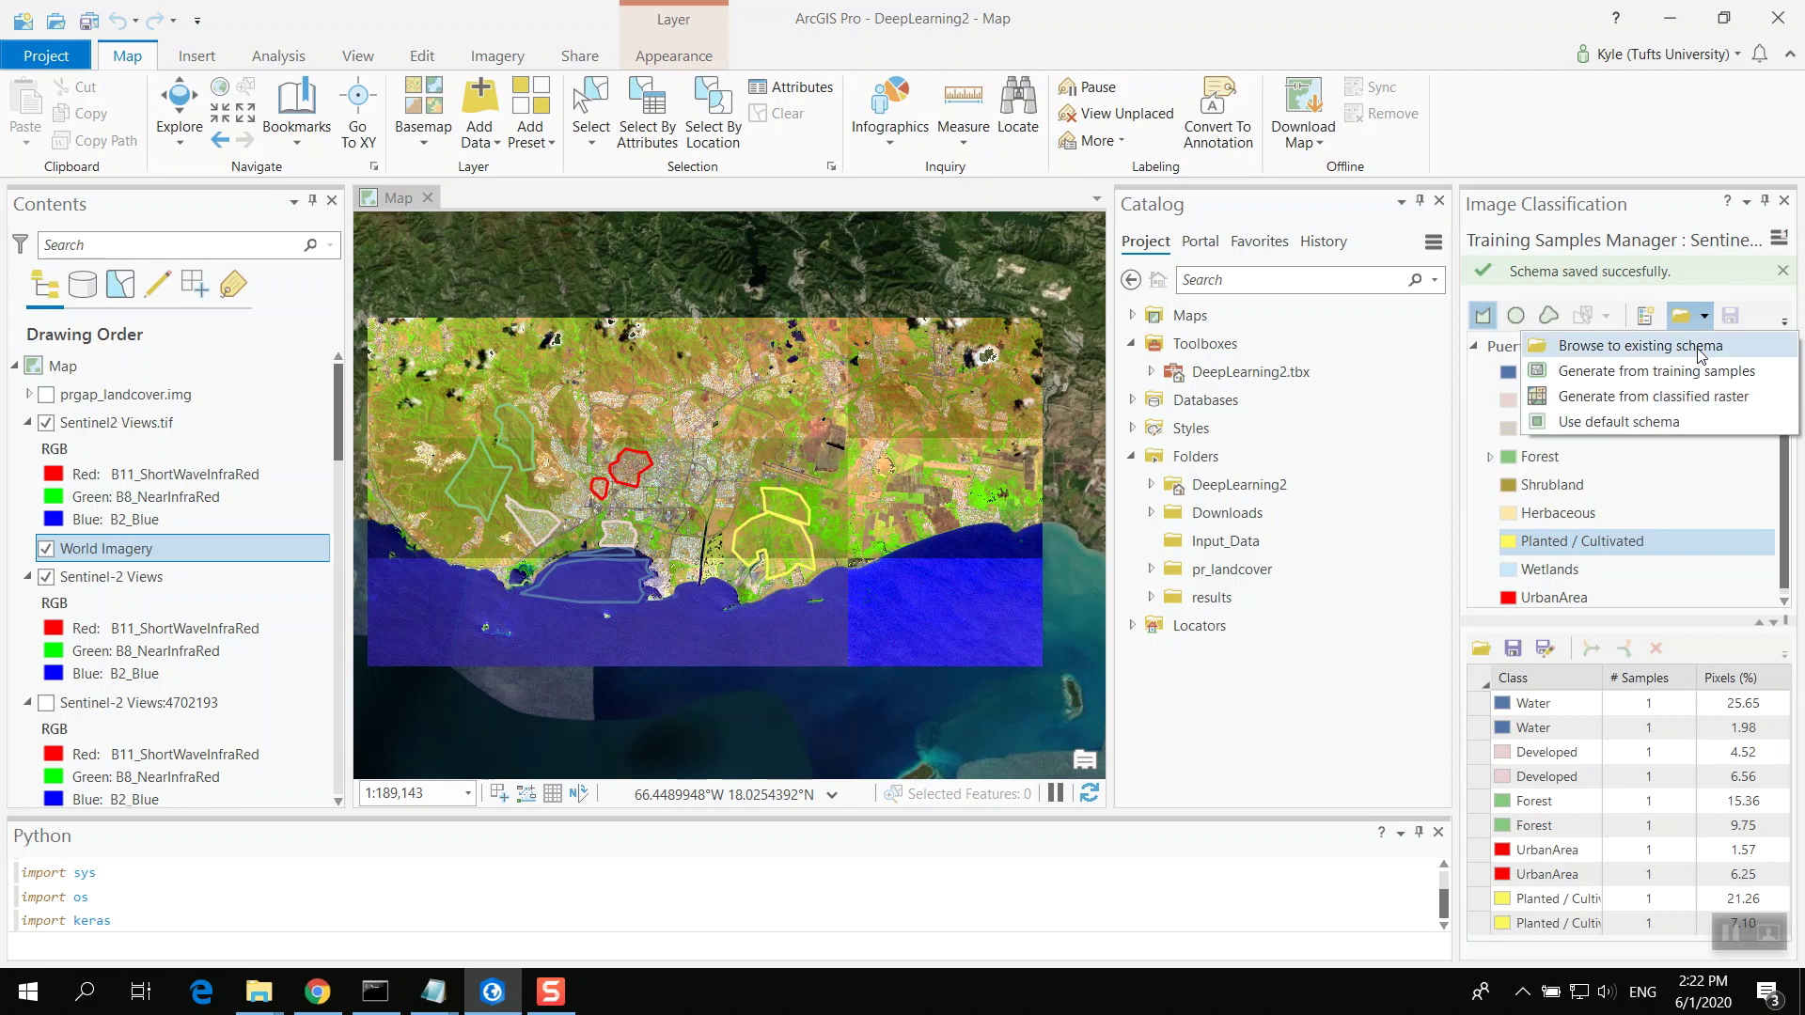
{"action": "left_click", "coordinate": [1683, 270]}
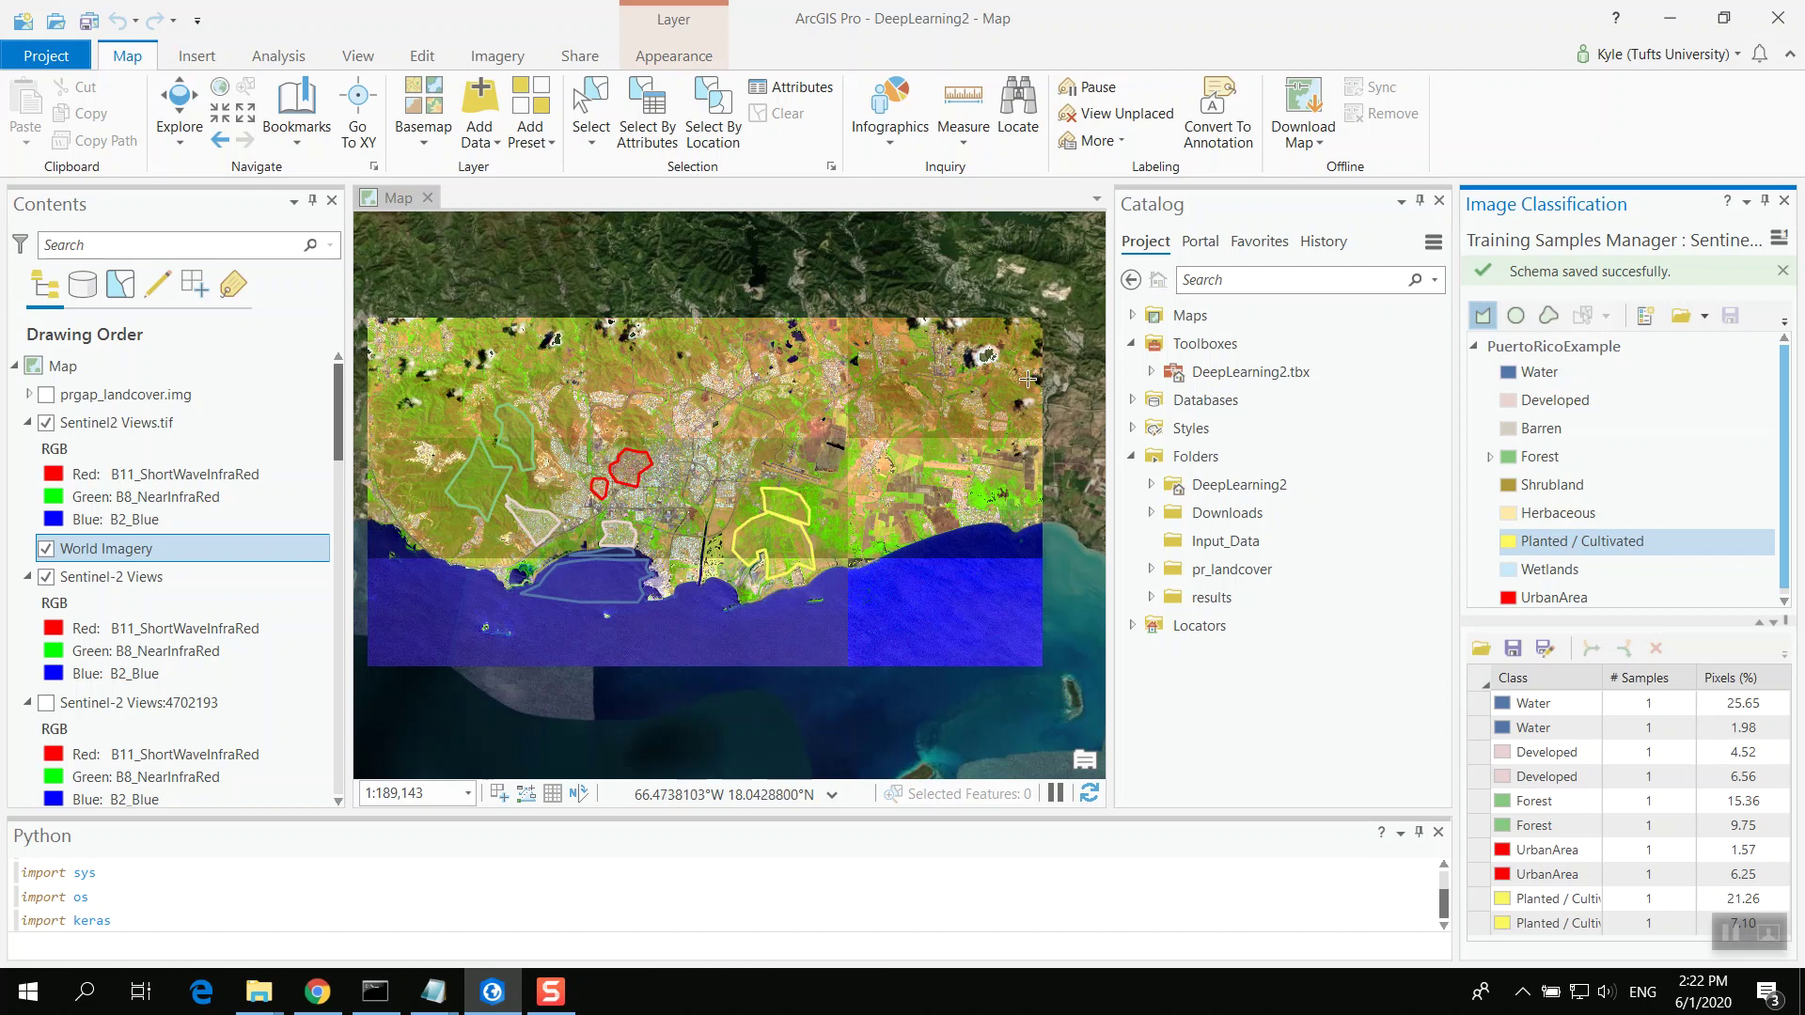